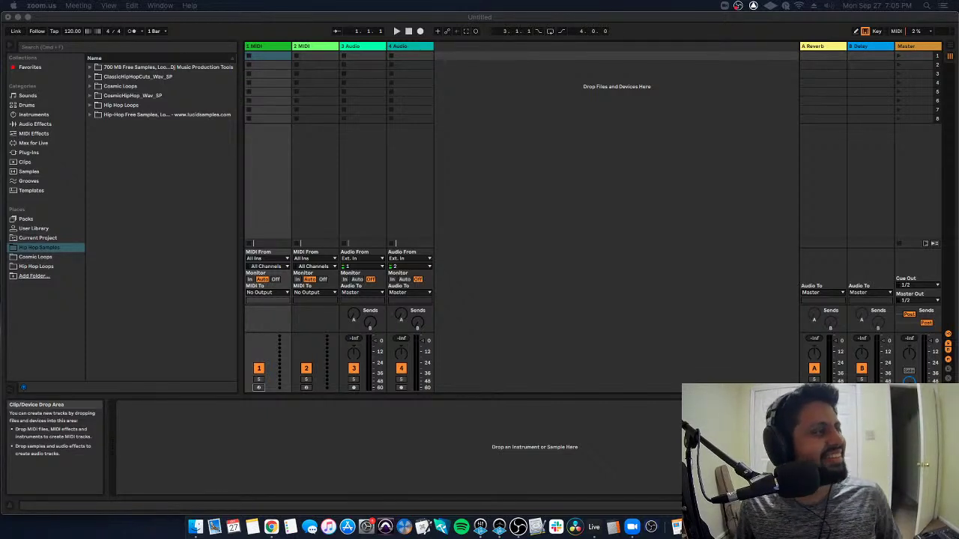
key("super+Tab")
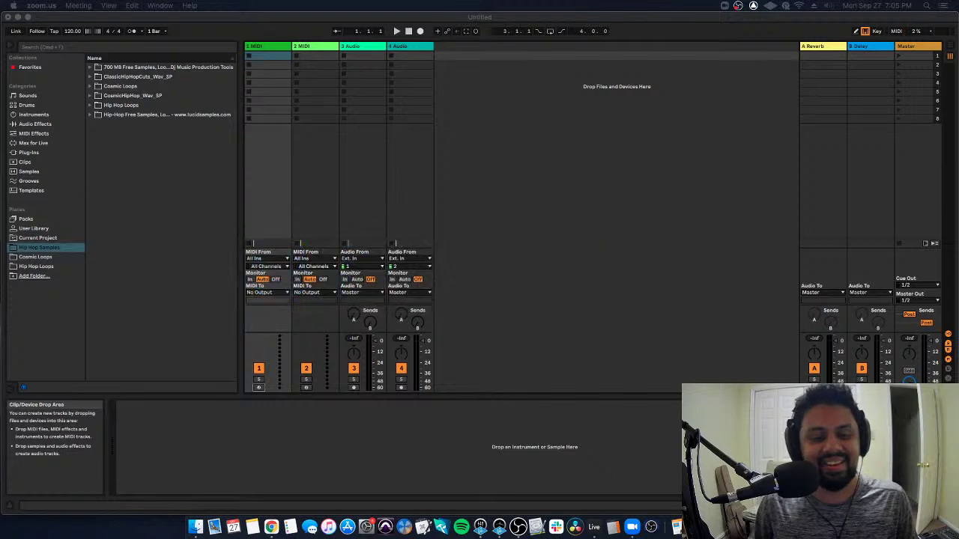
key("super+Tab")
key("super+Tab")
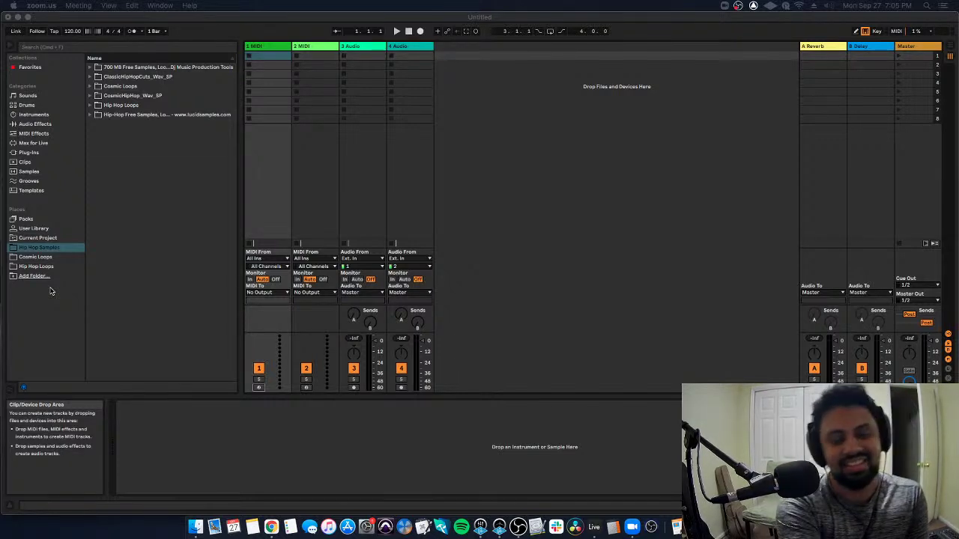
key("super+Tab")
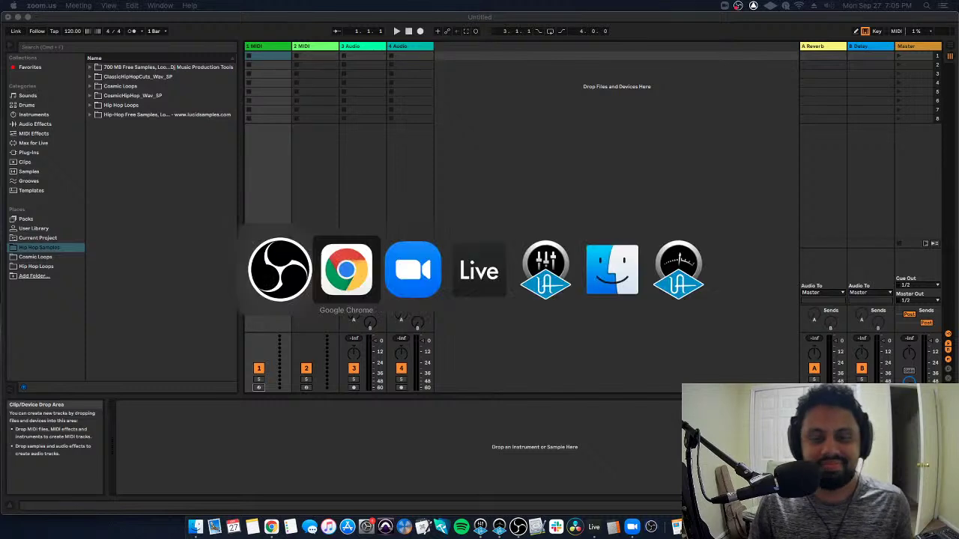
key("super+Tab")
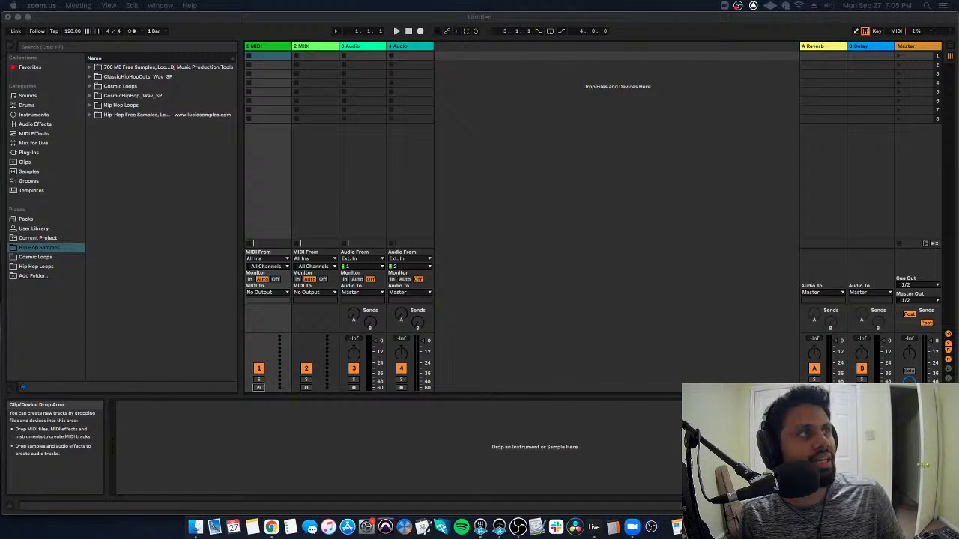
key("super+Tab")
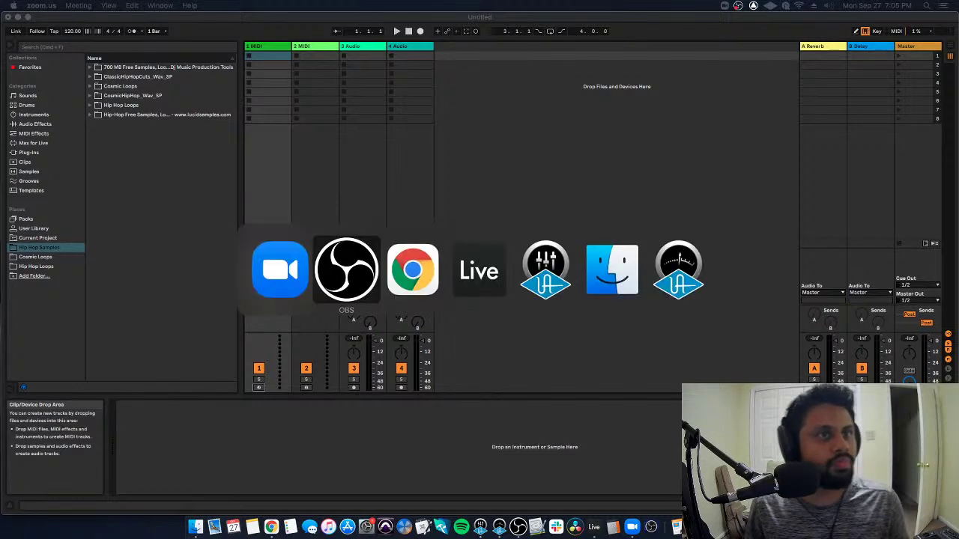
key("super+Tab")
key("super+Tab")
key("super+Tab")
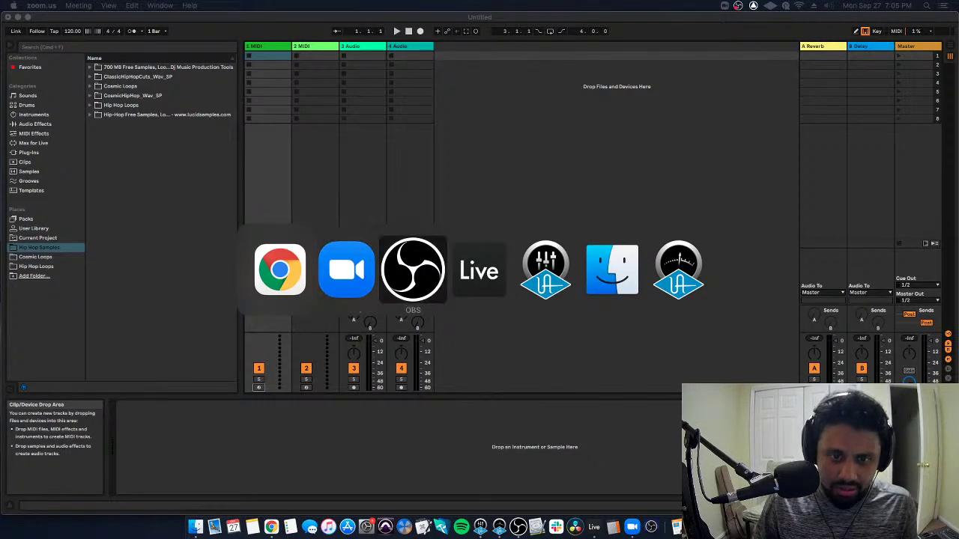
key("super+Tab")
key("super+Tab")
key("super+Tab")
key("super+Tab")
key("super+Tab")
key("super+Tab")
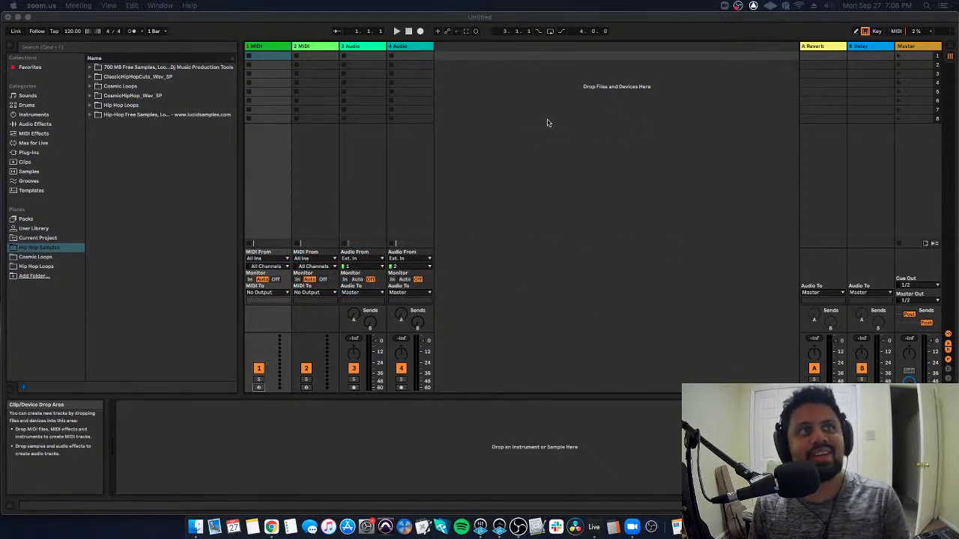
Switch to Ableton Live and preview kits in the Drums category, including 909 Core Kit, 505 Core Kit, Cajon Kit and DMX Core Kit.
left_click(577, 155)
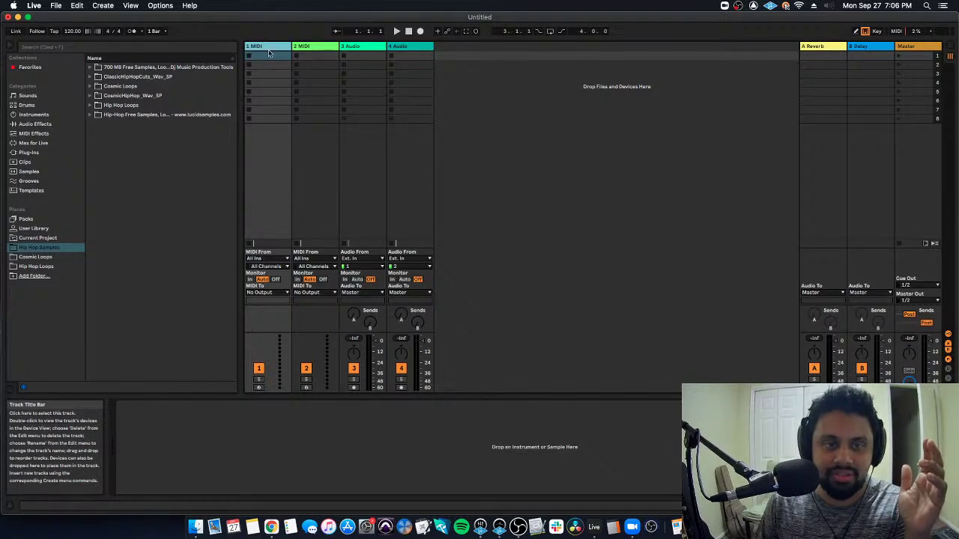
left_click(49, 97)
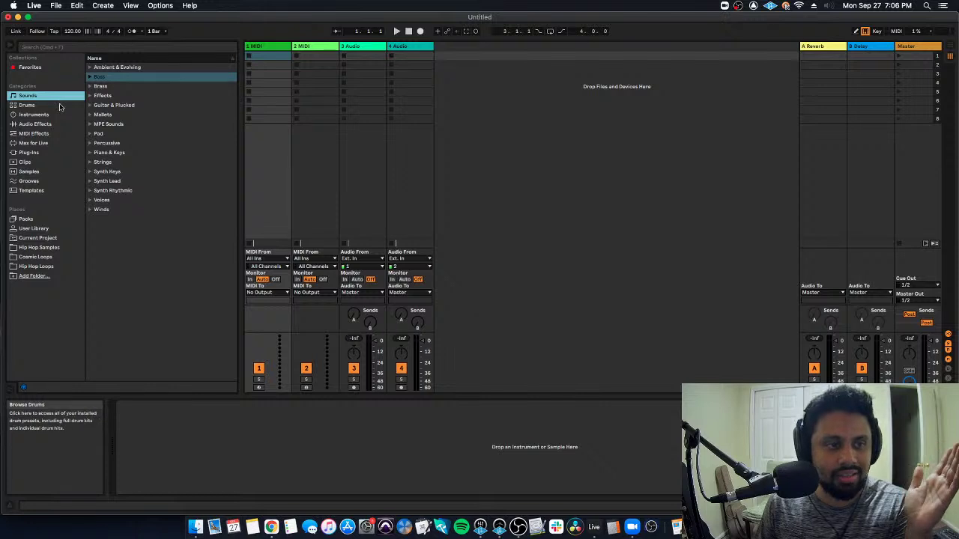
left_click(45, 105)
left_click(153, 124)
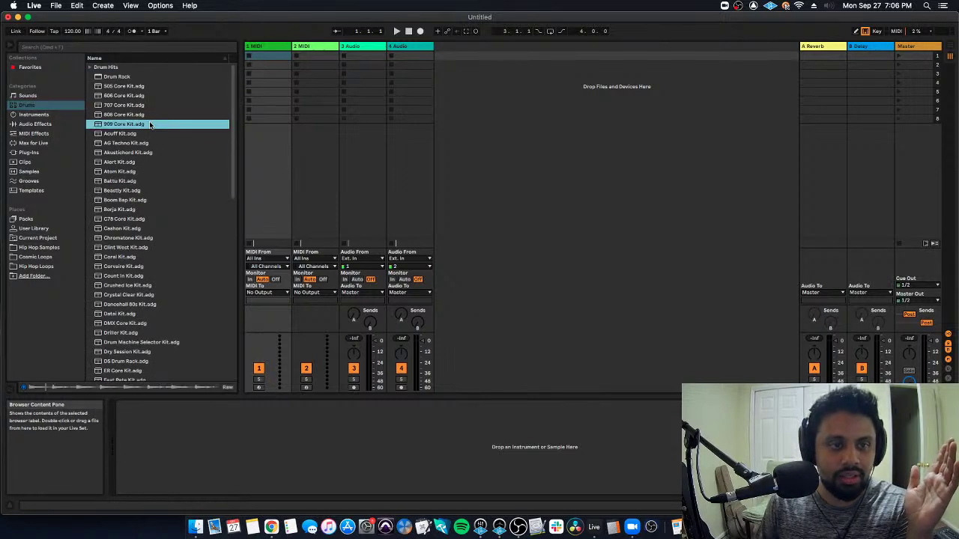
left_click(154, 106)
left_click(156, 87)
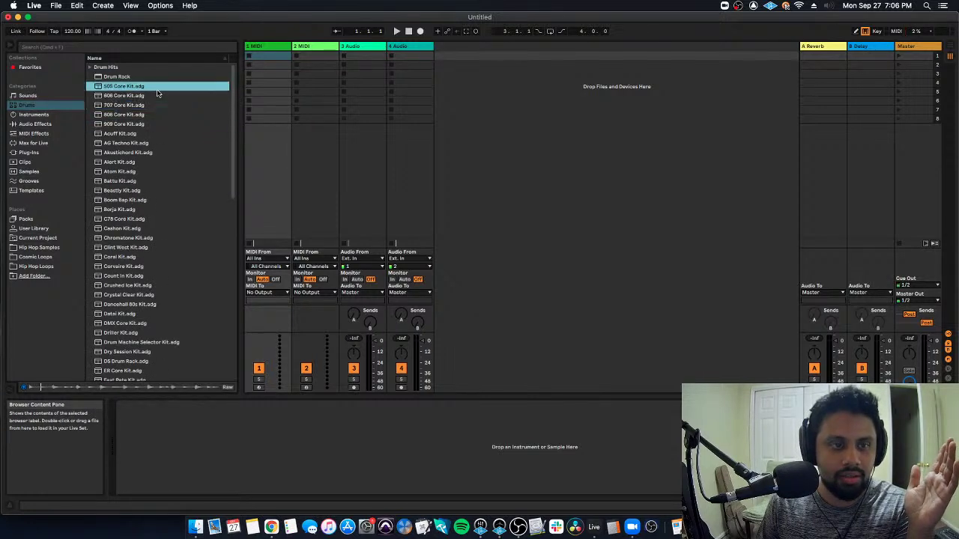
left_click(164, 161)
left_click(168, 227)
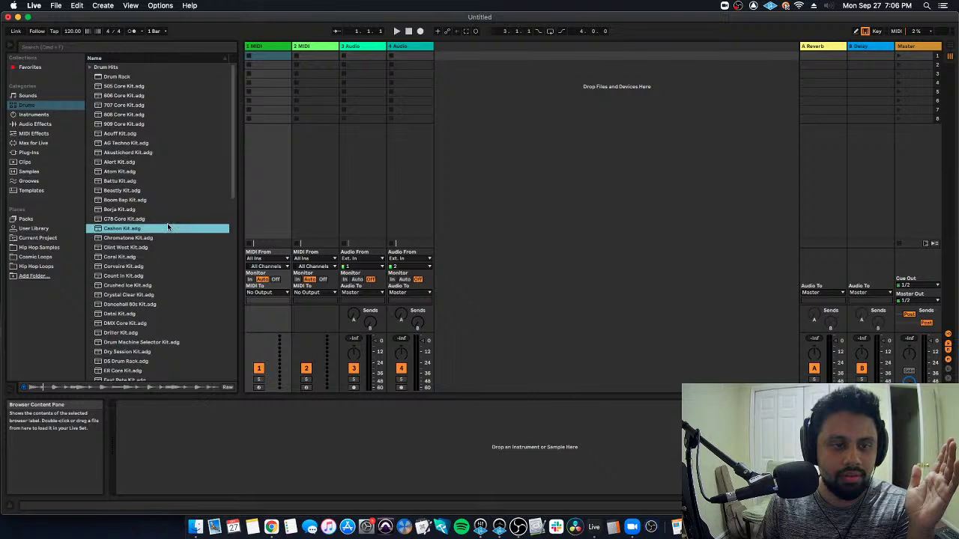
left_click(166, 277)
left_click(176, 323)
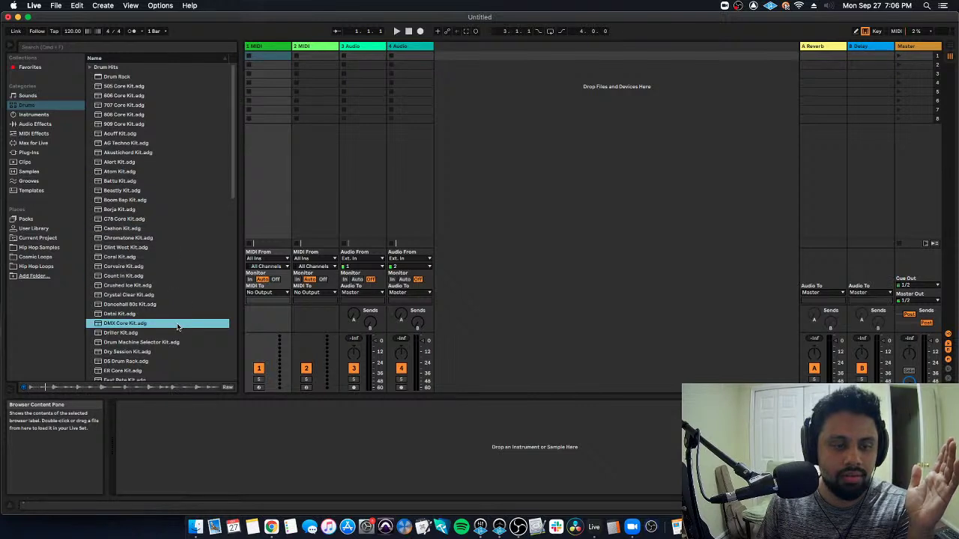
Preview more drum kits further down the list and load Lycra Kit onto the first MIDI track.
scroll(177, 323, "down", 3)
left_click(178, 319)
scroll(180, 327, "down", 1)
left_click(187, 343)
scroll(187, 344, "down", 4)
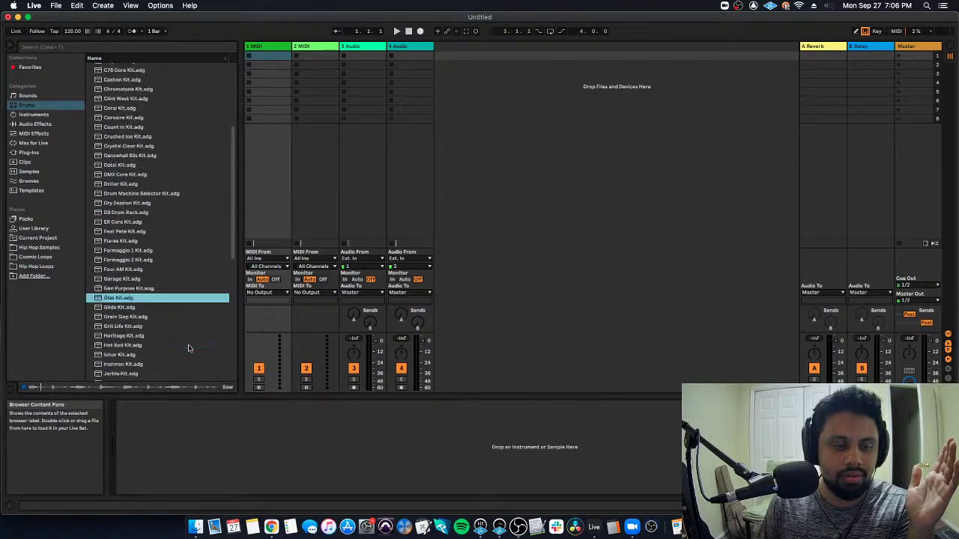
left_click(177, 342)
scroll(176, 342, "down", 3)
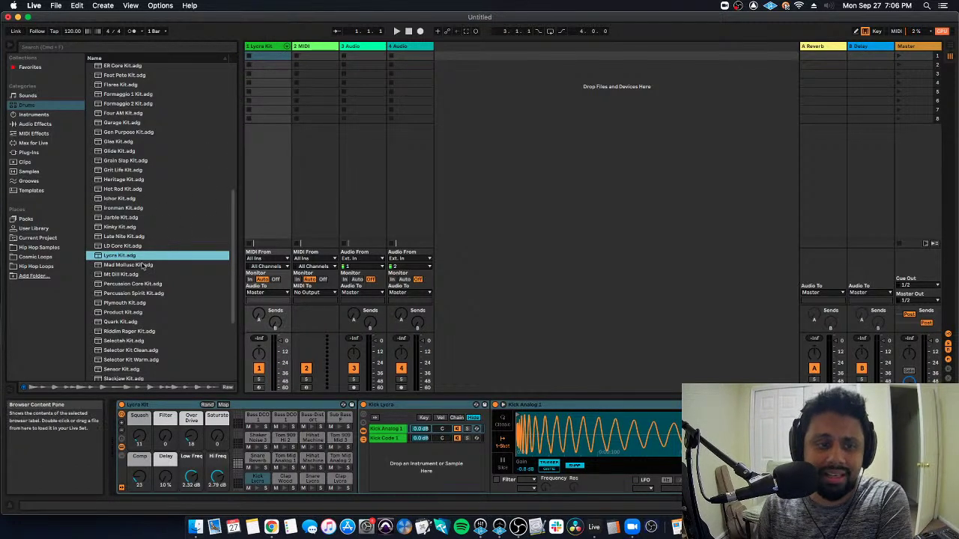
Preview further kits such as Percussion Spirit Kit, and load Street Mind Kit onto the first MIDI track.
left_click(150, 321)
left_click(155, 293)
scroll(171, 336, "down", 3)
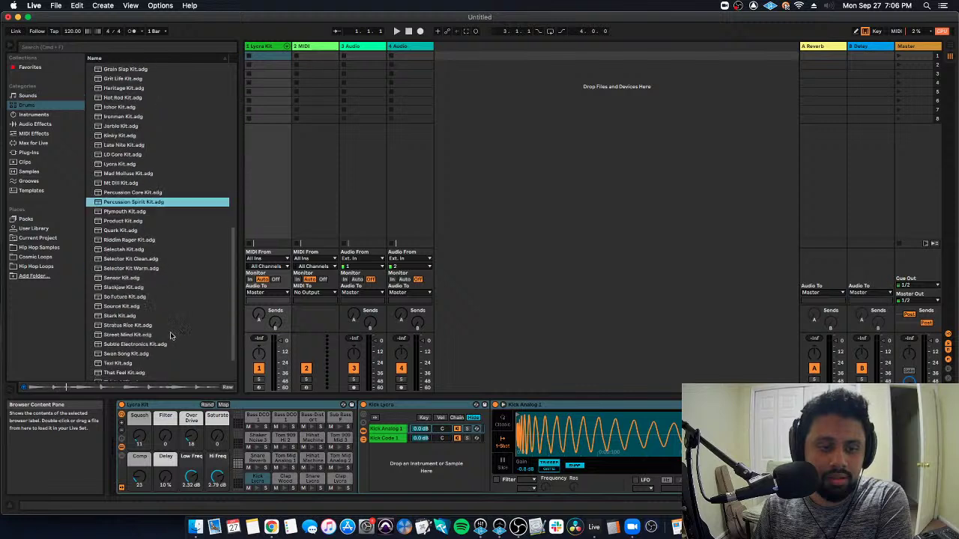
left_click(171, 334)
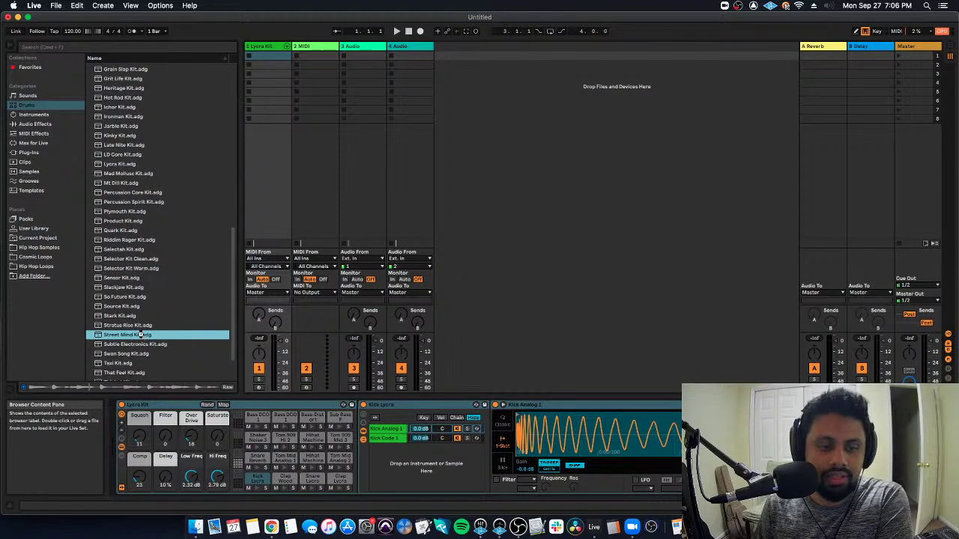
double_click(140, 335)
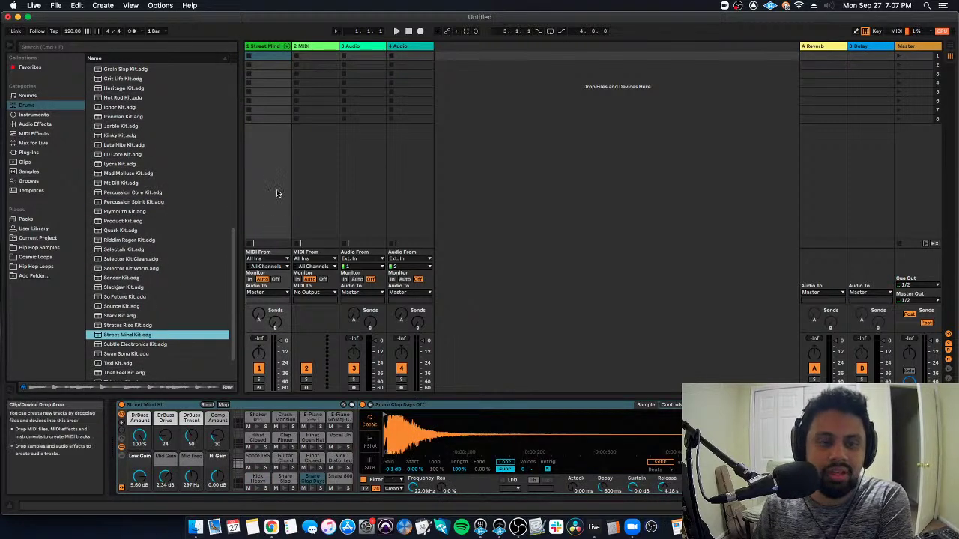
Look at the tracks in the Arrangement View and return to the Session View.
left_click(277, 193)
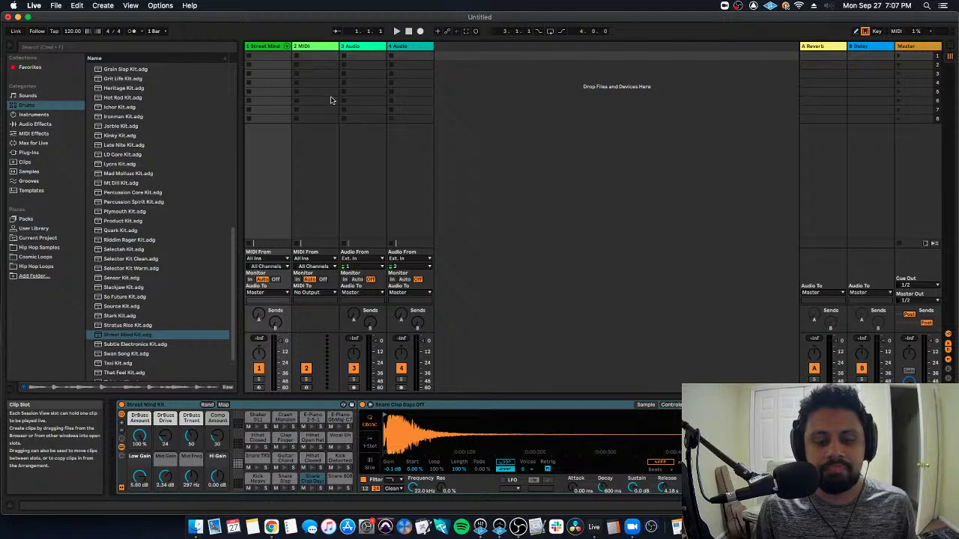
left_click(269, 57)
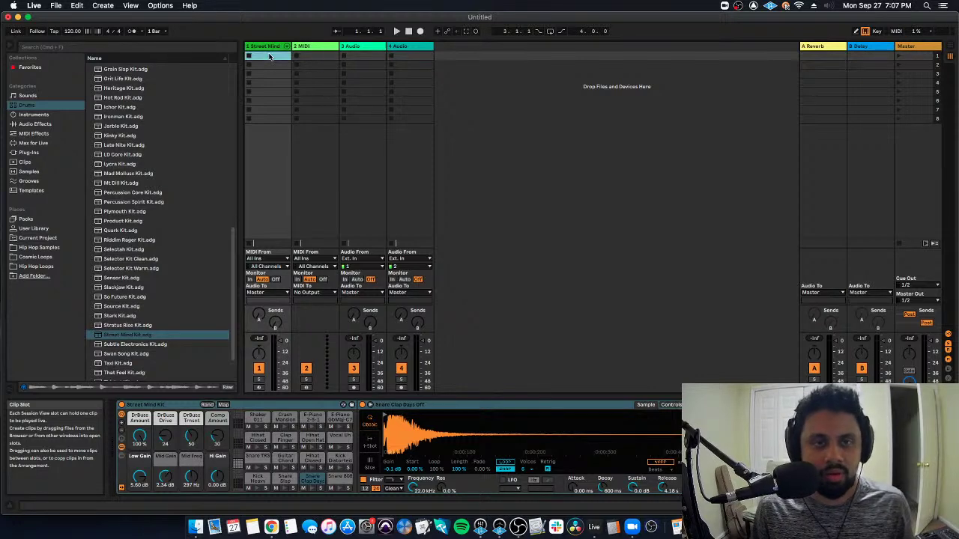
key("Tab")
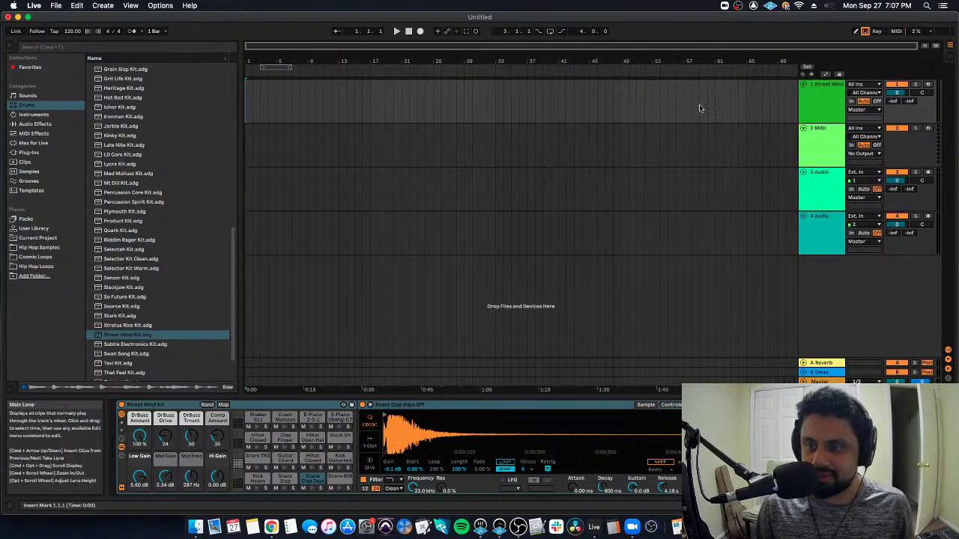
key("Tab")
left_click(277, 149)
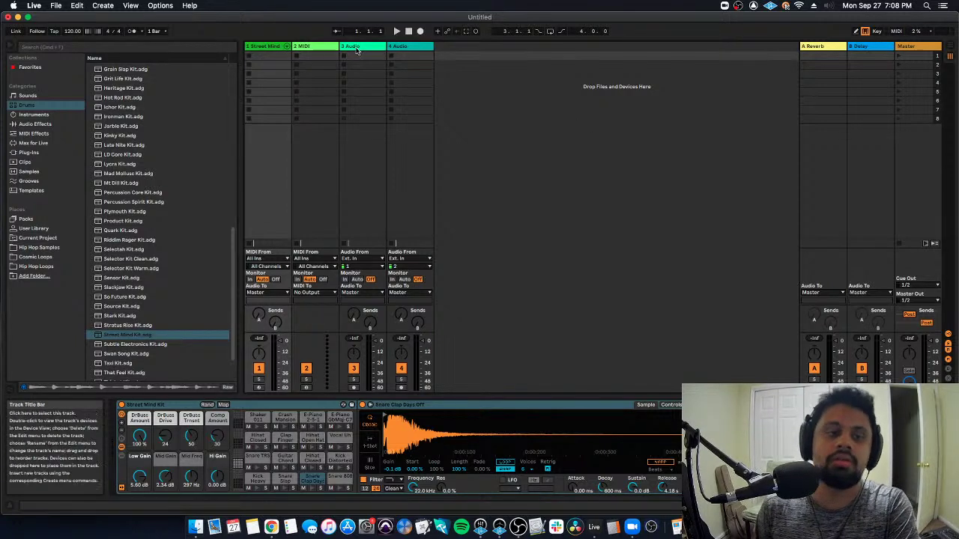
Check the Track and Remote settings of the Impulse MIDI input ports in the preferences.
left_click(41, 5)
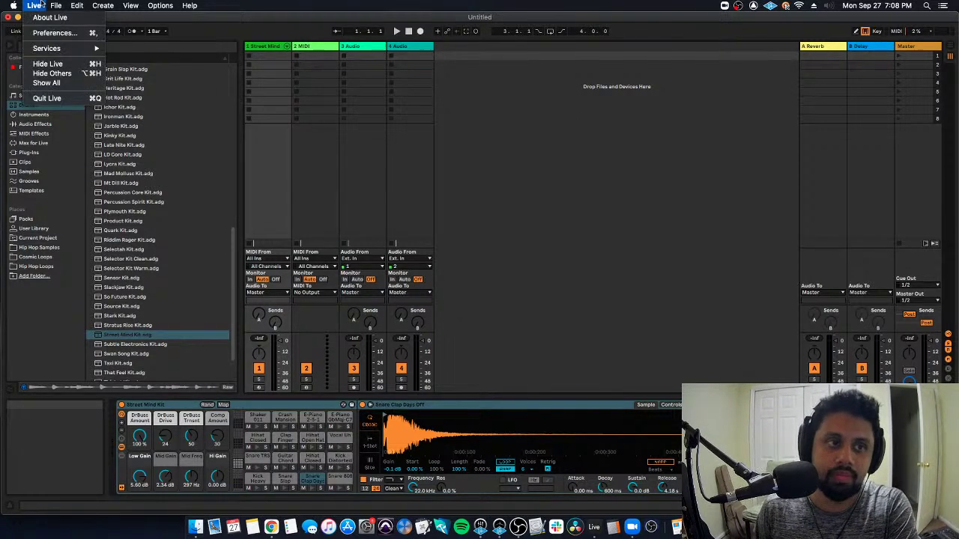
left_click(70, 34)
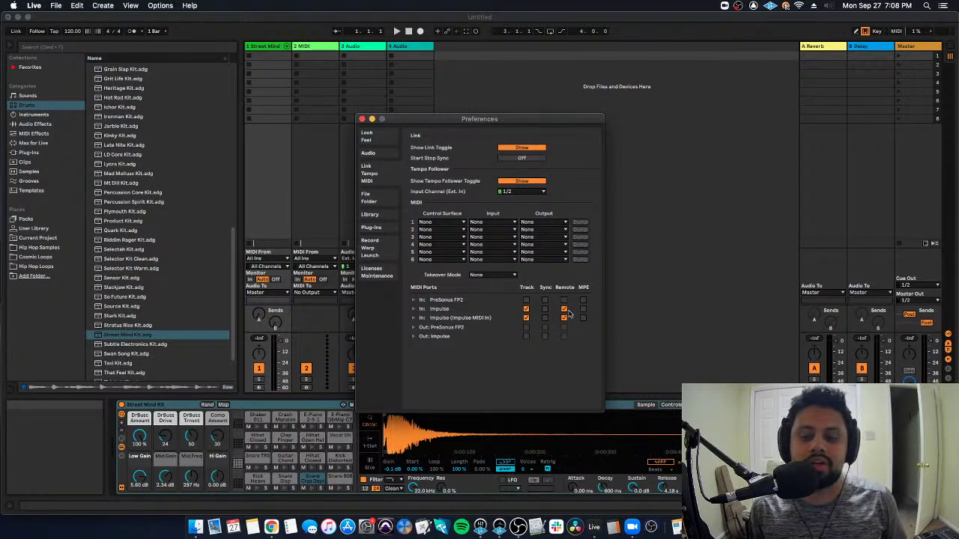
left_click(362, 119)
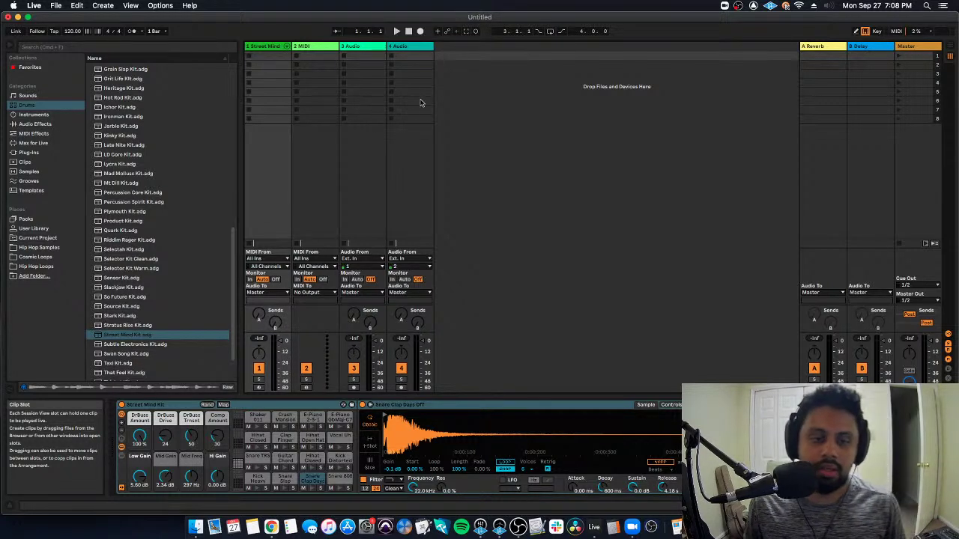
Arm the Street Mind Kit track for recording and play a few of its drum sounds as a test.
left_click(258, 387)
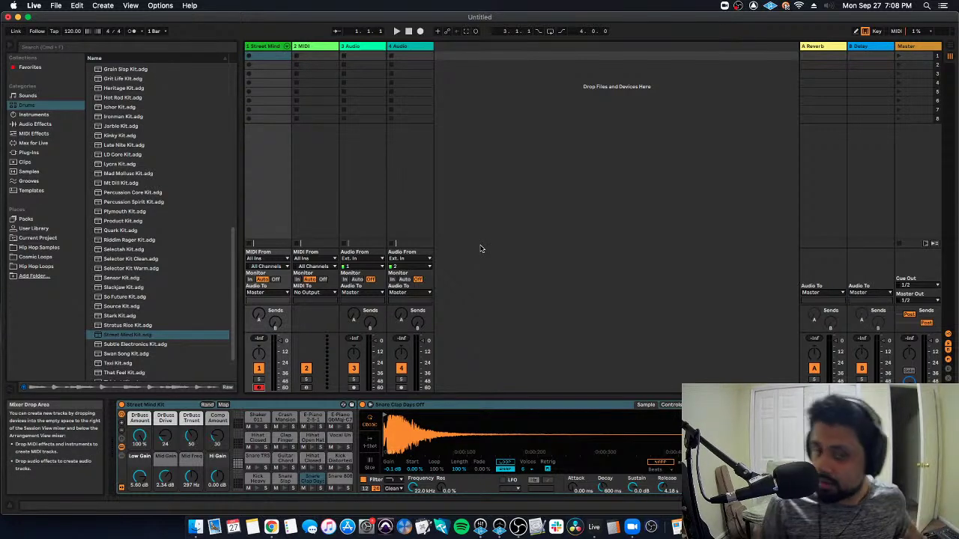
key("a")
key("s")
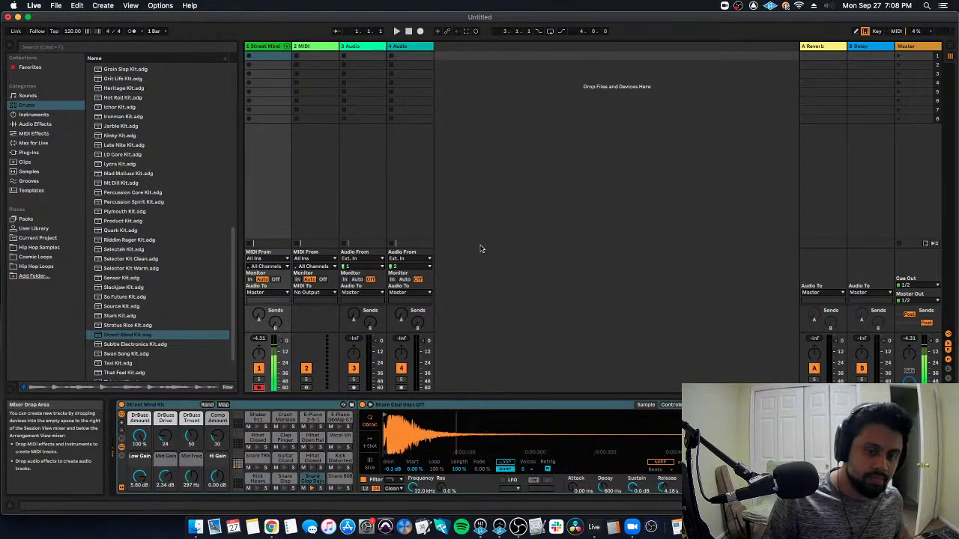
Set the project tempo to 160 BPM, turn on the metronome and review its count-in options.
left_click(72, 31)
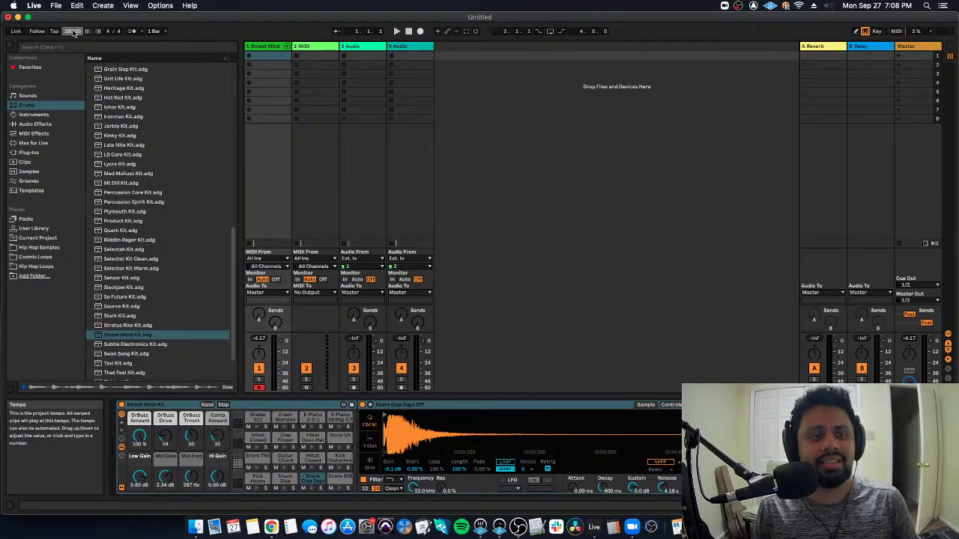
left_click(140, 32)
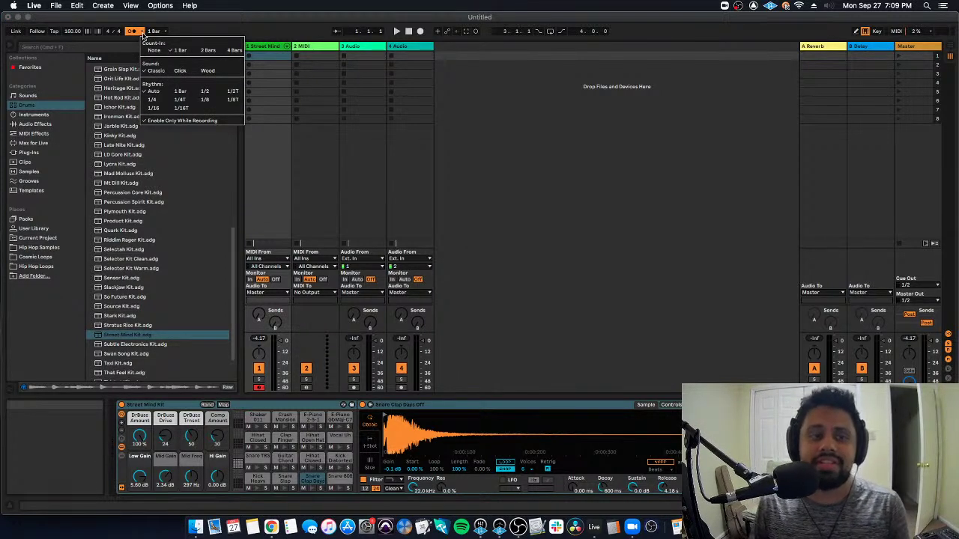
left_click(142, 33)
left_click(143, 34)
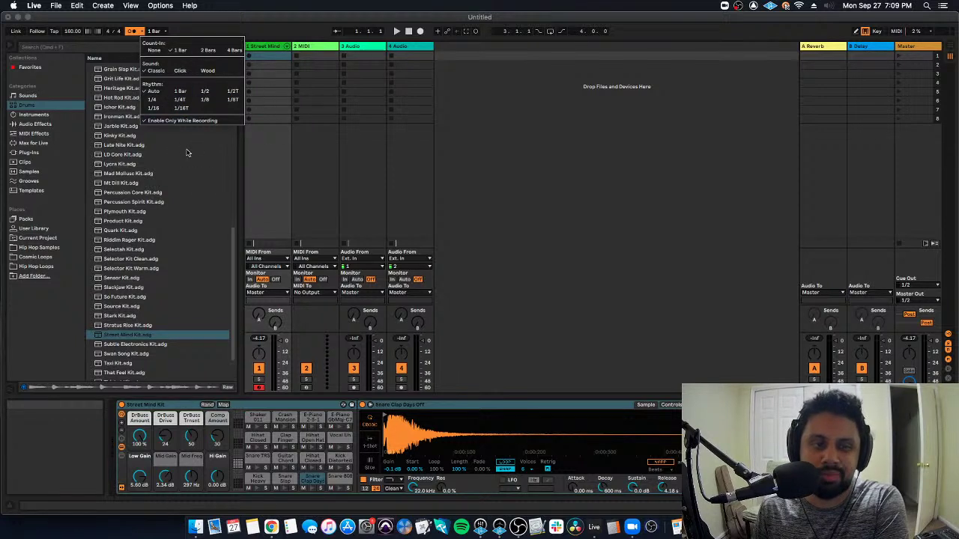
left_click(211, 30)
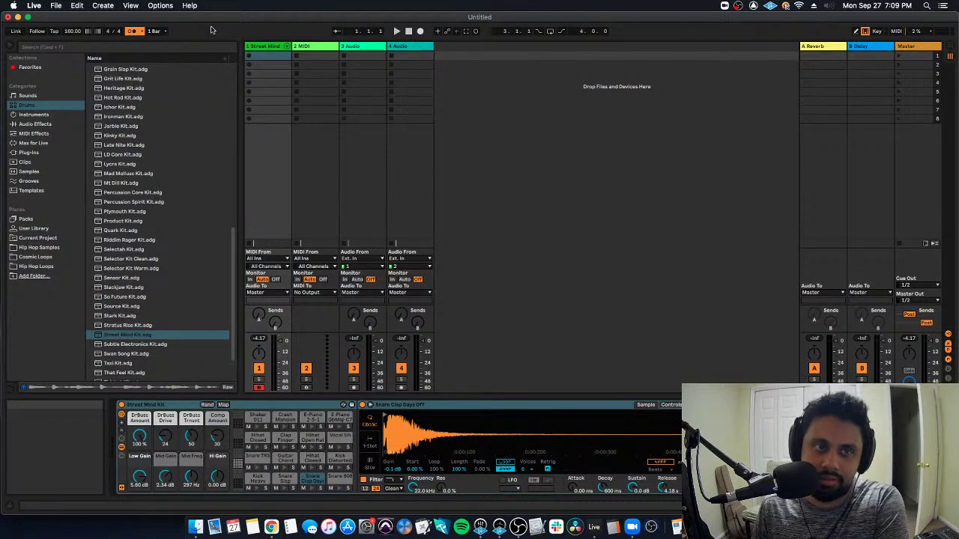
Record a four-bar kick and snare pattern in the Street Mind Kit track's first clip slot and open the clip's notes for editing.
left_click(248, 58)
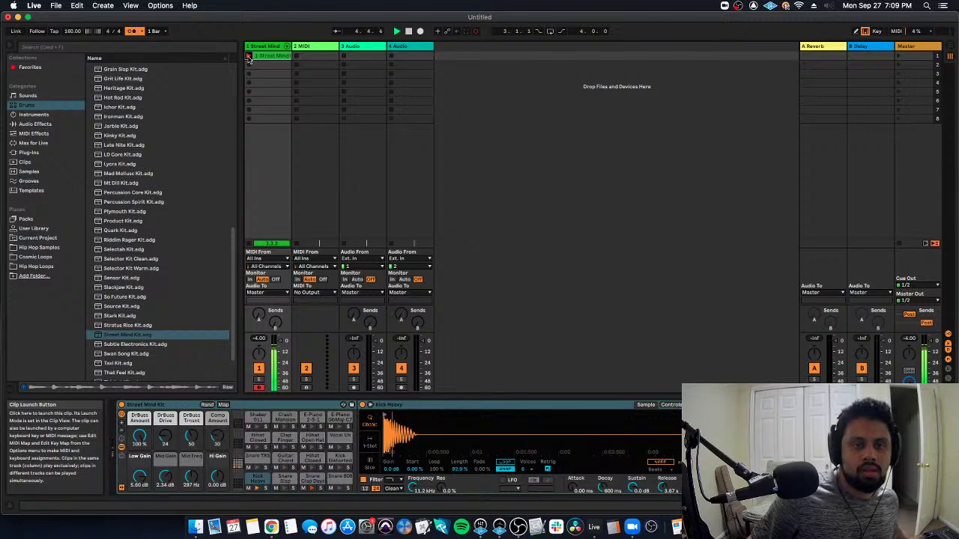
left_click(248, 57)
double_click(260, 58)
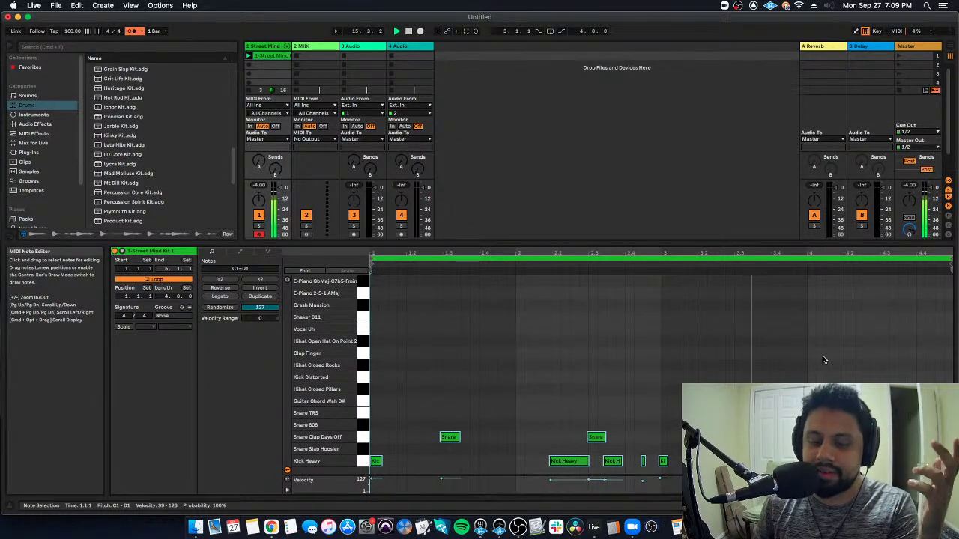
left_click(450, 387)
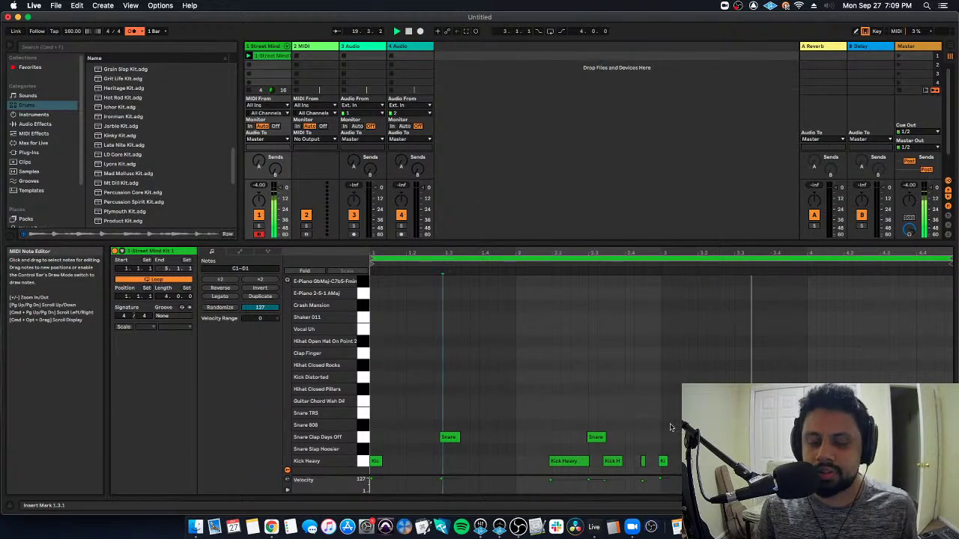
left_click(378, 394)
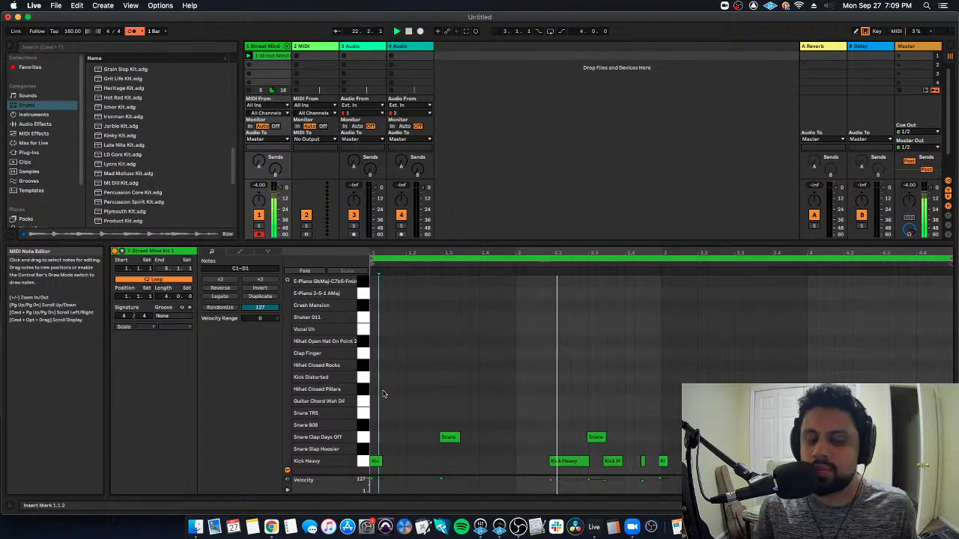
Quantize all the recorded kick and snare notes to 1/8, adjusting the note starts with an amount of 100 %.
left_click_drag(375, 395, 697, 475)
left_click_drag(918, 474, 938, 475)
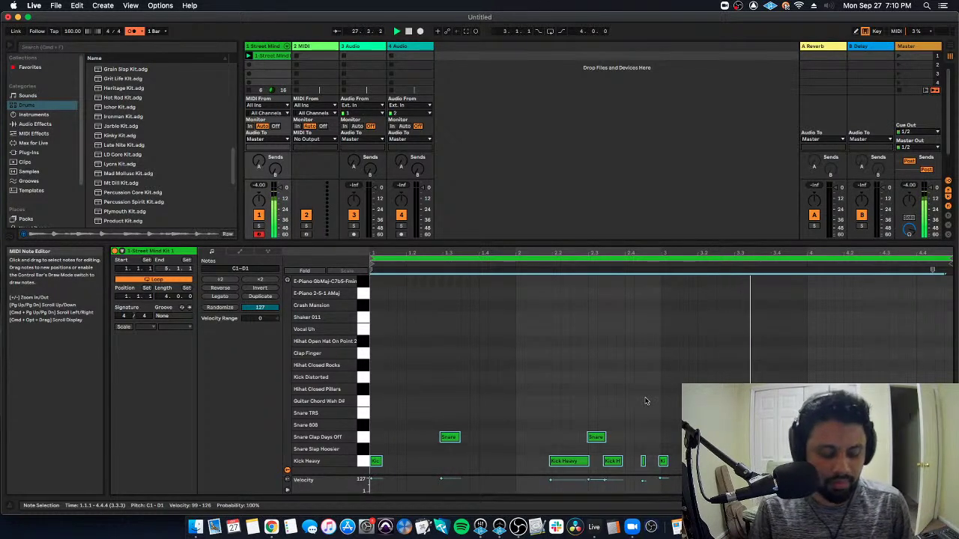
key("super+shift+u")
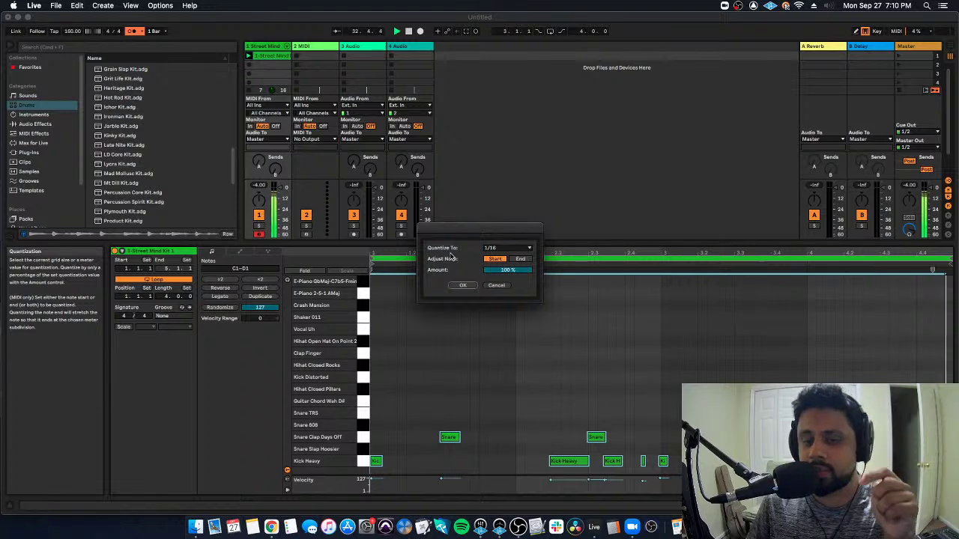
left_click(516, 250)
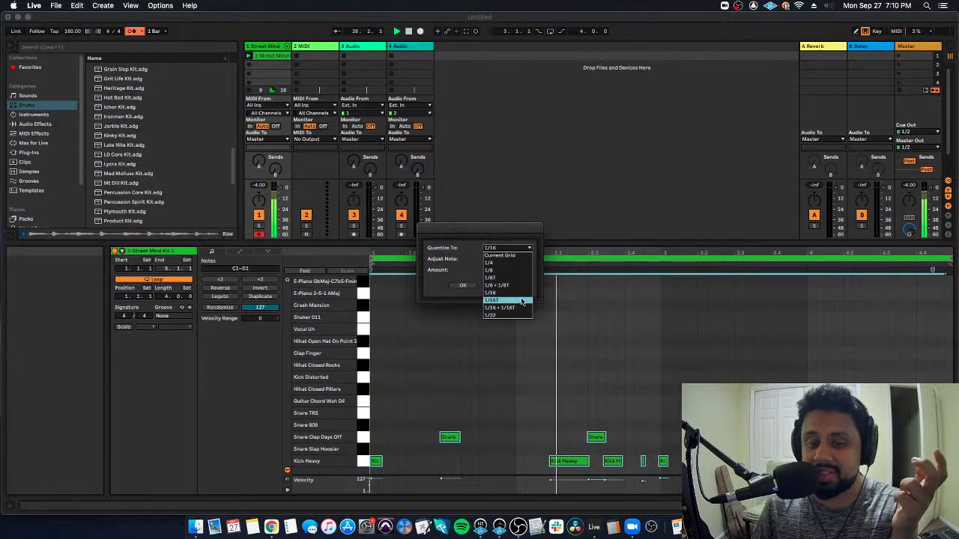
left_click(524, 272)
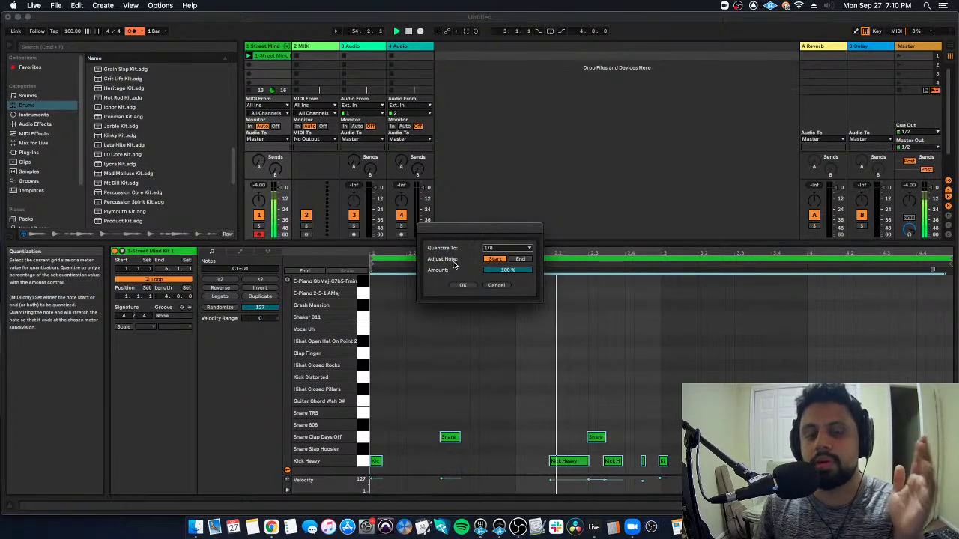
left_click(501, 260)
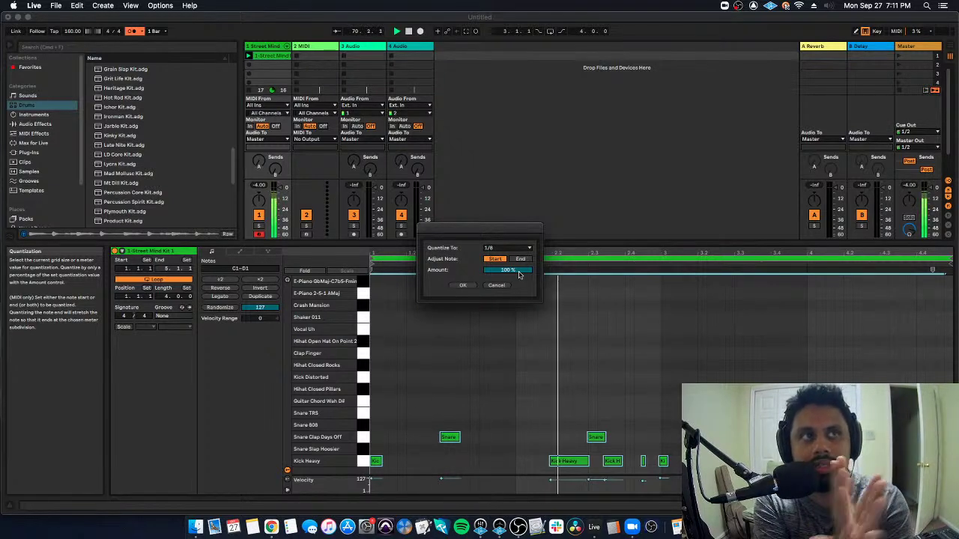
left_click(463, 285)
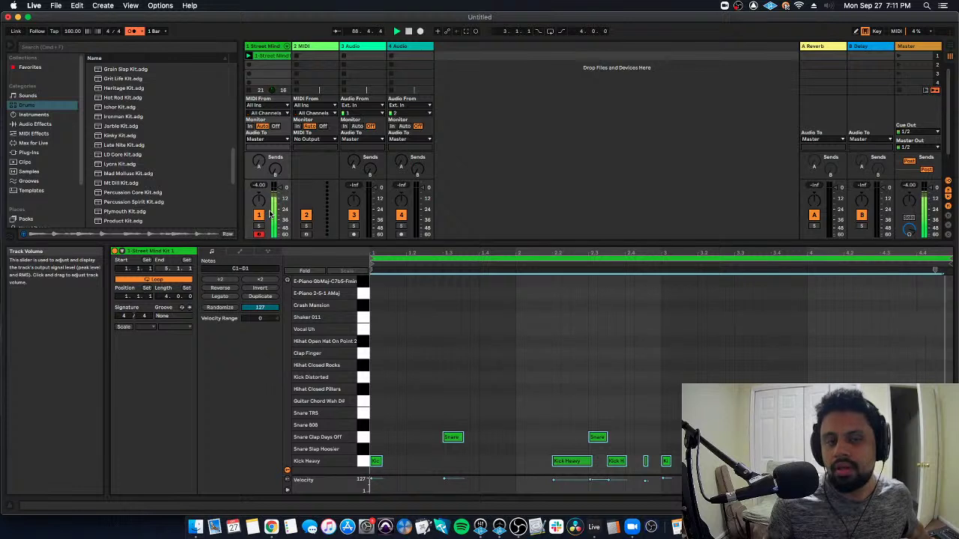
Overdub a Hihat Closed Pillars pattern into the drum clip, quantize its notes to 1/16 and restart playback.
left_click(476, 36)
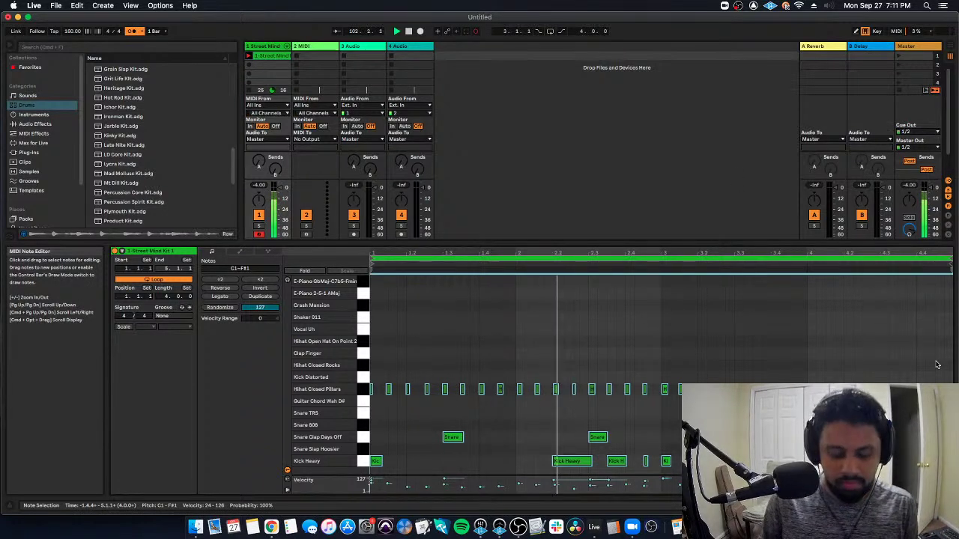
key("super+shift+u")
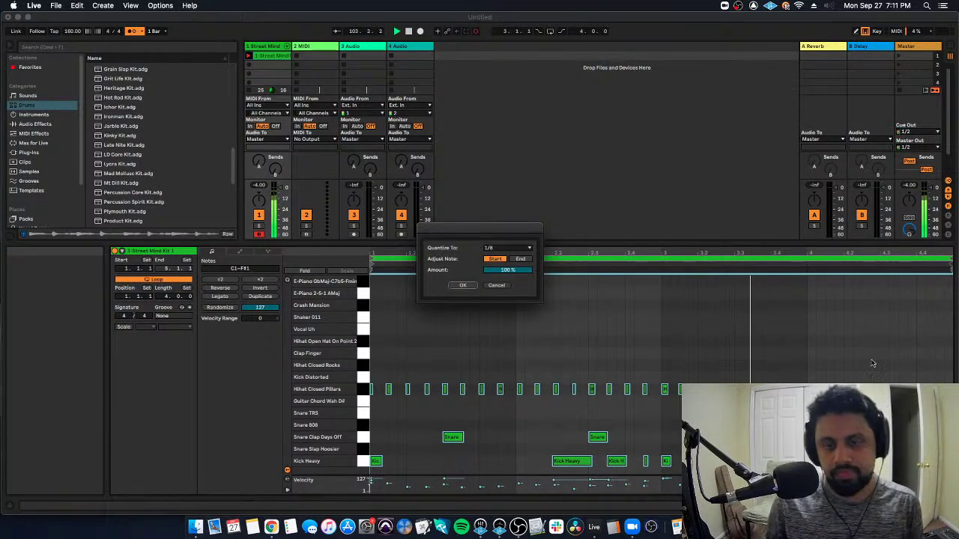
left_click(508, 247)
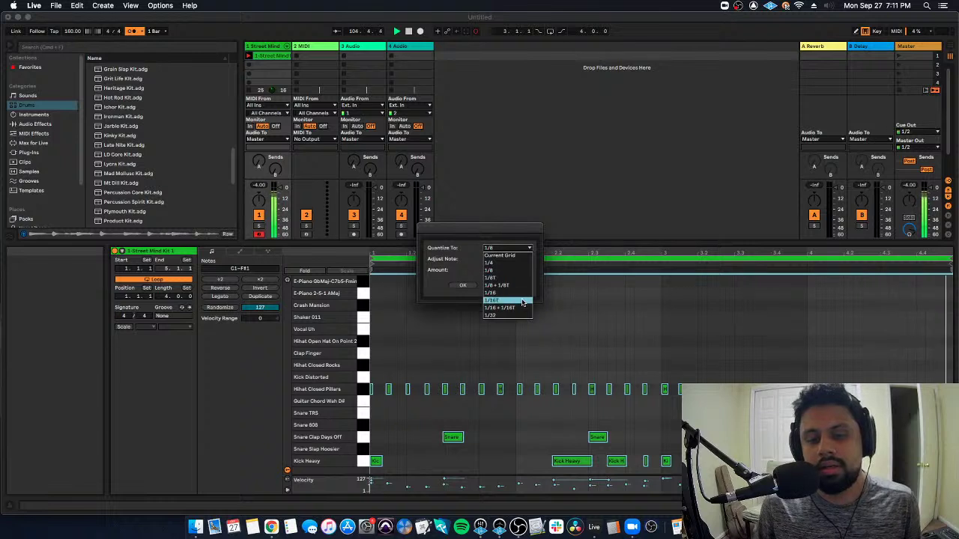
left_click(519, 293)
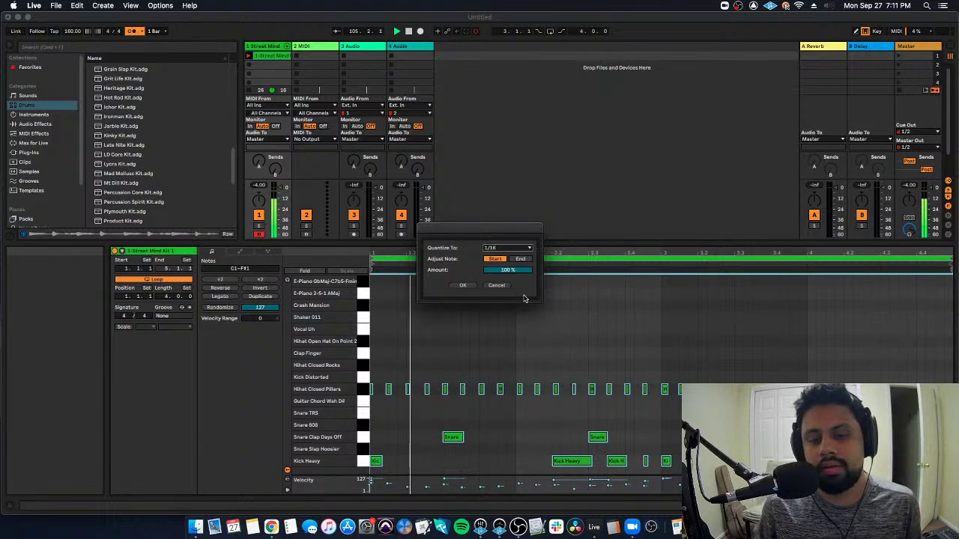
left_click(464, 286)
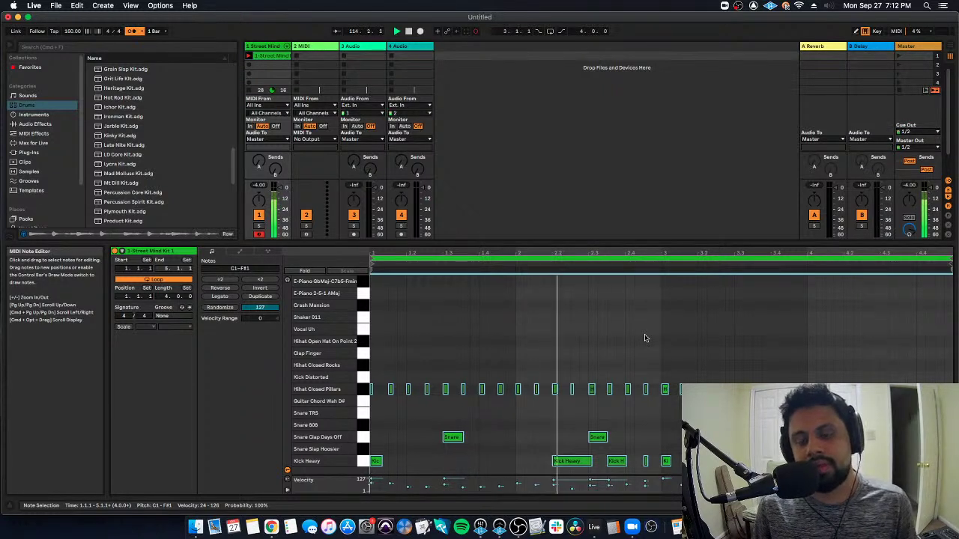
key("space")
key("space")
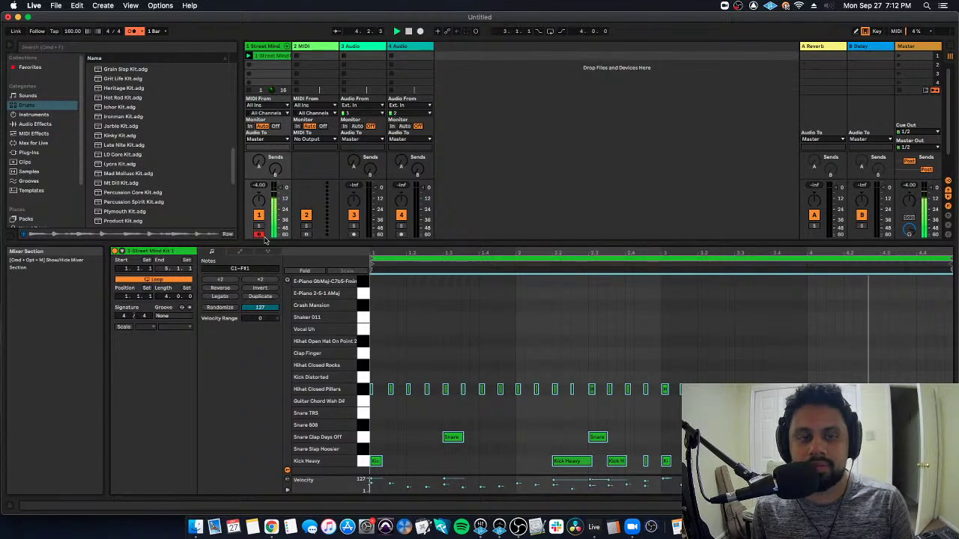
Audition a few of the Bass sounds and load B Bass.adv onto the second MIDI track.
left_click(317, 50)
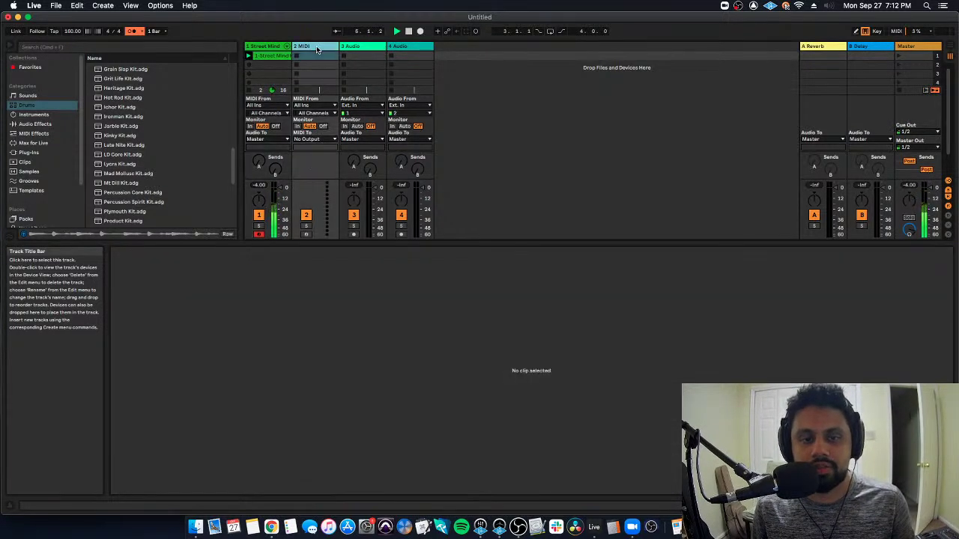
left_click(46, 98)
left_click(90, 78)
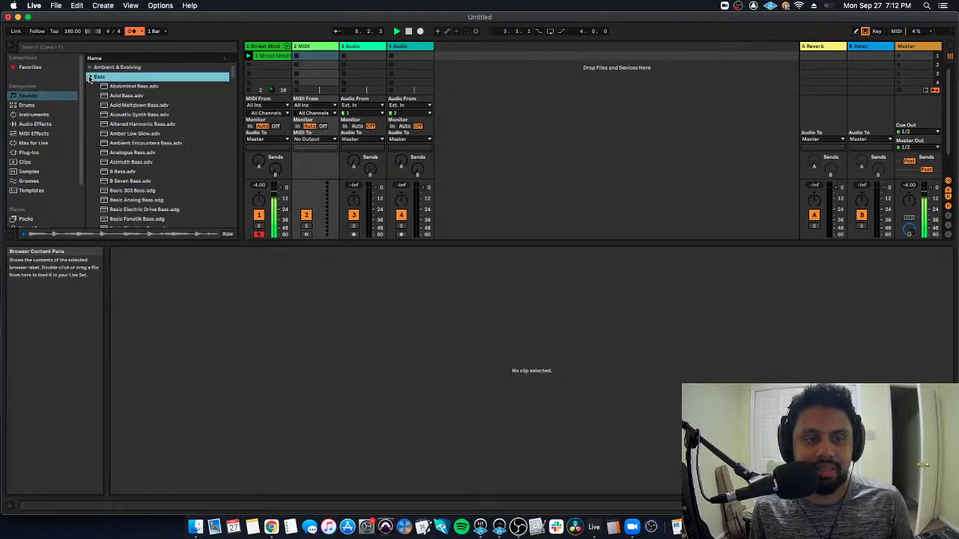
left_click(149, 96)
left_click(153, 133)
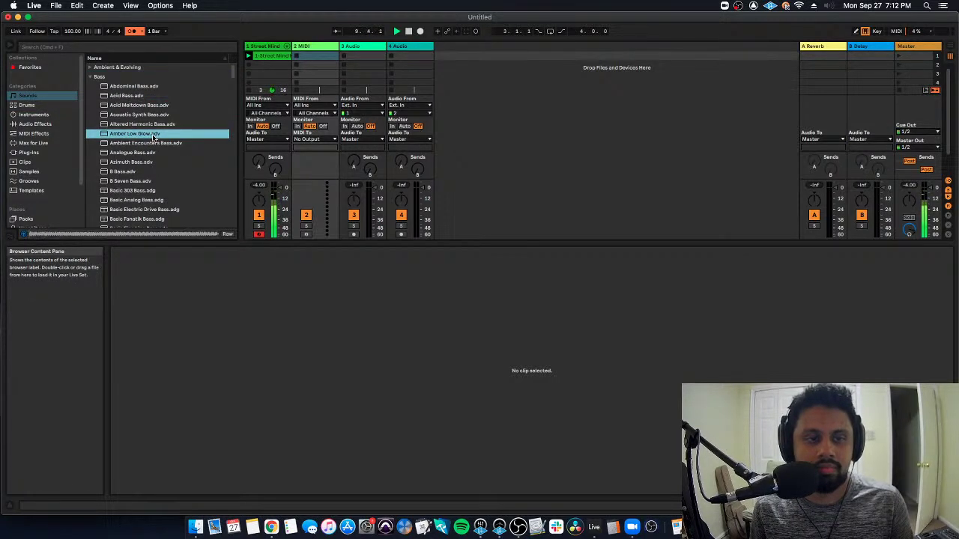
left_click(150, 171)
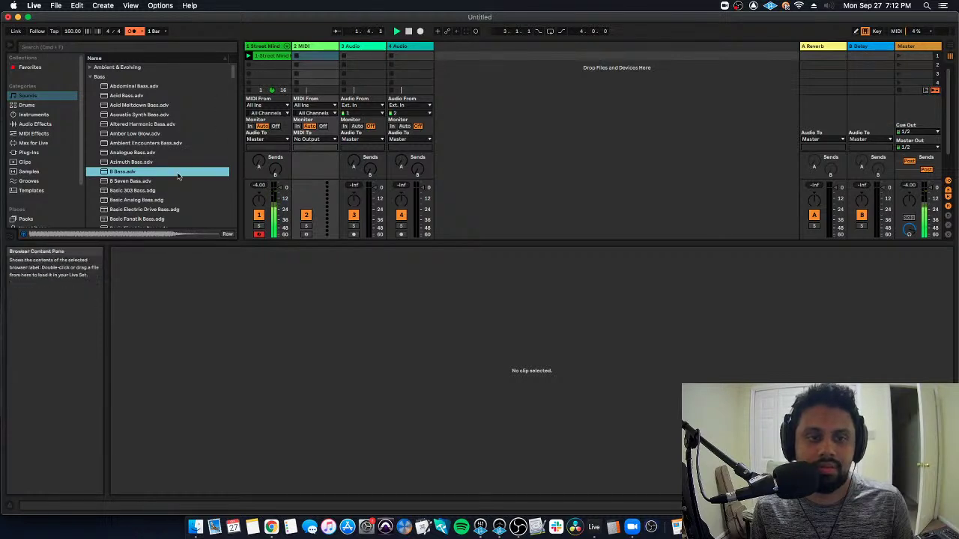
left_click_drag(178, 176, 305, 56)
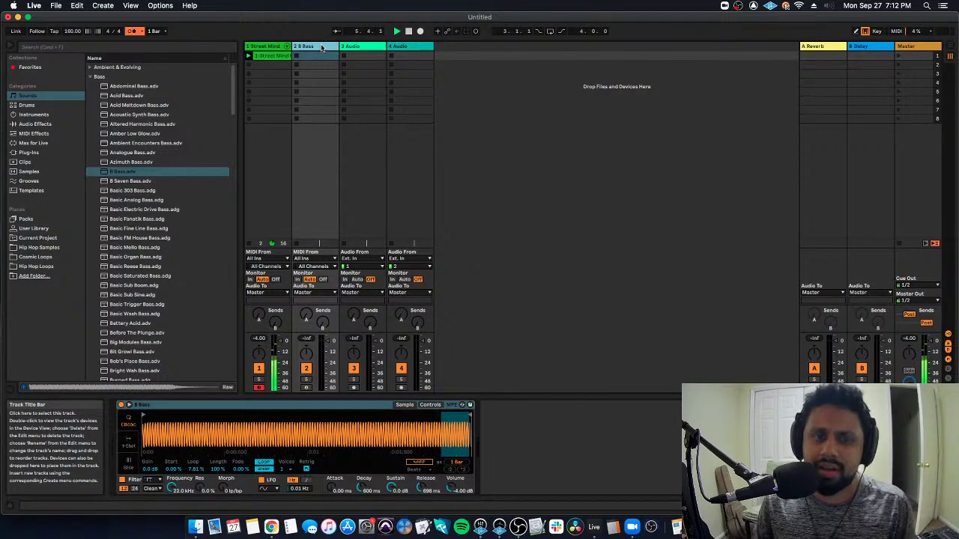
Rename the first two tracks Drums and Bass, and arm the Bass track for recording.
left_click(276, 48)
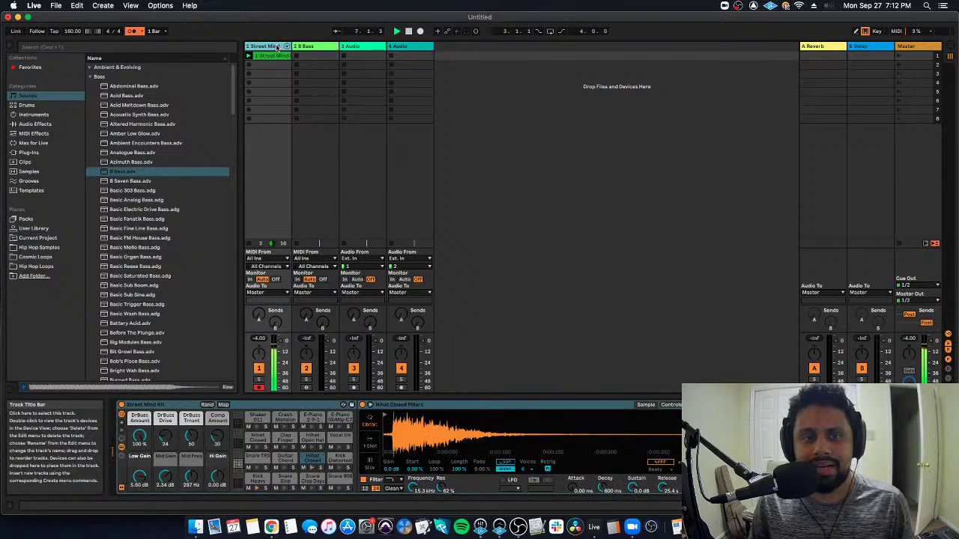
left_click(315, 48)
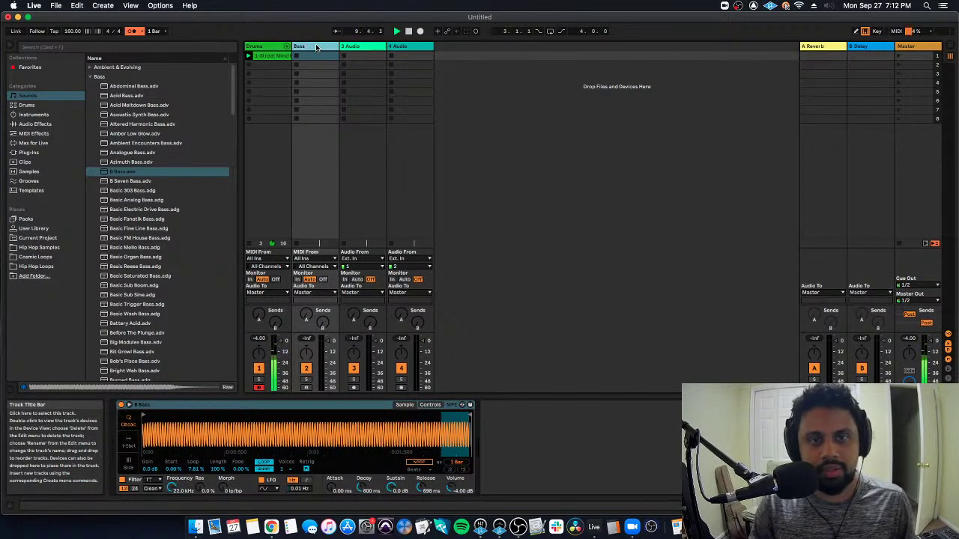
left_click(319, 55)
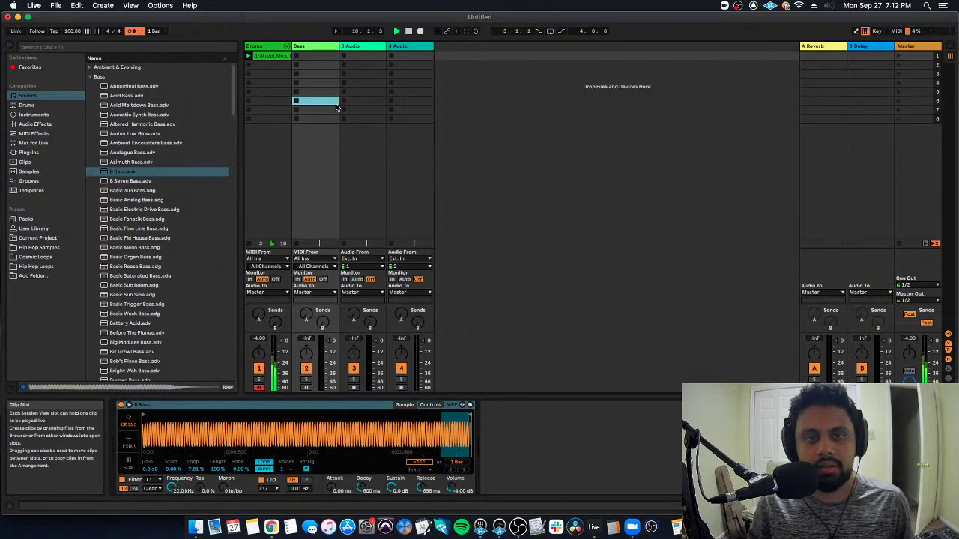
left_click(307, 387)
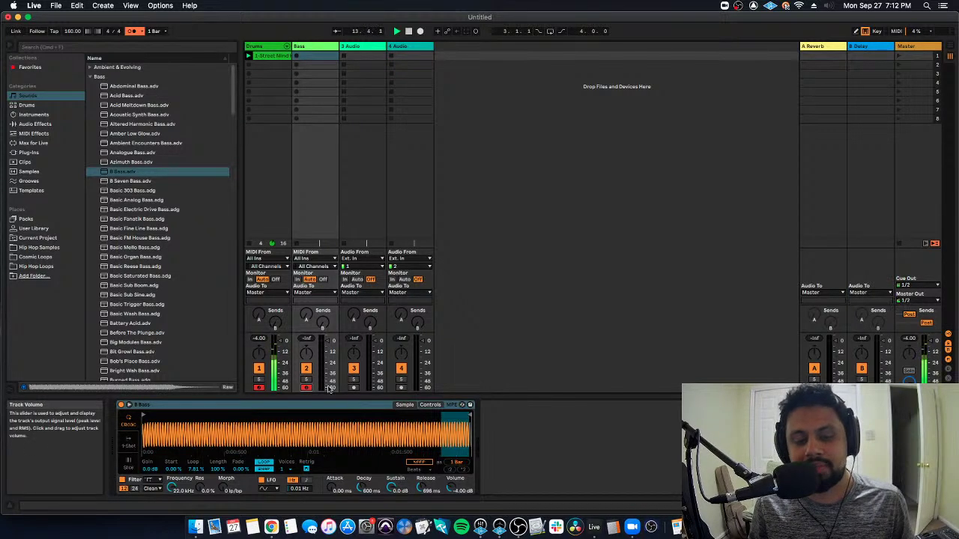
Try recording a bass line in the Bass track's first clip slot, check it beside the drum clip, and delete the take.
left_click(296, 59)
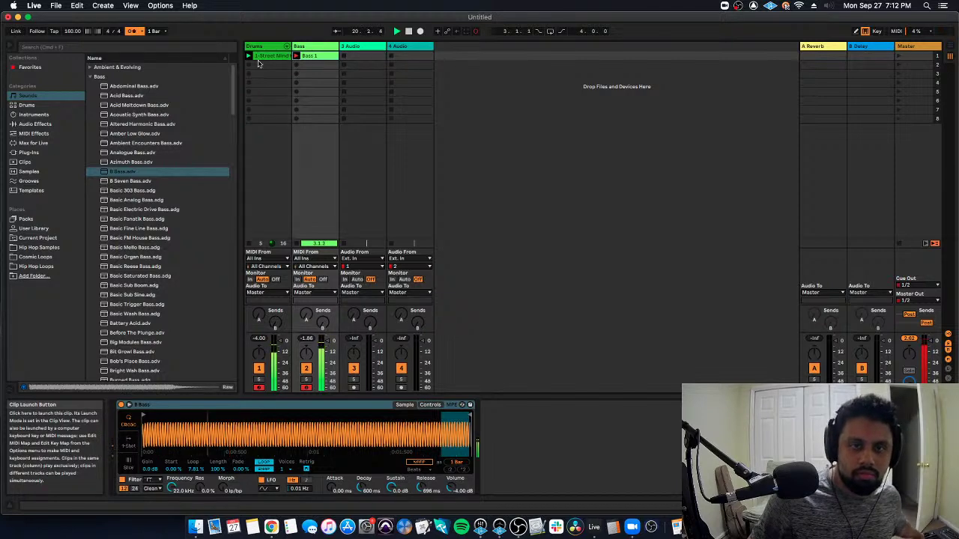
double_click(262, 57)
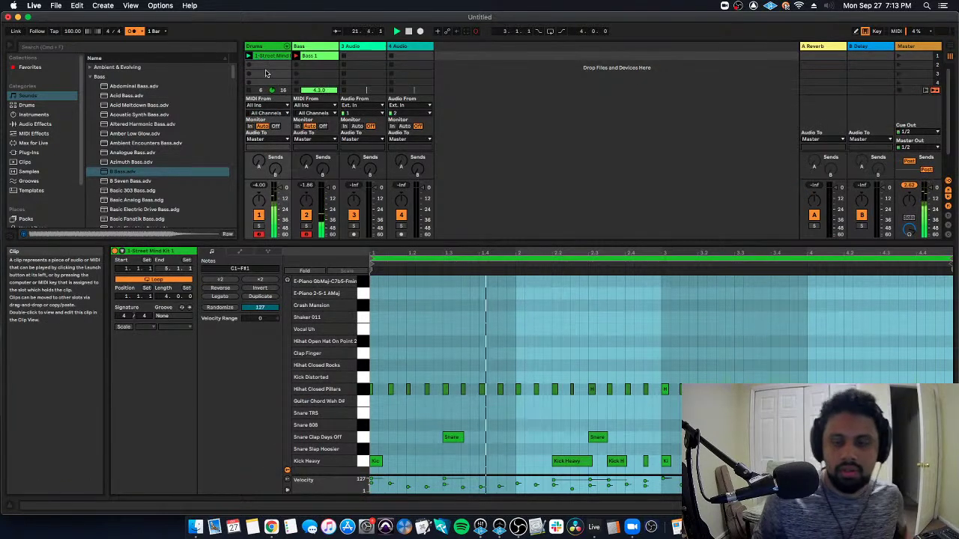
left_click(314, 56)
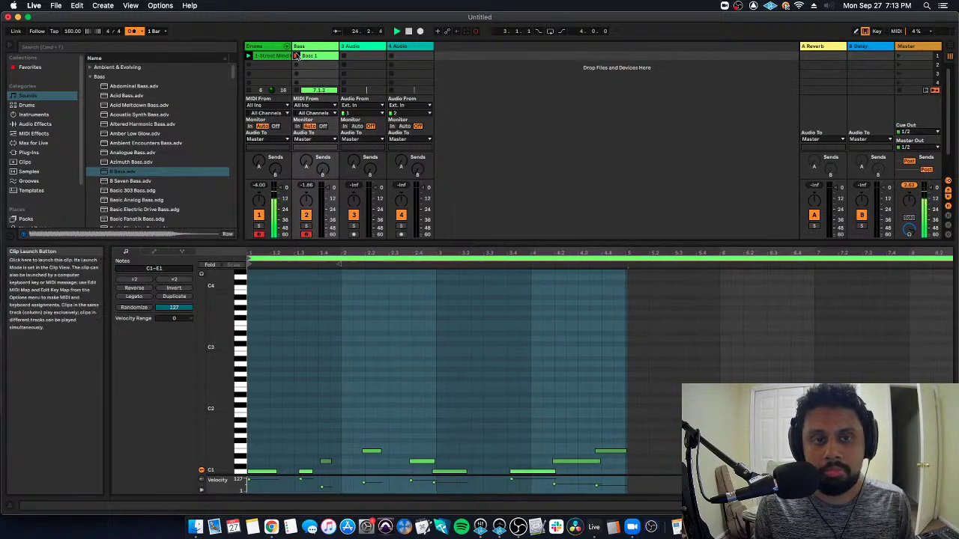
left_click(296, 56)
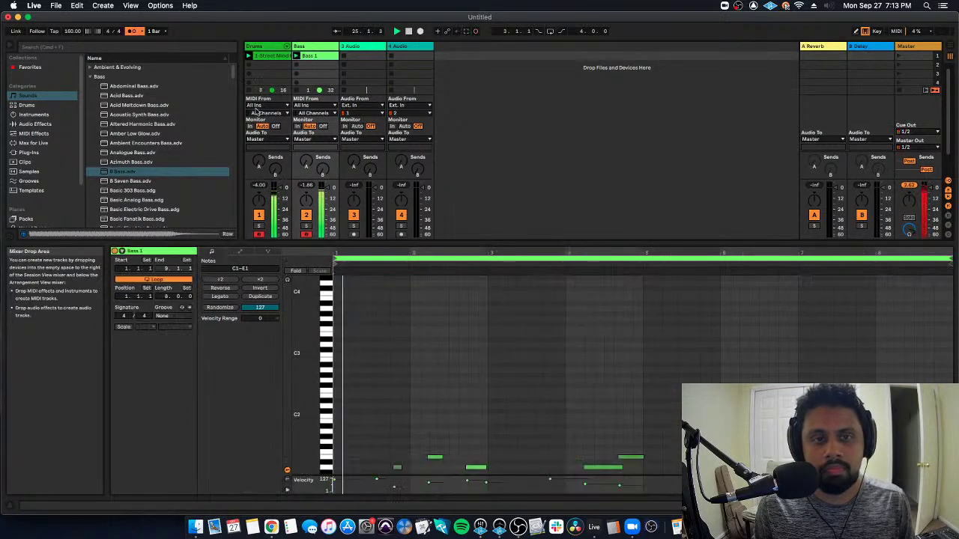
left_click(272, 56)
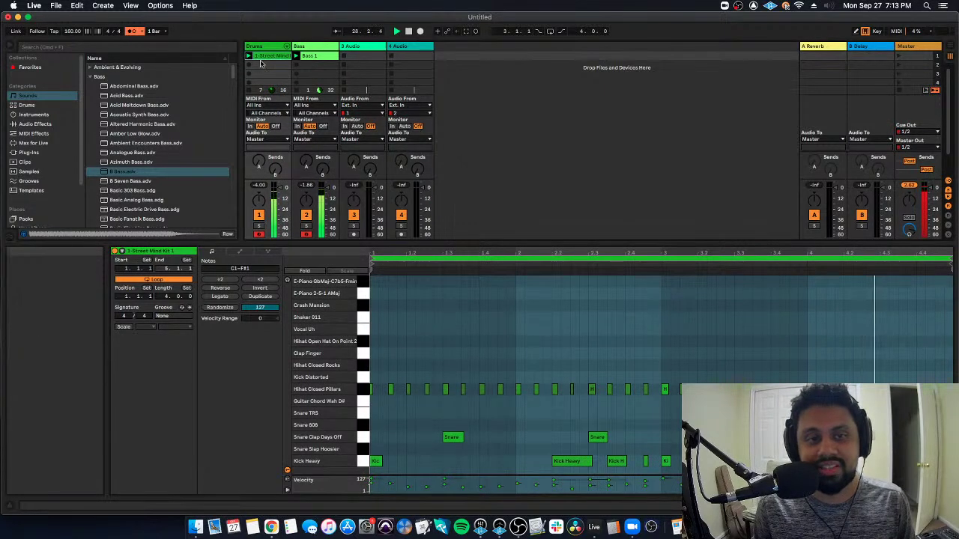
left_click(313, 56)
key("Delete")
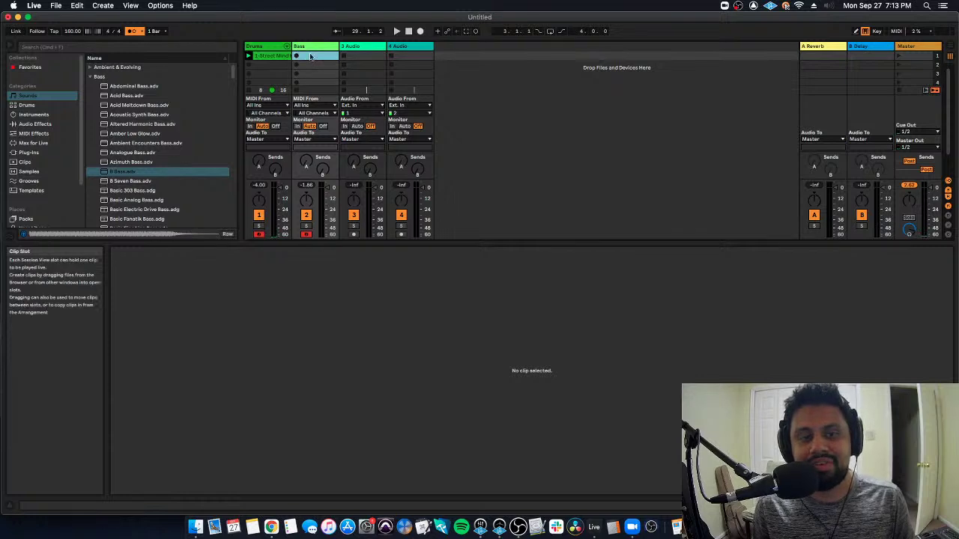
Record a new bass take in the Bass track's first clip slot with session recording, and open the drum clip's notes.
left_click(312, 60)
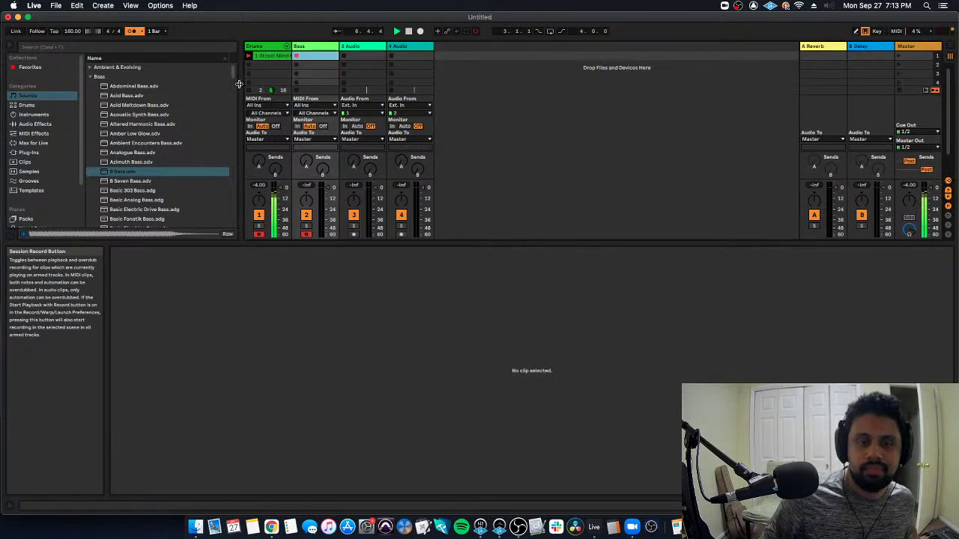
left_click(268, 56)
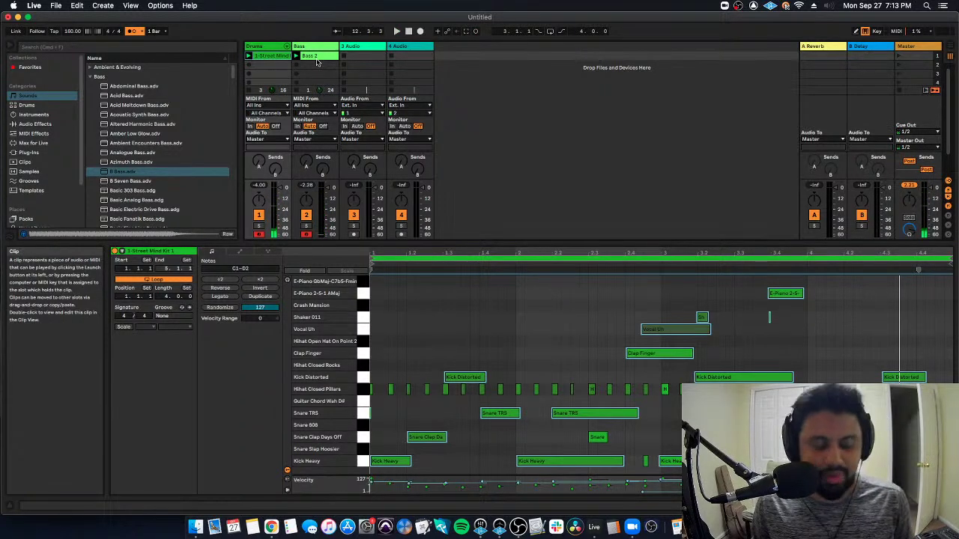
Undo the added drum notes back to the Hihat Closed Pillars, Snare Clap Days Off and Kick Heavy pattern, and play it back.
key("super+z")
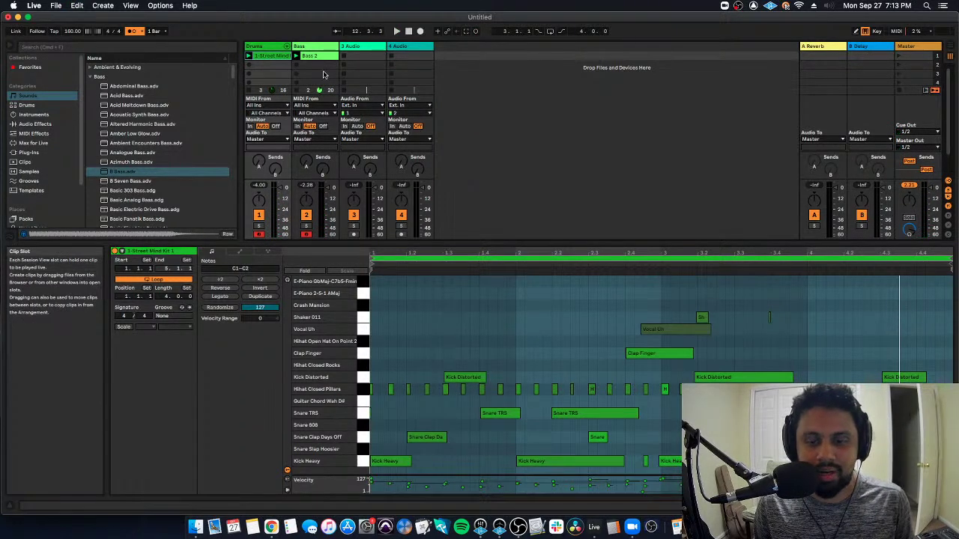
key("super+z")
key("super+z")
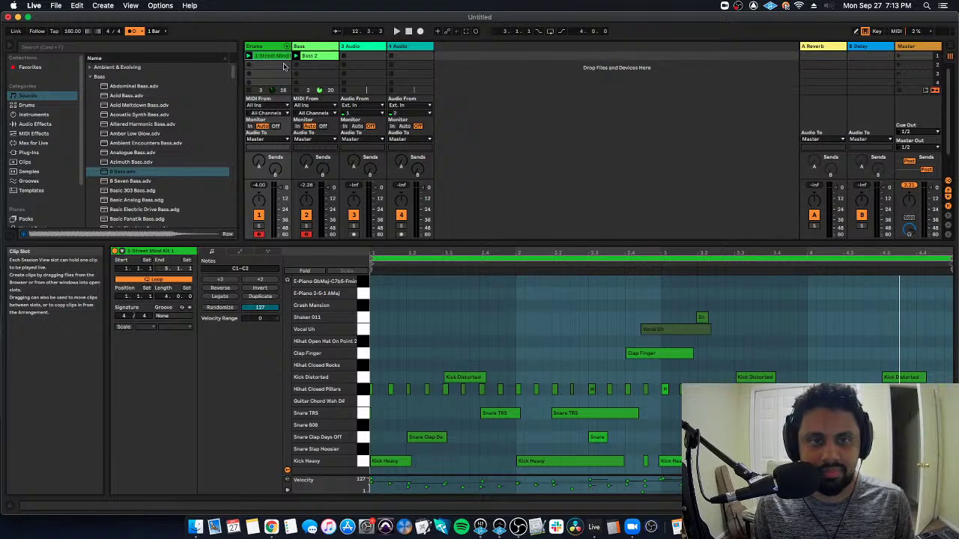
key("super+z")
key("super+z")
key("super+z")
key("super+z")
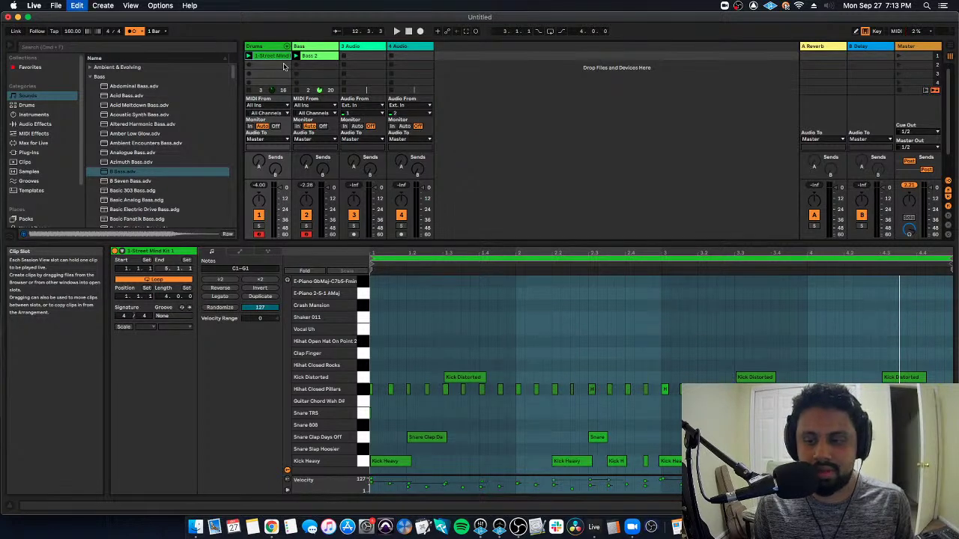
key("super+z")
key("super+z")
key("super+z")
key("super+z")
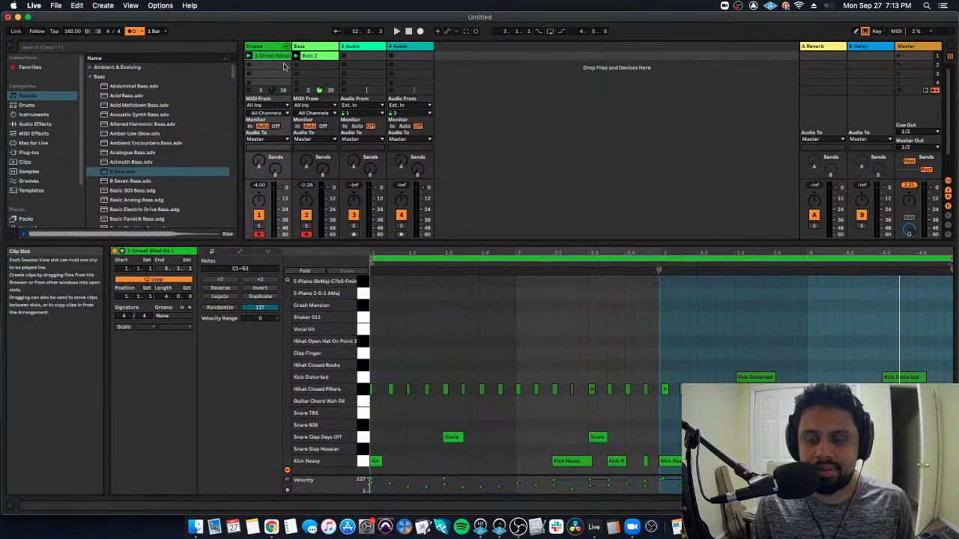
key("super+z")
key("super+z")
key("super+z")
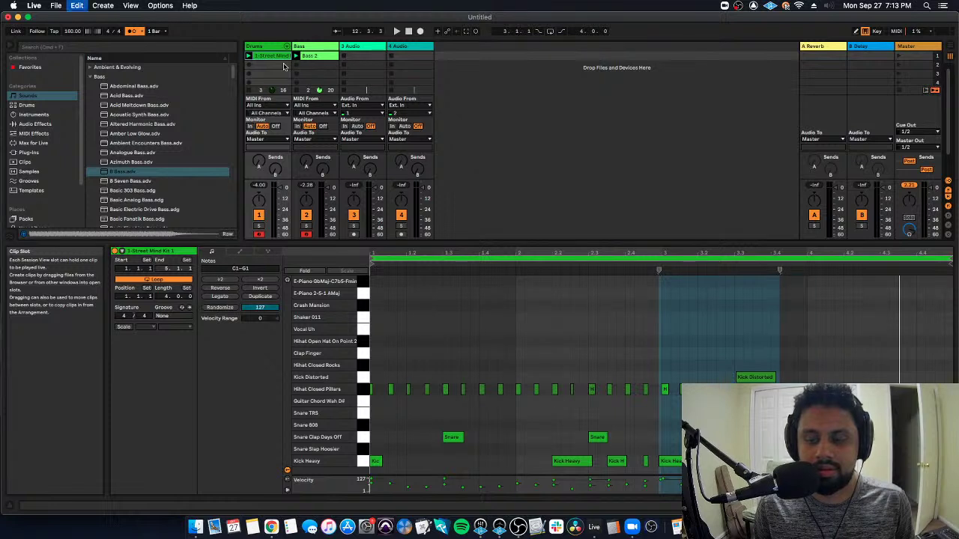
key("super+z")
key("super+z")
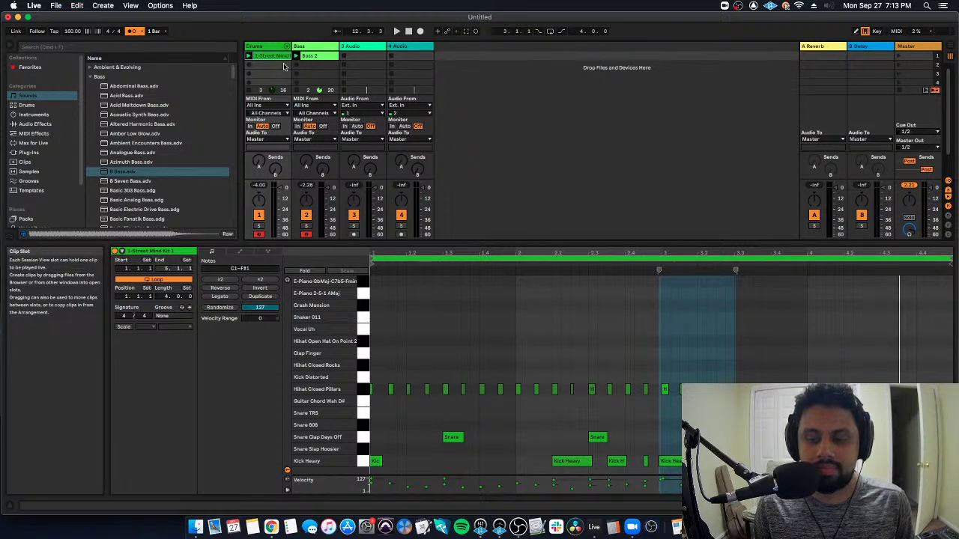
key("super+z")
key("super+z")
key("space")
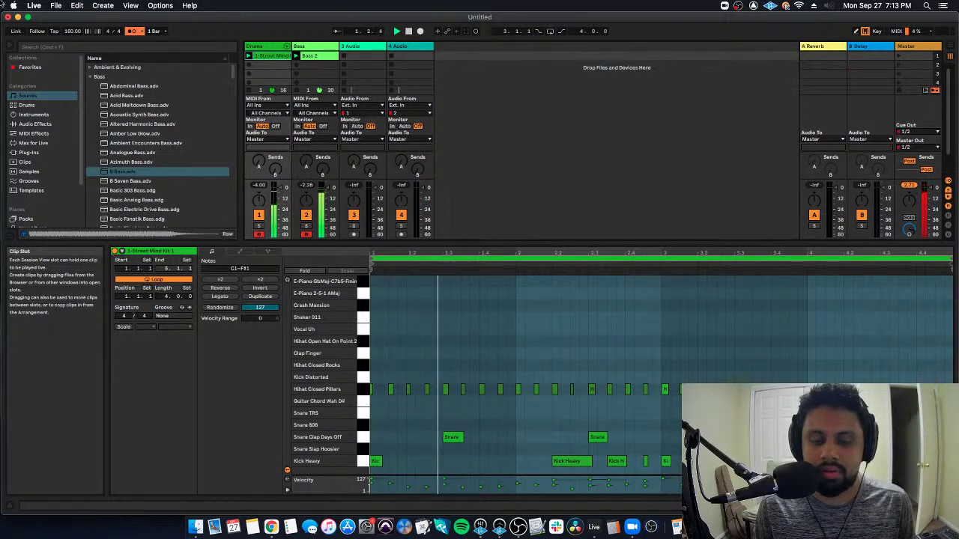
Delete the take in the Bass track's first slot and play the drum clip alone, selecting its last Kick Heavy note.
left_click(308, 56)
key("space")
key("Delete")
left_click(248, 57)
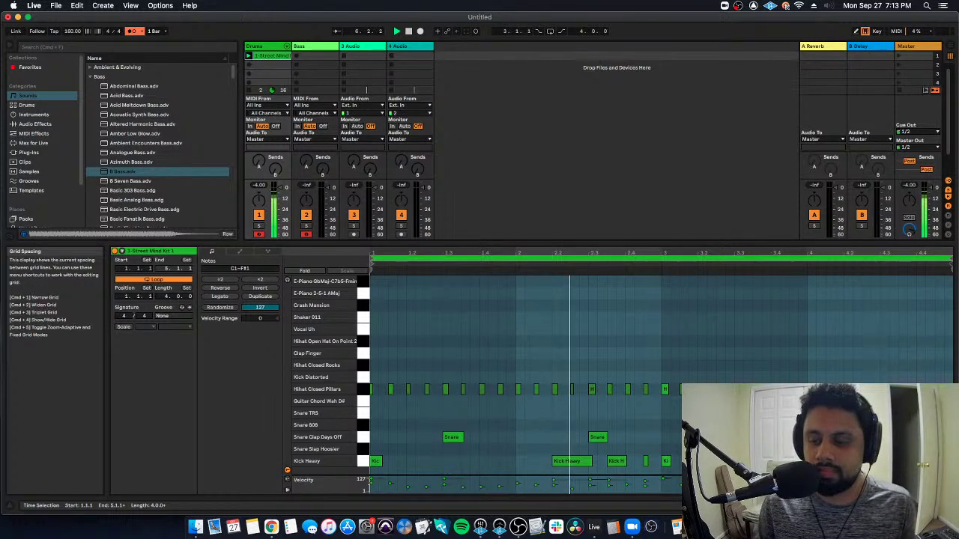
left_click(947, 461)
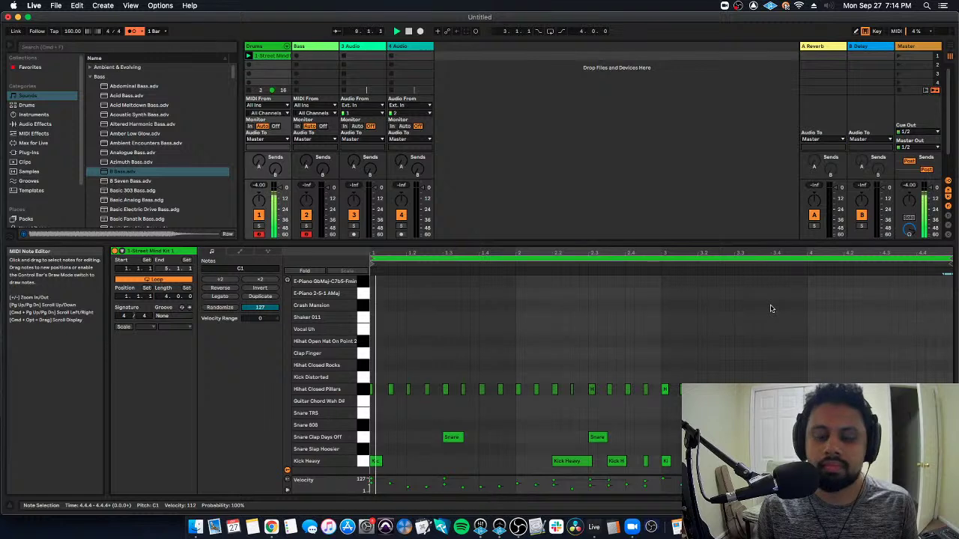
Try recording another bass take in the Bass track's first clip slot, and delete it.
left_click(312, 46)
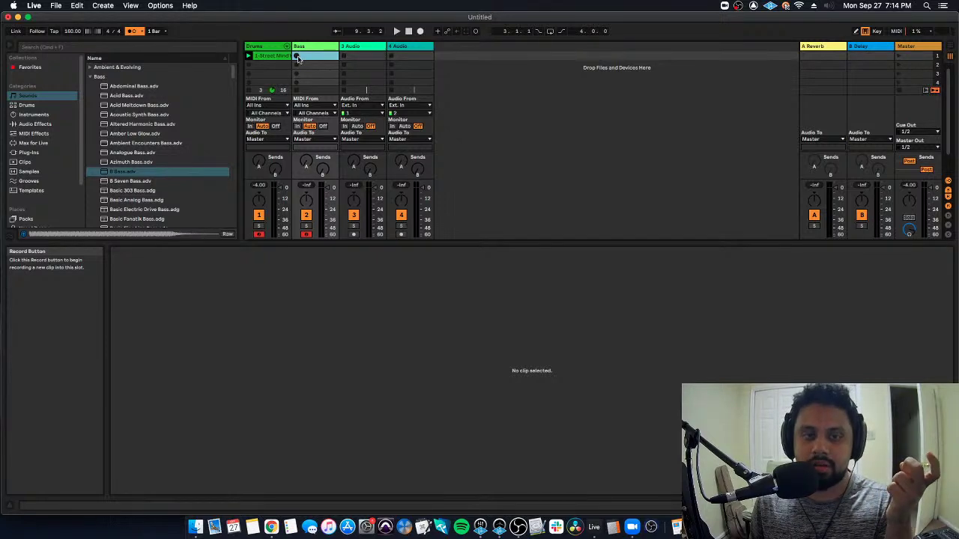
left_click(297, 57)
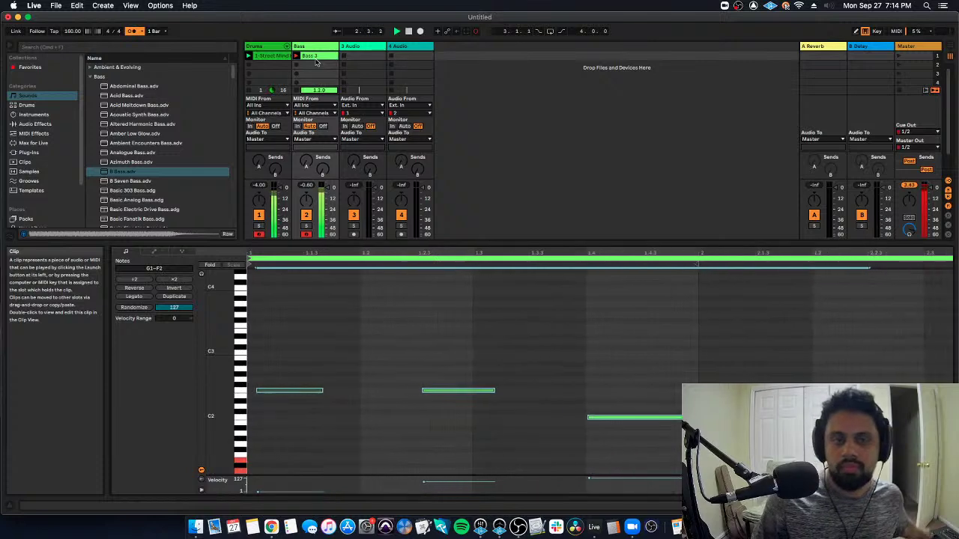
key("space")
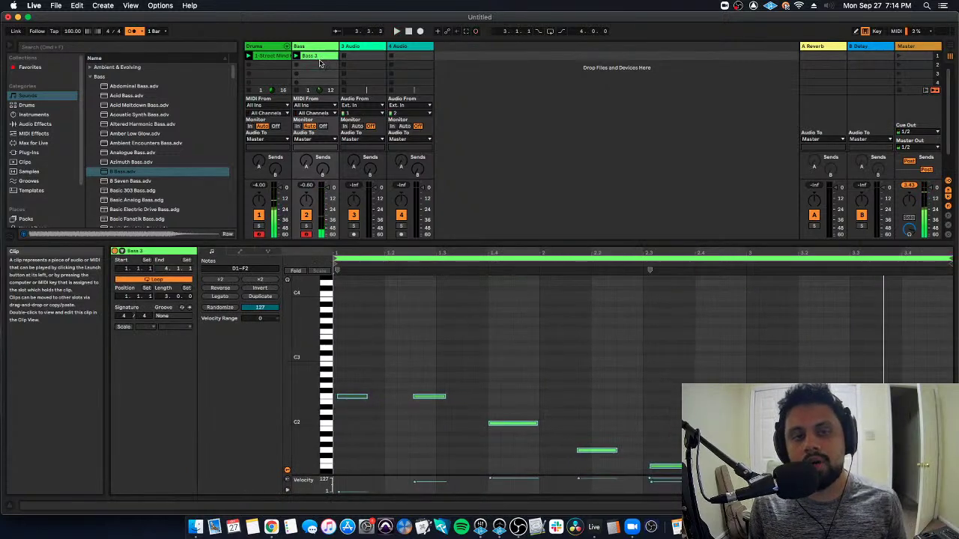
key("Delete")
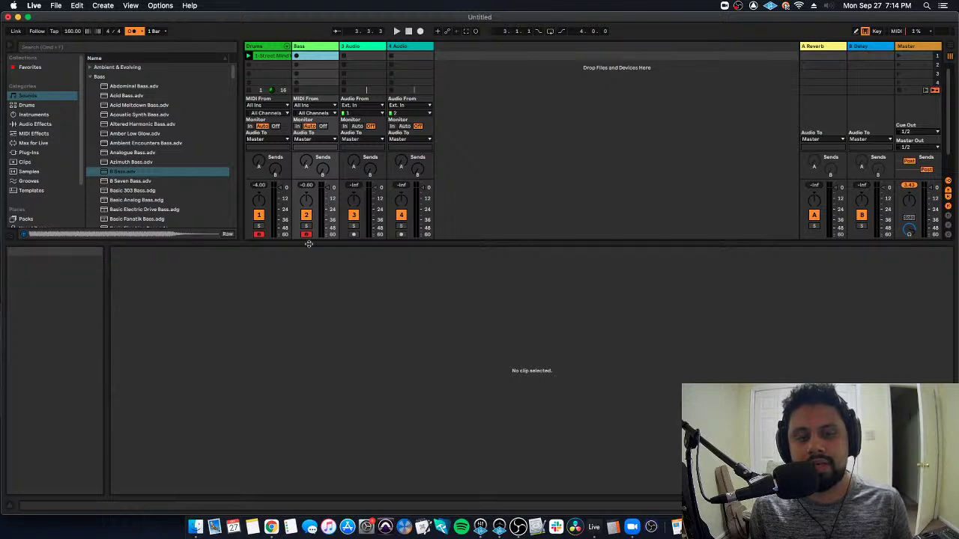
left_click(328, 64)
left_click(330, 56)
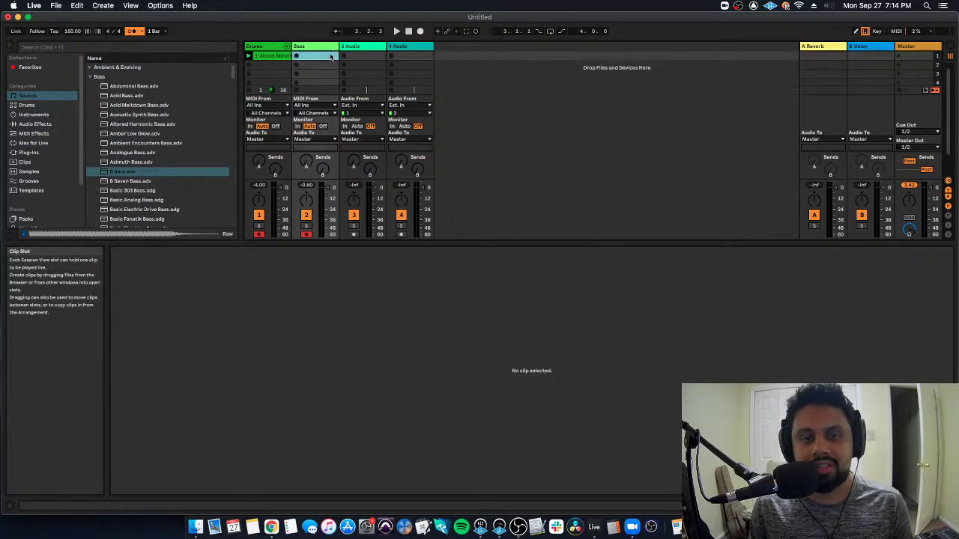
left_click(326, 81)
left_click(323, 65)
left_click(322, 57)
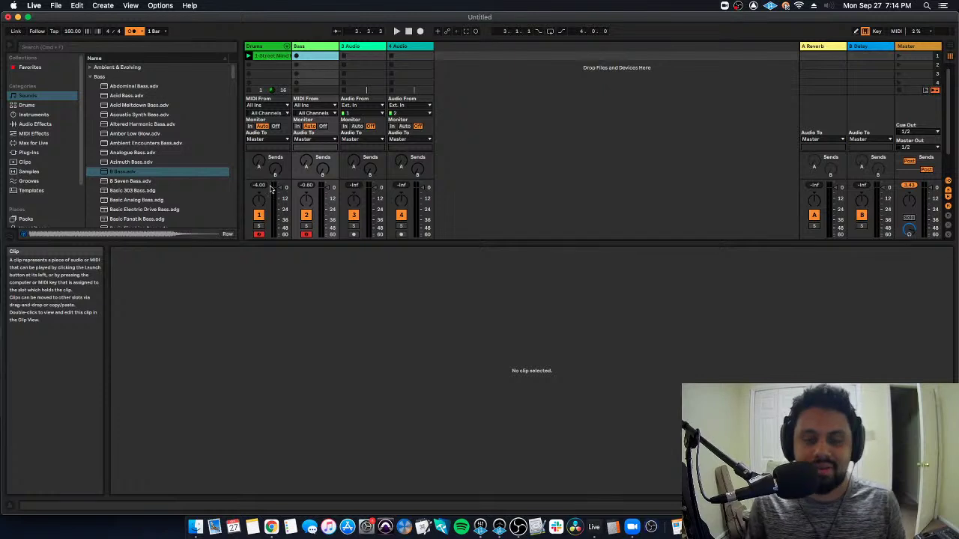
key("super+Tab")
key("super+Tab")
key("super+Tab")
key("super+Tab")
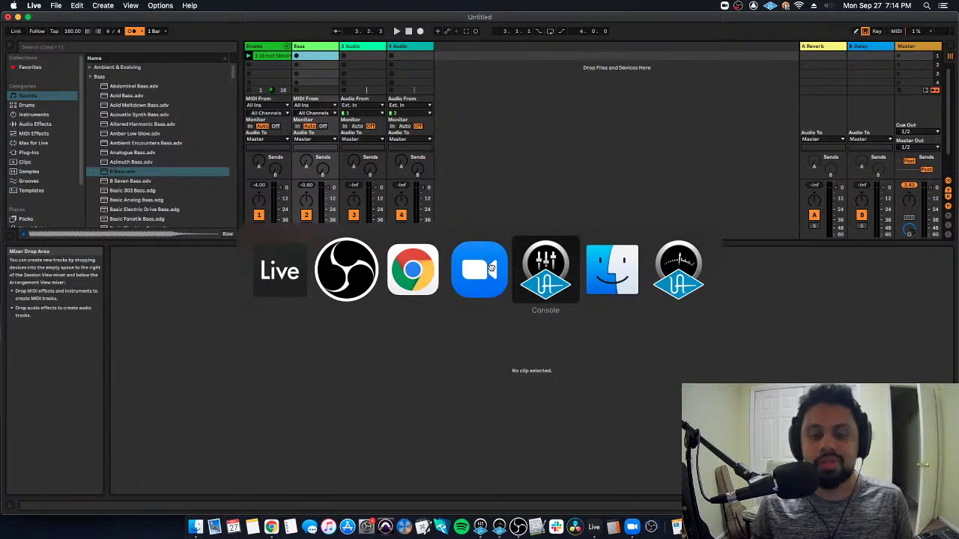
left_click(490, 279)
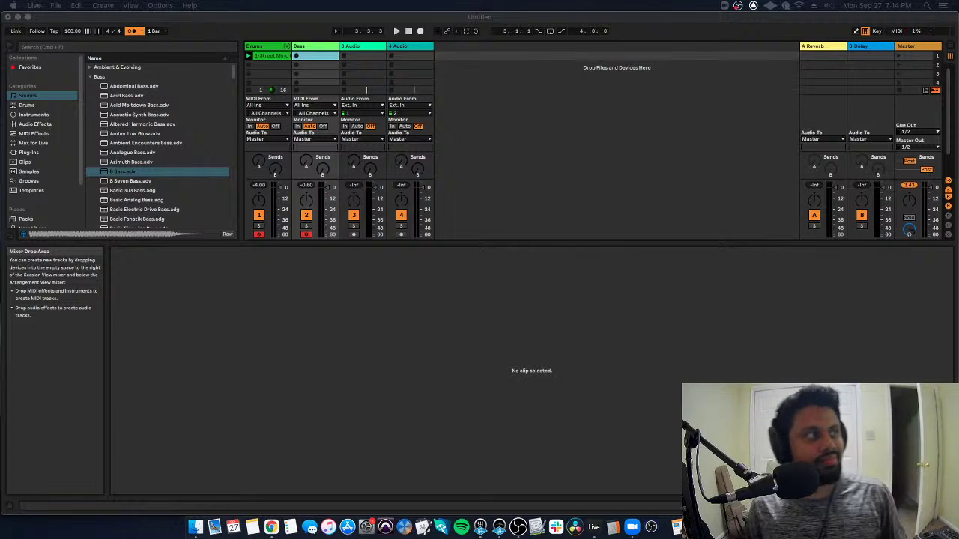
key("super+Tab")
key("super+Tab")
key("super+Tab")
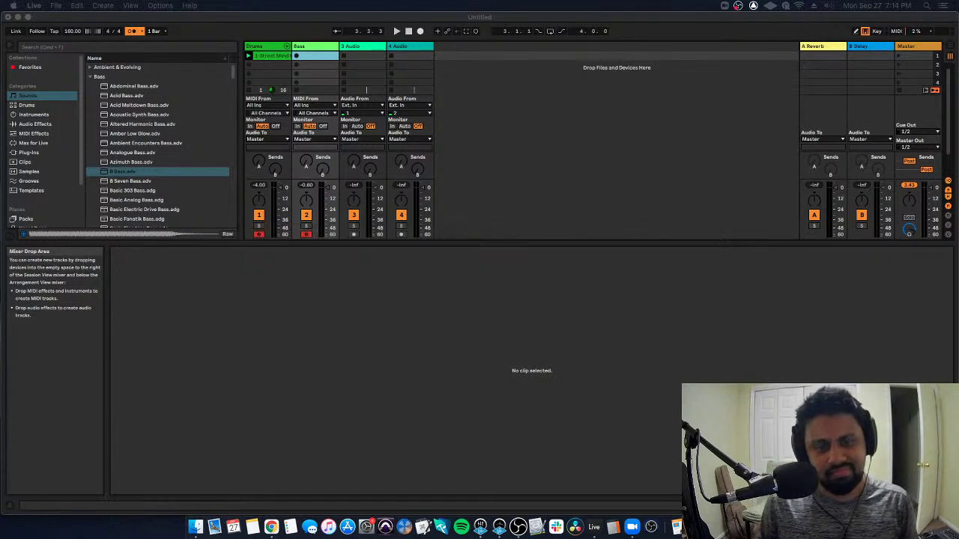
Record a new bass take in the Bass track's first slot with only Bass armed, and shorten its loop to four bars.
left_click(303, 47)
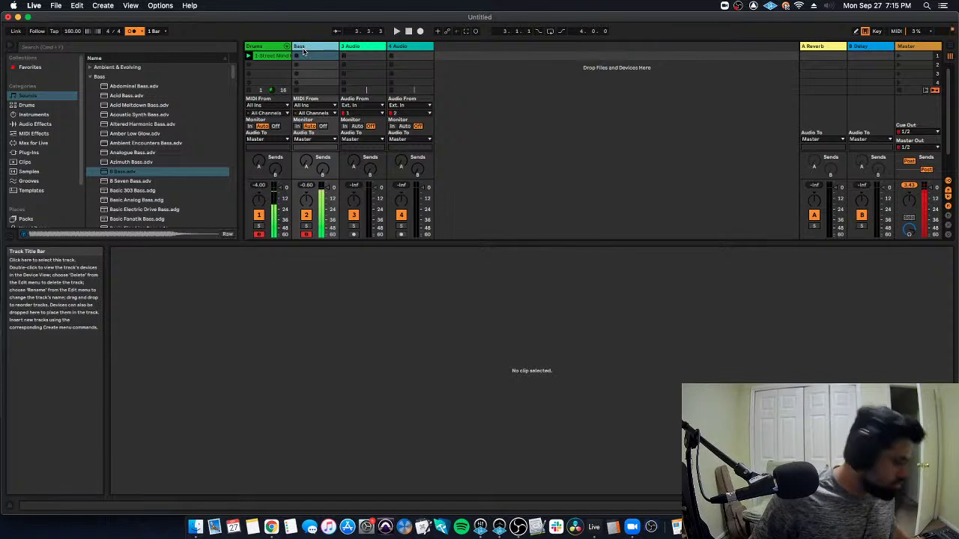
left_click(259, 235)
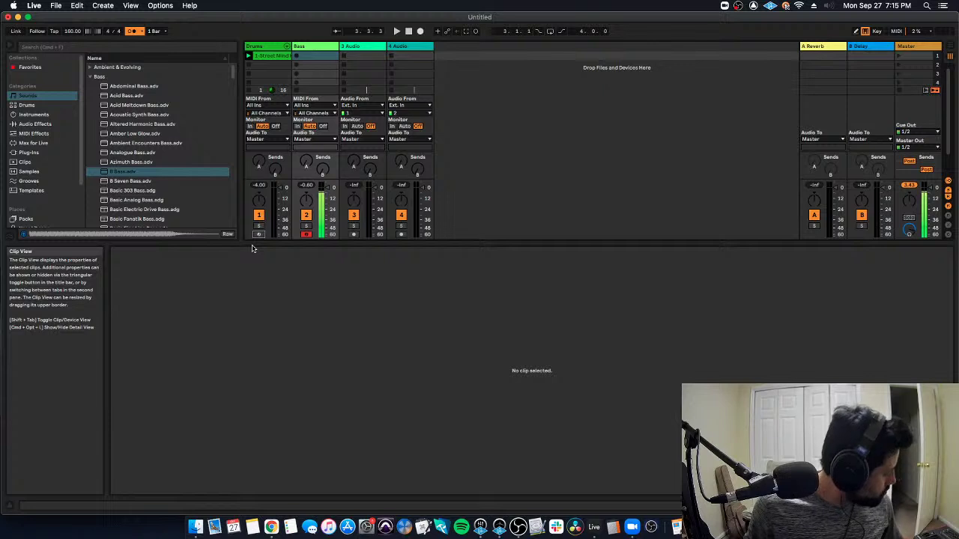
left_click(298, 57)
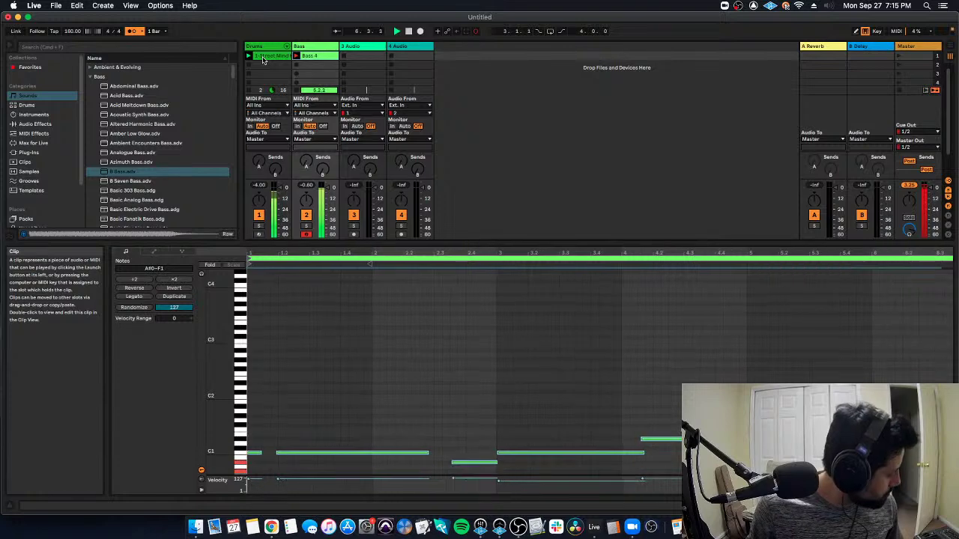
key("space")
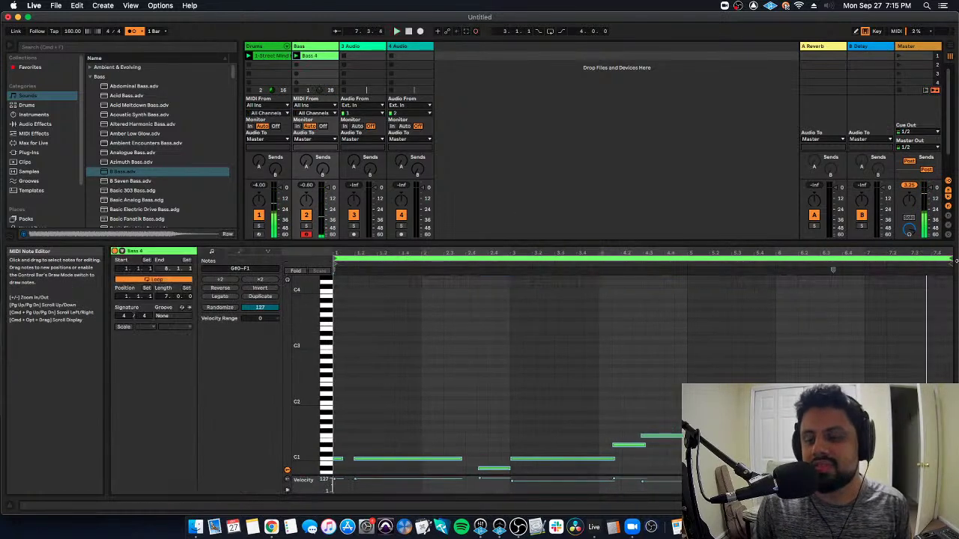
left_click_drag(947, 256, 683, 250)
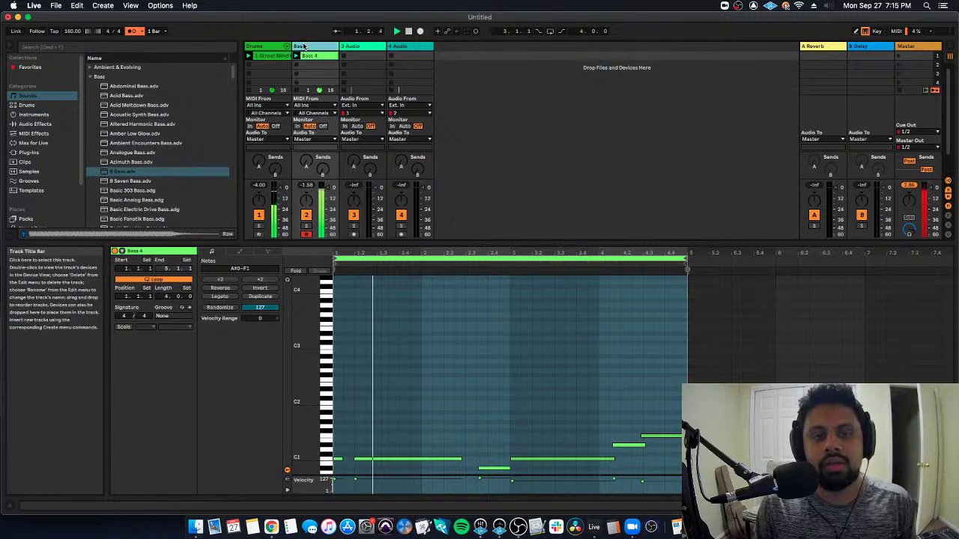
Delete the two unused audio tracks and insert a new MIDI track after Bass.
left_click(379, 47)
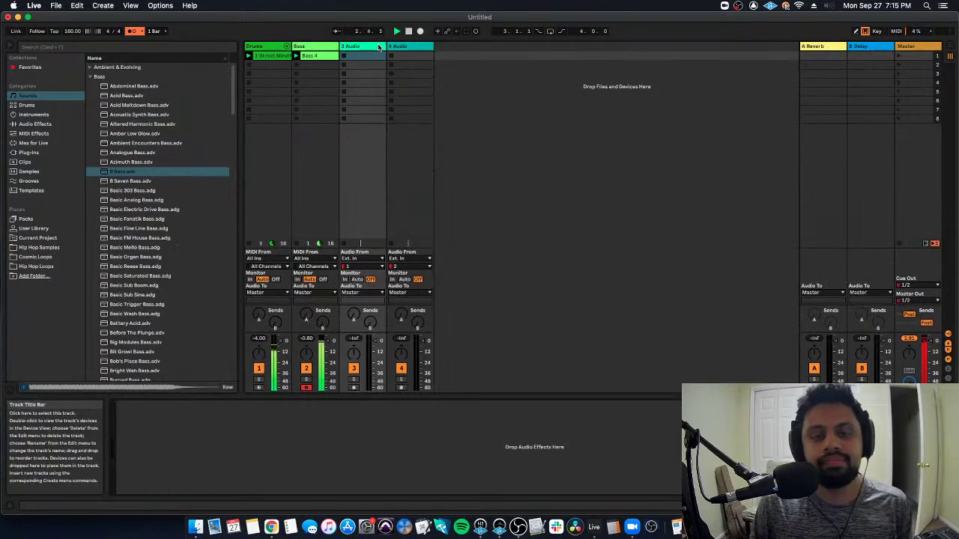
left_click(389, 47)
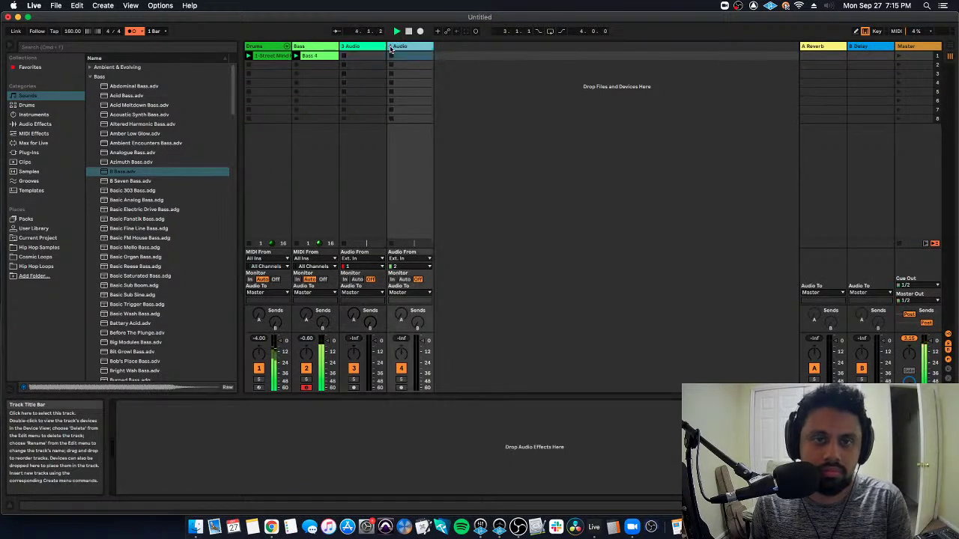
key("Delete")
key("Delete")
key("super+shift+t")
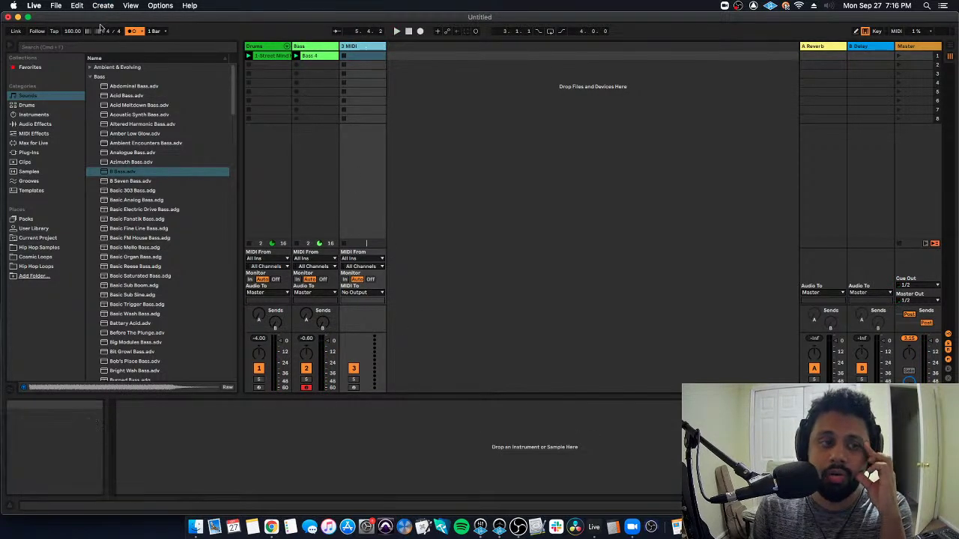
left_click(92, 77)
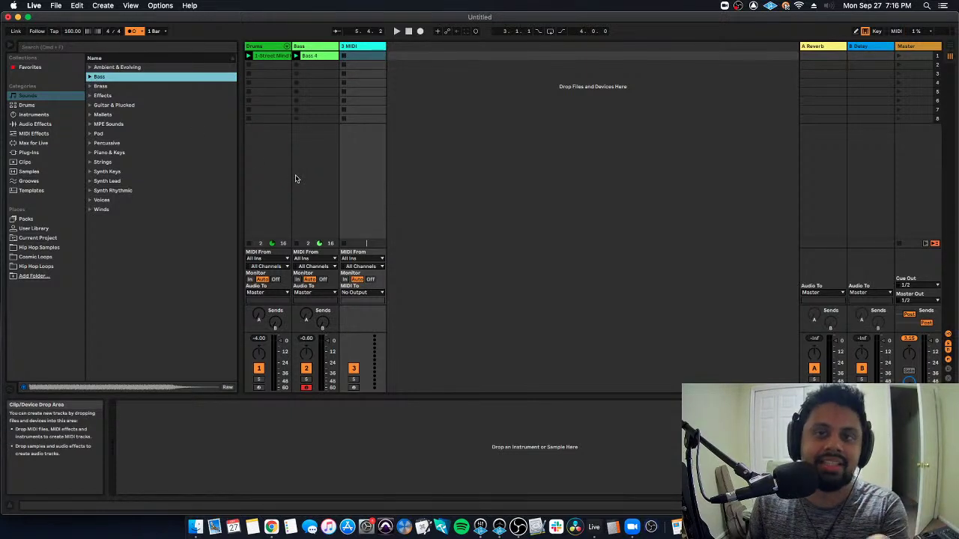
Try deleting the recorded clip from the Bass track, and undo the deletion.
left_click(325, 58)
key("Delete")
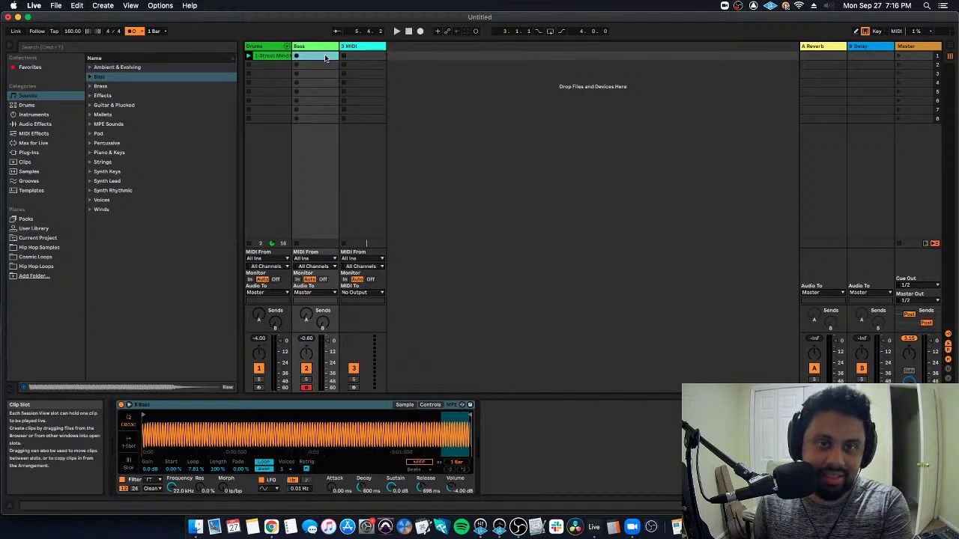
key("super+z")
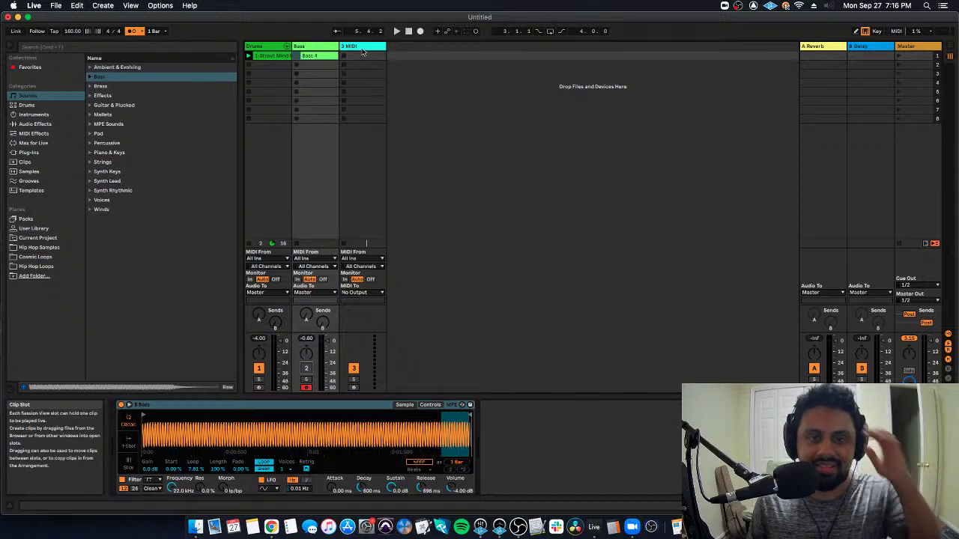
Audition a few Synth Keys sounds and load Asure Skies.adv onto the new MIDI track.
left_click(365, 46)
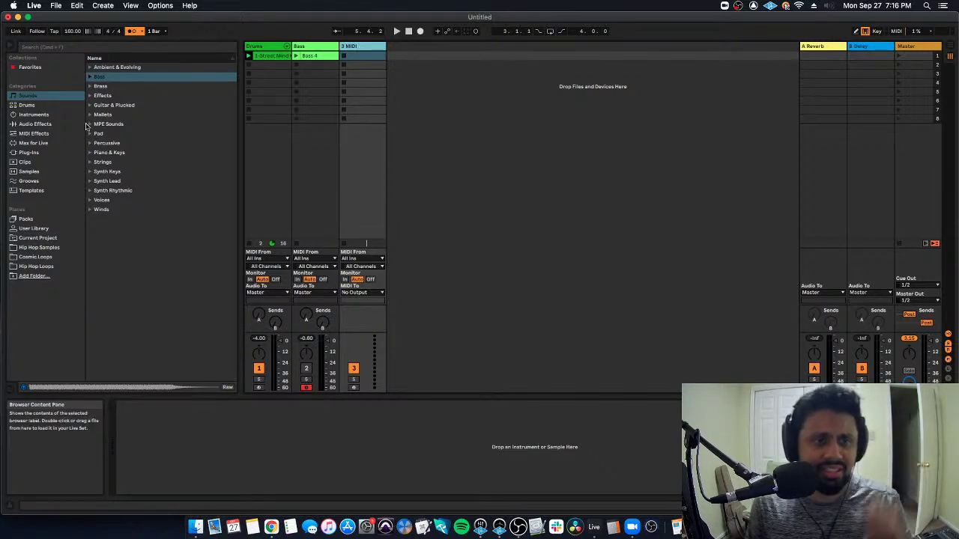
left_click(90, 171)
left_click(150, 211)
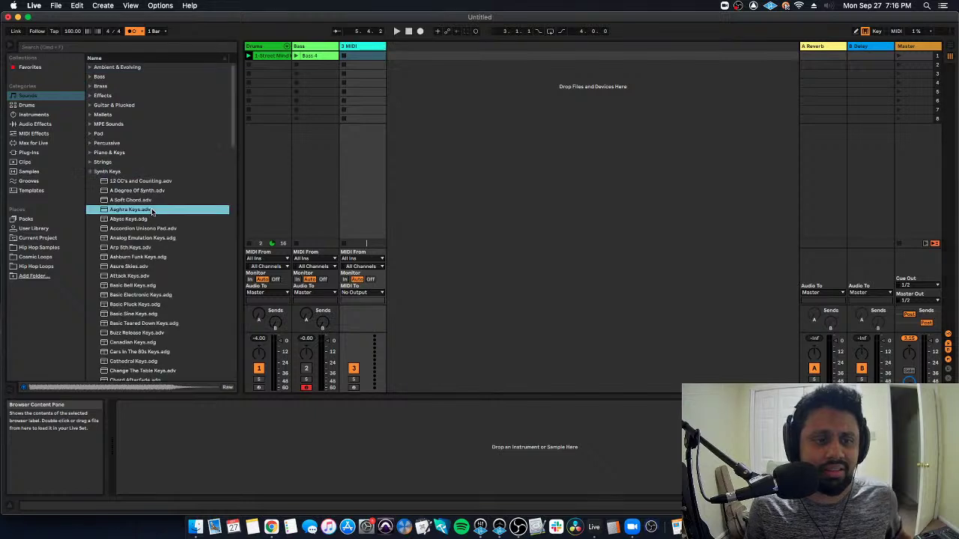
left_click(155, 268)
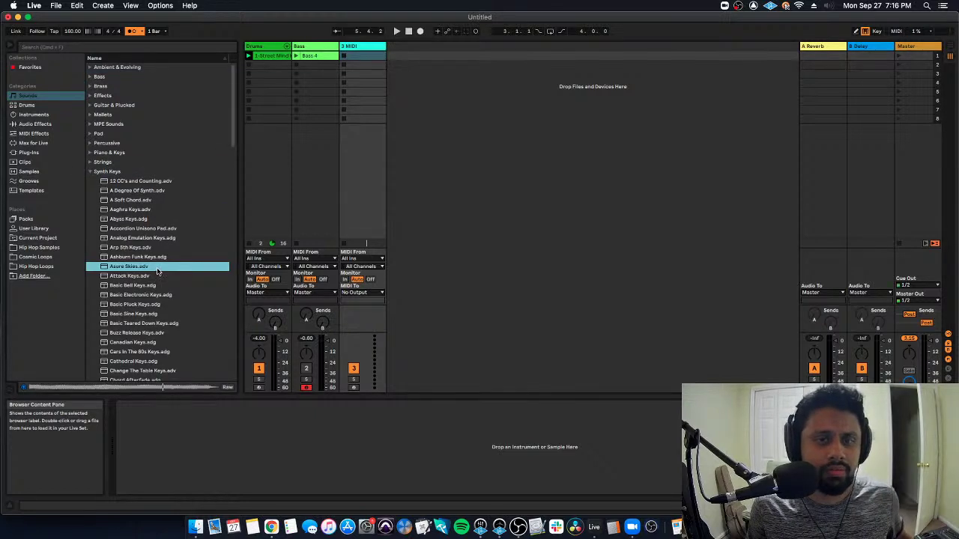
double_click(156, 267)
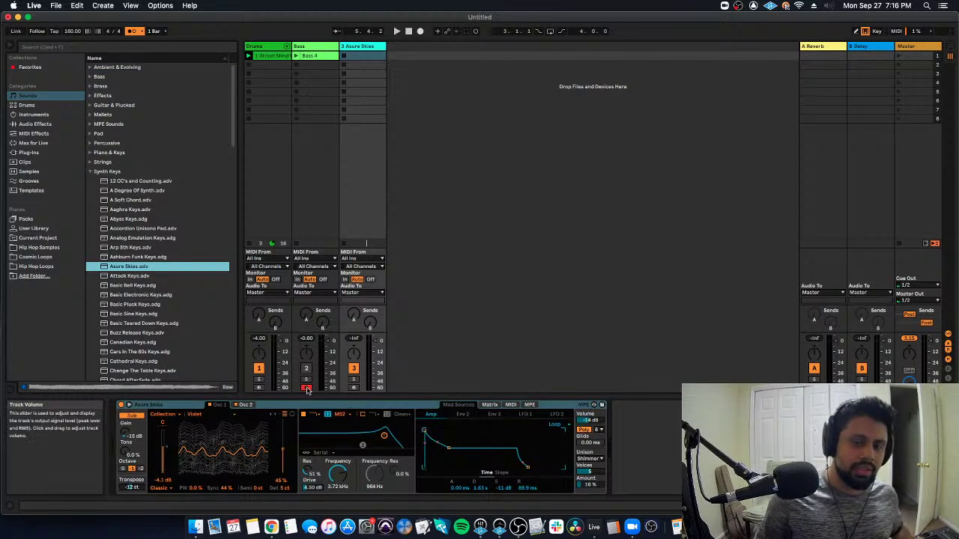
Arm the third track for recording and rename it Synth 1.
left_click(353, 388)
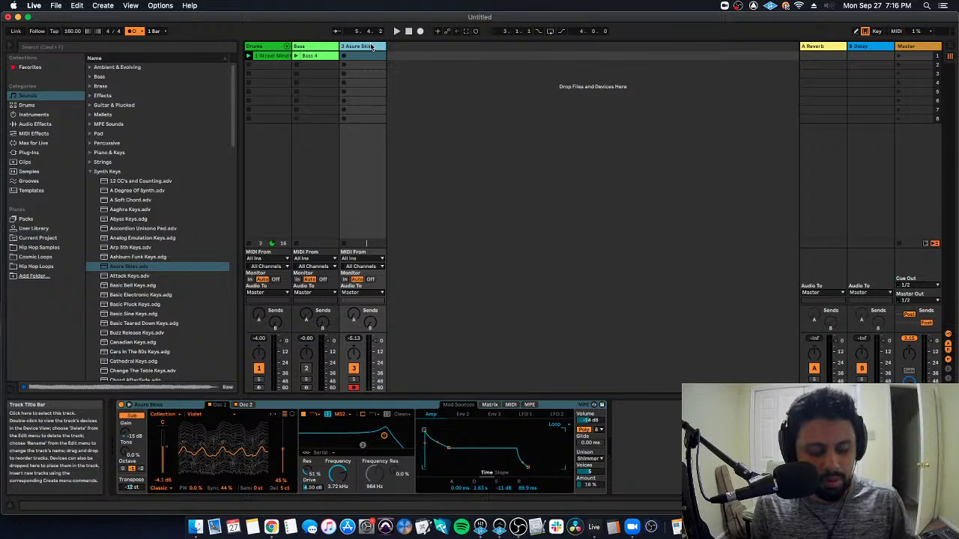
key("super+r")
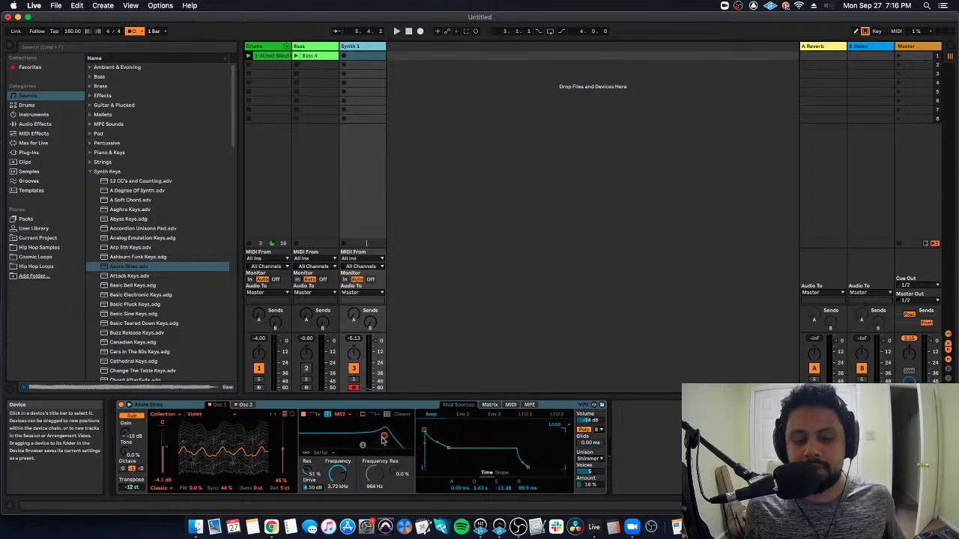
Set the first filter of the Asure Skies synth to 1.53 kHz with 42 % resonance.
left_click_drag(384, 439, 362, 429)
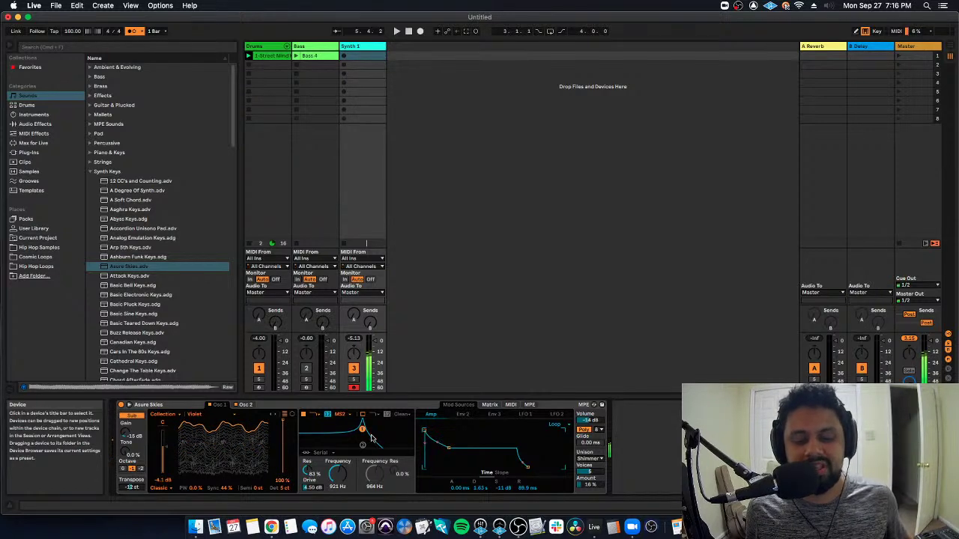
left_click_drag(362, 428, 370, 437)
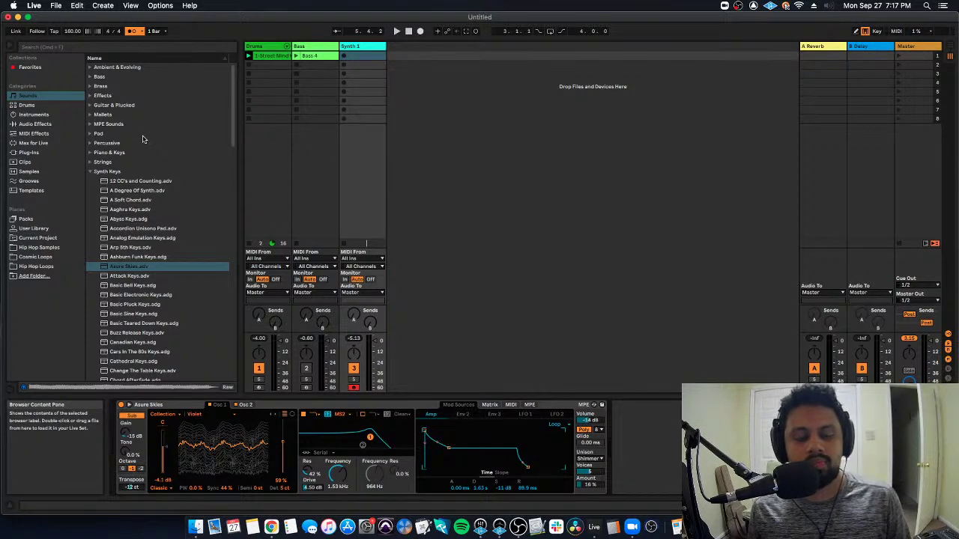
Try an Arpeggiator MIDI effect in front of Asure Skies on Synth 1, and delete it.
left_click(66, 124)
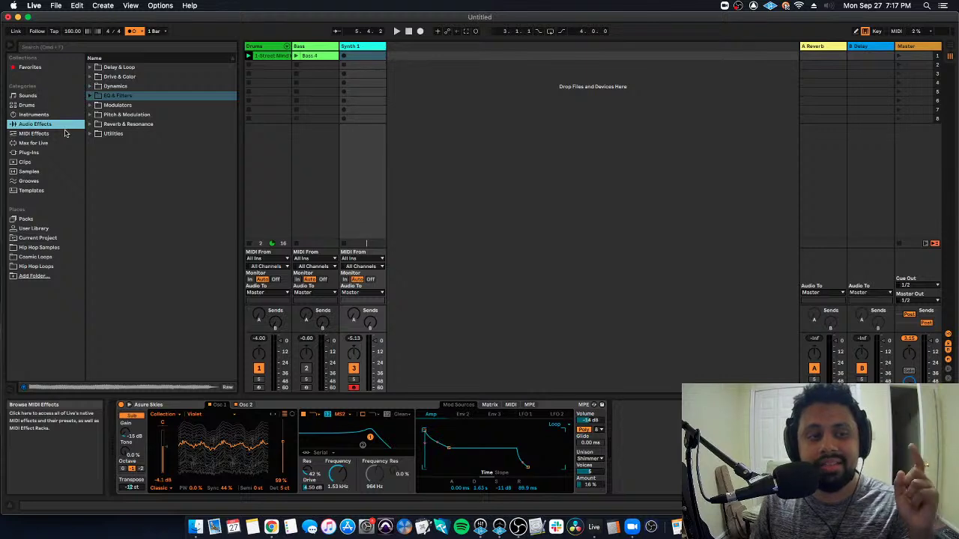
left_click(65, 133)
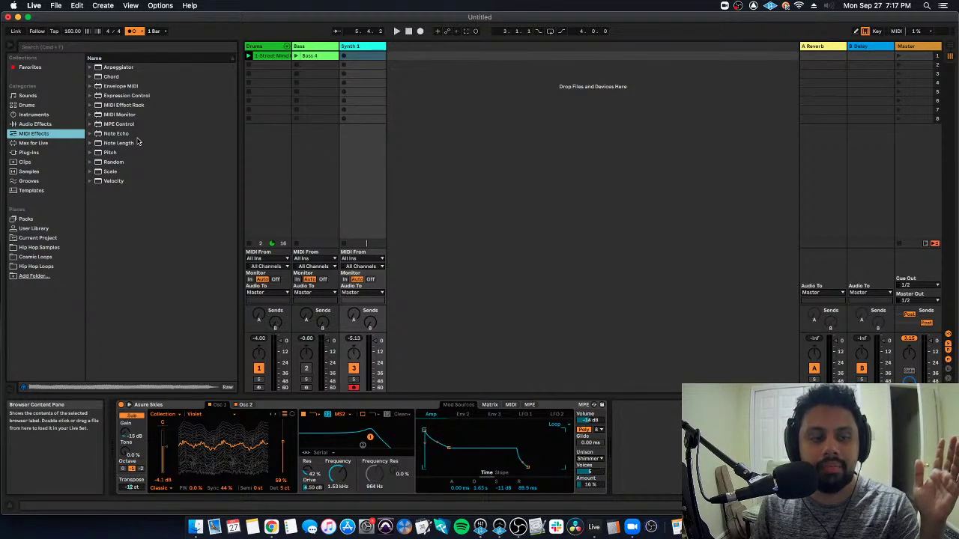
left_click(121, 69)
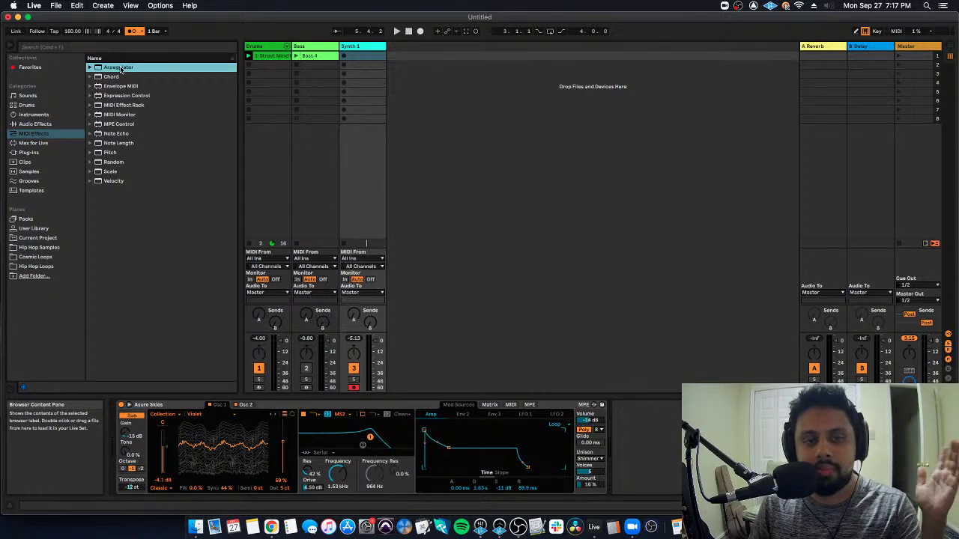
double_click(120, 68)
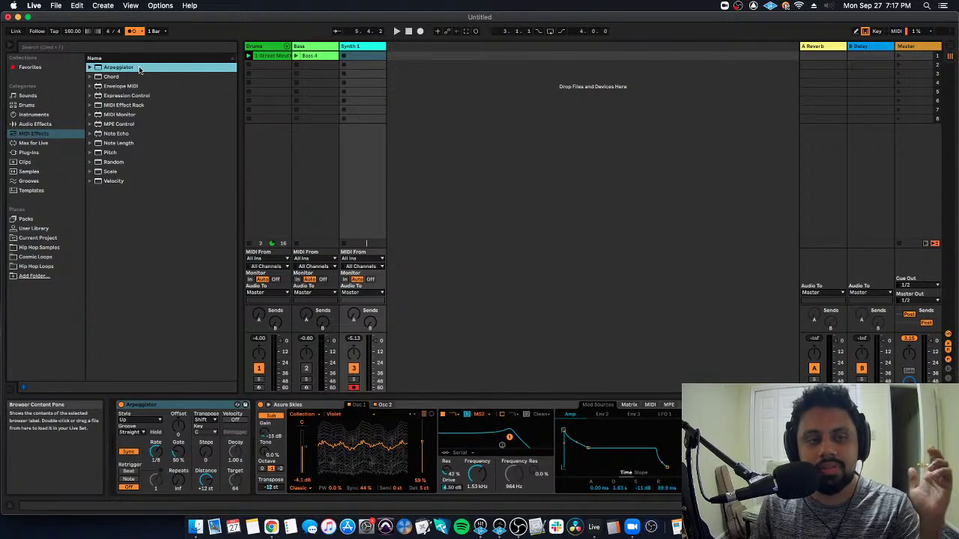
left_click(196, 407)
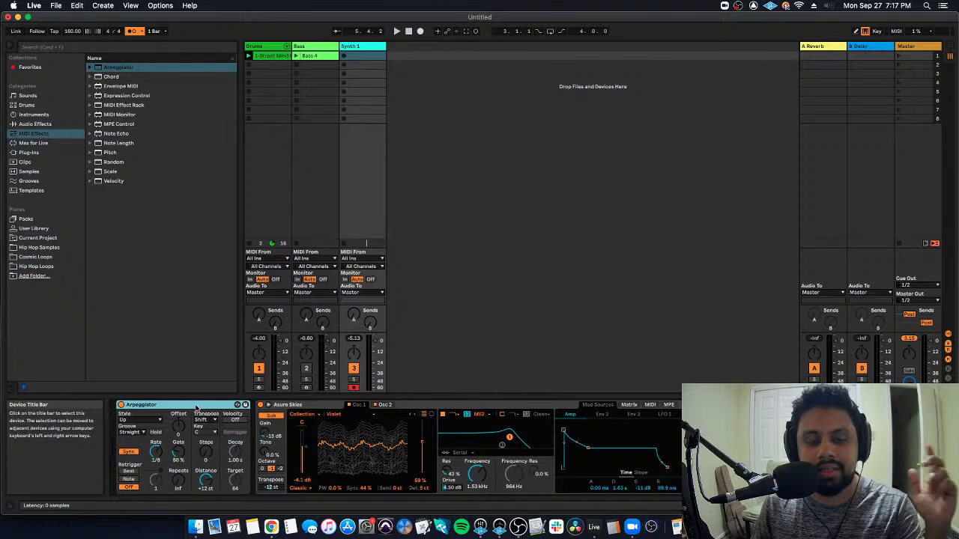
left_click(319, 405)
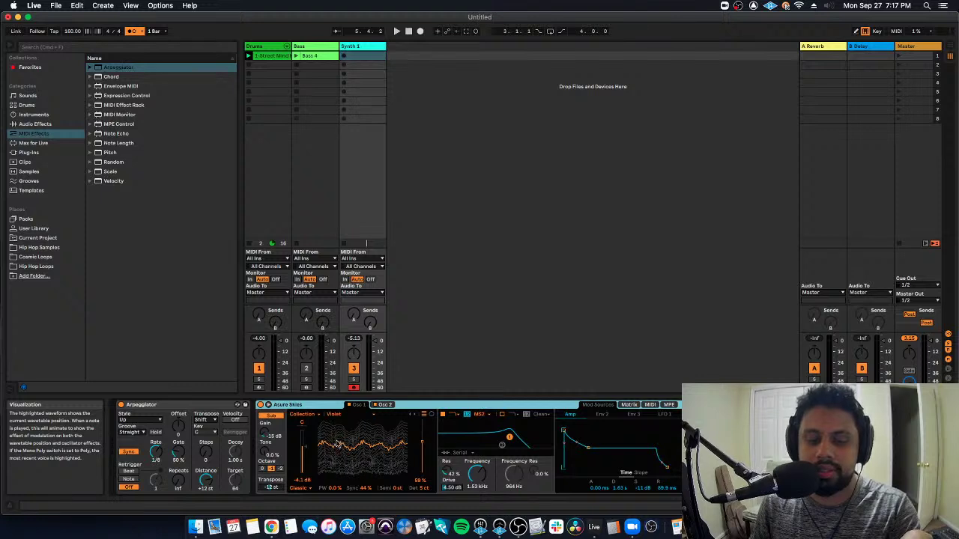
left_click(215, 405)
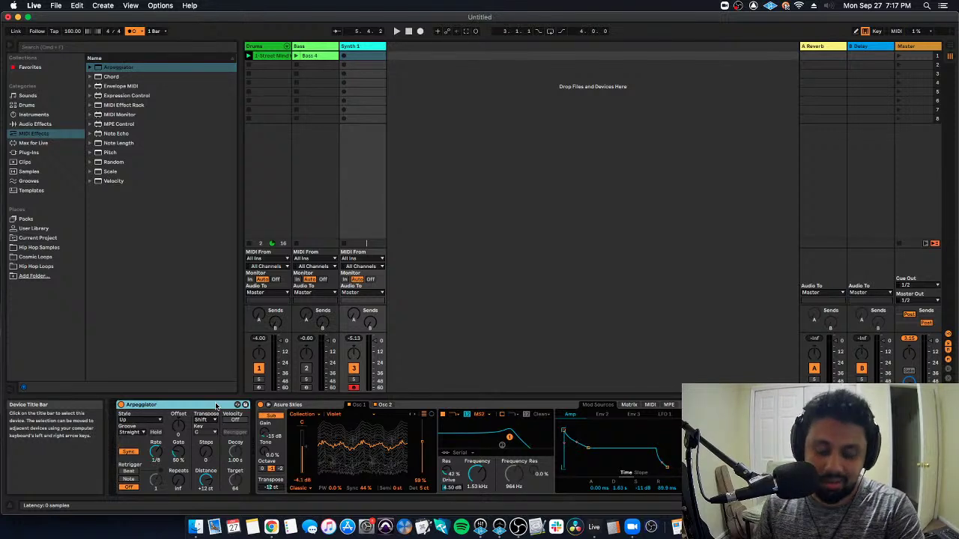
key("Delete")
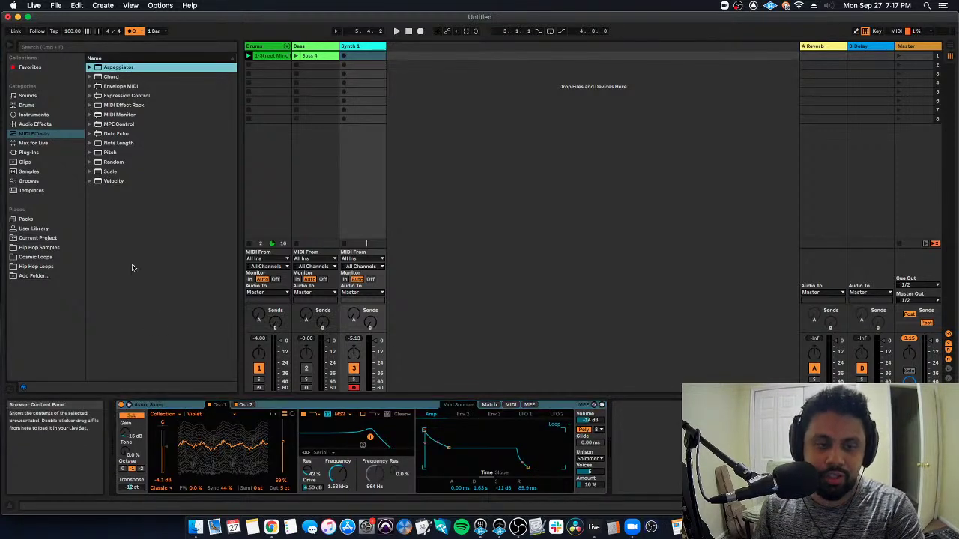
Add the EQ Eight audio effect after Asure Skies on the Synth 1 track.
left_click(36, 123)
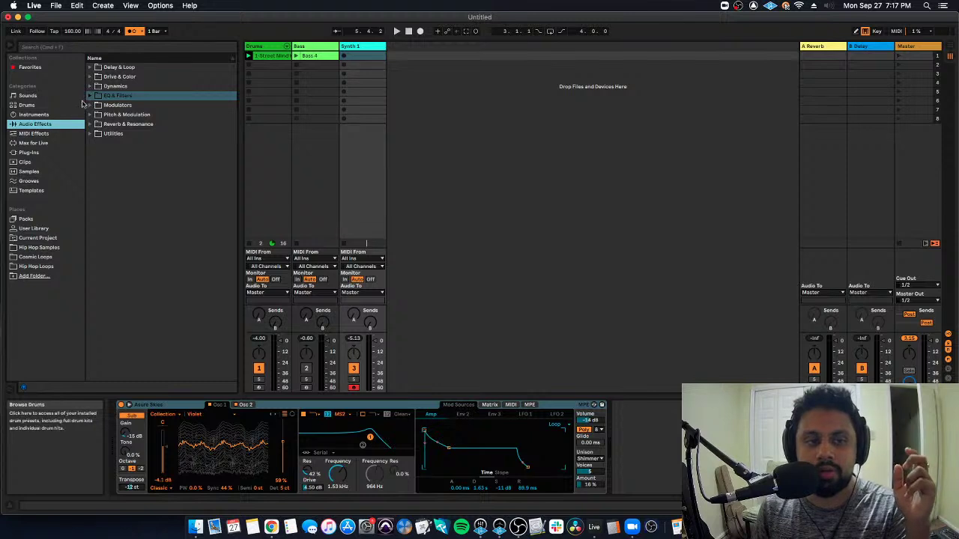
left_click(90, 96)
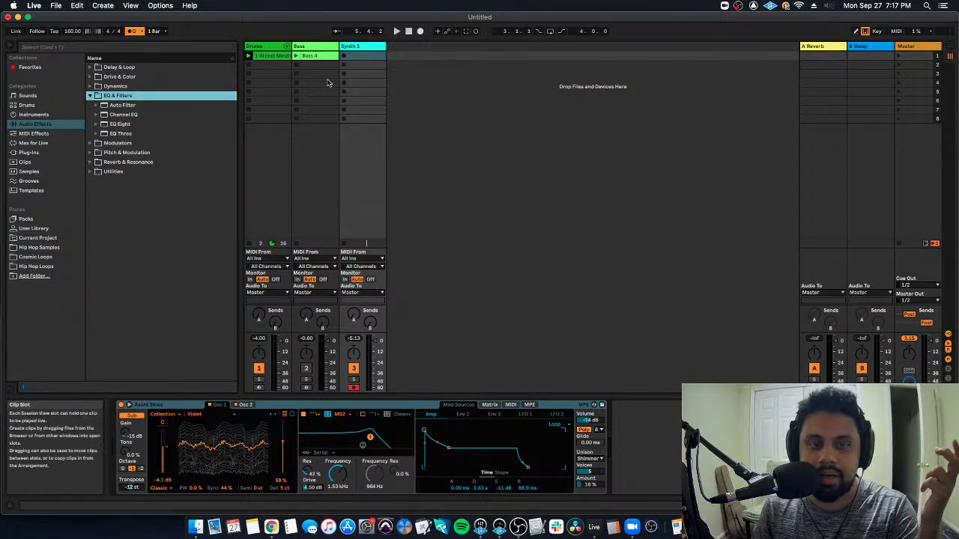
left_click(347, 44)
left_click(369, 405)
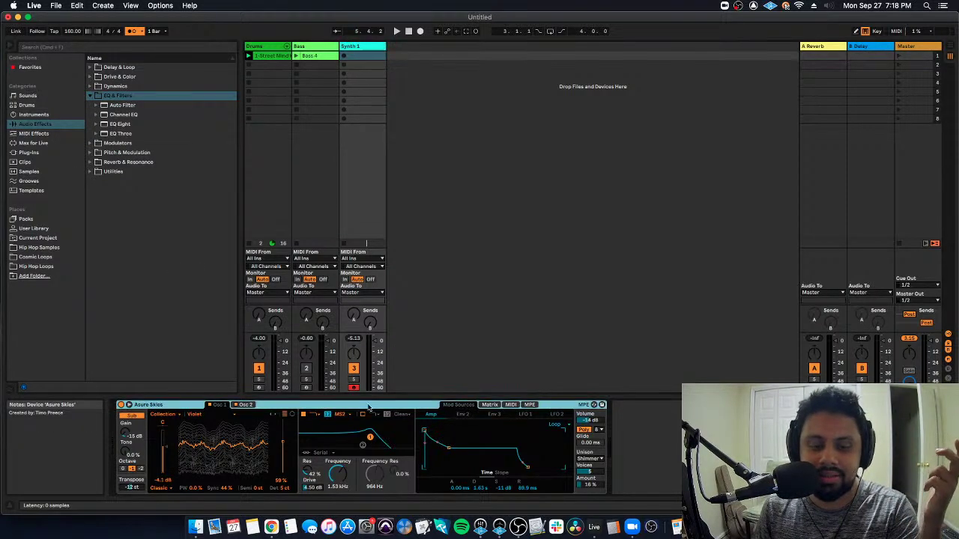
double_click(135, 126)
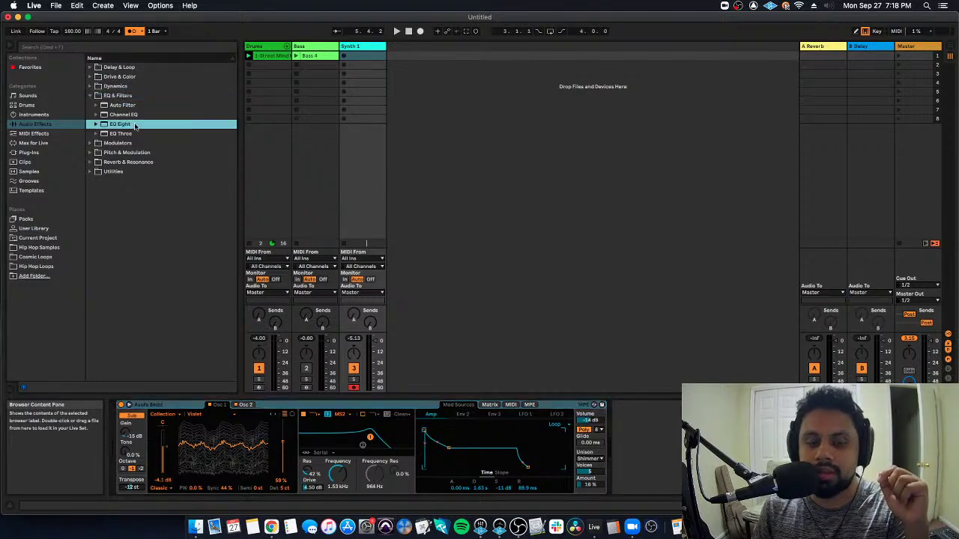
Try boosting and cutting in EQ Eight, ending at 1.19 kHz and -9.05 dB, and delete the device.
left_click(718, 406)
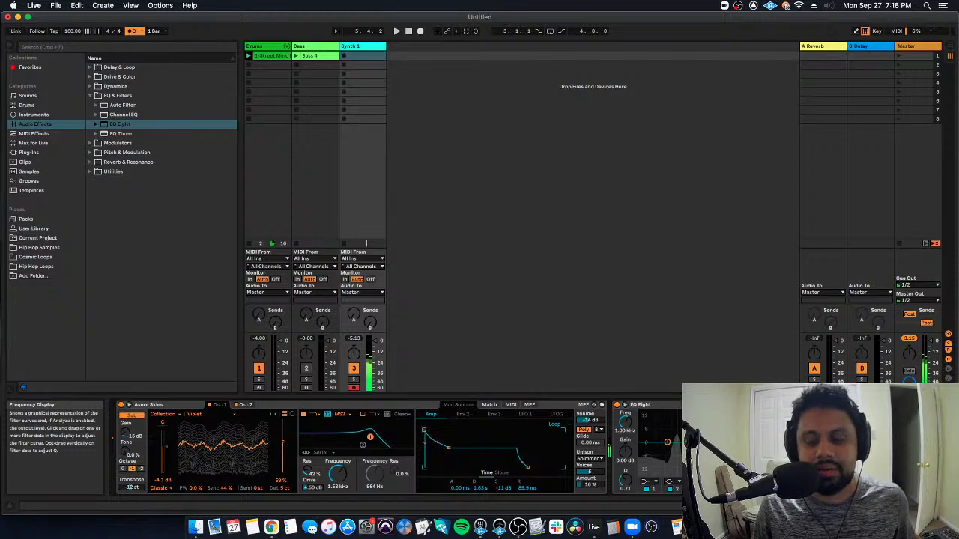
left_click_drag(749, 442, 726, 410)
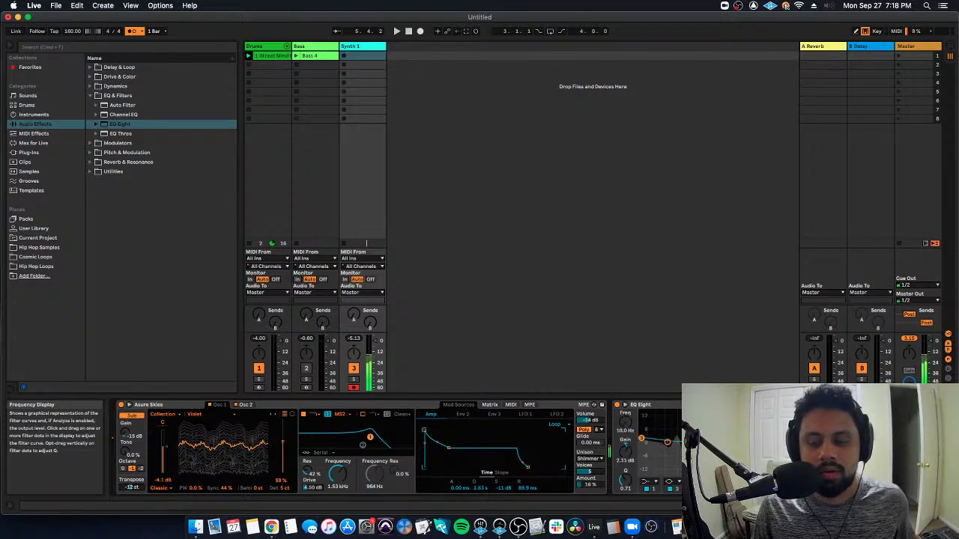
left_click_drag(779, 409, 754, 463)
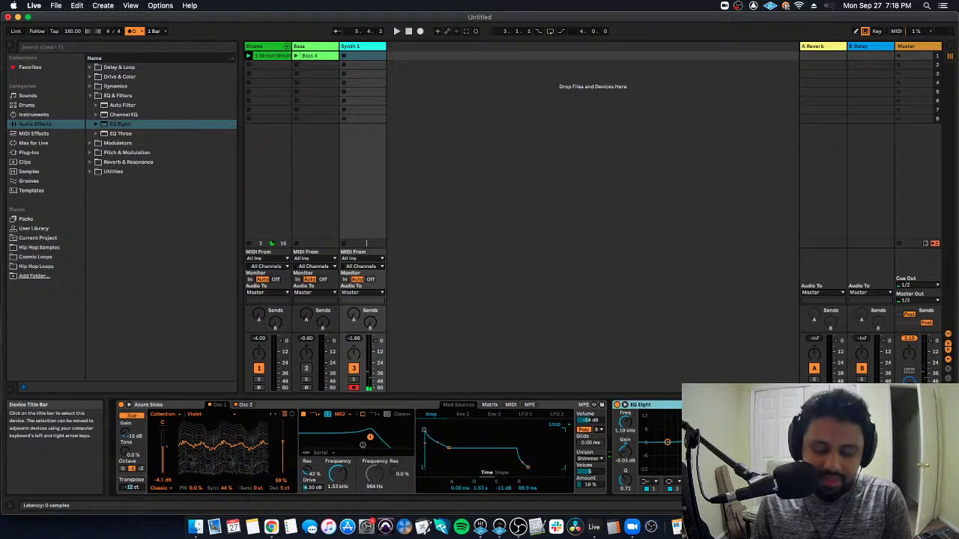
key("Delete")
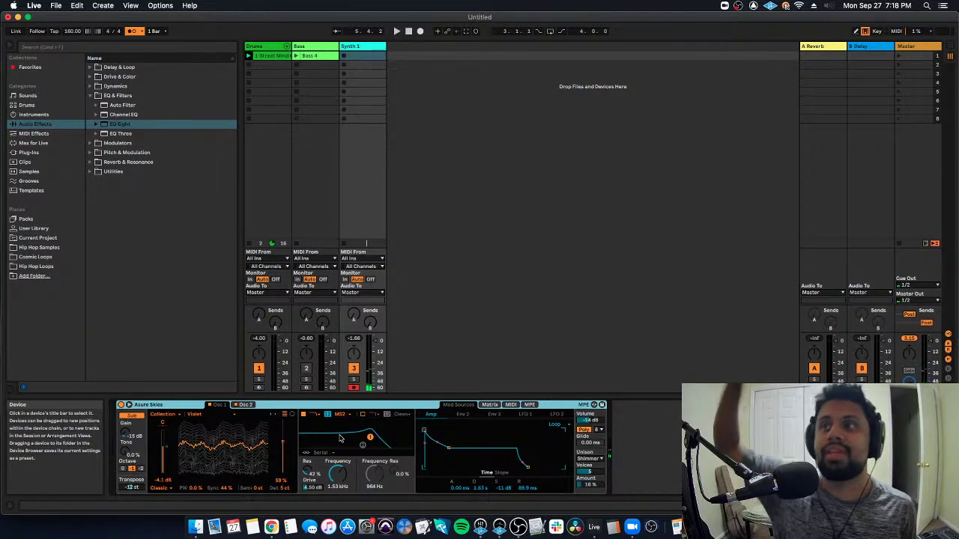
Load the Arpeggiator MIDI effect onto Synth 1 once more and remove it again.
left_click(45, 133)
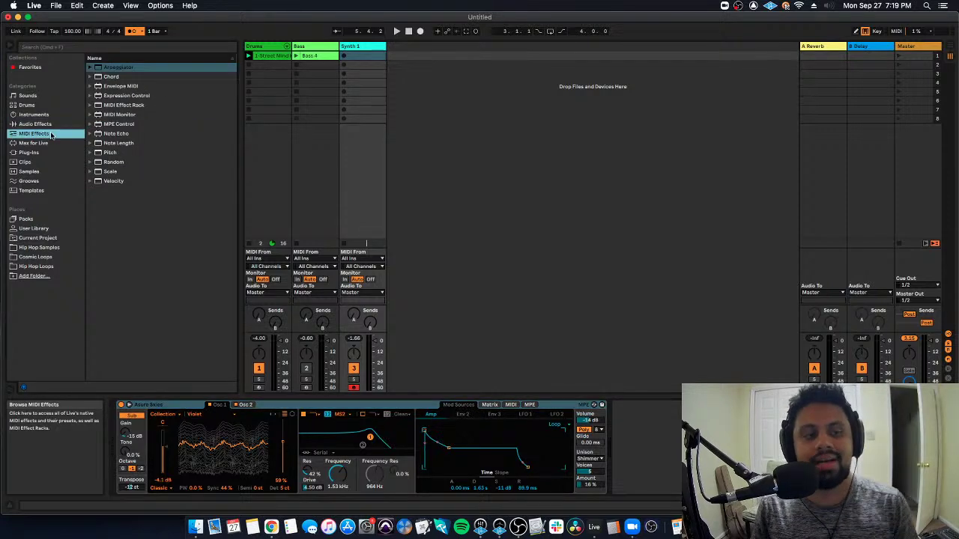
double_click(120, 68)
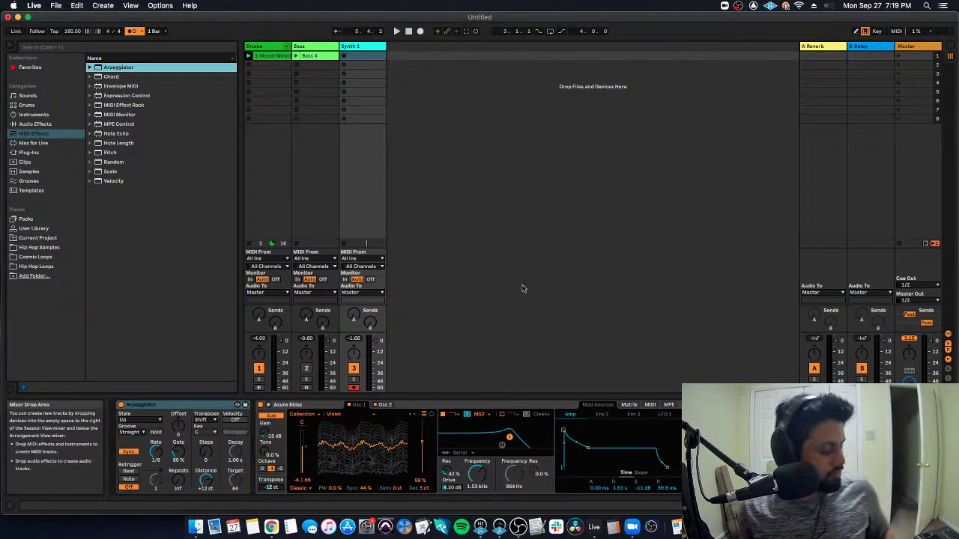
left_click(200, 407)
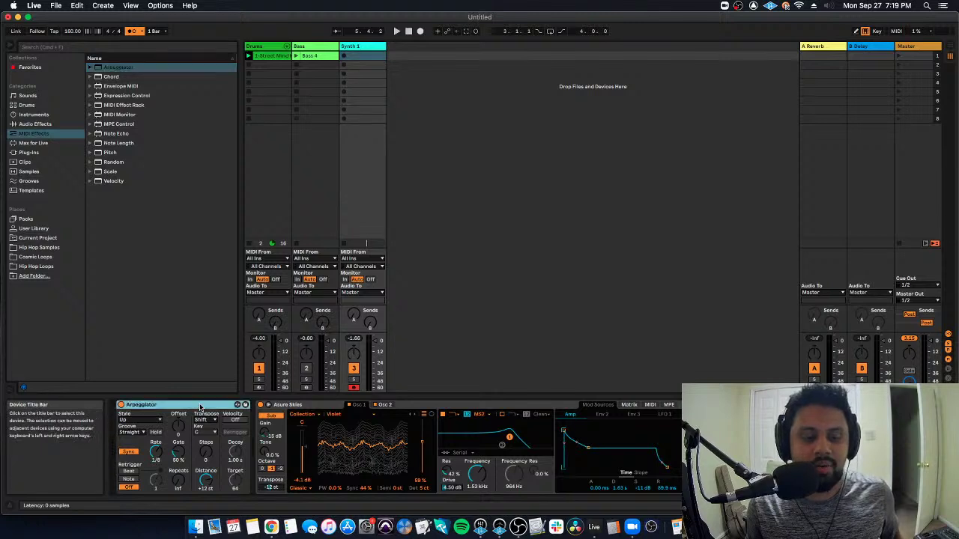
key("Delete")
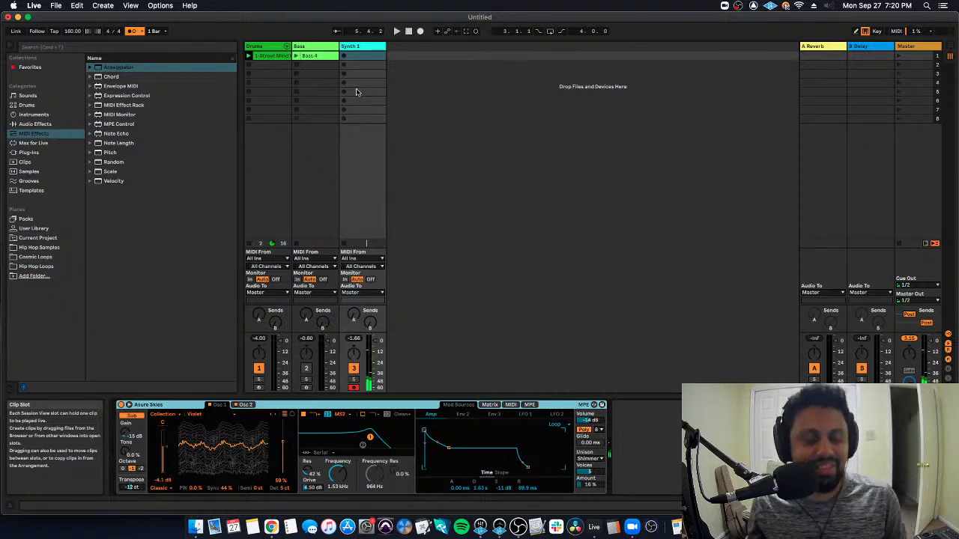
Add an Arpeggiator to Synth 1 and audition it over the drum loop with its rate at 1/16.
key("super+Tab")
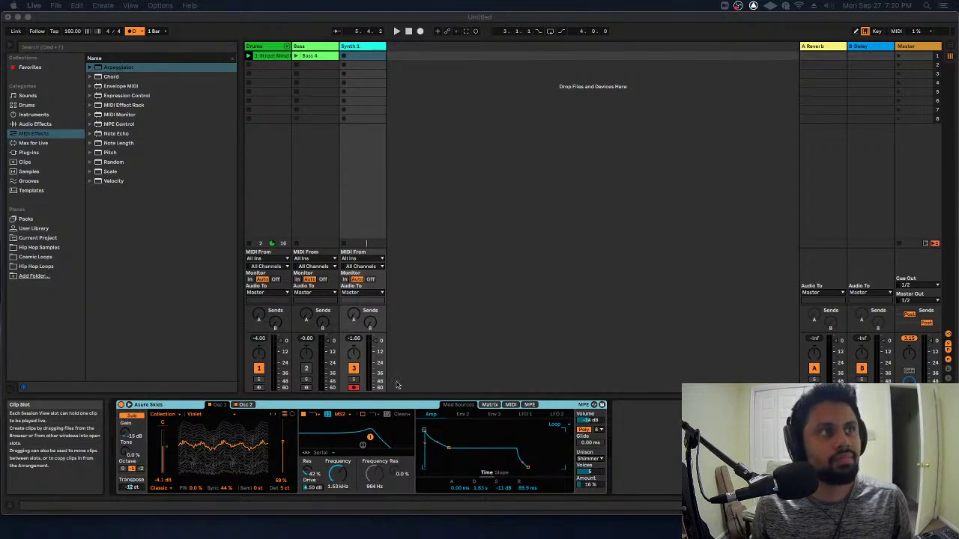
left_click(444, 296)
double_click(138, 69)
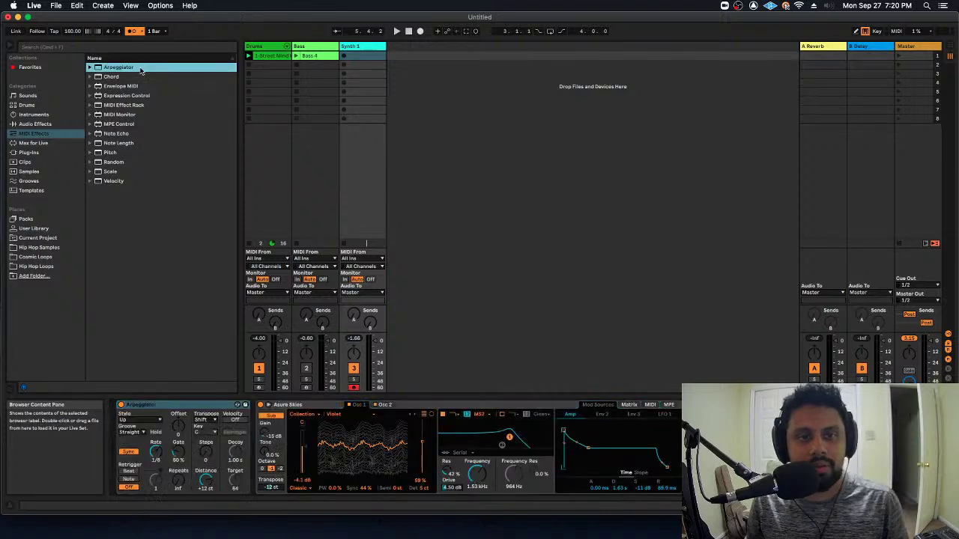
left_click(180, 402)
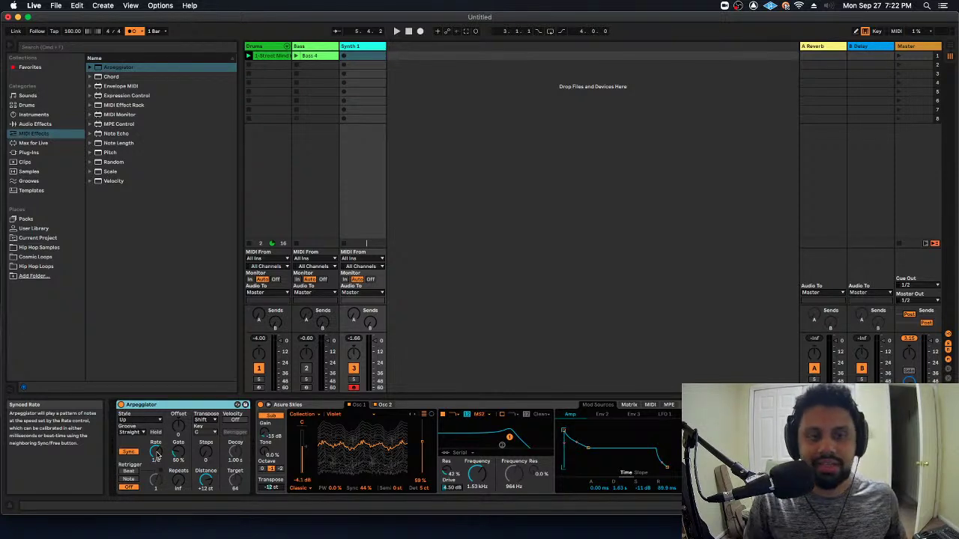
key("space")
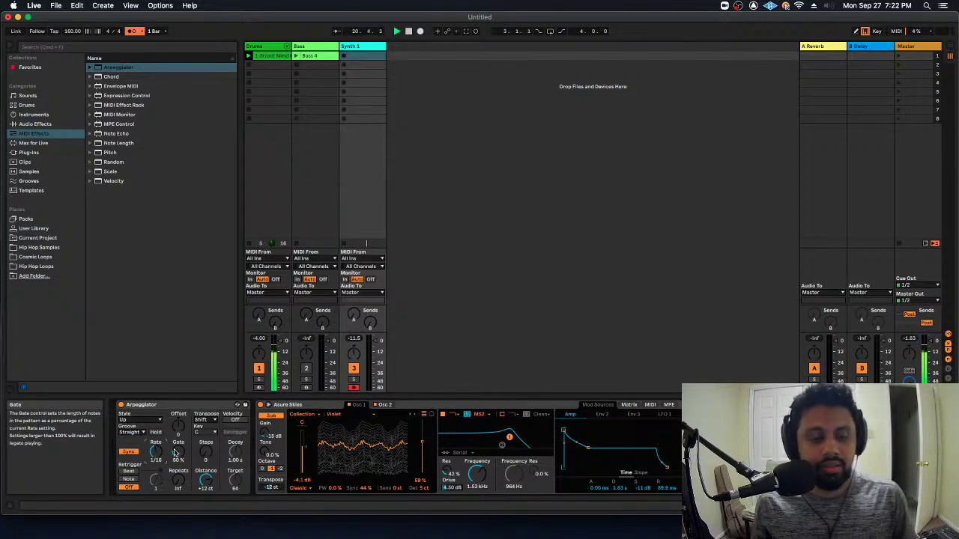
key("space")
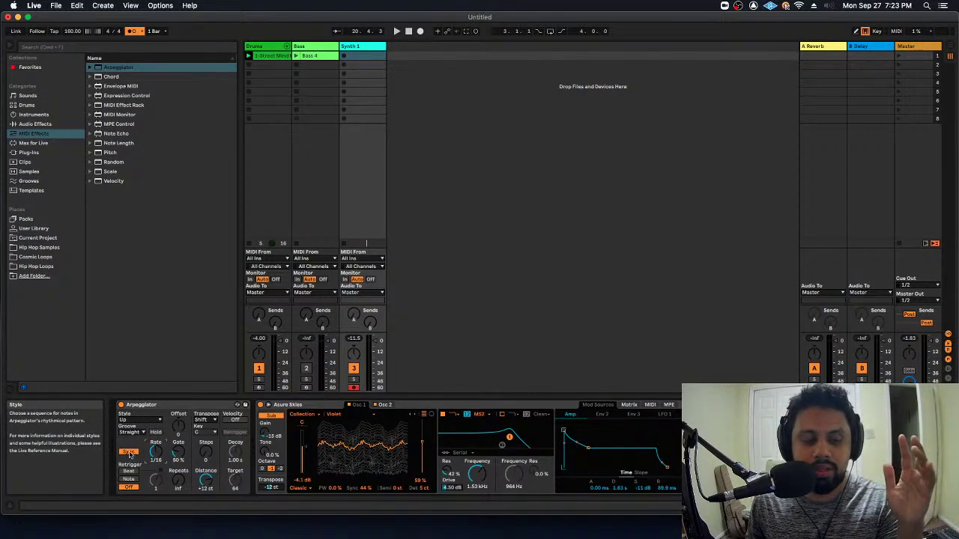
Try the Arpeggiator's transpose keys A# and G#, and set its transpose mode to Minor.
left_click(212, 433)
left_click(203, 425)
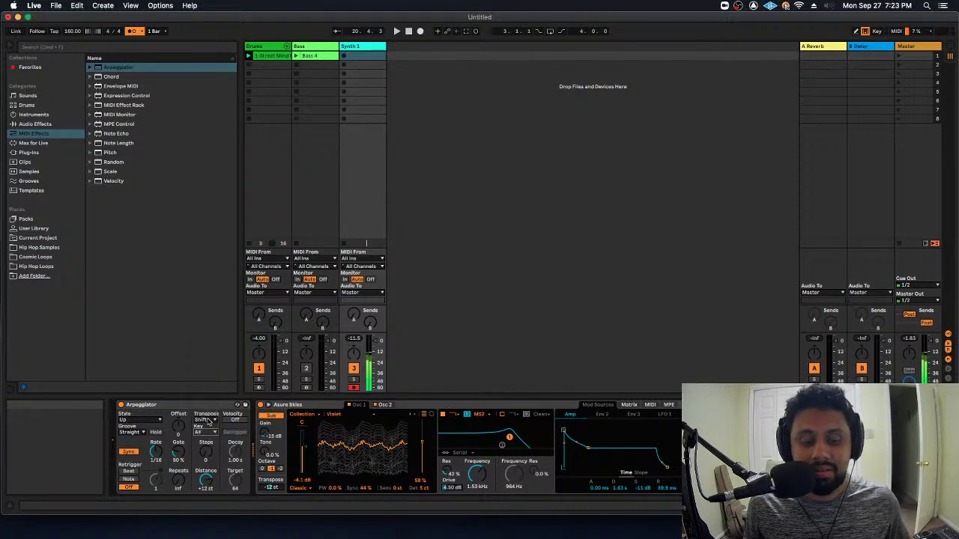
left_click(209, 433)
left_click(204, 403)
left_click(207, 433)
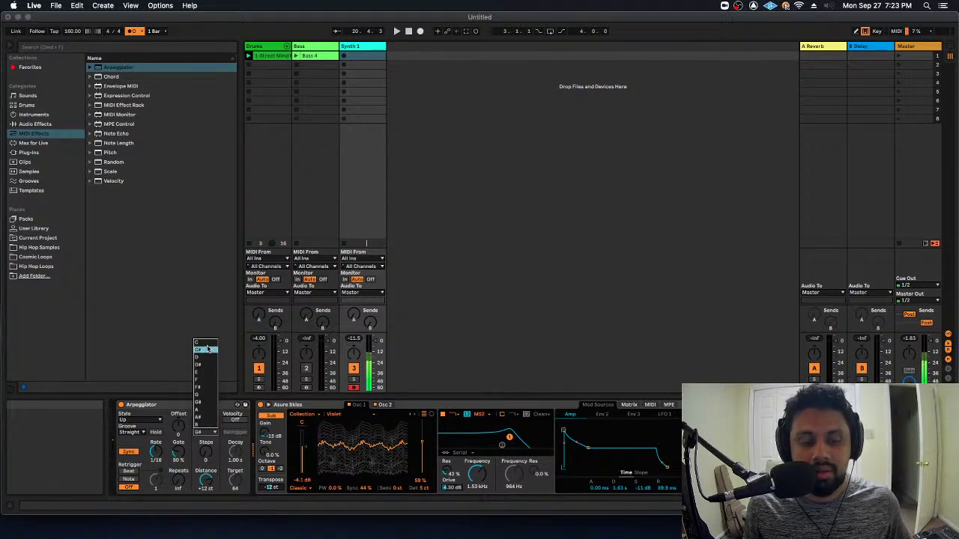
left_click(207, 433)
left_click(204, 421)
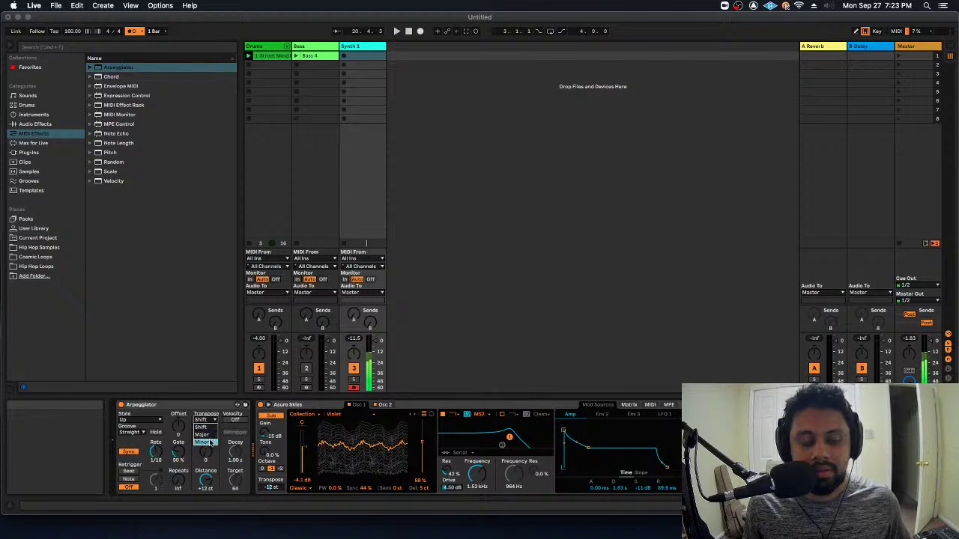
left_click(210, 442)
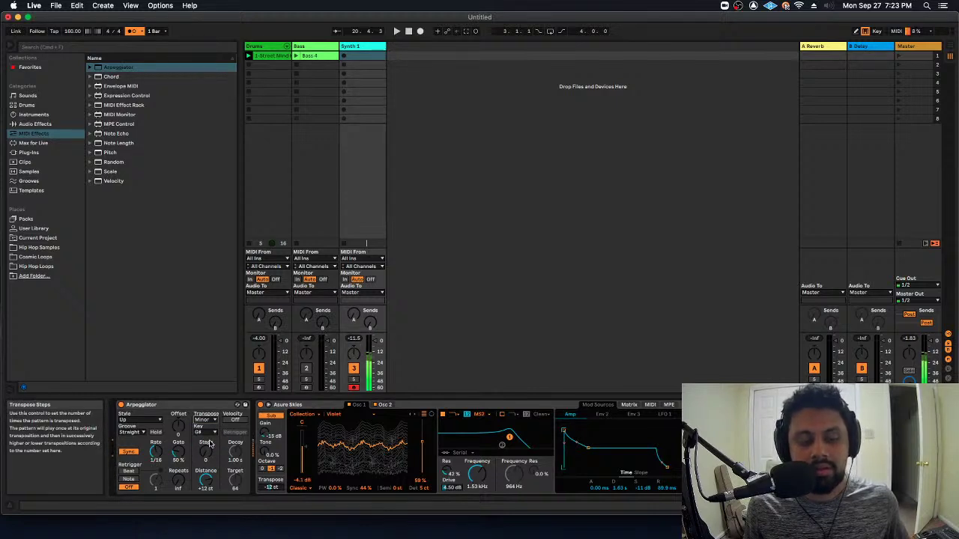
Audition the Arpeggiator's minor transposition in the keys F, C# and C, and set the key to A#.
left_click(208, 432)
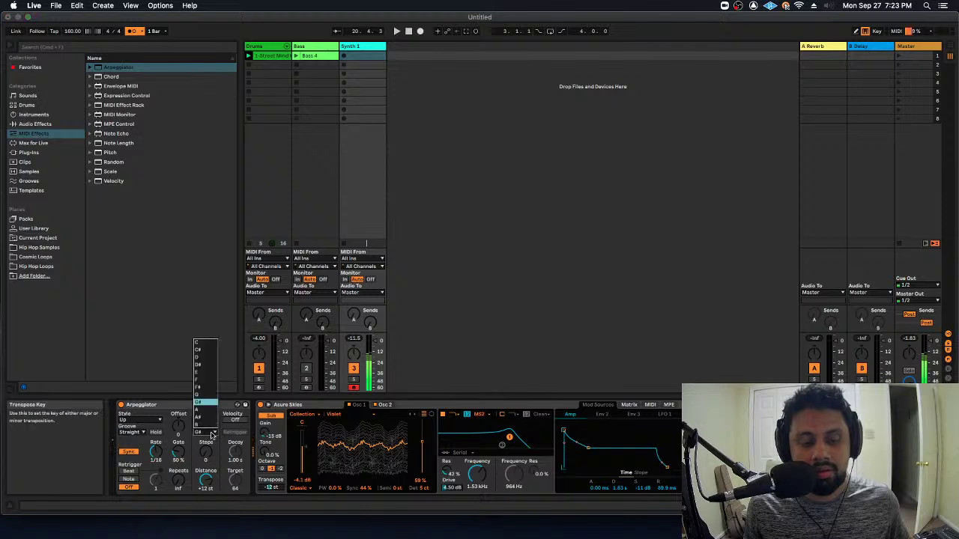
left_click(211, 381)
left_click(208, 432)
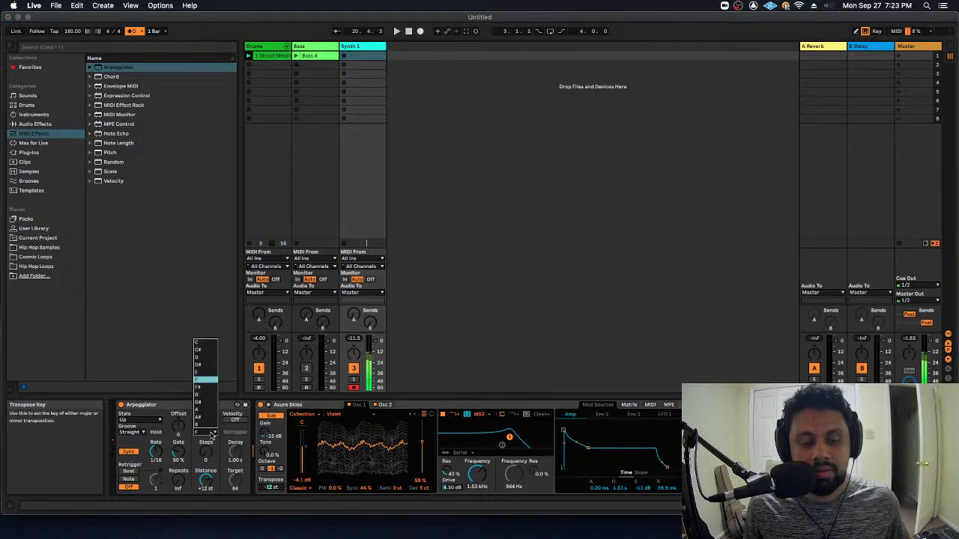
left_click(205, 350)
left_click(208, 432)
left_click(206, 342)
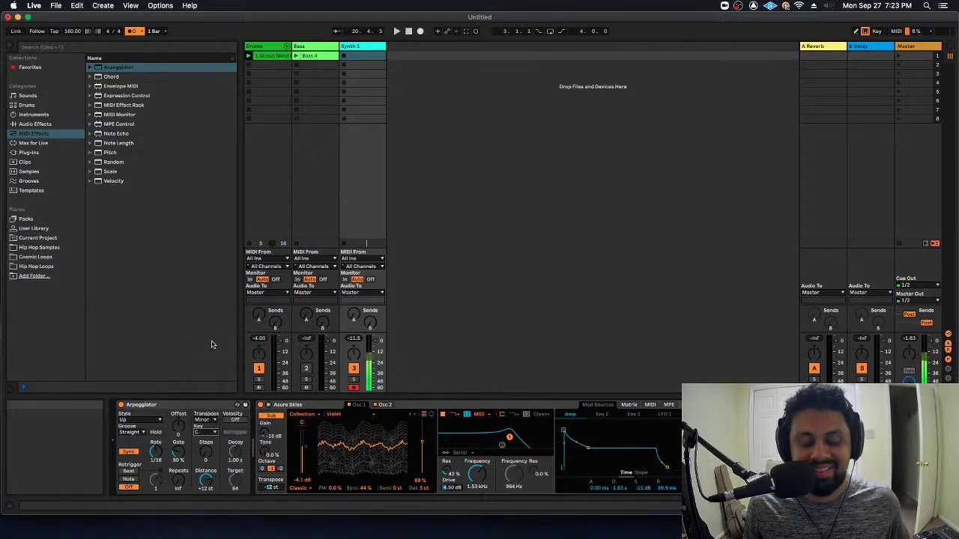
left_click(212, 433)
left_click(204, 417)
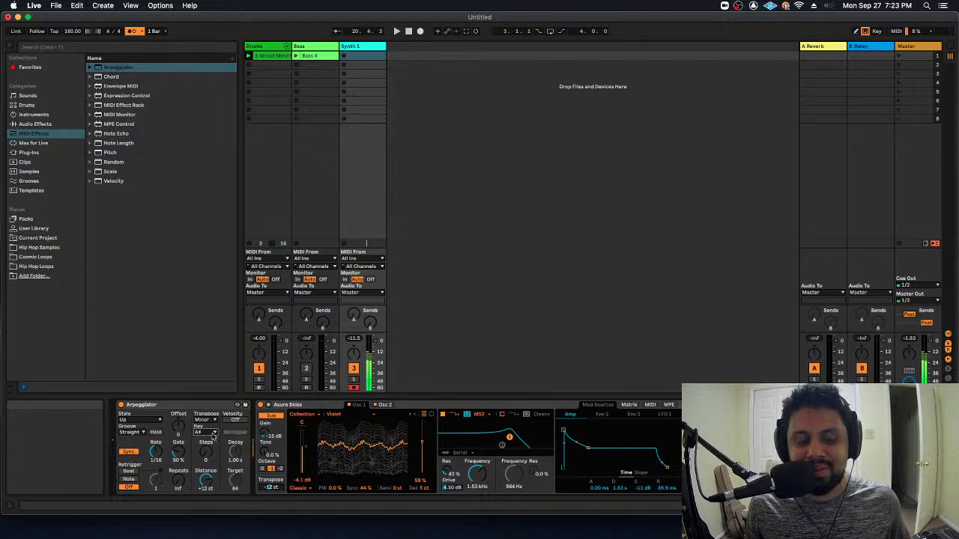
Audition several of the Arpeggiator's minor transpose keys, including F#, and set the key to C.
left_click(213, 434)
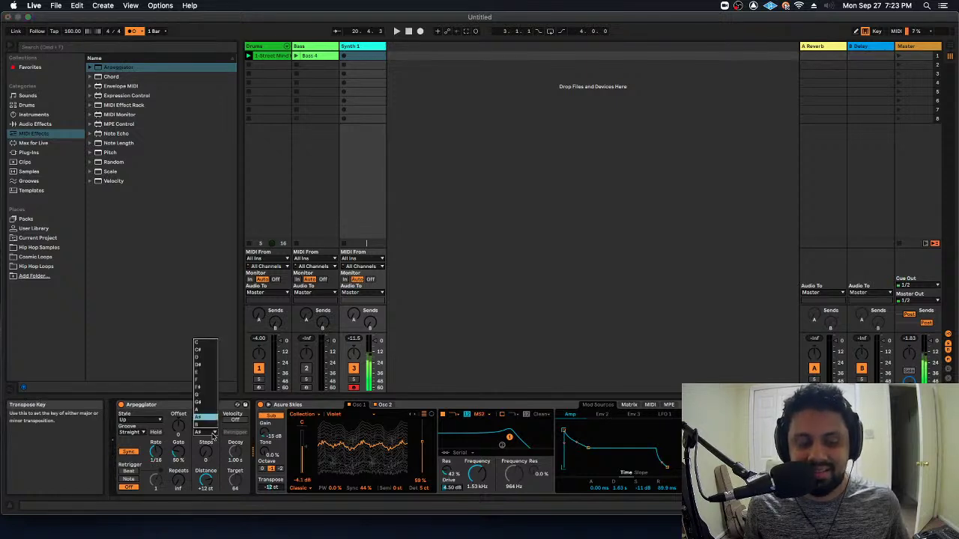
left_click(206, 389)
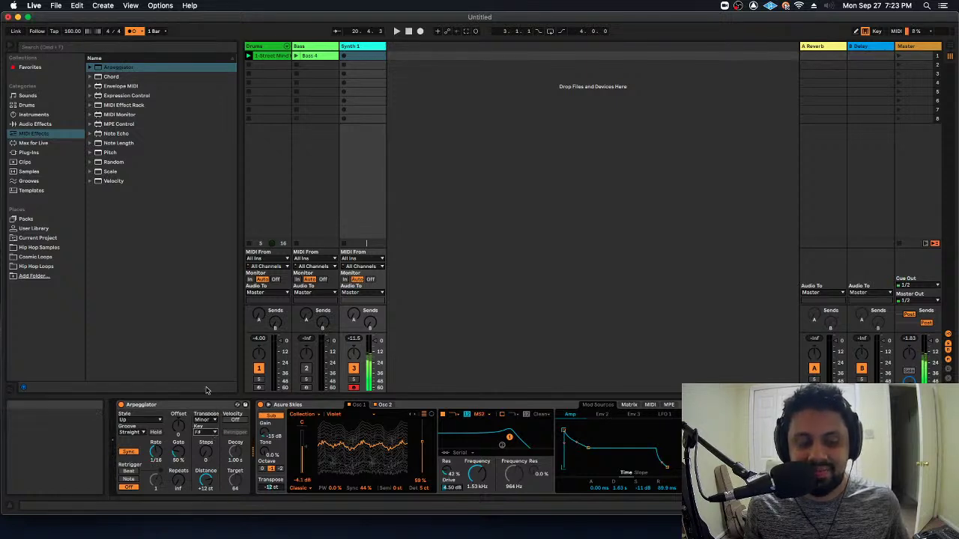
left_click(211, 432)
left_click(208, 344)
left_click(210, 433)
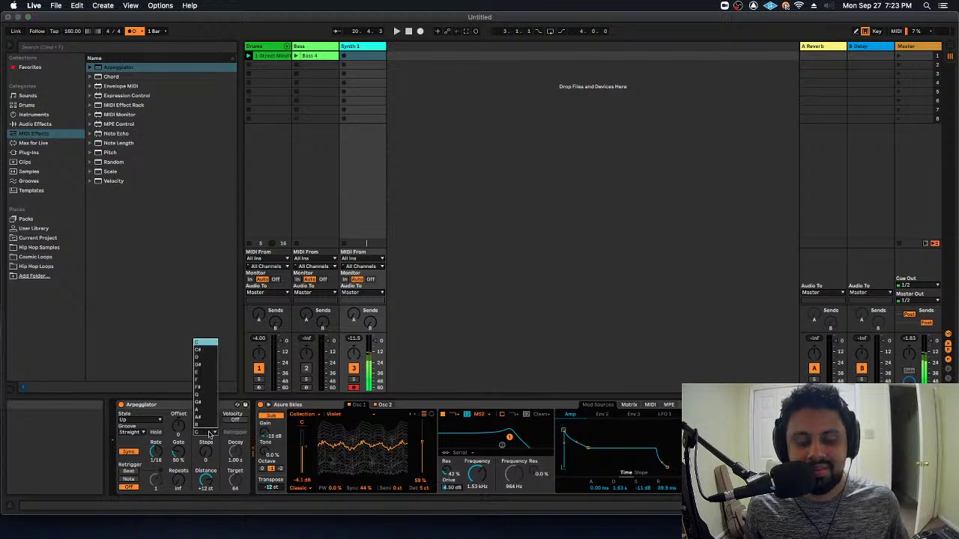
left_click(210, 426)
left_click(210, 433)
left_click(209, 401)
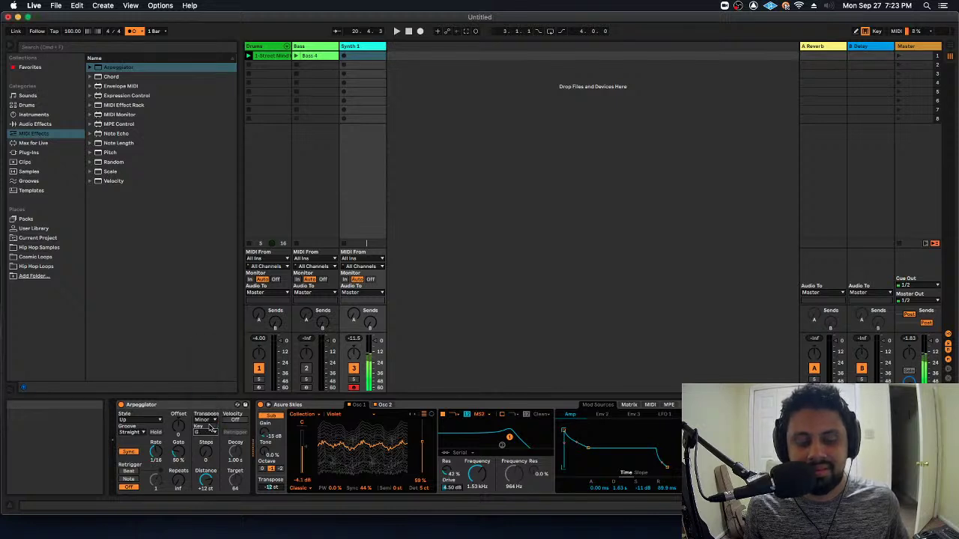
left_click(211, 433)
left_click(208, 358)
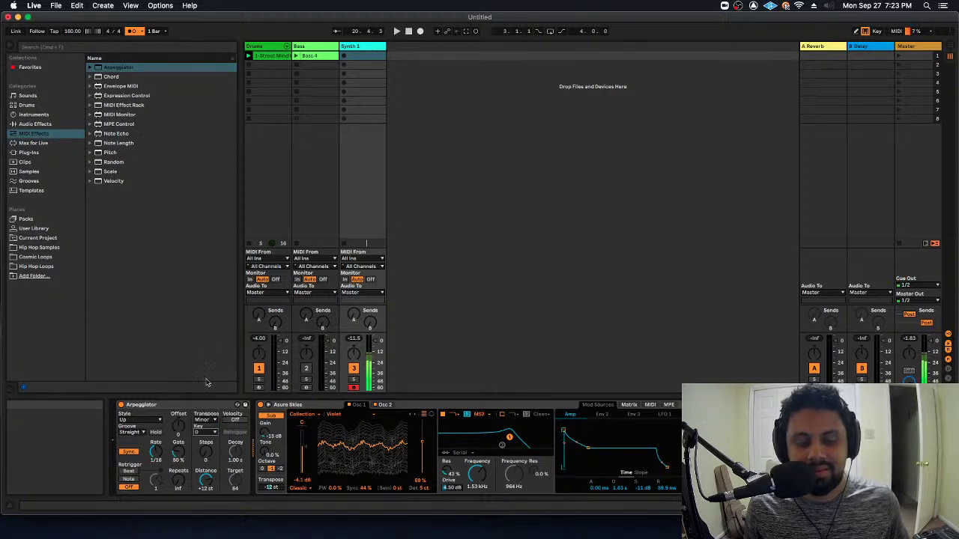
left_click(210, 433)
left_click(209, 345)
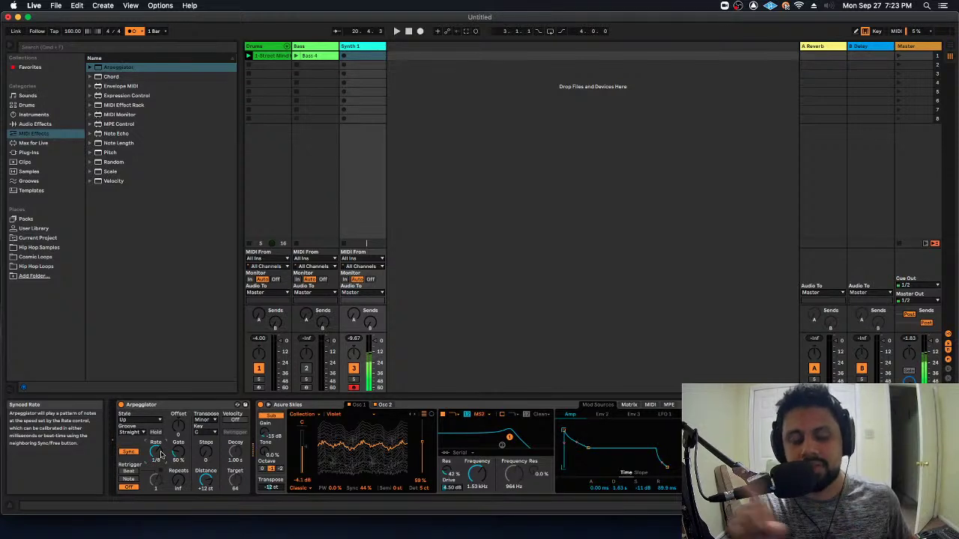
Try the Arpeggiator styles Down, UpDown and DownUp on Synth 1.
left_click(147, 420)
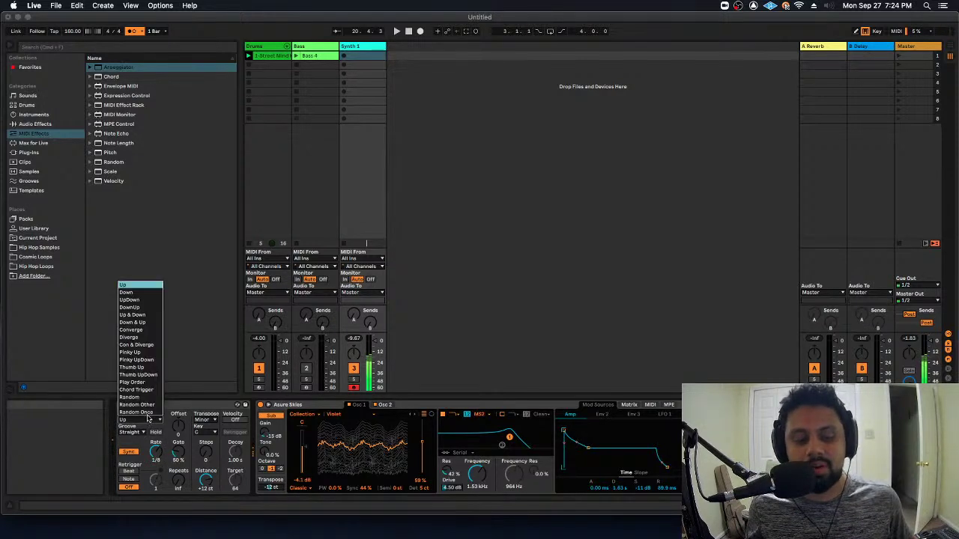
left_click(148, 293)
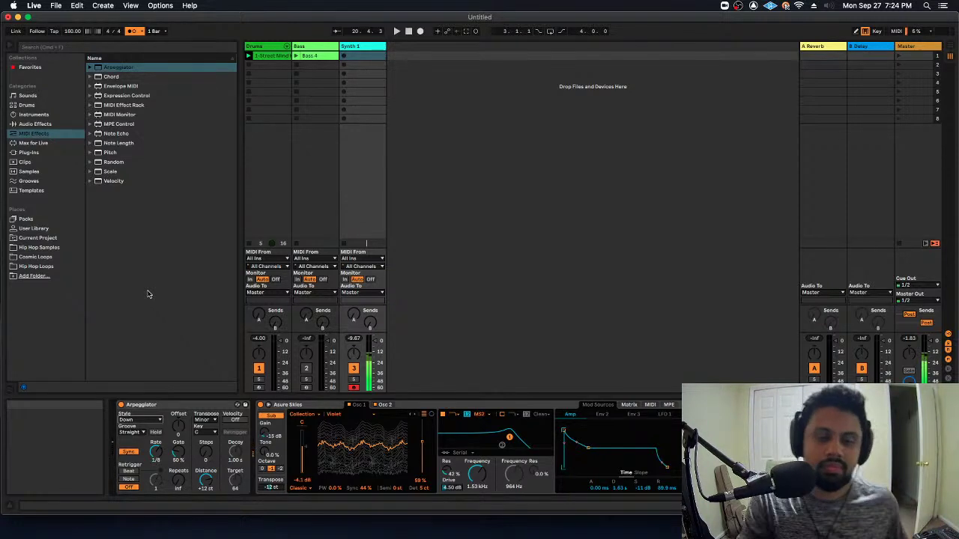
left_click(139, 420)
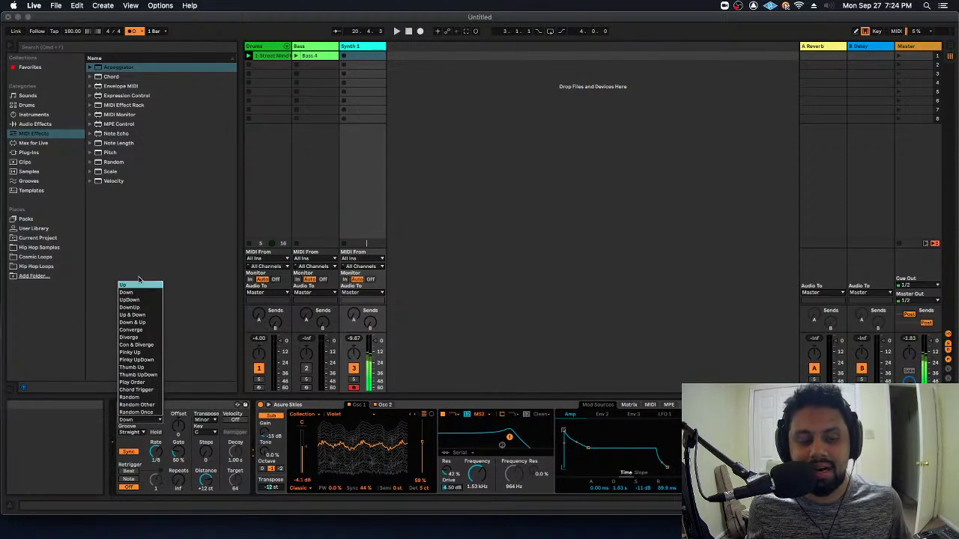
left_click(146, 300)
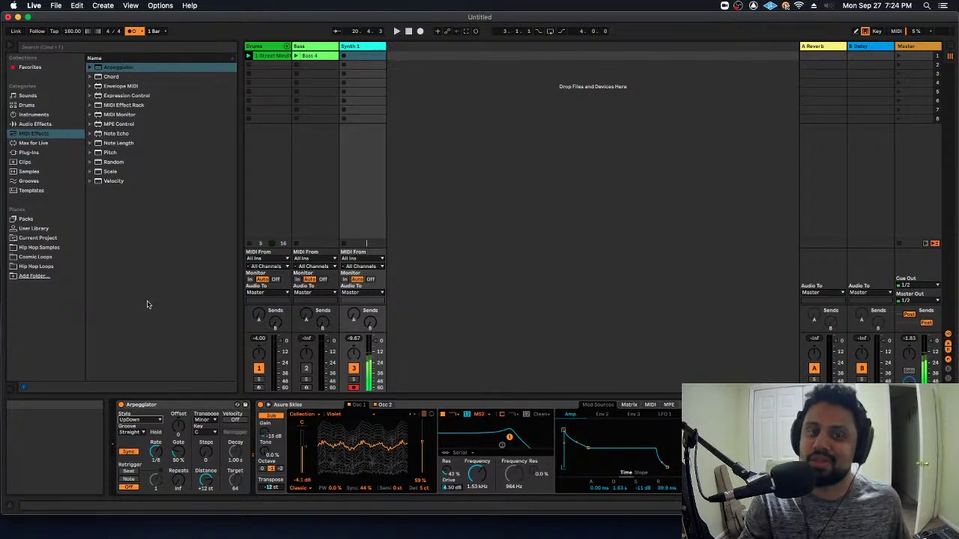
left_click(140, 419)
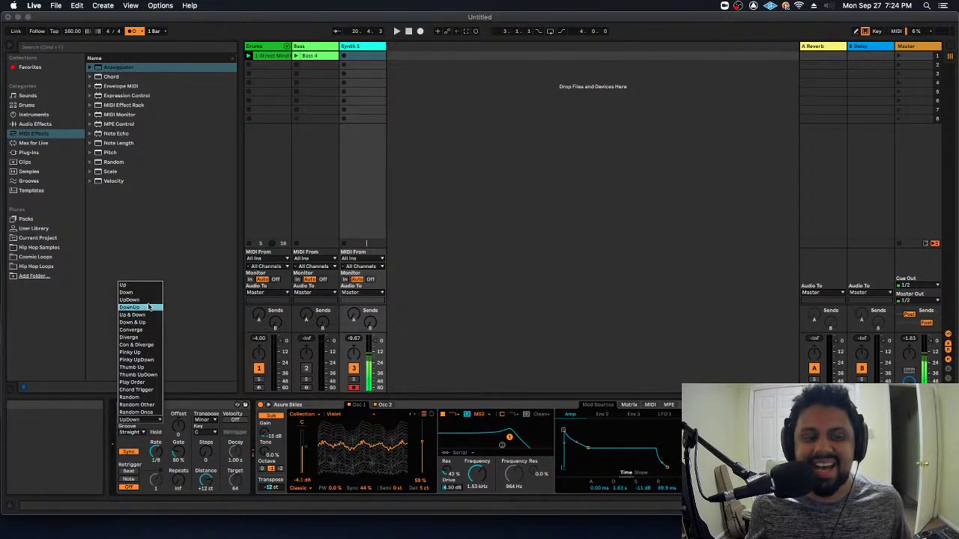
left_click(149, 307)
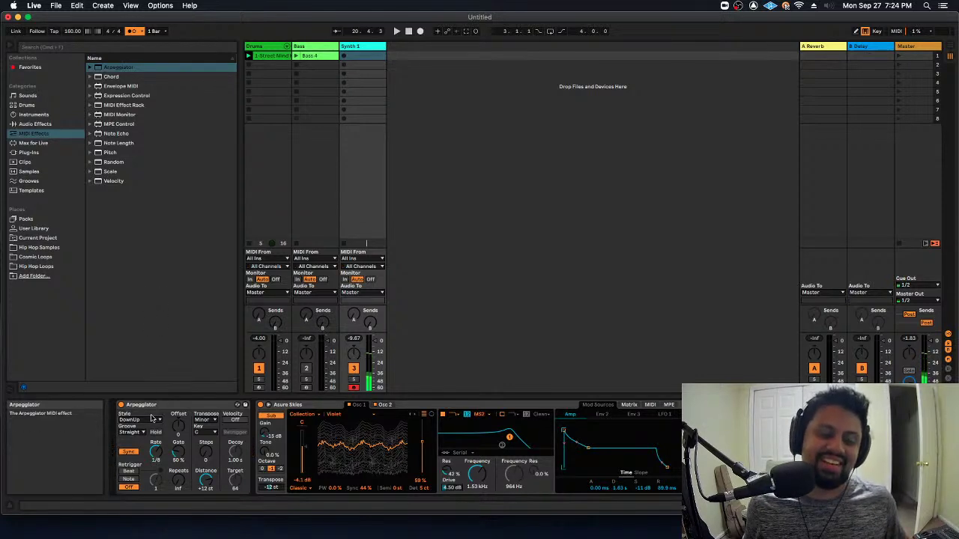
Try the Arpeggiator's Up & Down style and switch it back to UpDown.
left_click(140, 419)
left_click(144, 316)
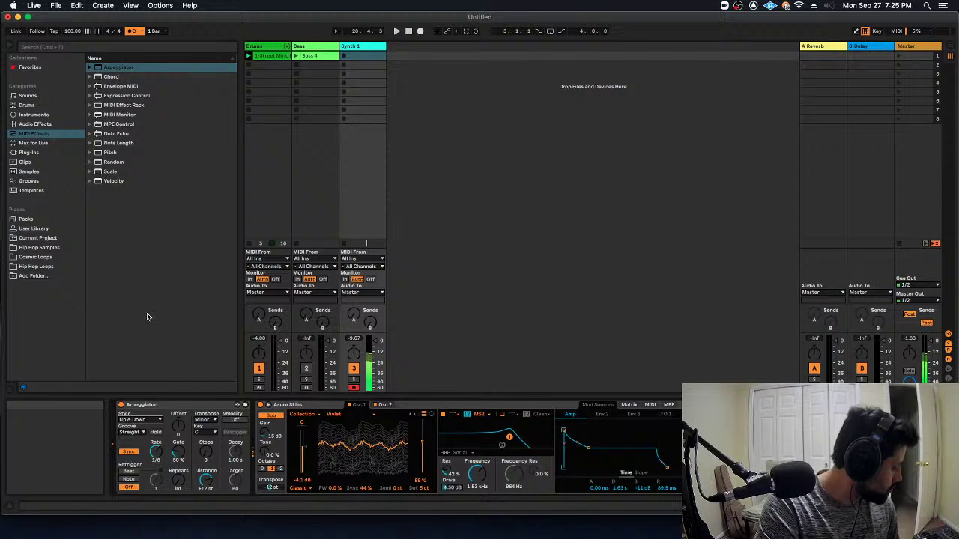
left_click(140, 419)
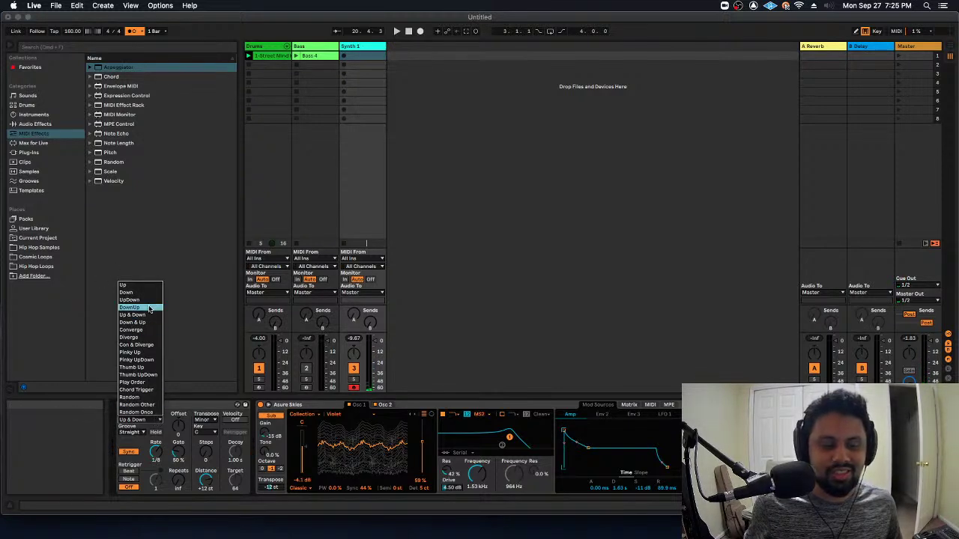
left_click(148, 302)
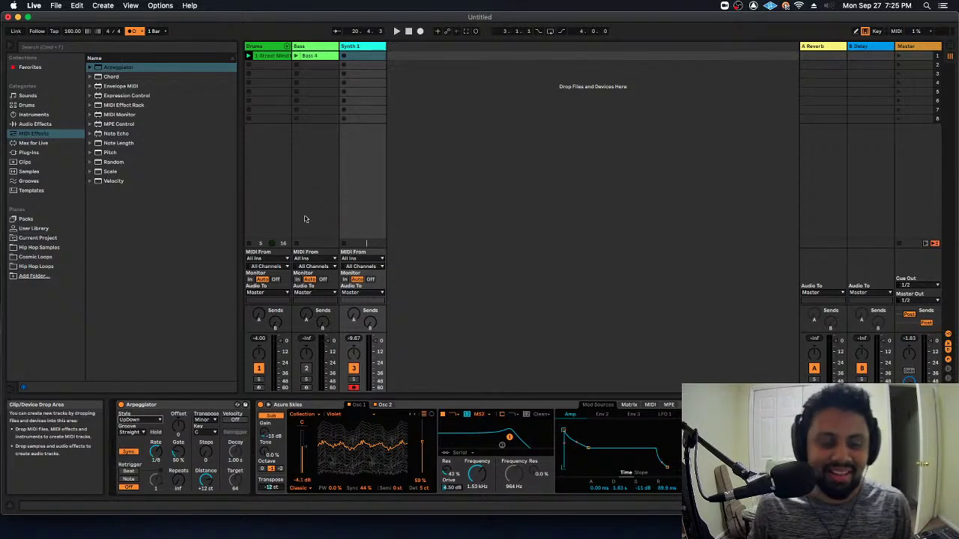
left_click(158, 420)
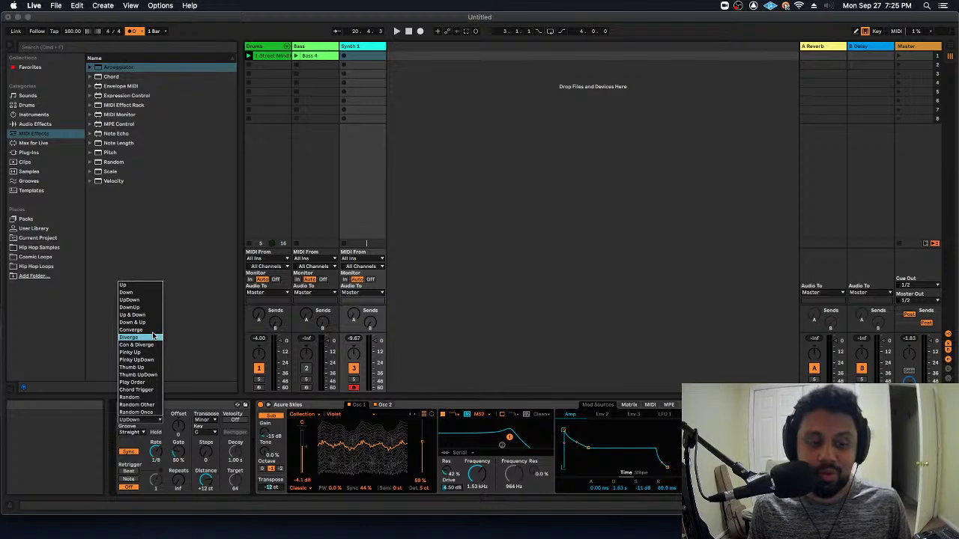
left_click(199, 261)
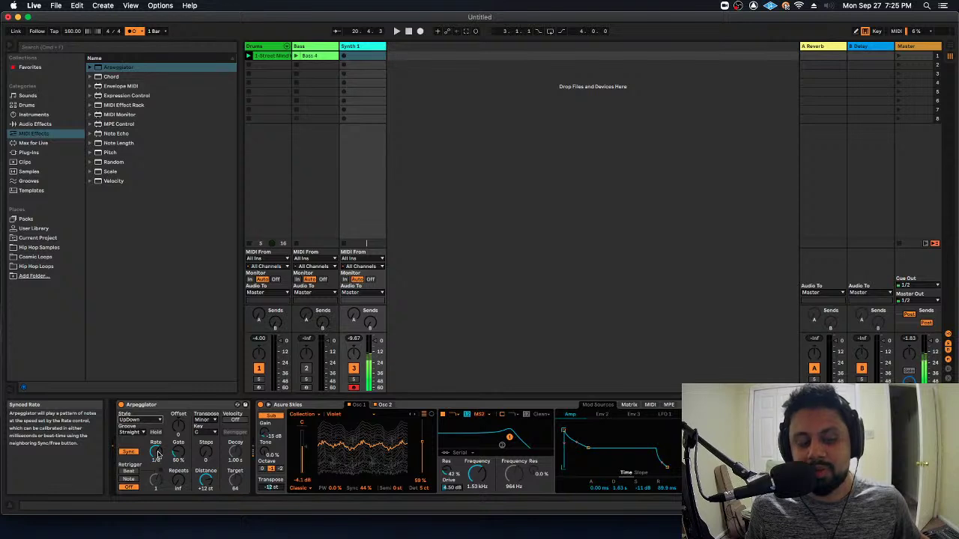
Set the Arpeggiator's rate to 1/16 and its style to Random.
left_click_drag(158, 454, 157, 443)
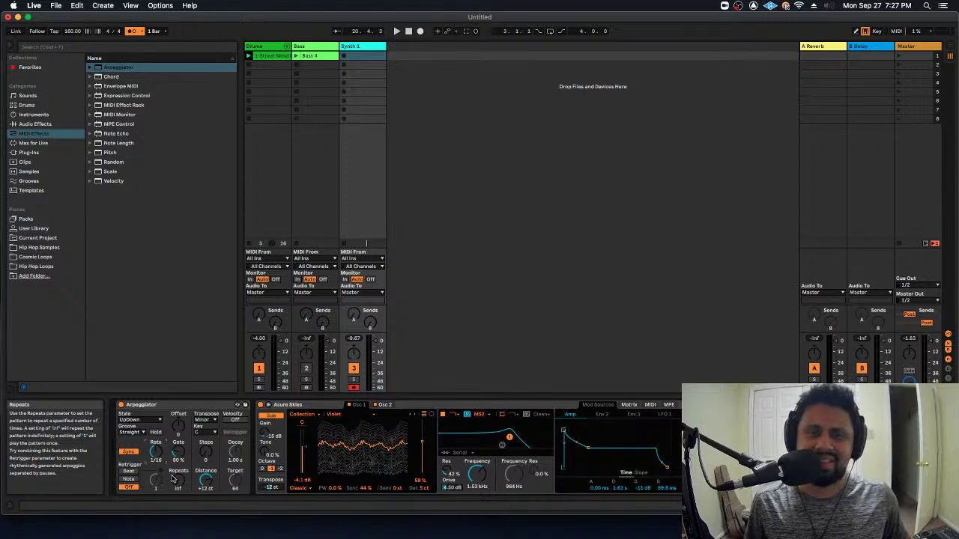
left_click(135, 420)
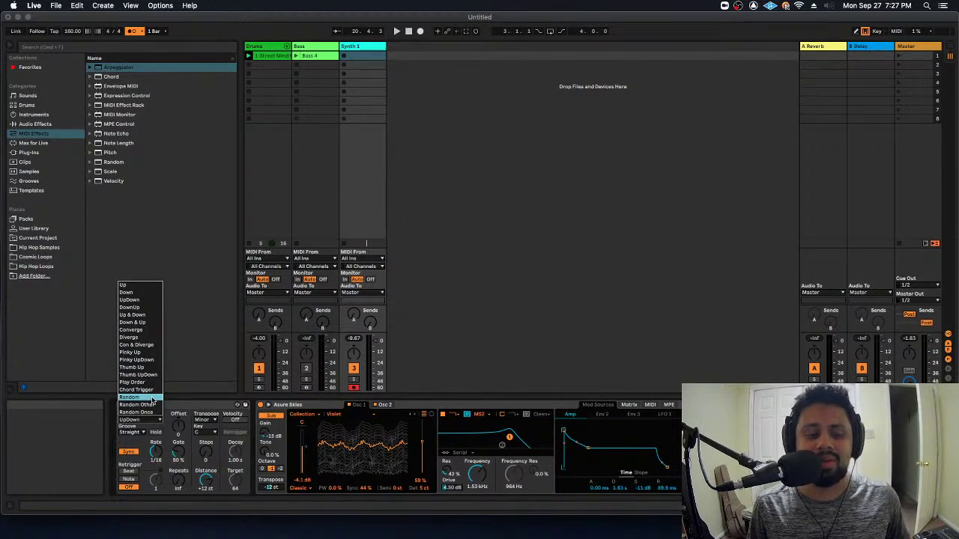
left_click(152, 398)
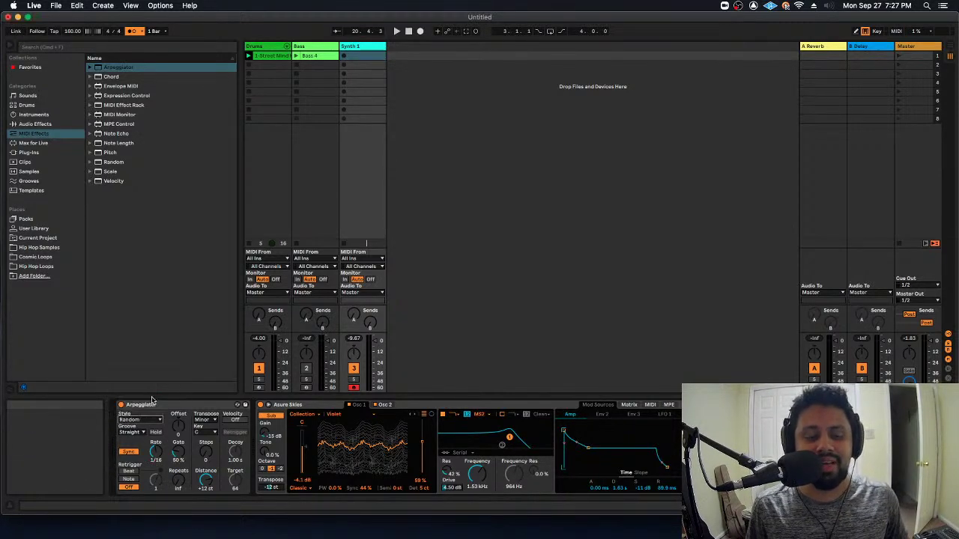
Insert an empty MIDI clip in Synth 1's first slot and draw a C3 note from 1.1 to 1.3.
left_click(361, 55)
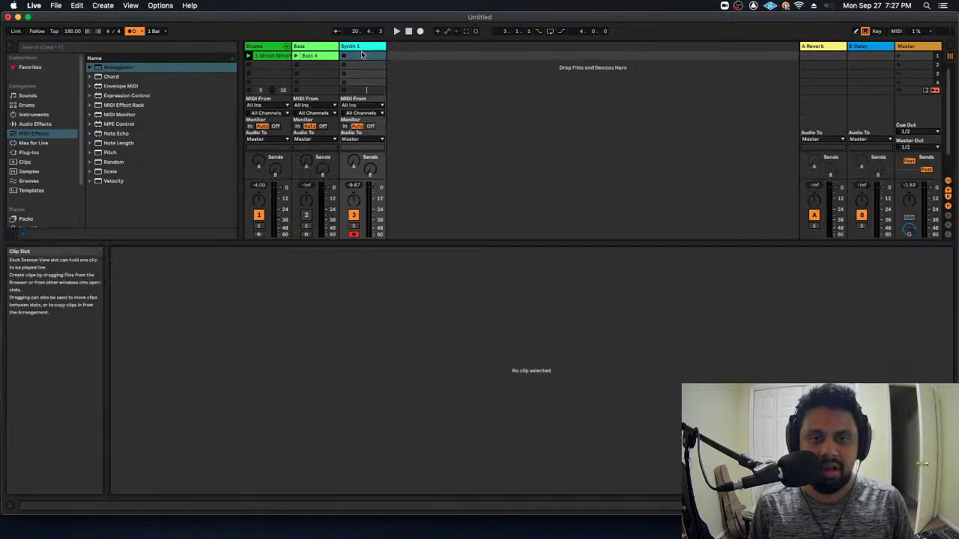
right_click(361, 55)
left_click(397, 66)
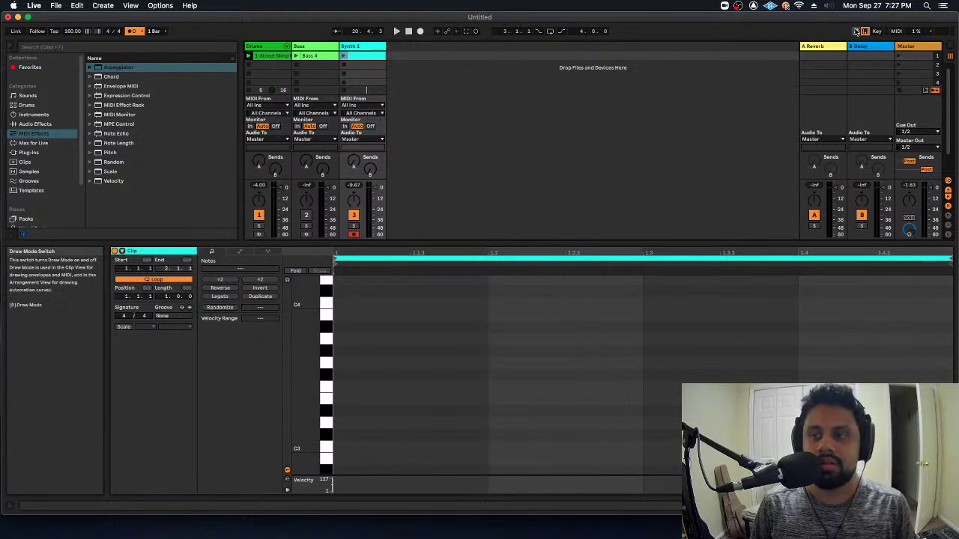
key("b")
left_click(347, 447)
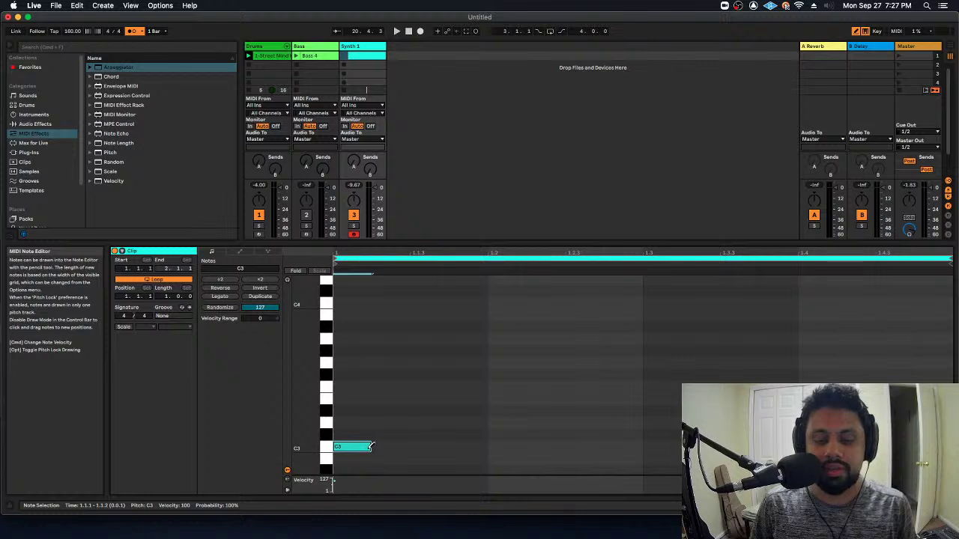
left_click_drag(372, 447, 651, 435)
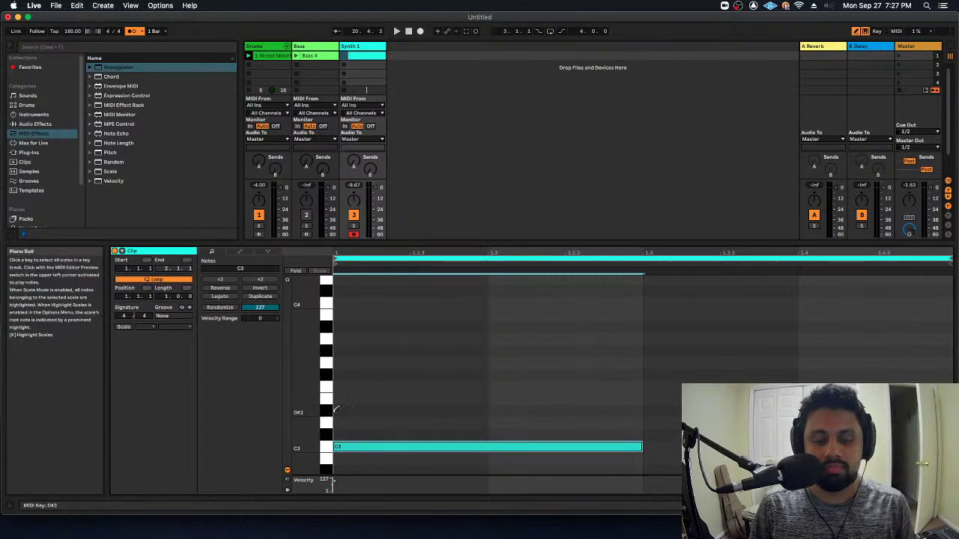
left_click_drag(337, 409, 626, 409)
key("super+z")
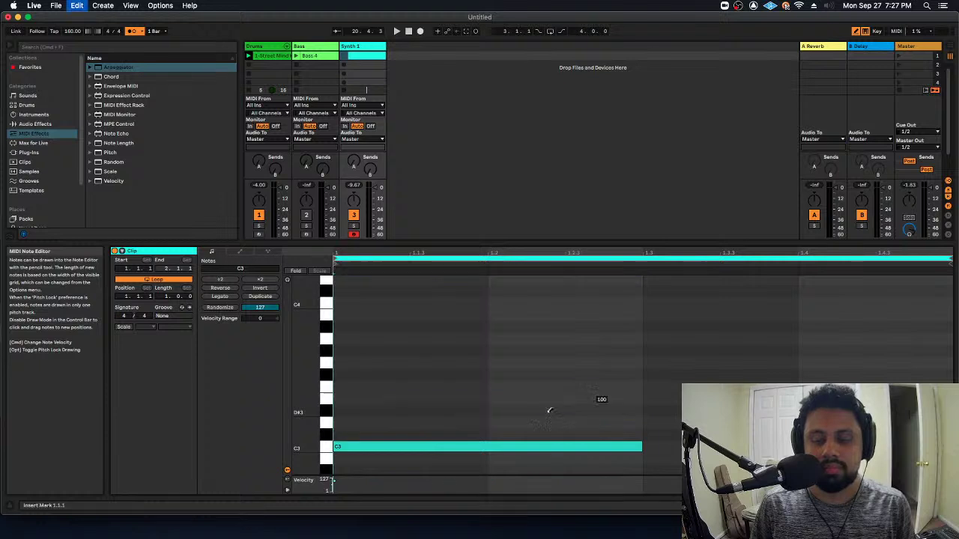
key("super+z")
key("super+shift+z")
Draw D#3 and G3 notes above the C3 note, each running from 1.1 to 1.3, to form a chord.
left_click(346, 408)
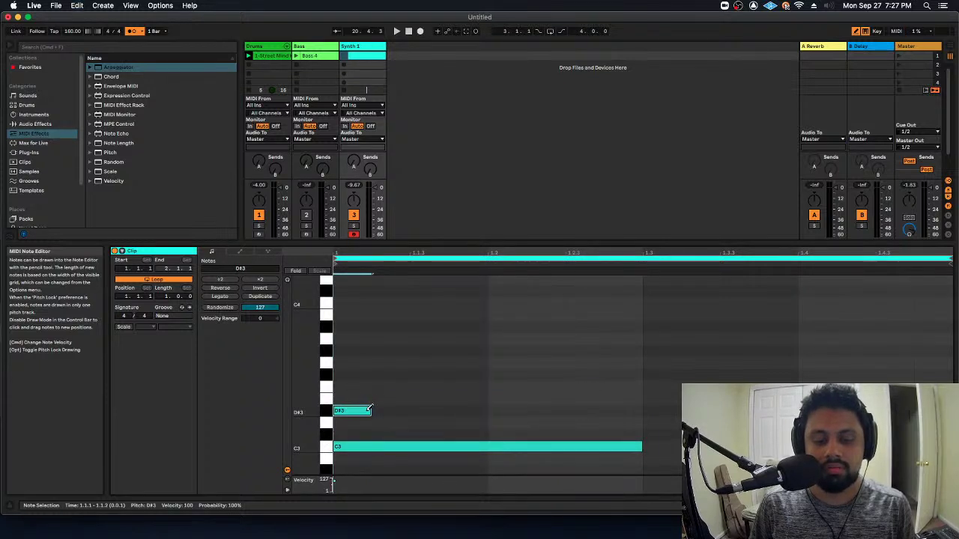
left_click_drag(370, 410, 640, 409)
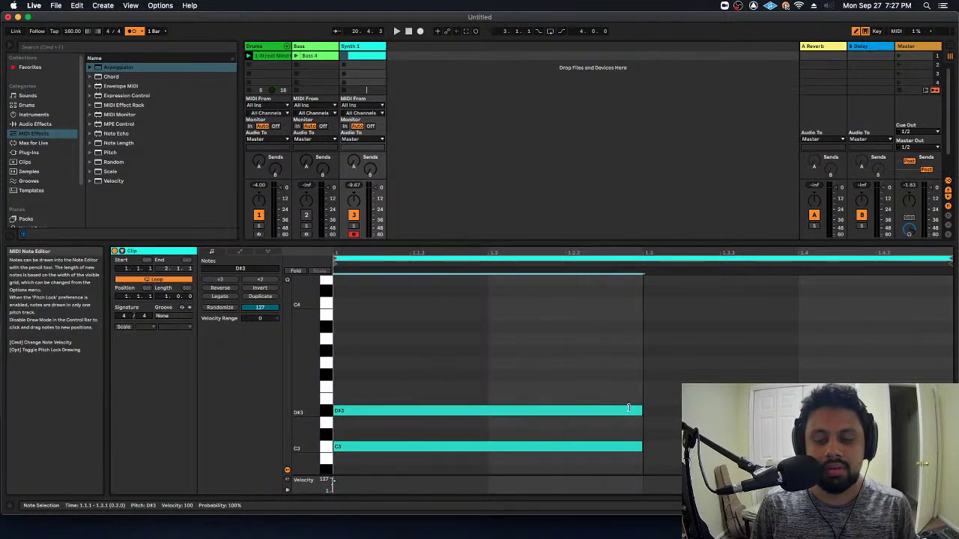
left_click(347, 363)
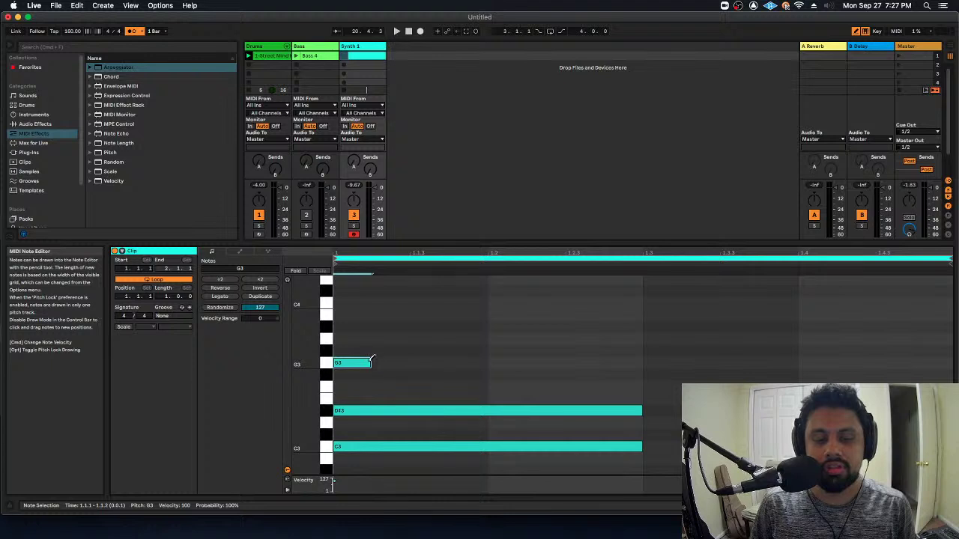
left_click_drag(369, 363, 641, 363)
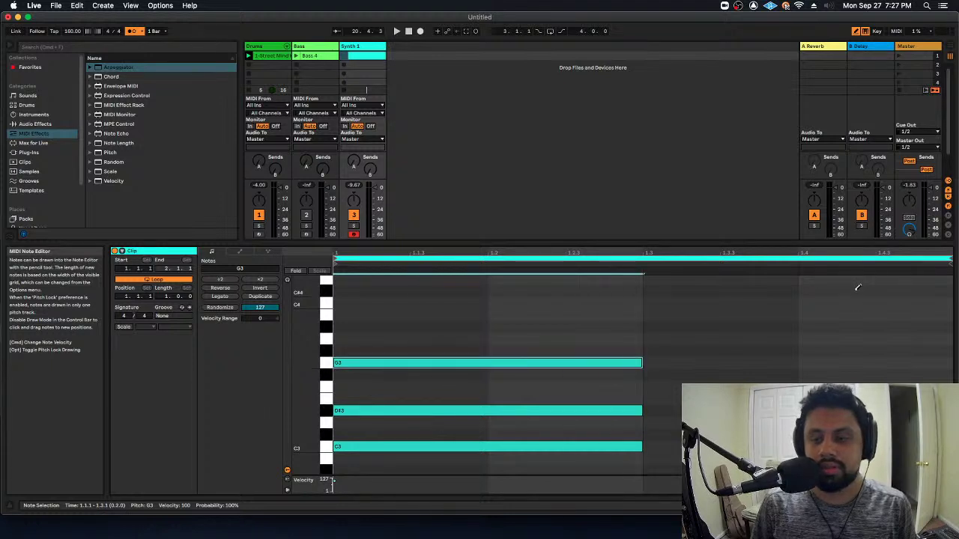
Turn off Draw Mode, extend the three chord notes to fill the whole one-bar clip, and play it with the drums.
left_click_drag(656, 435, 614, 348)
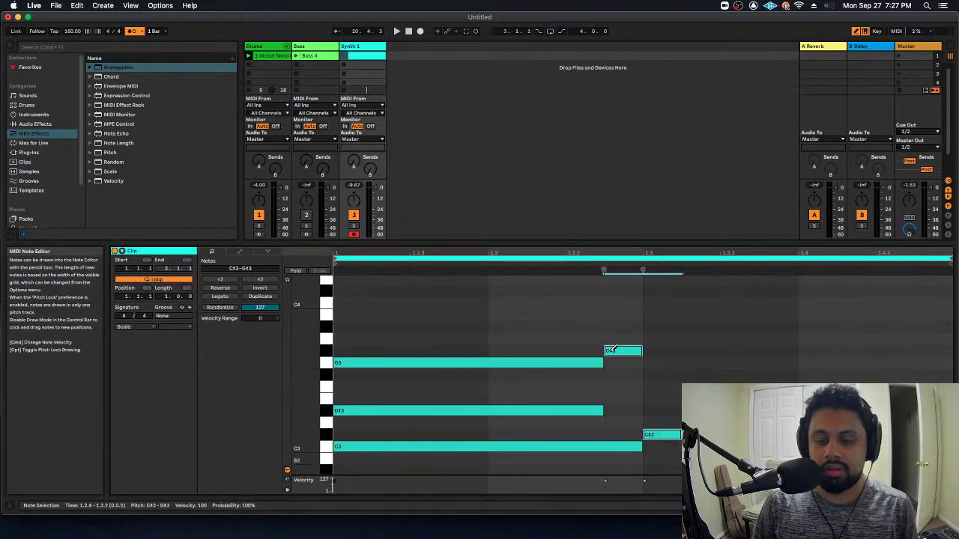
key("super+z")
key("b")
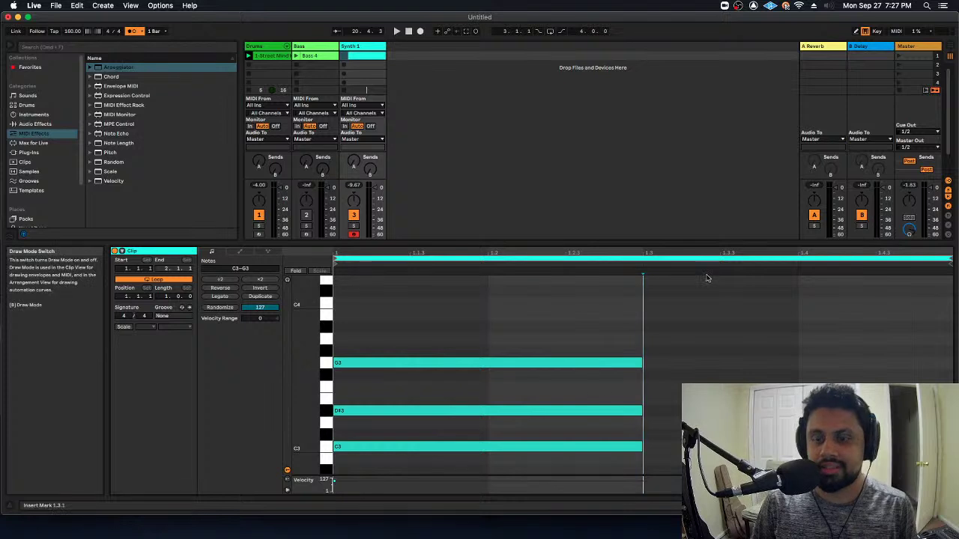
key("Right")
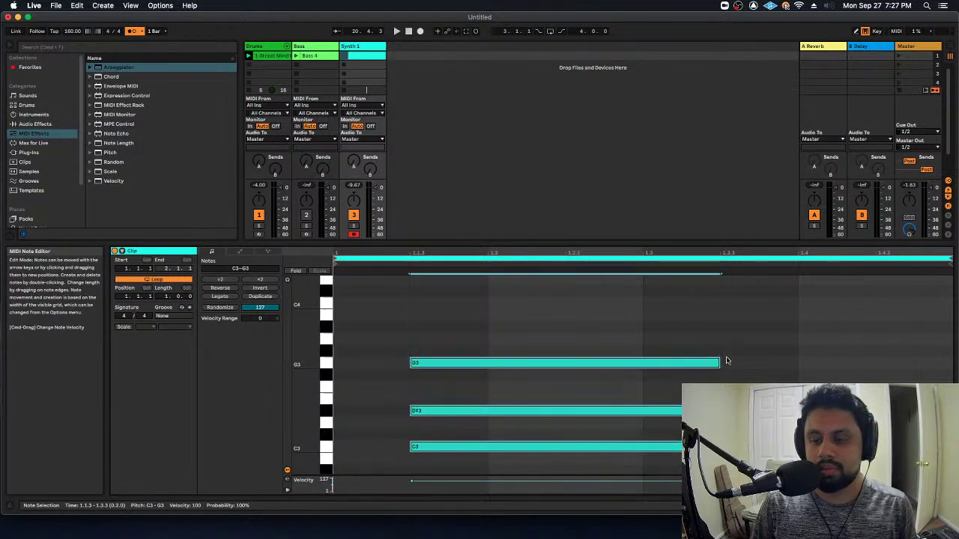
key("Left")
left_click_drag(641, 362, 955, 352)
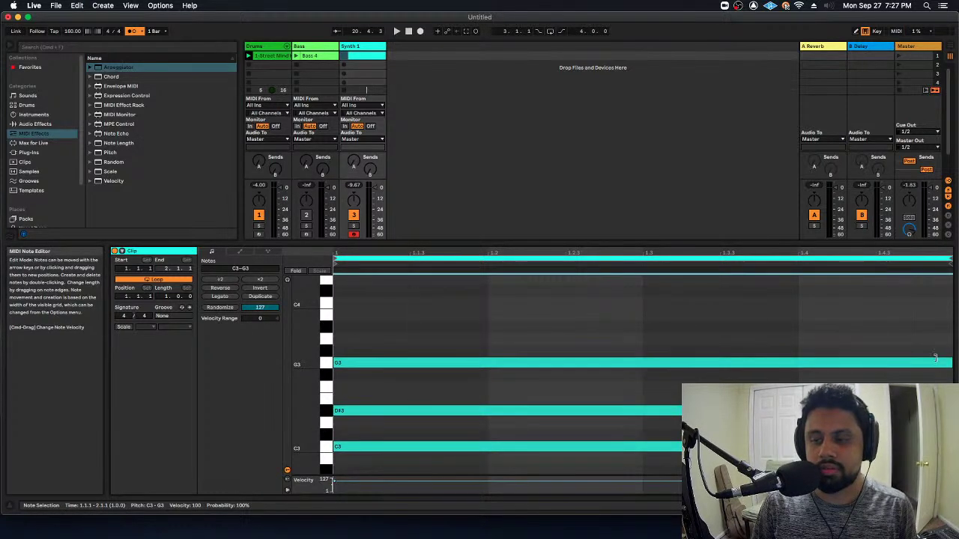
key("space")
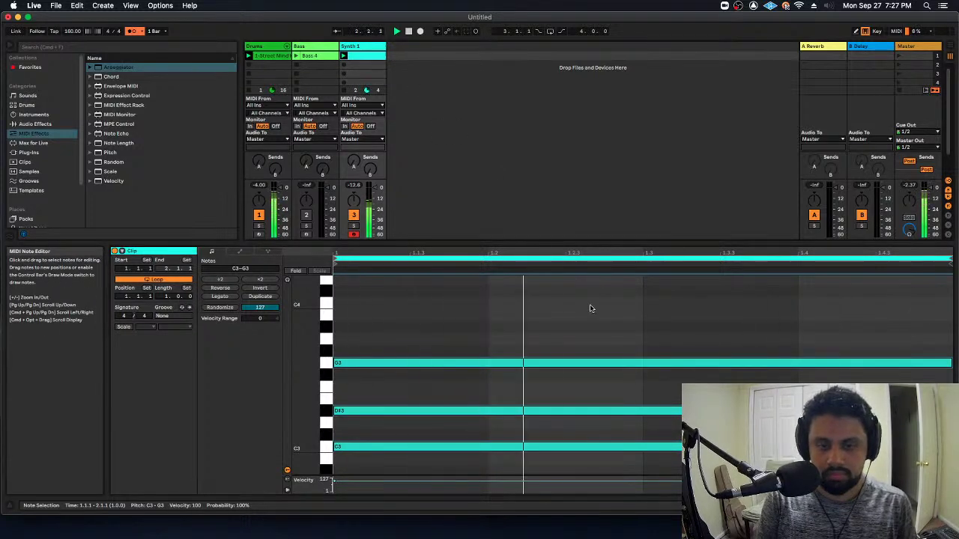
left_click(712, 332)
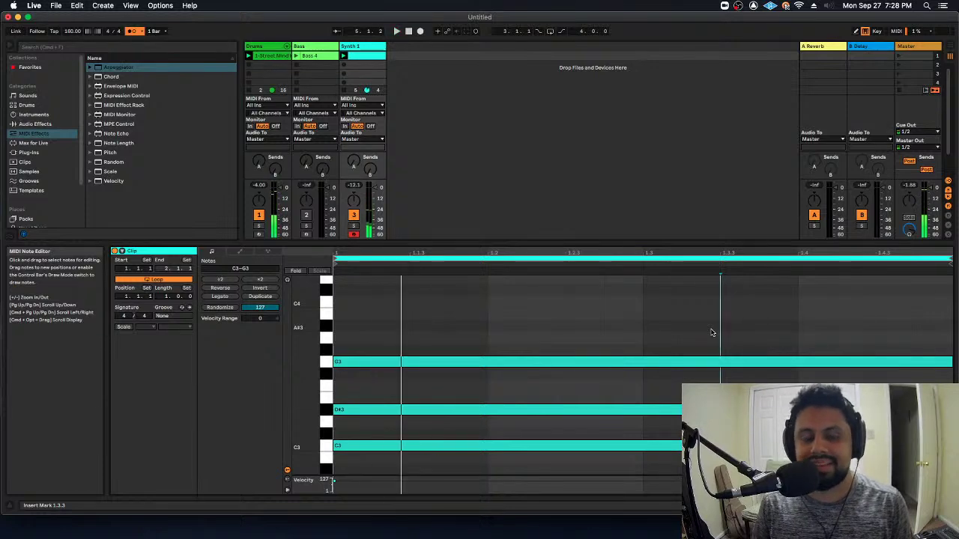
Delete Synth 1's chord clip and replace the track's Arpeggiator with the Chord MIDI effect.
left_click(364, 48)
left_click(180, 404)
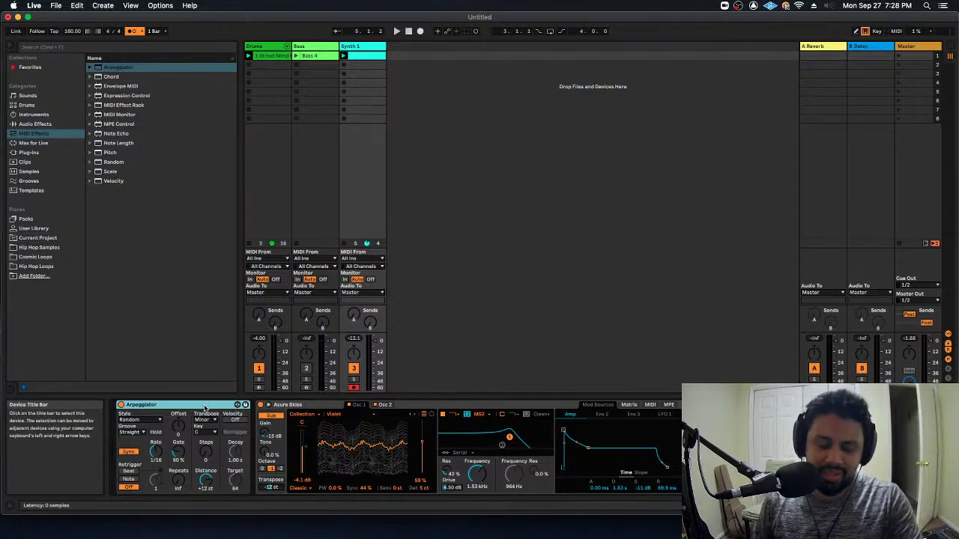
key("Delete")
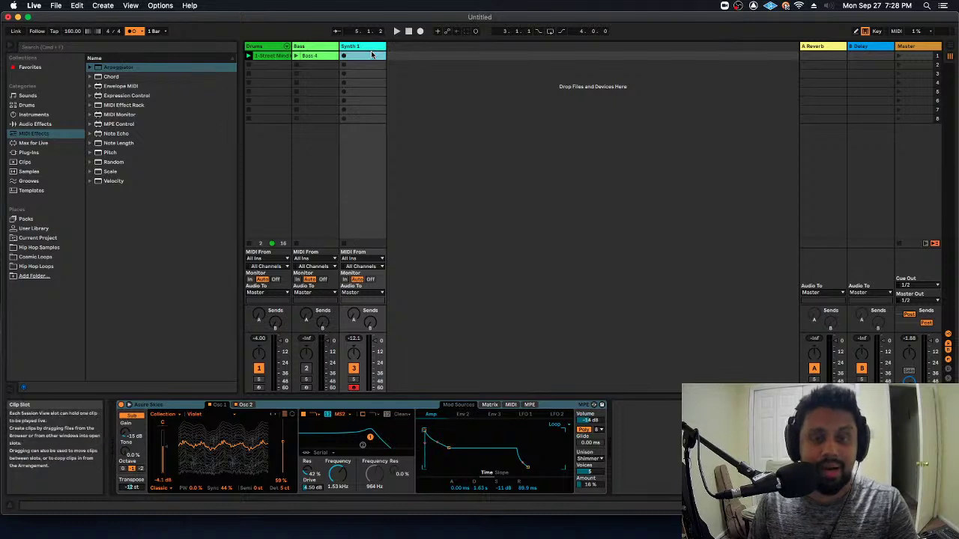
double_click(114, 77)
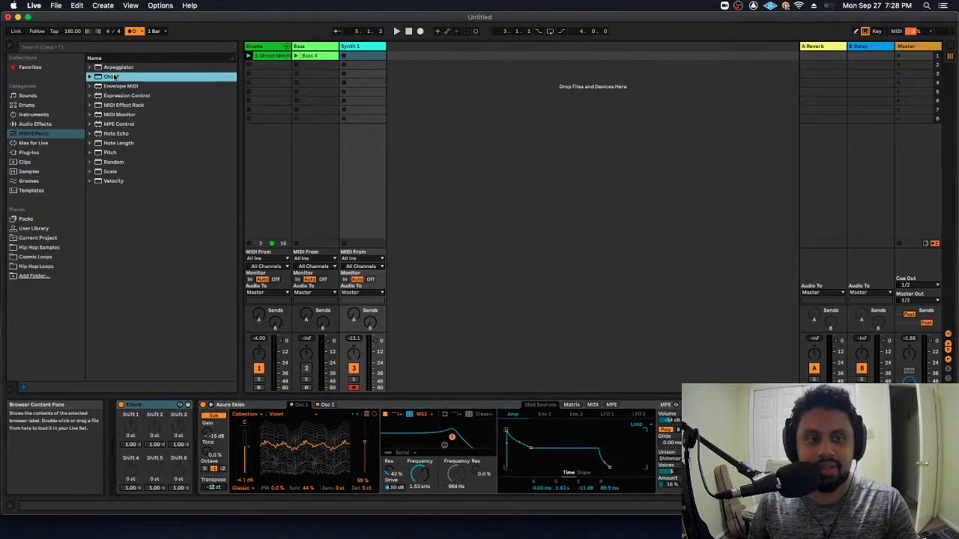
left_click(168, 407)
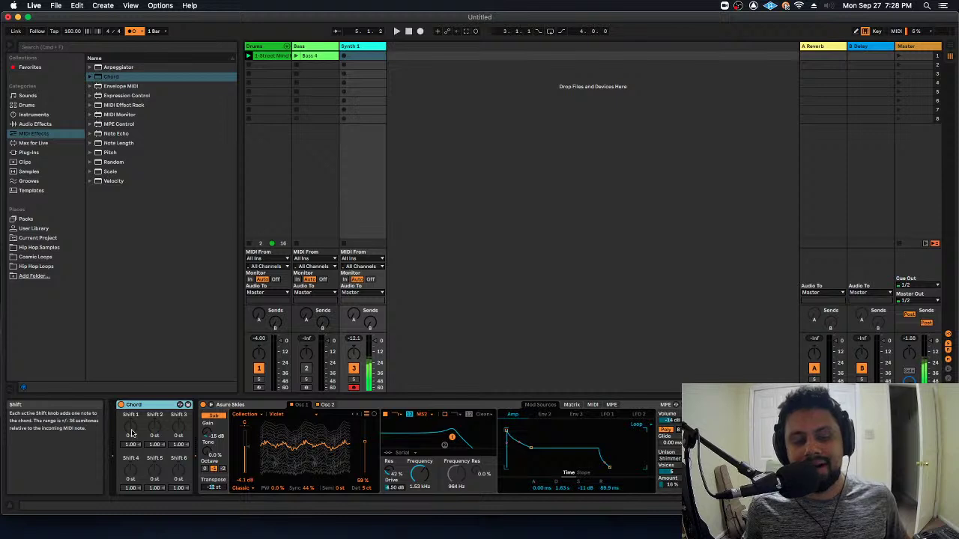
Set the Chord effect's Shift 1 to 6 to +3, +7, +12, +11, +18 and +21 semitones.
left_click_drag(131, 432, 131, 430)
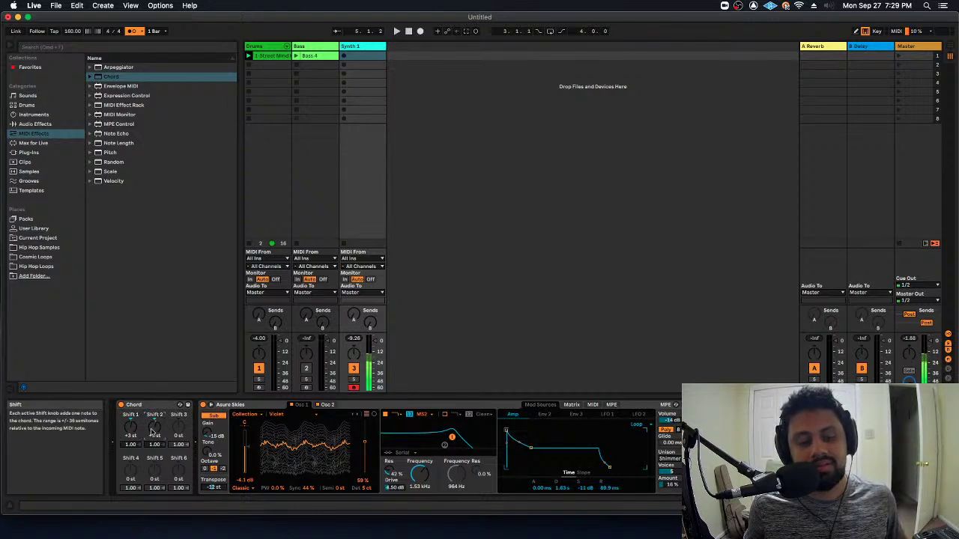
left_click_drag(151, 431, 178, 414)
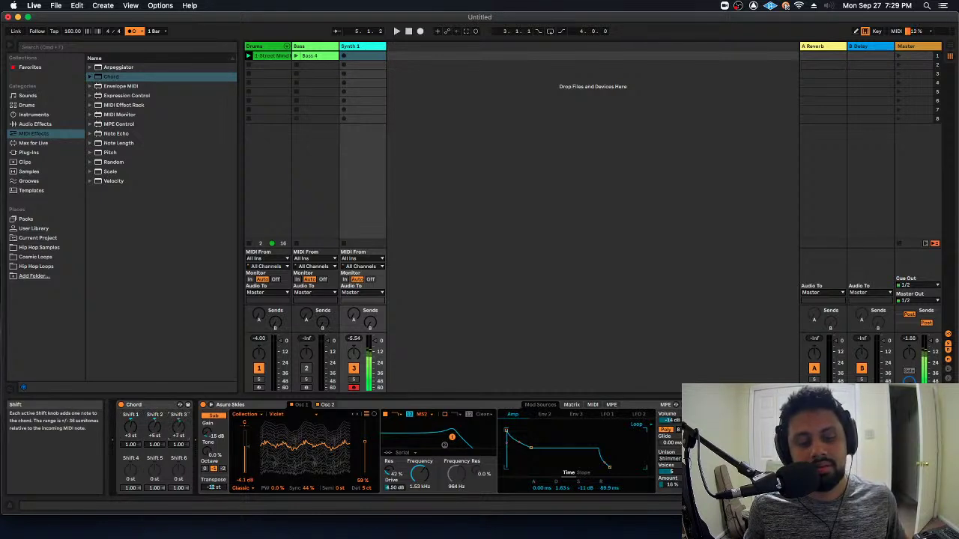
mouse_move(132, 473)
left_mouse_down()
mouse_move(132, 458)
mouse_move(133, 477)
left_mouse_up()
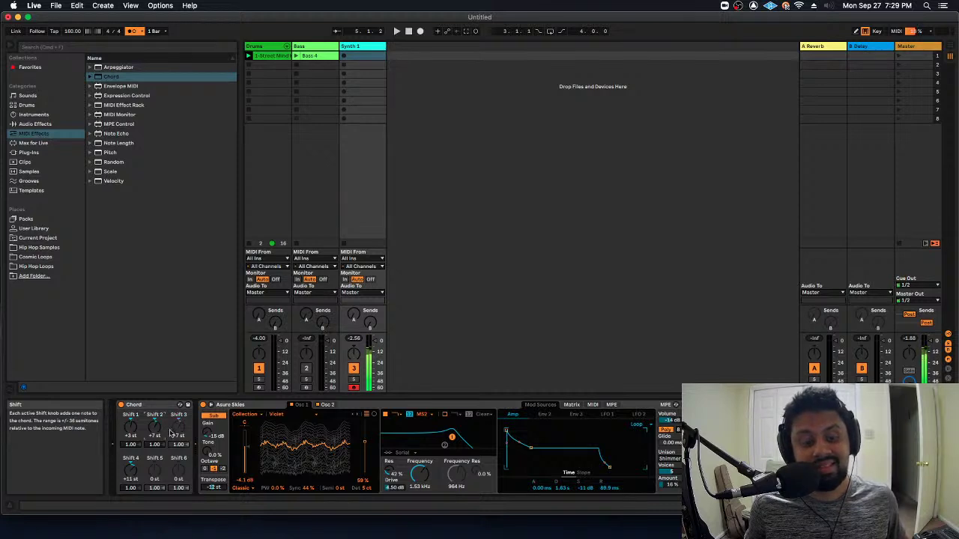
left_click_drag(178, 432, 179, 410)
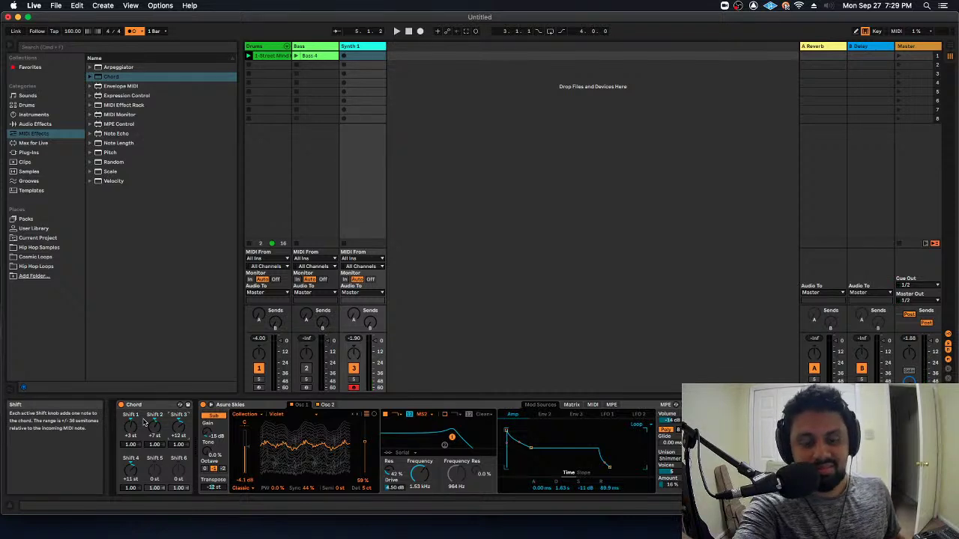
left_click_drag(155, 469, 154, 448)
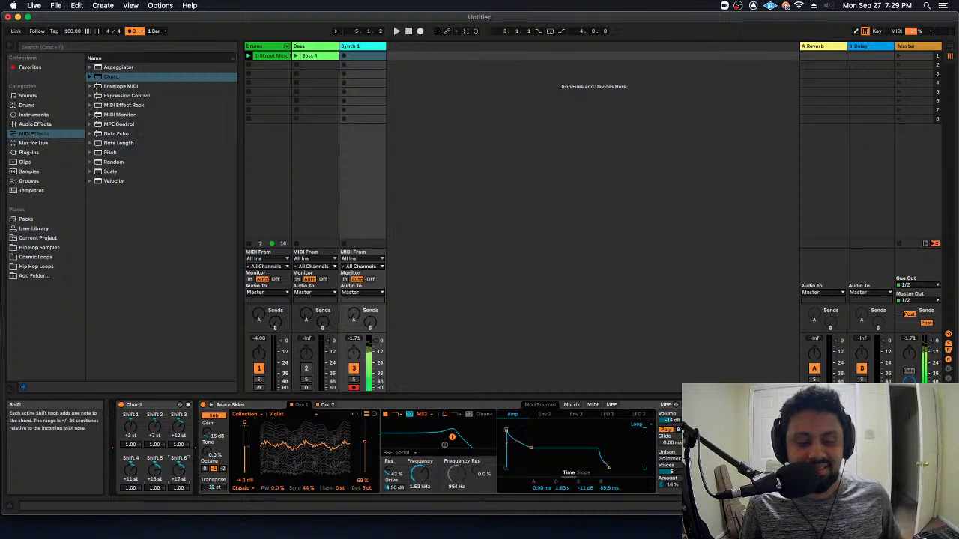
left_click_drag(179, 472, 179, 469)
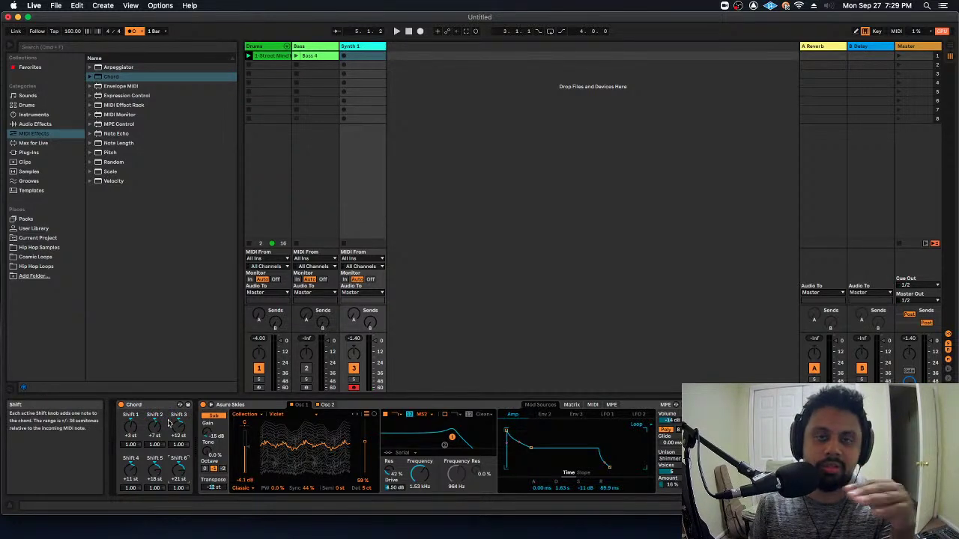
Reset all six Shift values of the Chord effect to 0 semitones.
double_click(176, 472)
double_click(151, 474)
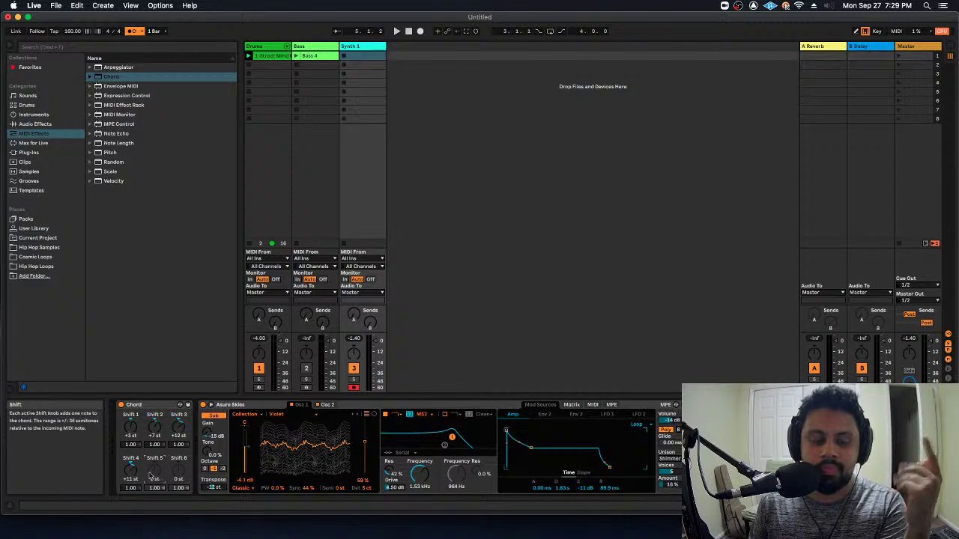
double_click(130, 469)
double_click(178, 425)
double_click(154, 425)
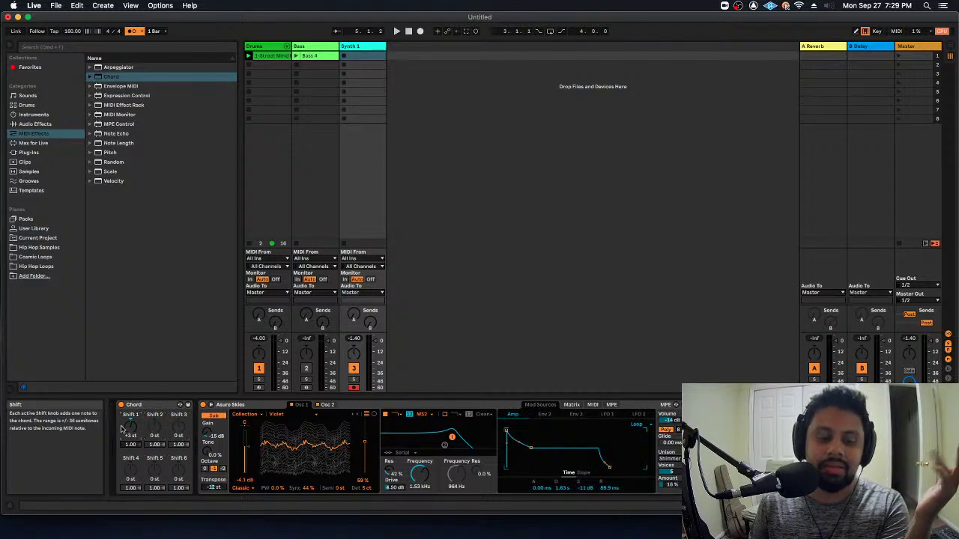
double_click(129, 427)
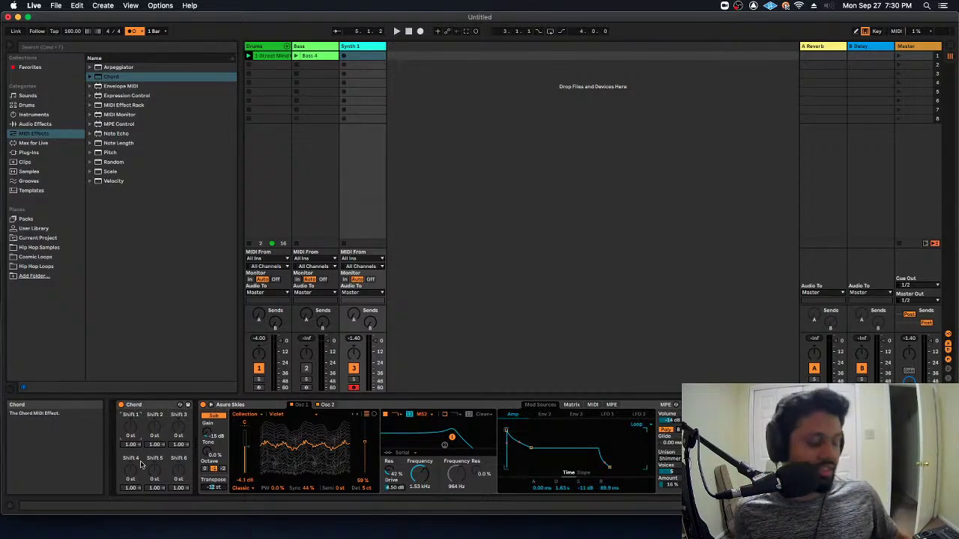
Record a two-bar clip with one sustained C3 note in Synth 1's first slot and check its notes.
left_click(367, 59)
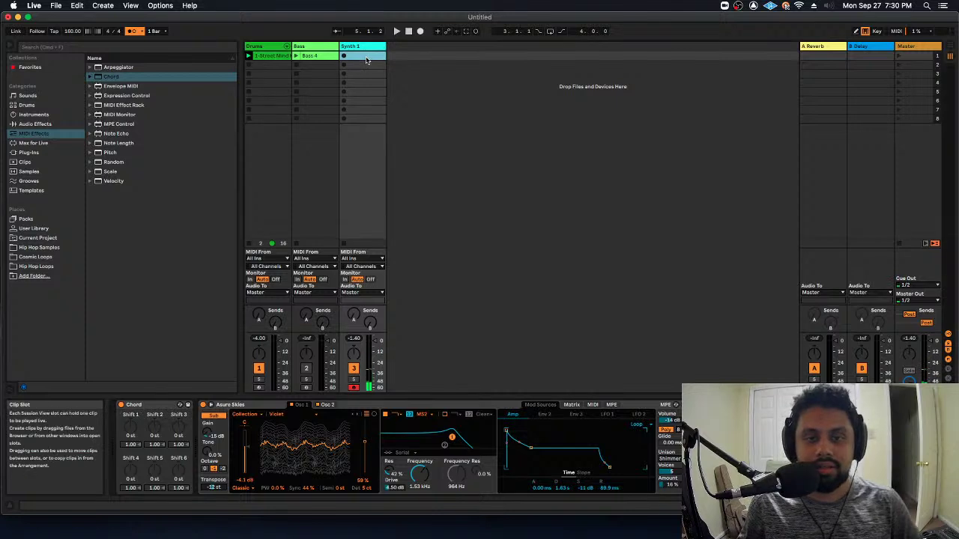
left_click(344, 56)
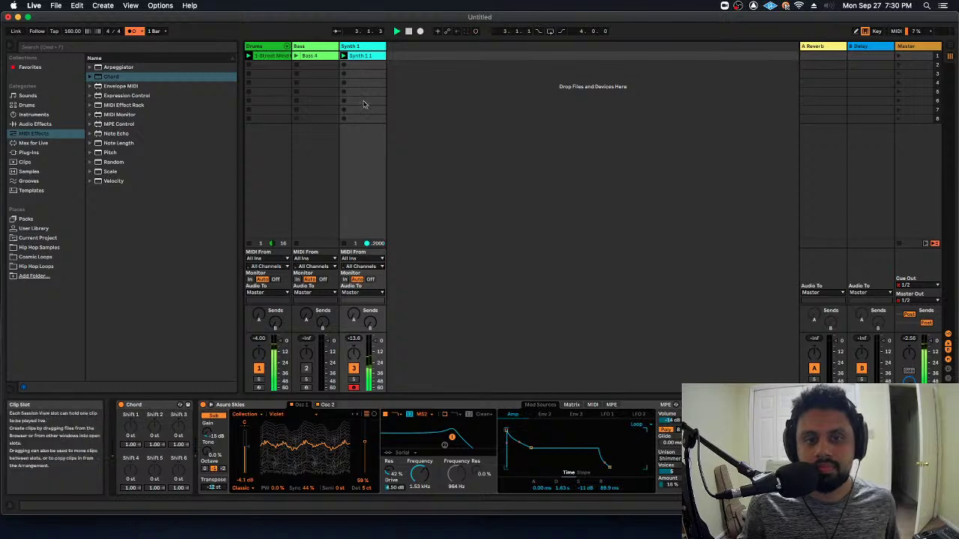
double_click(360, 56)
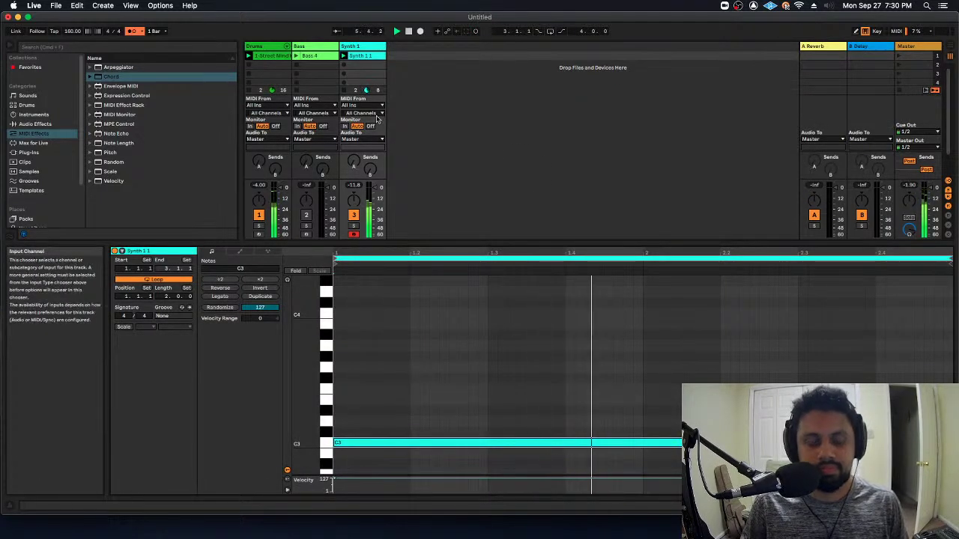
key("shift+Tab")
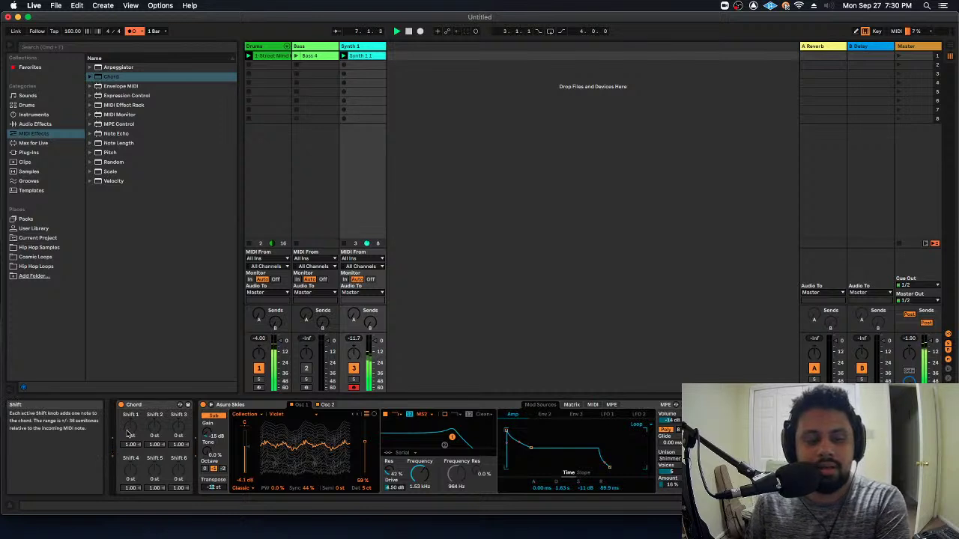
Build a diminished stack in the Chord effect with Shifts 1 to 4 at +3, +6, +9 and +12 semitones.
left_click_drag(129, 434, 153, 424)
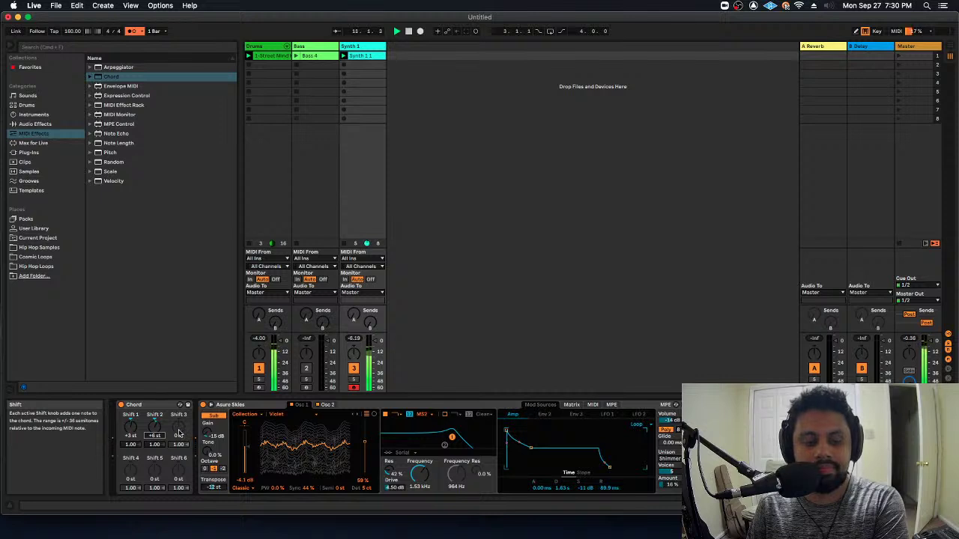
mouse_move(178, 427)
left_mouse_down()
mouse_move(178, 418)
mouse_move(177, 427)
left_mouse_up()
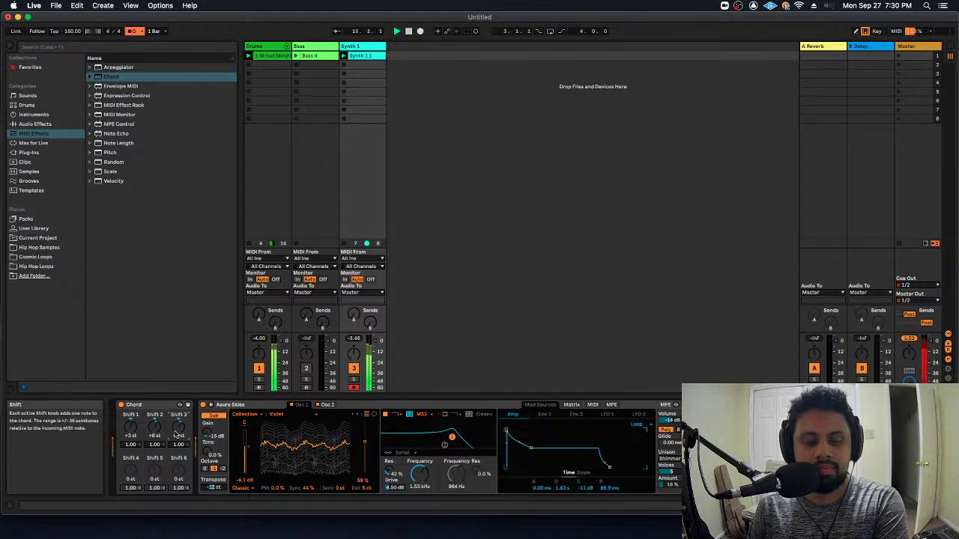
left_click_drag(130, 469, 131, 461)
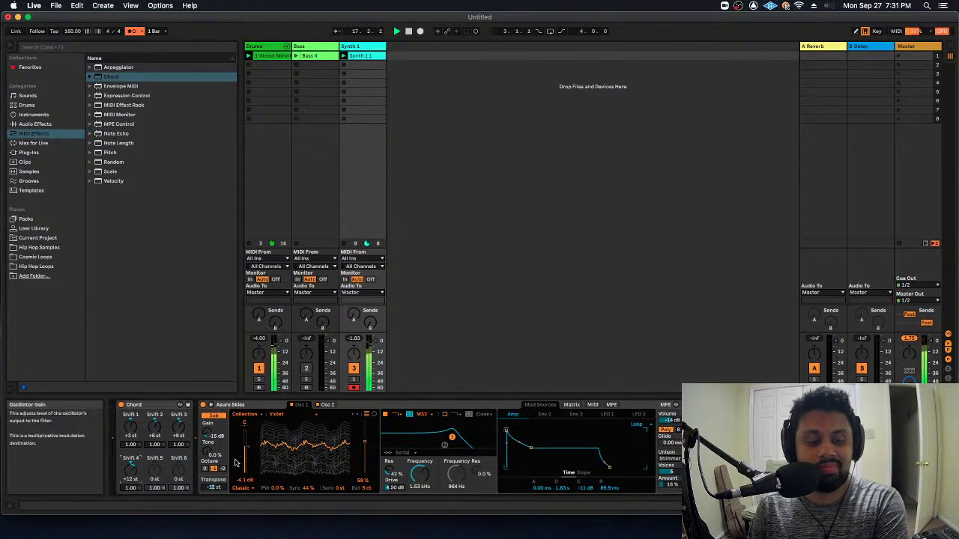
Check the recorded C3 note, then add an Arpeggiator after Synth 1's Chord effect with its rate at 1/16.
double_click(363, 55)
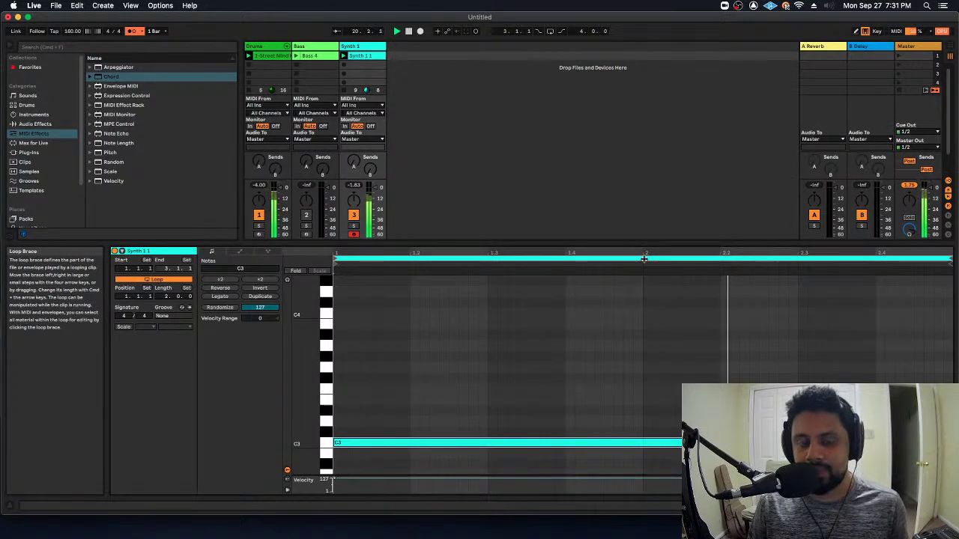
key("shift+Tab")
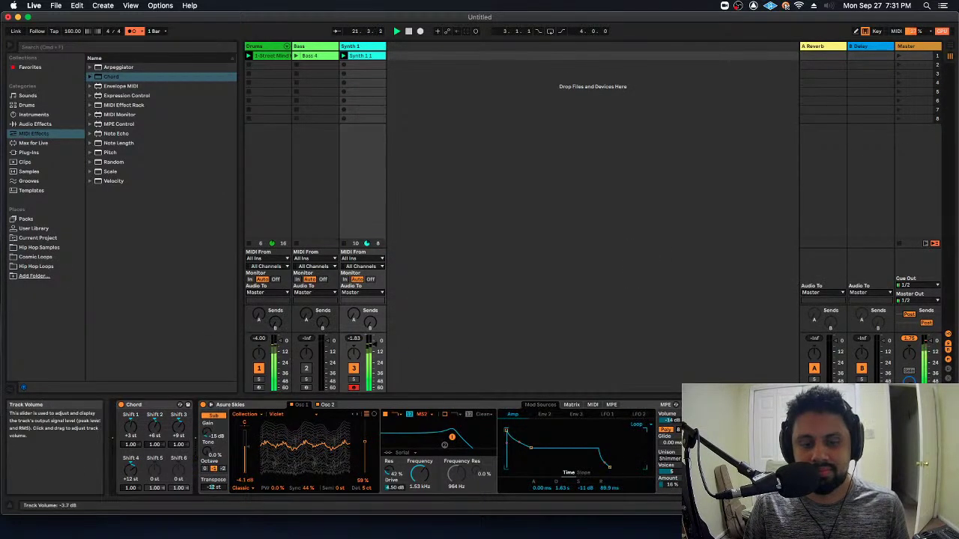
double_click(154, 69)
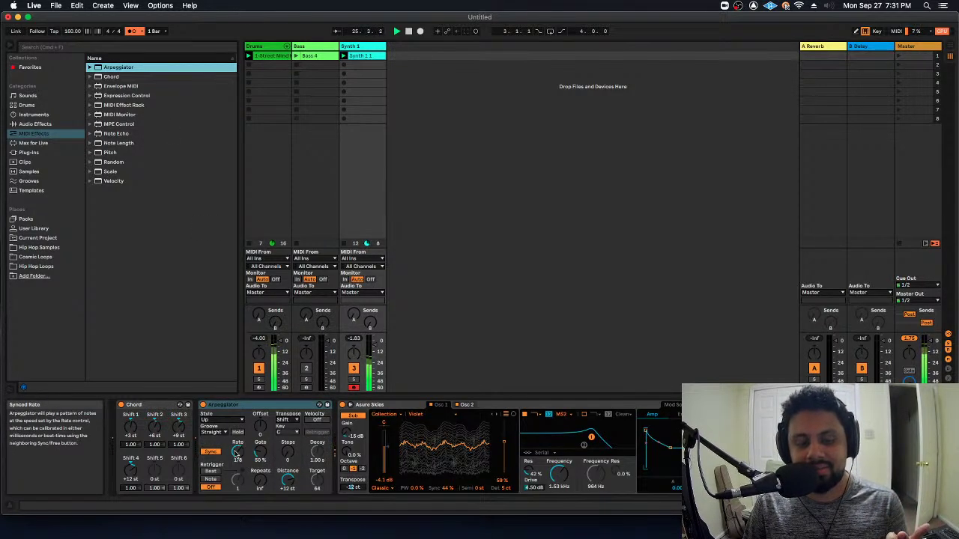
left_click_drag(237, 442, 237, 433)
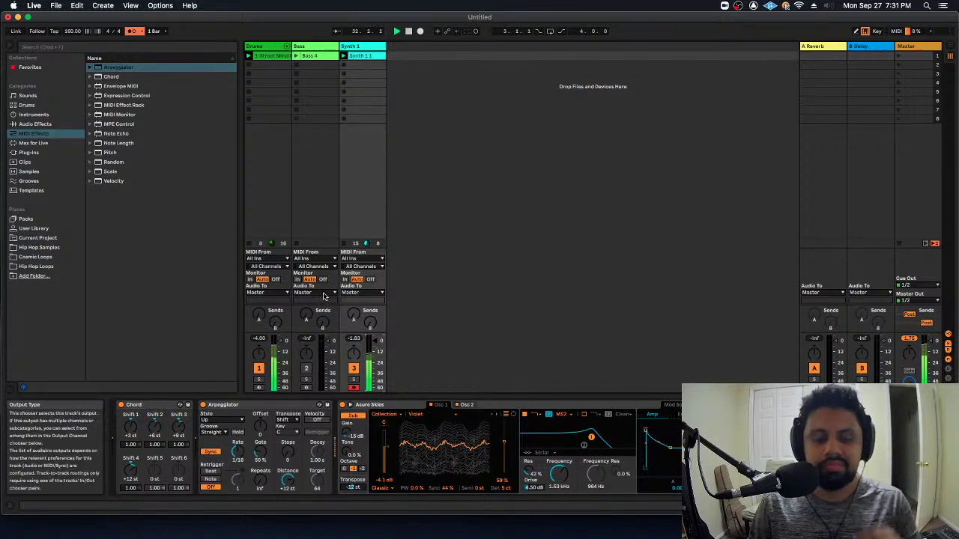
Launch the Bass 4 clip, unmute the Bass track to audition it with the arpeggio, and mute the track again.
left_click(297, 55)
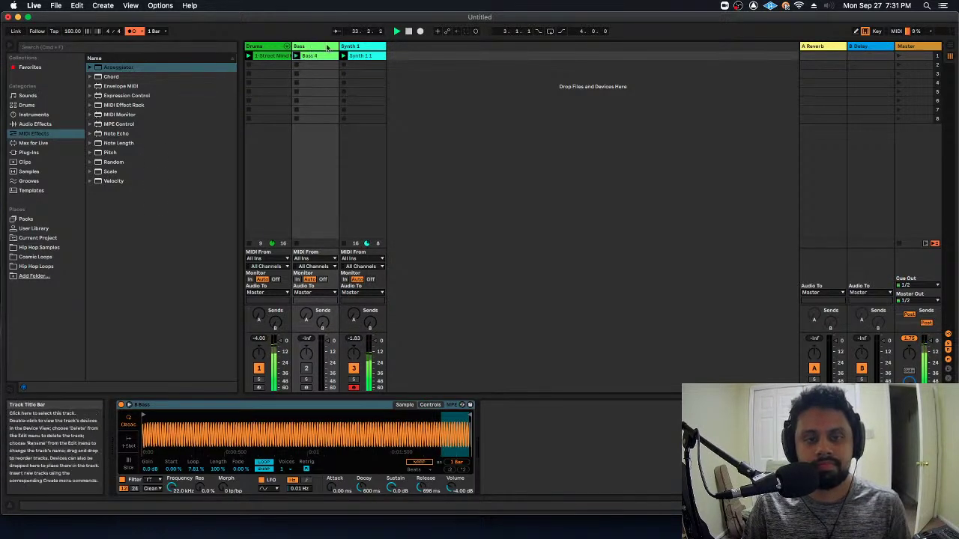
left_click(350, 47)
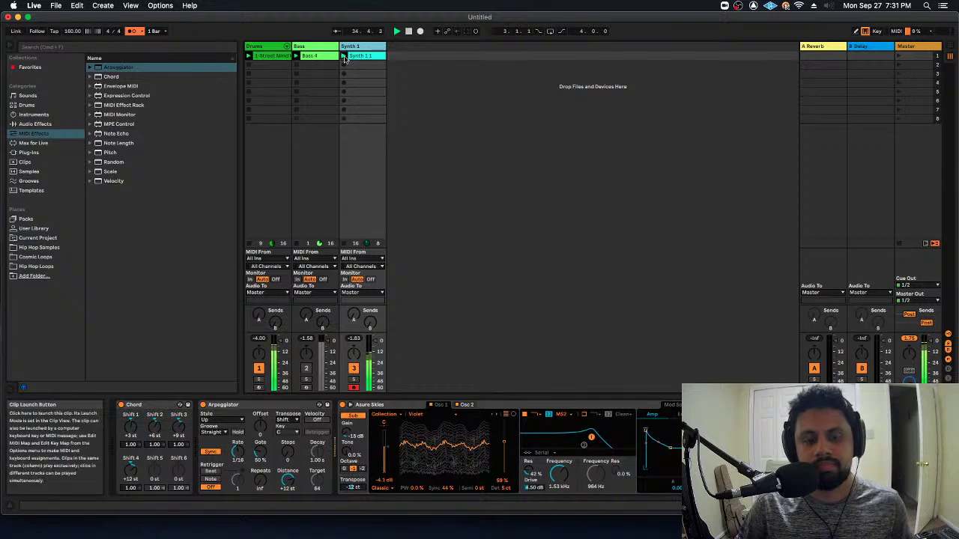
left_click(306, 368)
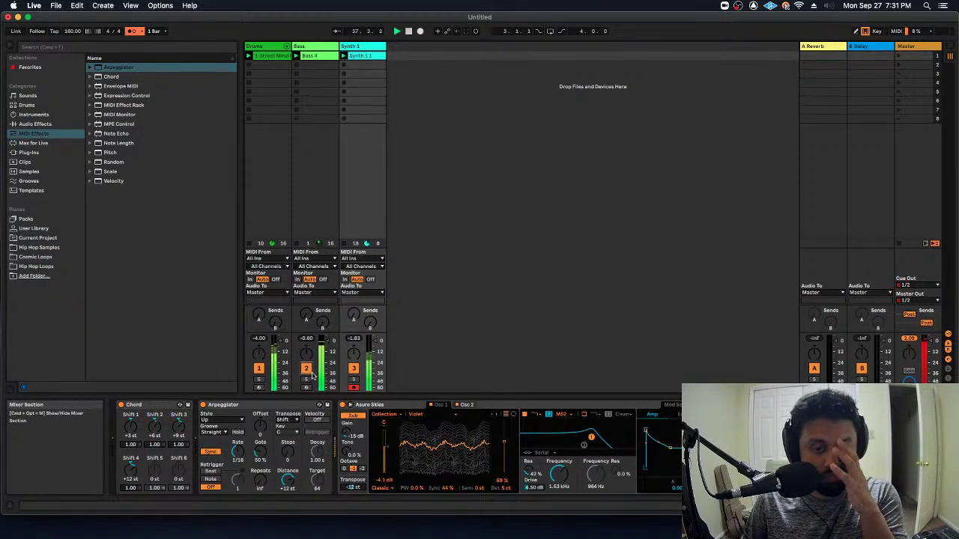
left_click(305, 368)
Delete the Bass 4 clip, then arm the Bass track instead of Synth 1 and unmute it.
left_click(318, 50)
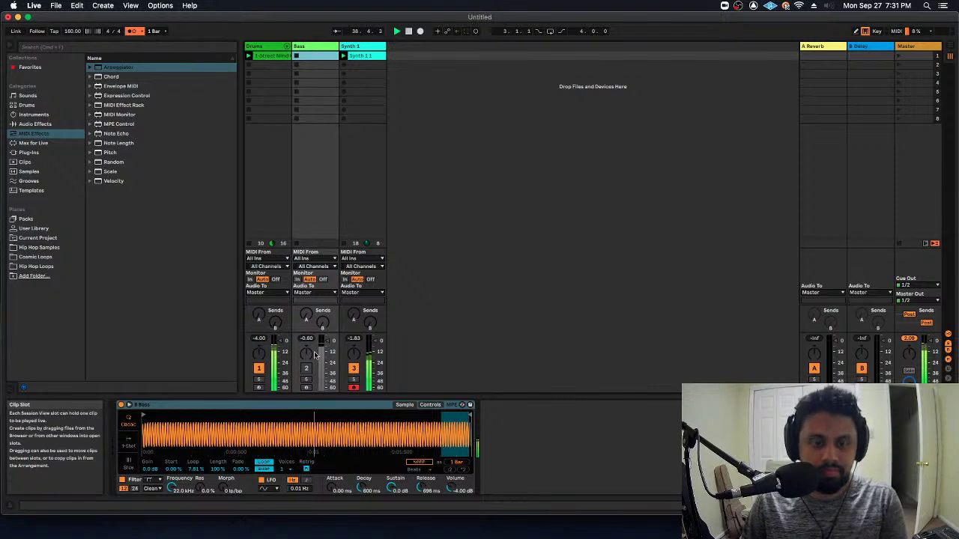
left_click(354, 388)
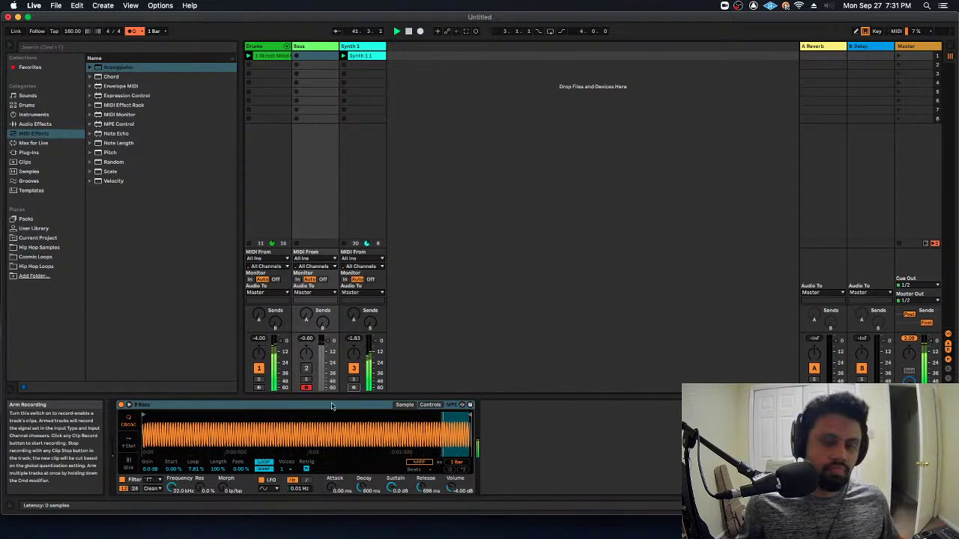
left_click(306, 368)
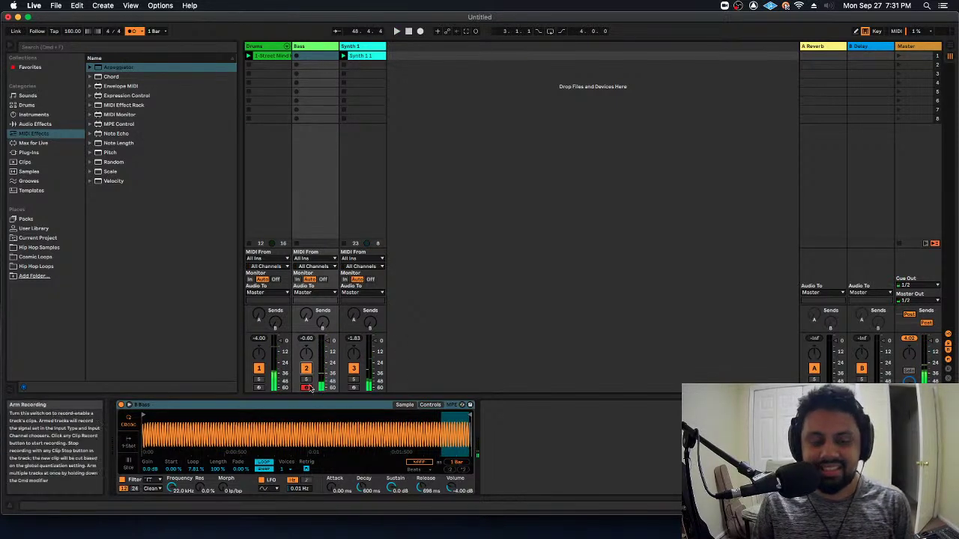
Review the Chord and Arpeggiator effects in Synth 1's device chain and in the MIDI effects list.
left_click(357, 162)
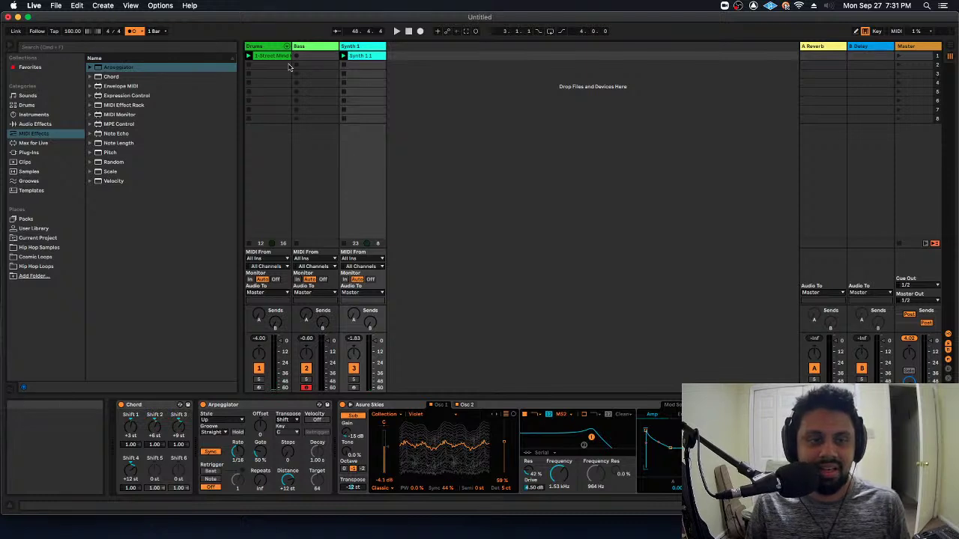
left_click(136, 408)
left_click(263, 409)
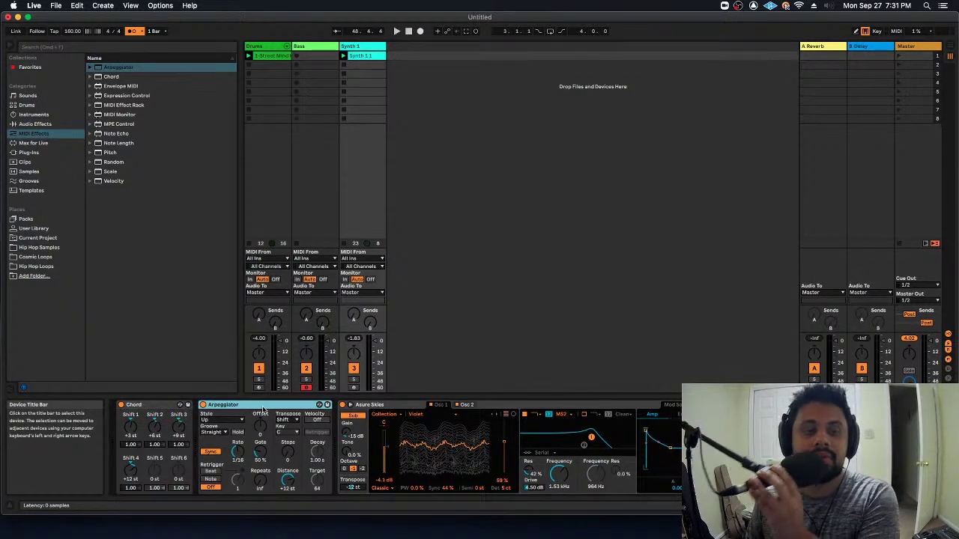
left_click(155, 77)
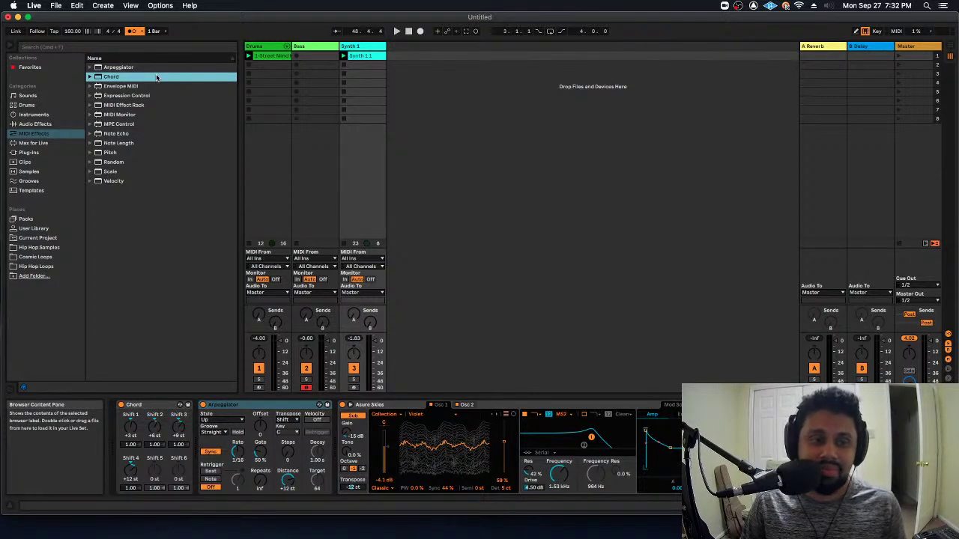
left_click(161, 68)
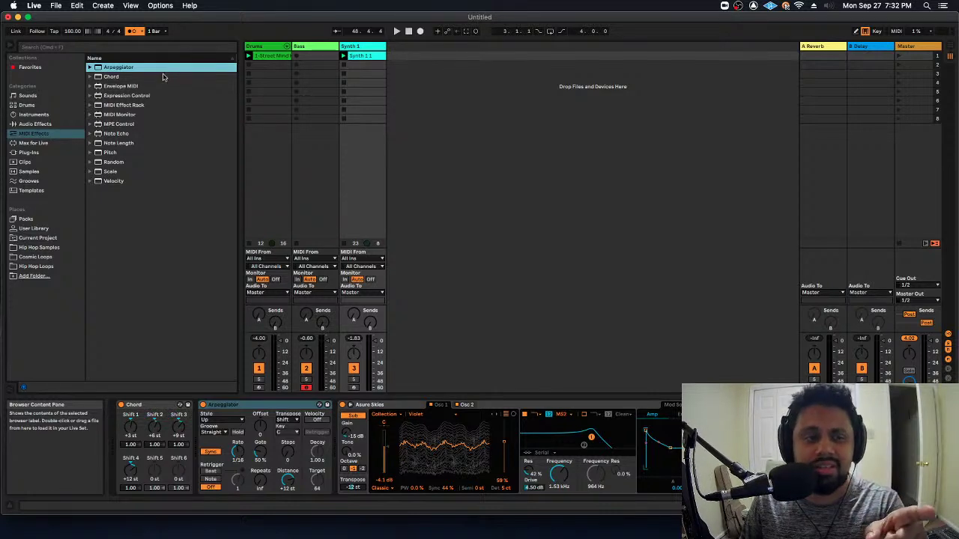
left_click(163, 77)
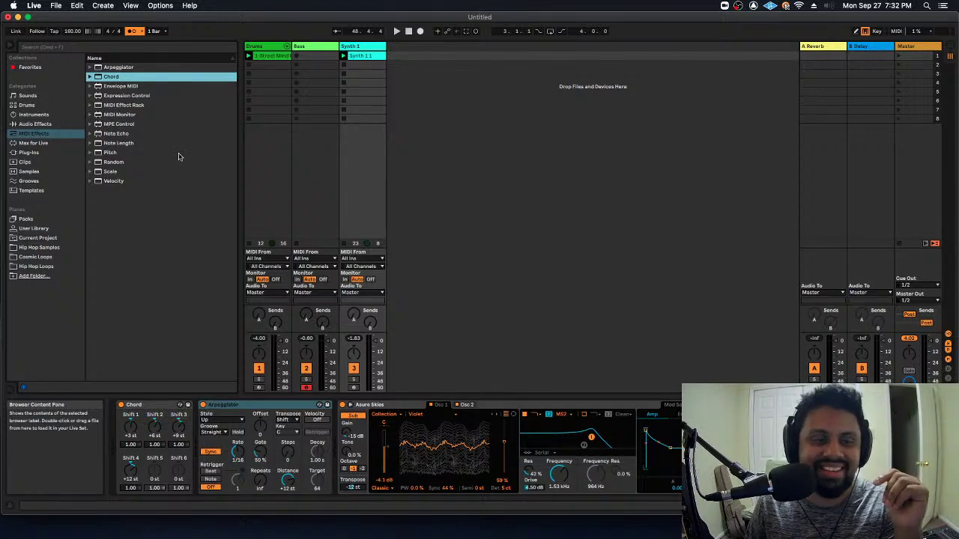
Play the Synth 1 1 clip, switch off Synth 1's Arpeggiator to compare the sound, and stop playback.
left_click(344, 56)
left_click(358, 48)
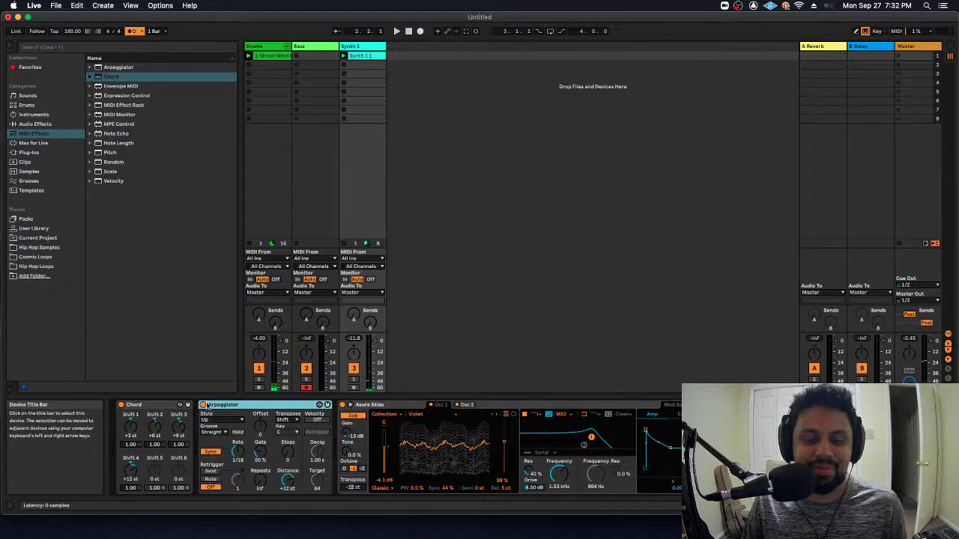
left_click(203, 404)
key("space")
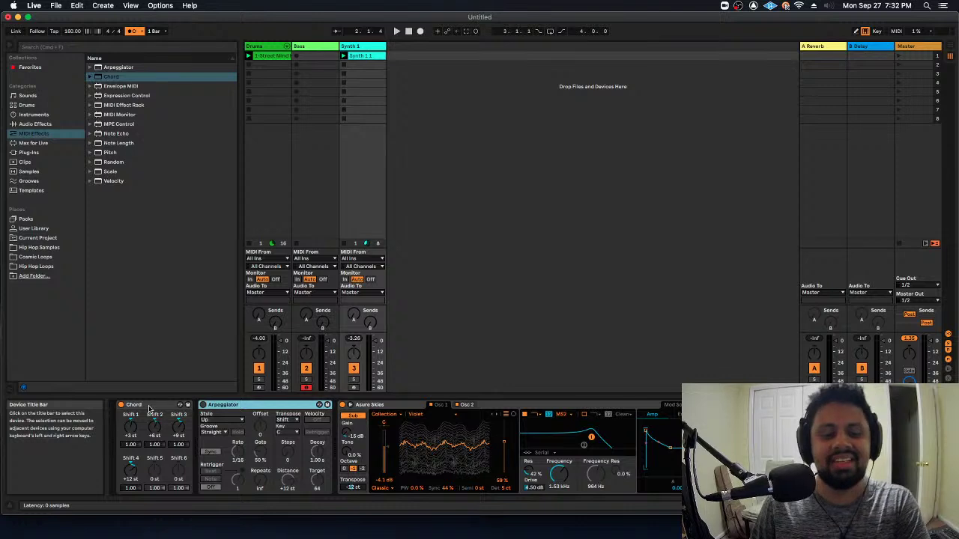
Delete the Arpeggiator and Chord effects from Synth 1 and add a Scale MIDI effect in their place.
key("Delete")
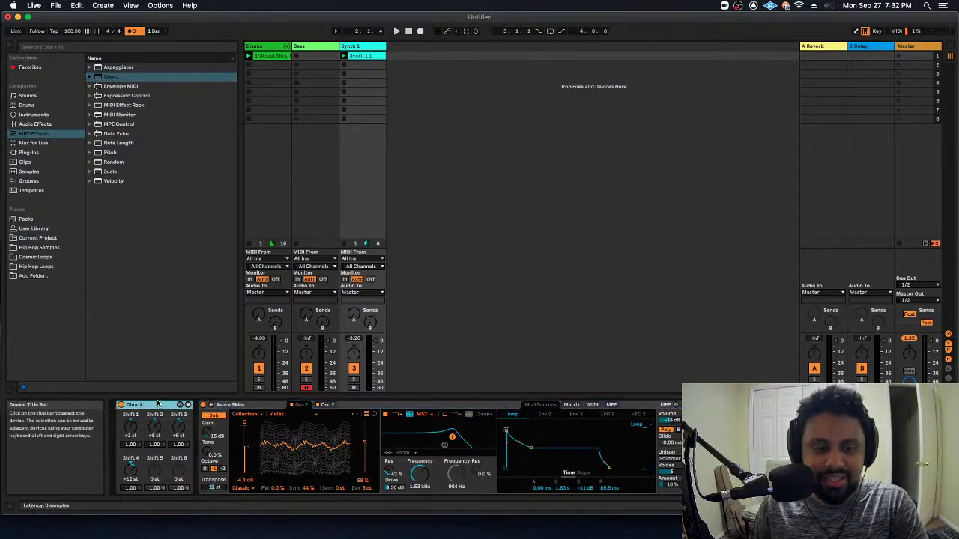
key("Delete")
left_click(123, 192)
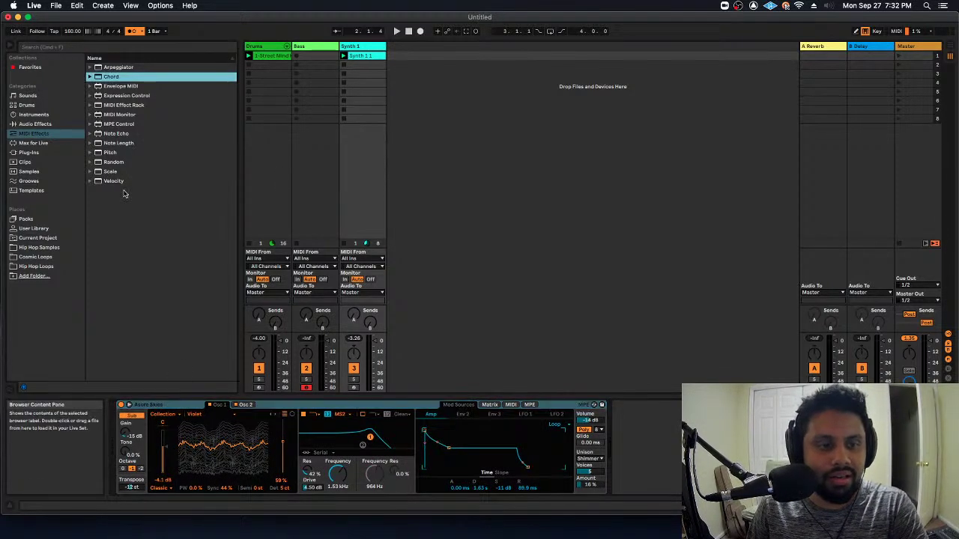
left_click(132, 163)
left_click(133, 155)
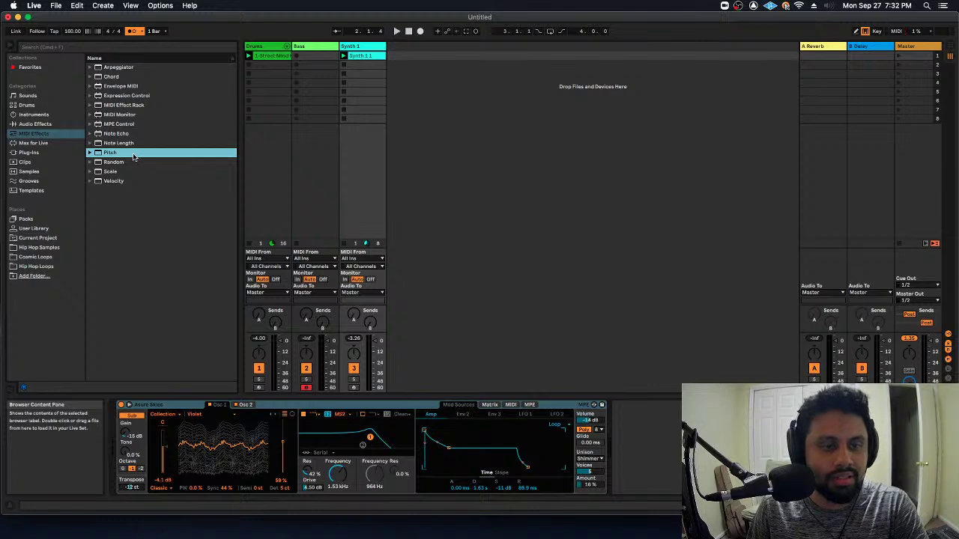
double_click(133, 172)
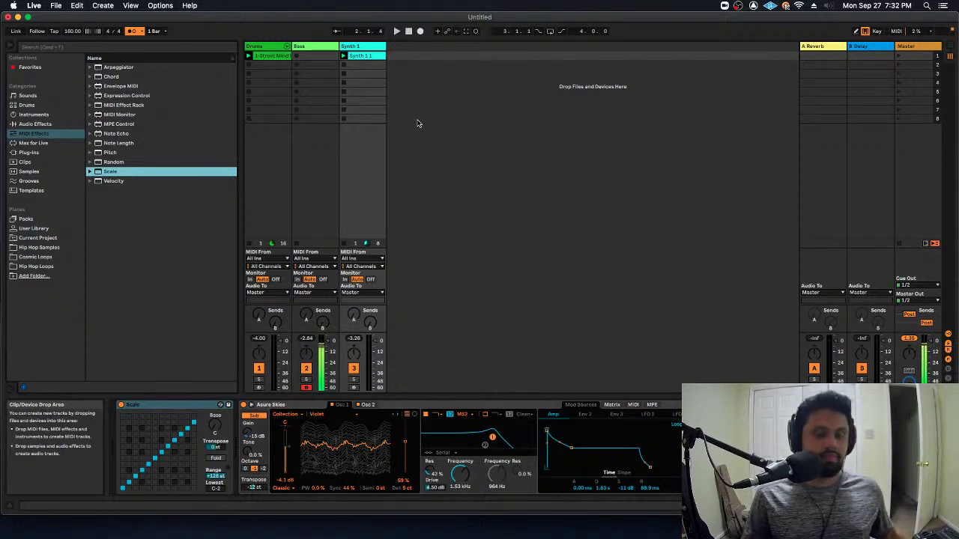
Arm the Synth 1 track and toggle the C# square off and back on in the Scale note matrix.
left_click(354, 388)
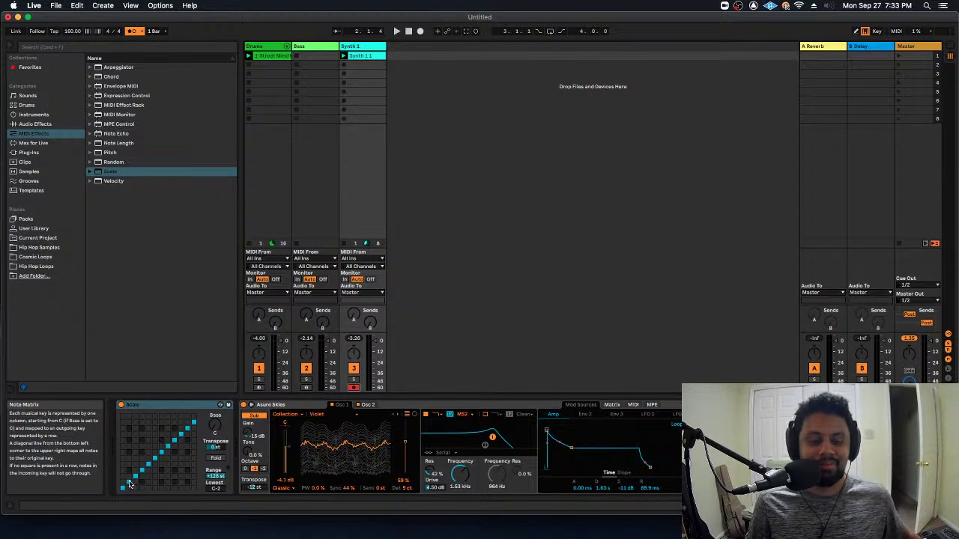
left_click(130, 484)
left_click(129, 483)
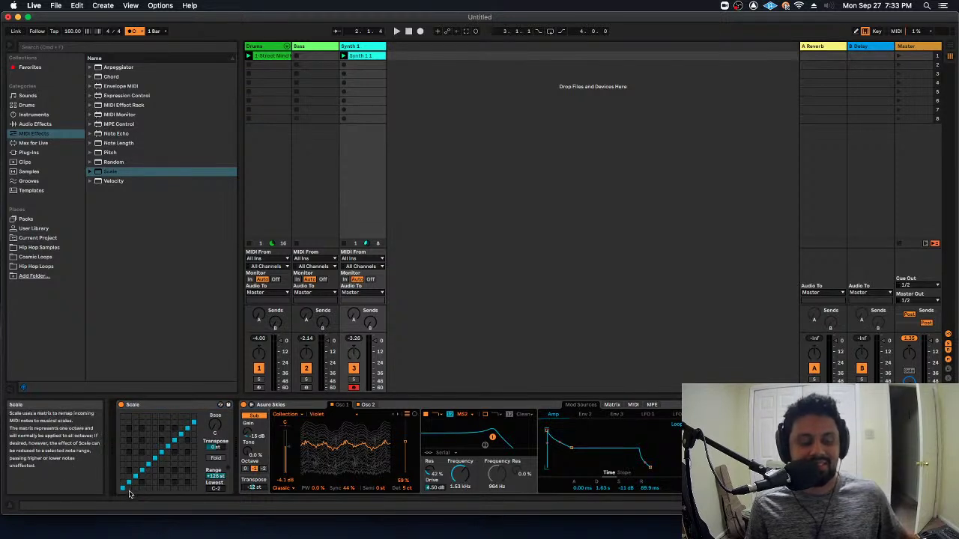
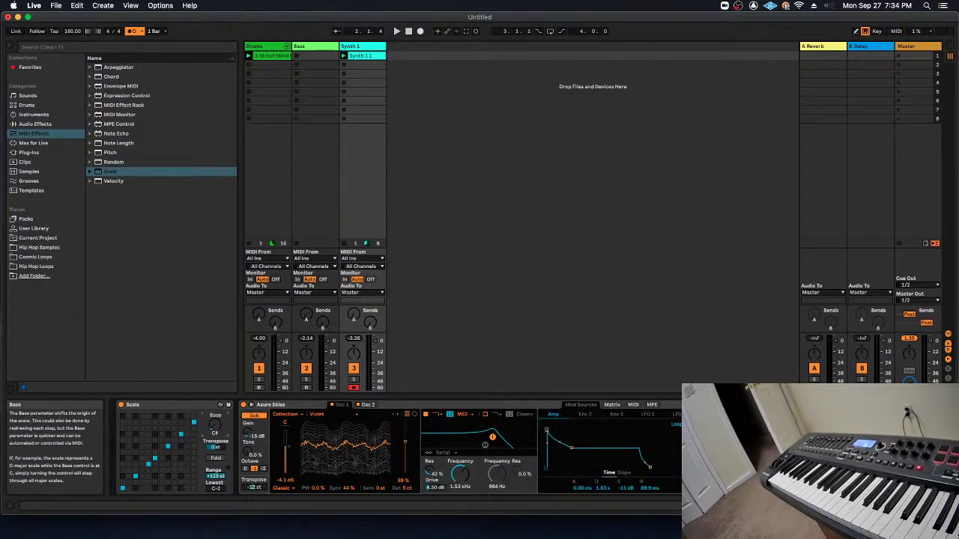
Set the Scale effect's Base to C and map each black key in its note matrix to the white note just below.
left_click_drag(215, 425, 215, 419)
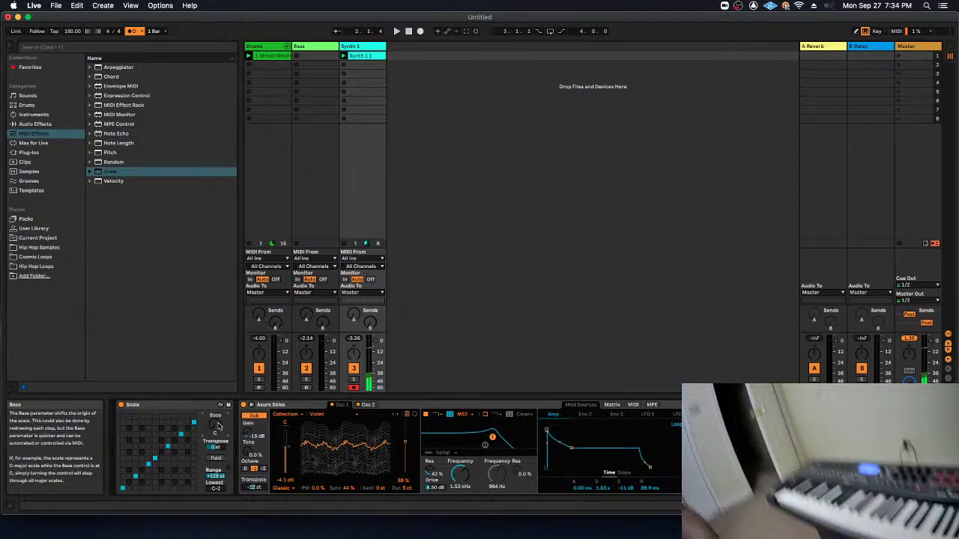
left_click(129, 489)
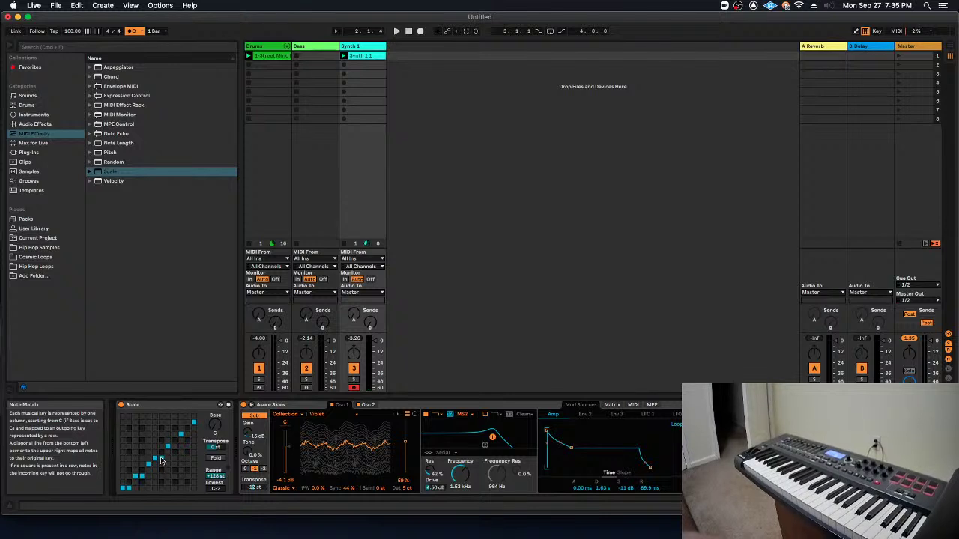
left_click_drag(160, 460, 193, 441)
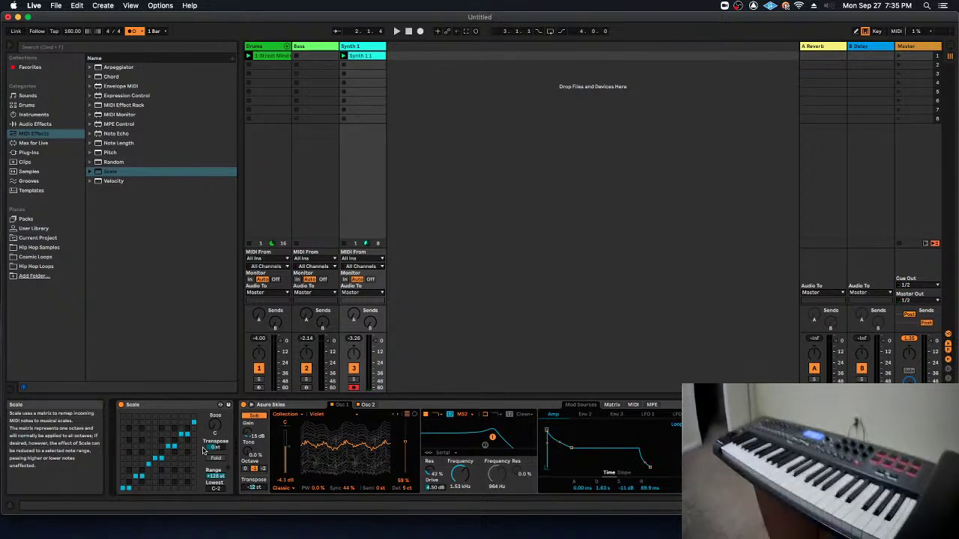
Record a new clip in Synth 1's second slot over the looped drums.
left_click(346, 67)
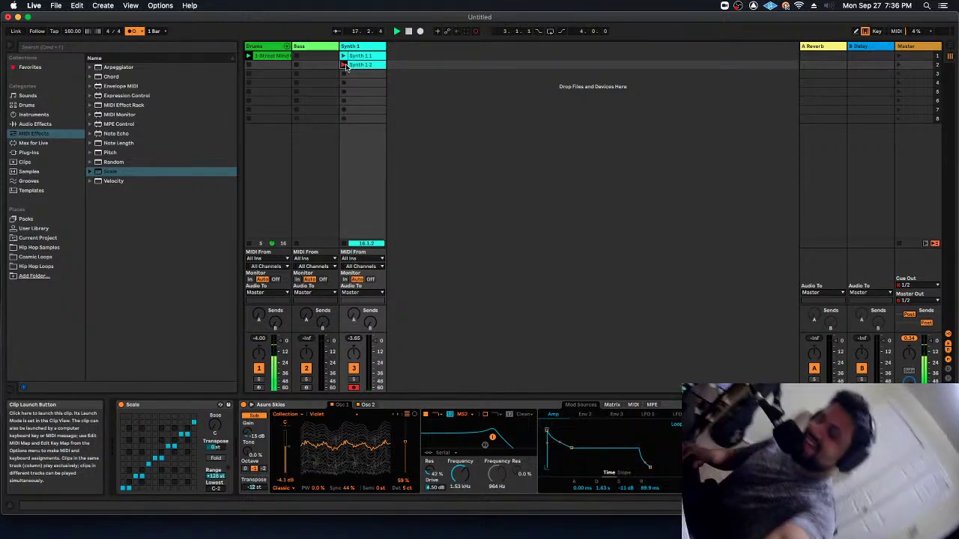
left_click(345, 66)
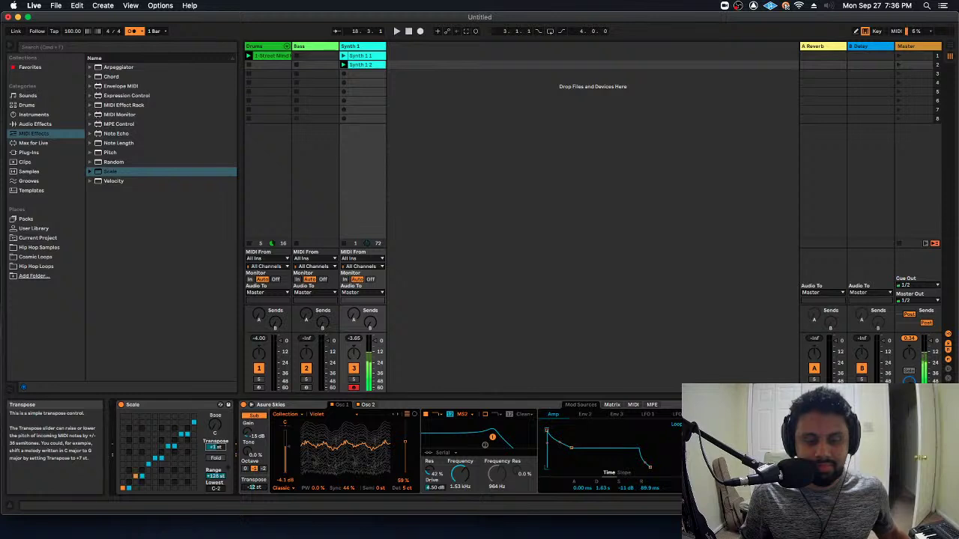
Try different Transpose and Base settings on the Scale effect, returning them to 0 st and C.
left_click_drag(216, 447, 216, 452)
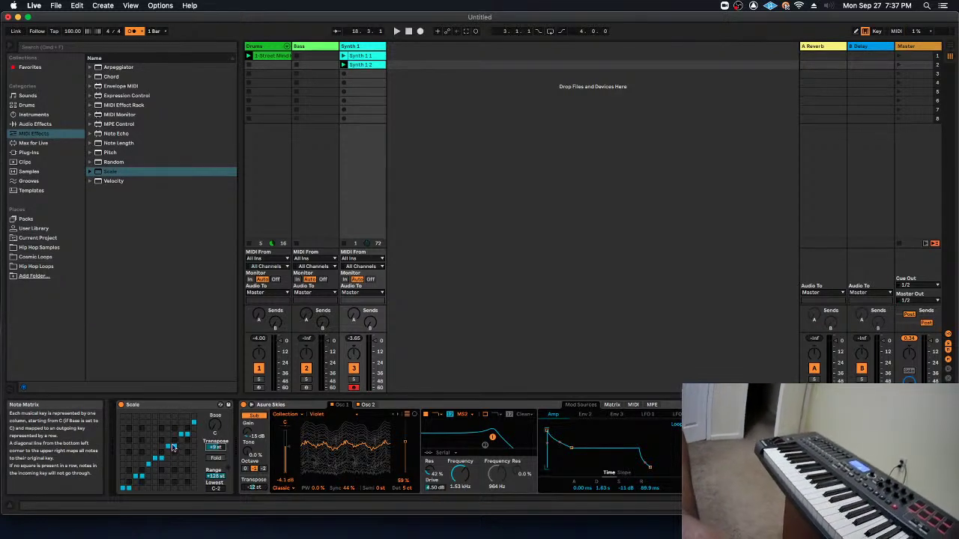
left_click_drag(217, 448, 217, 458)
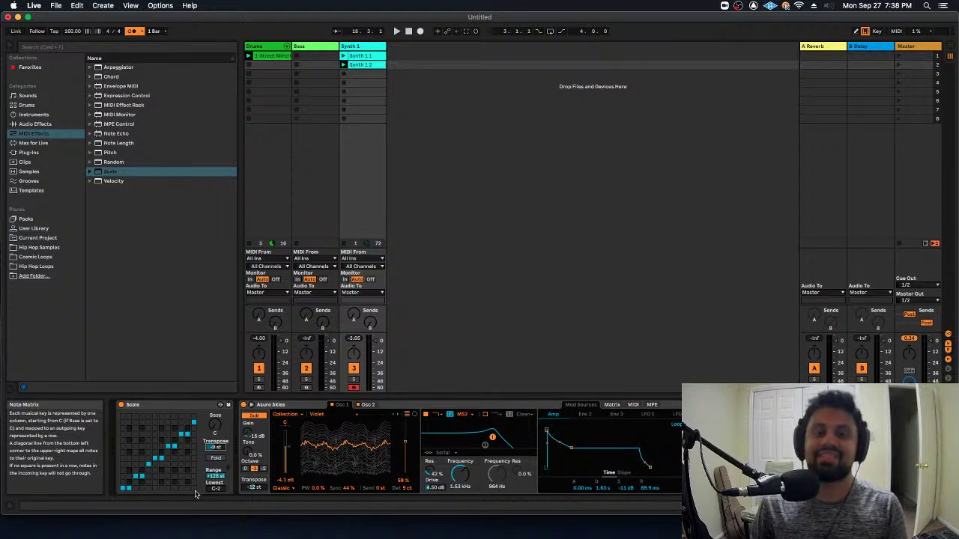
left_click(219, 426)
left_click_drag(218, 426, 219, 418)
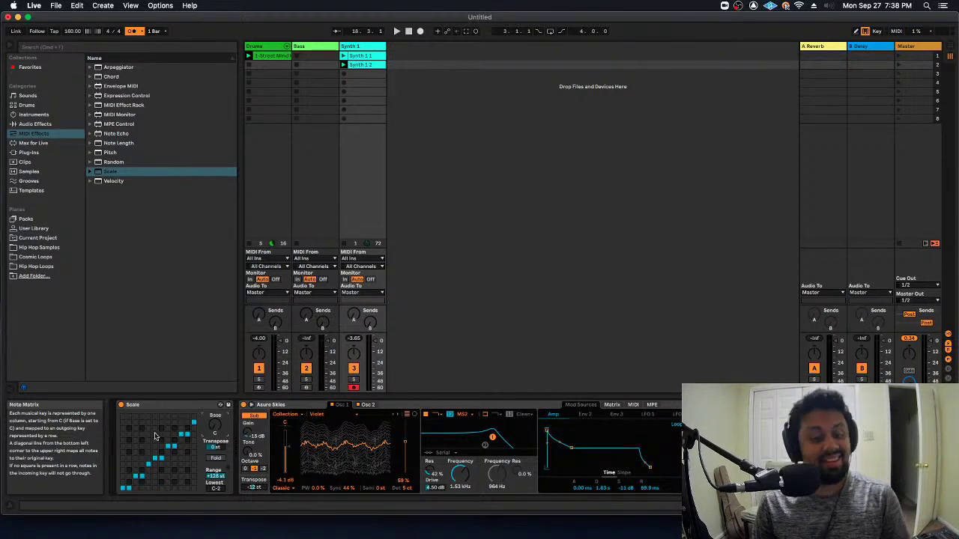
Replace Synth 1's Scale effect with a Pitch MIDI effect.
left_click(169, 406)
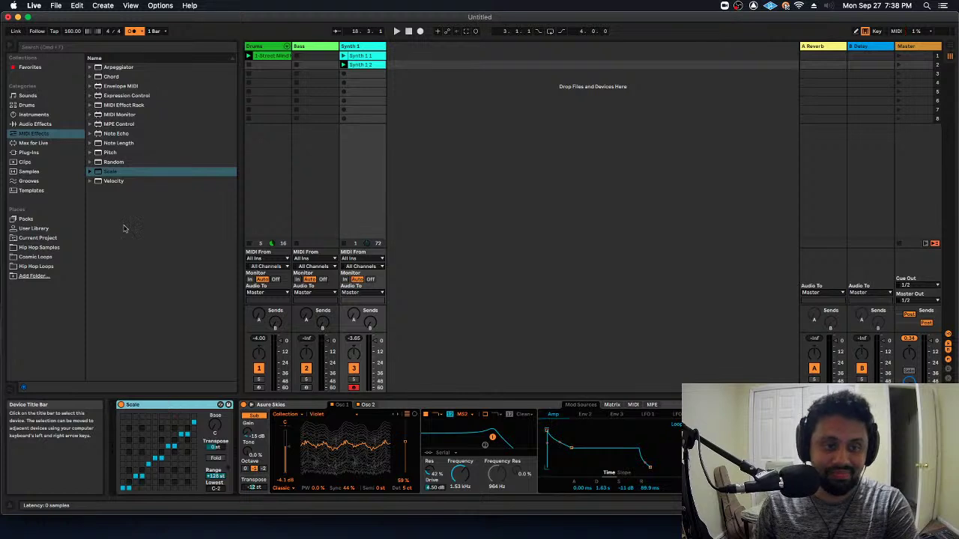
key("Delete")
double_click(111, 153)
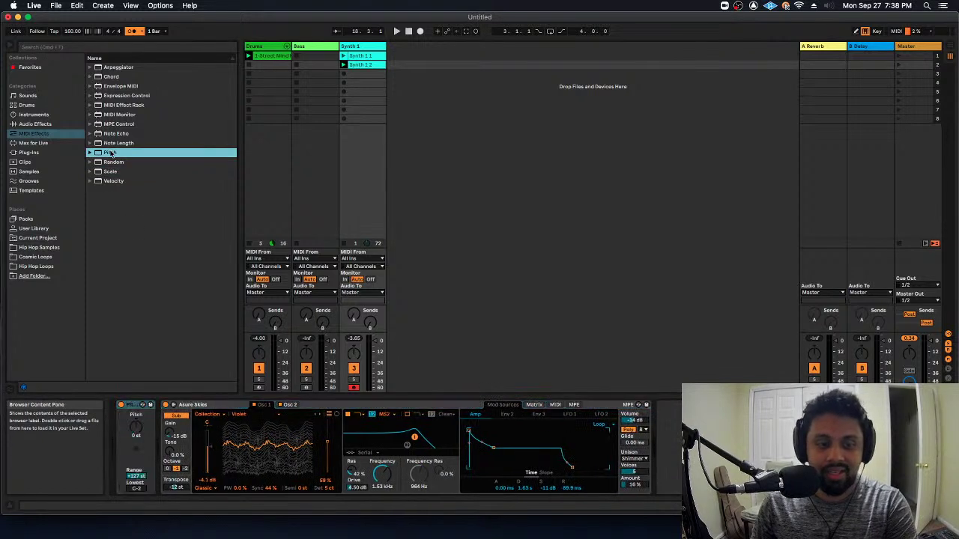
Try shifting the Pitch effect's transposition while playing notes, then reset it to 0 st.
left_click(136, 432)
mouse_move(135, 432)
left_mouse_down()
mouse_move(136, 442)
mouse_move(136, 421)
left_mouse_up()
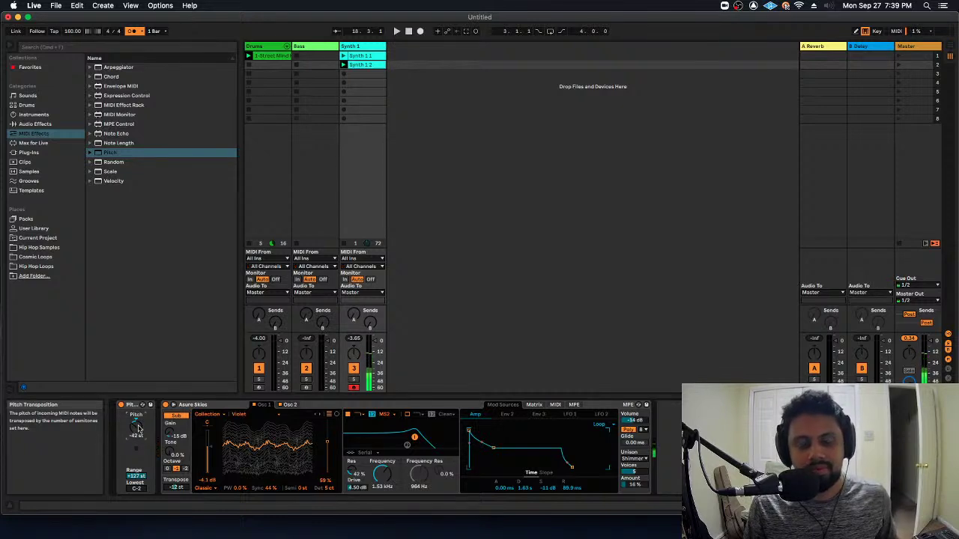
double_click(136, 427)
Delete the Synth 1 2 clip and add a Velocity effect with Drive 0.43, Comp. 0.70 and Out Hi 72.
key("Delete")
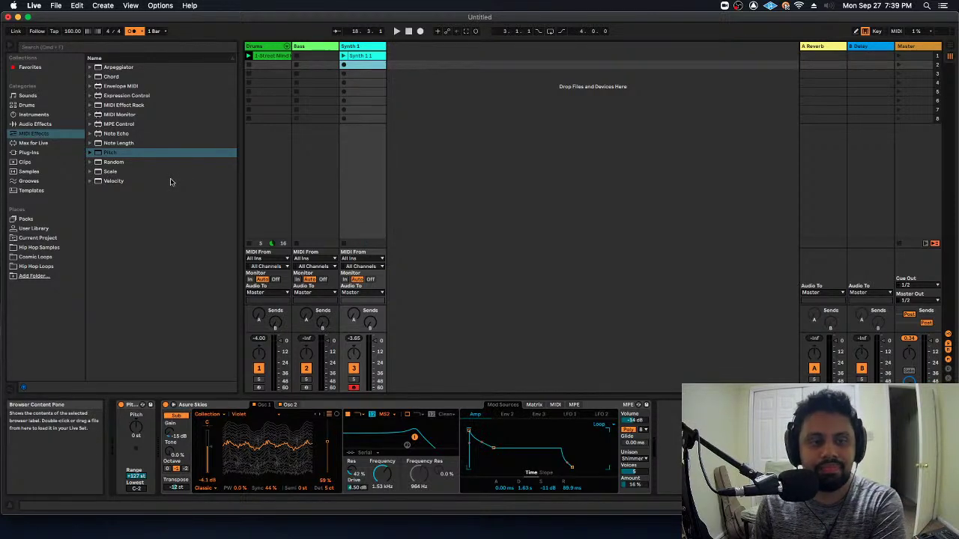
double_click(170, 181)
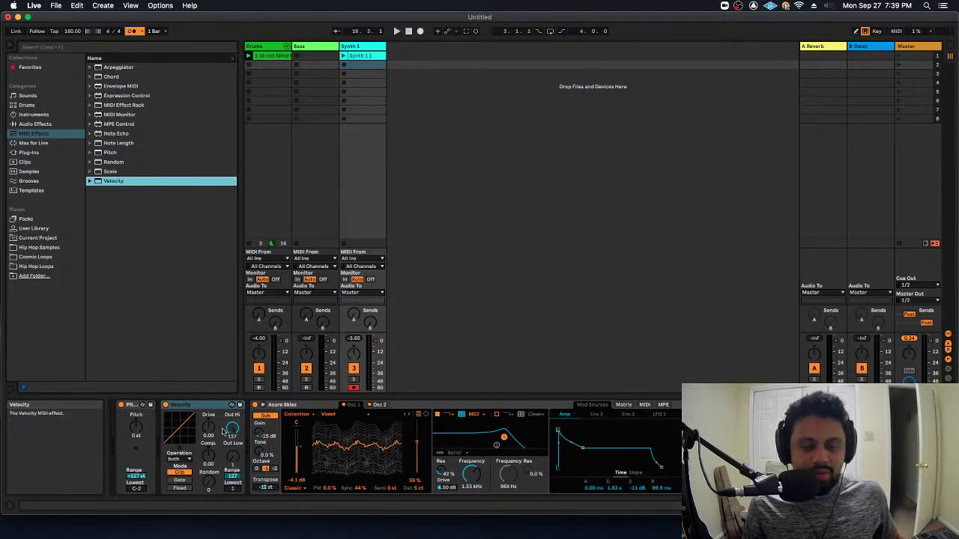
left_click_drag(209, 424, 209, 397)
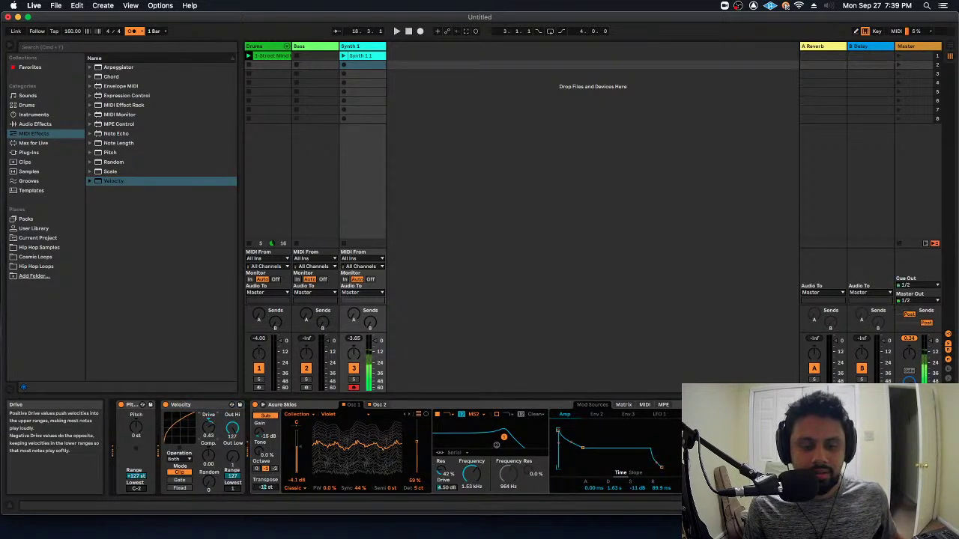
left_click_drag(209, 454, 233, 485)
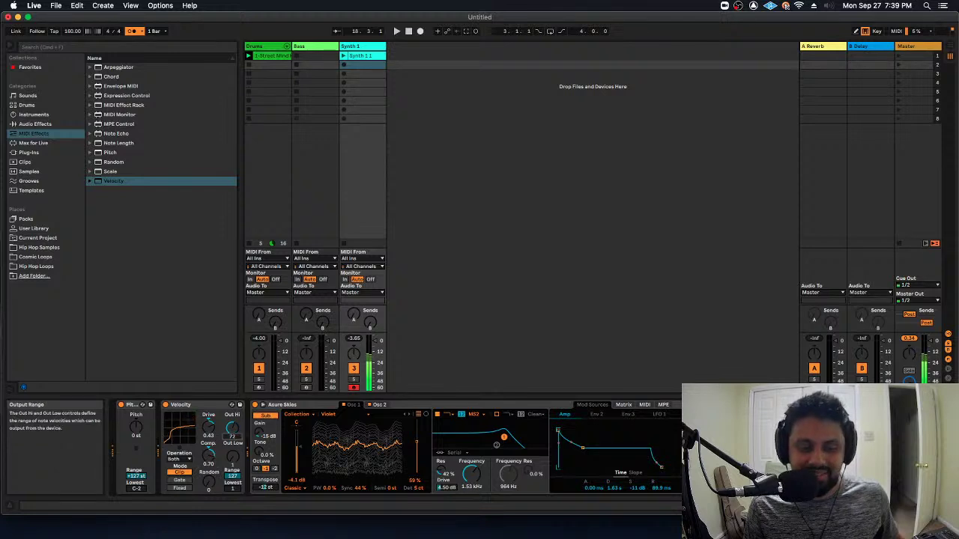
Delete the Velocity and Pitch effects from Synth 1's device chain.
left_click(207, 406)
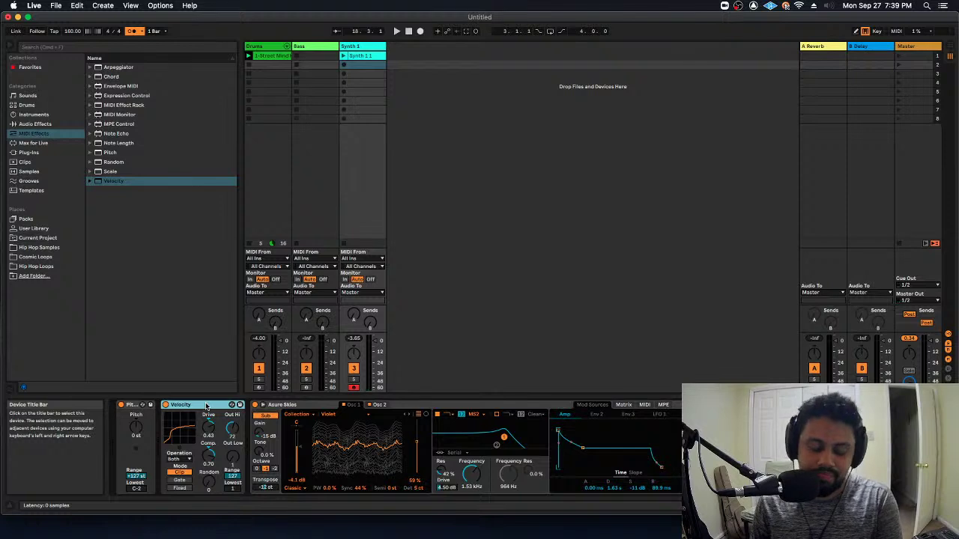
key("BackSpace")
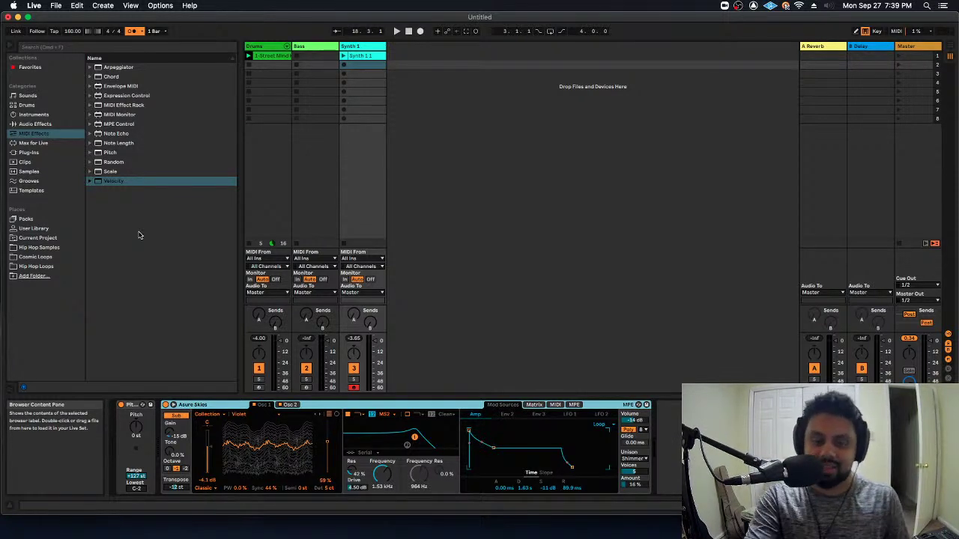
left_click(130, 406)
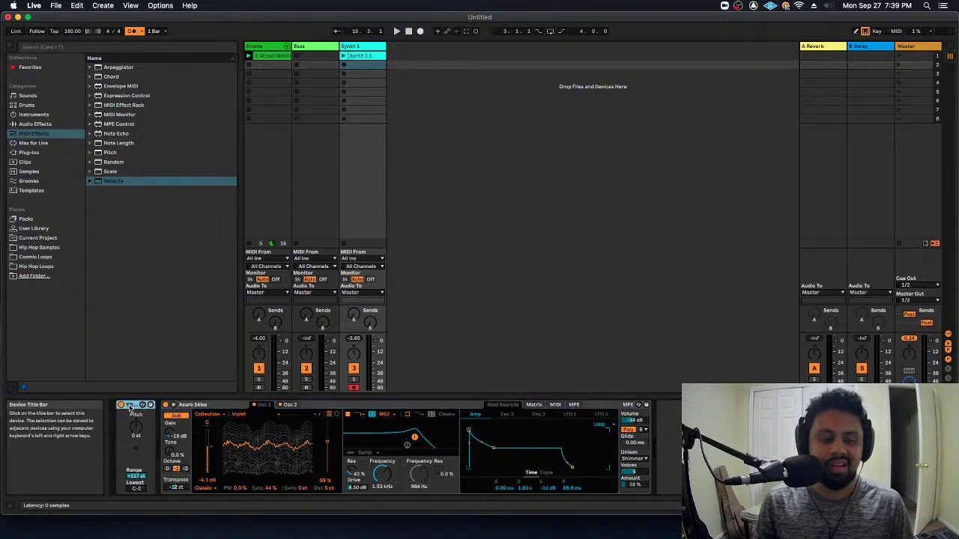
key("Delete")
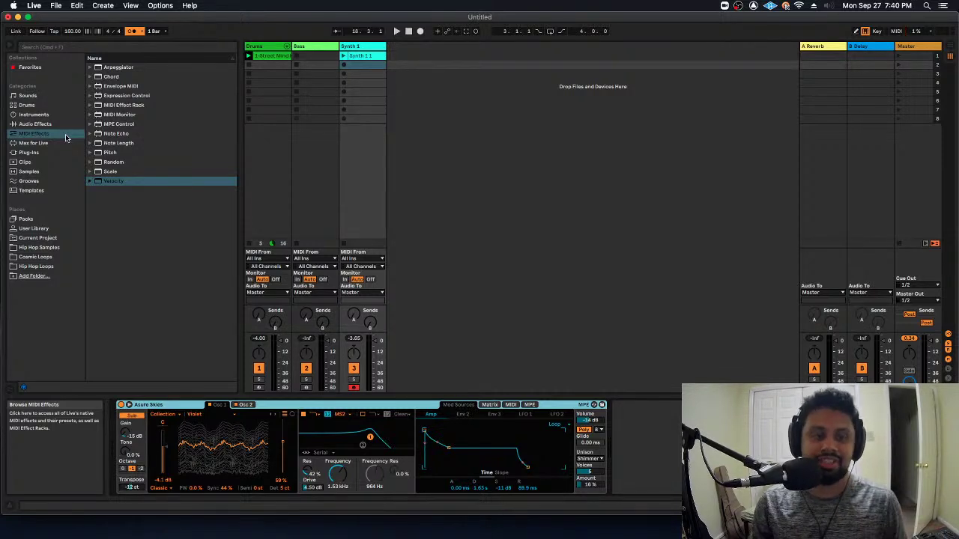
left_click(126, 69)
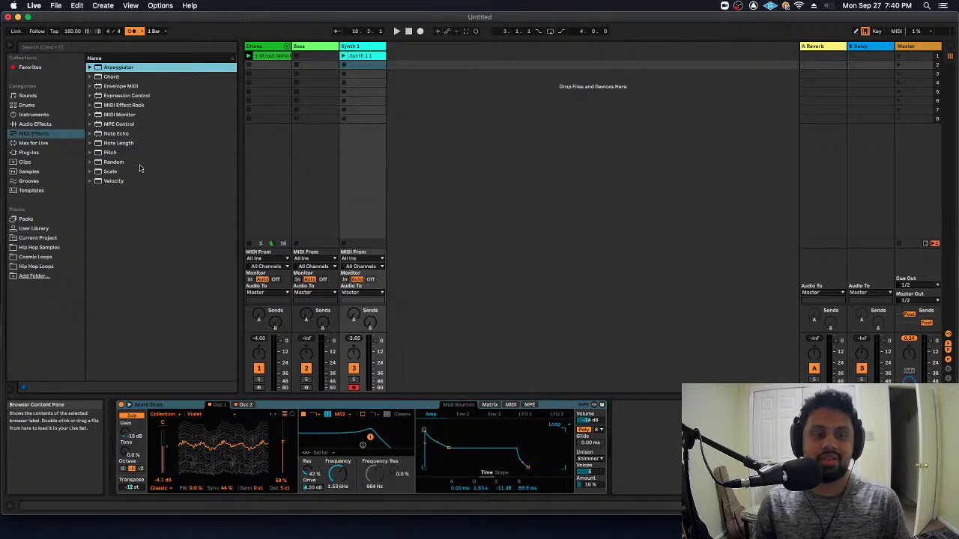
left_click(158, 163)
left_click(157, 172)
left_click(161, 68)
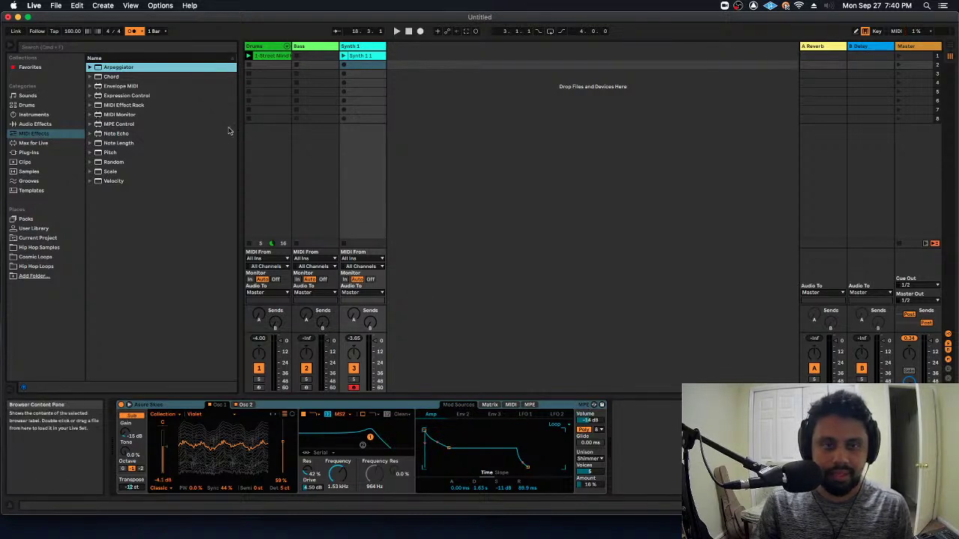
Delete the Synth 1 1 clip, then open the recent set Warpi.als without saving the untitled set.
left_click(373, 61)
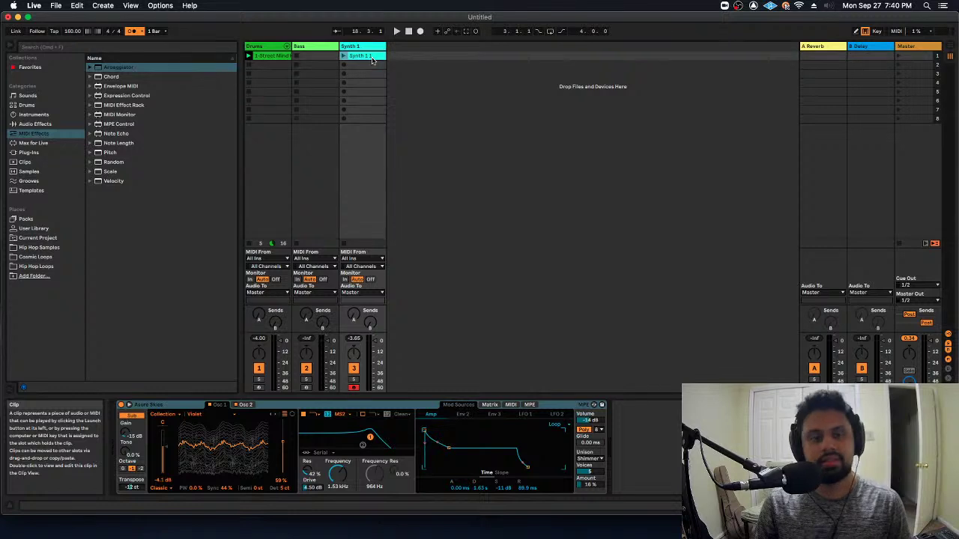
left_click(56, 5)
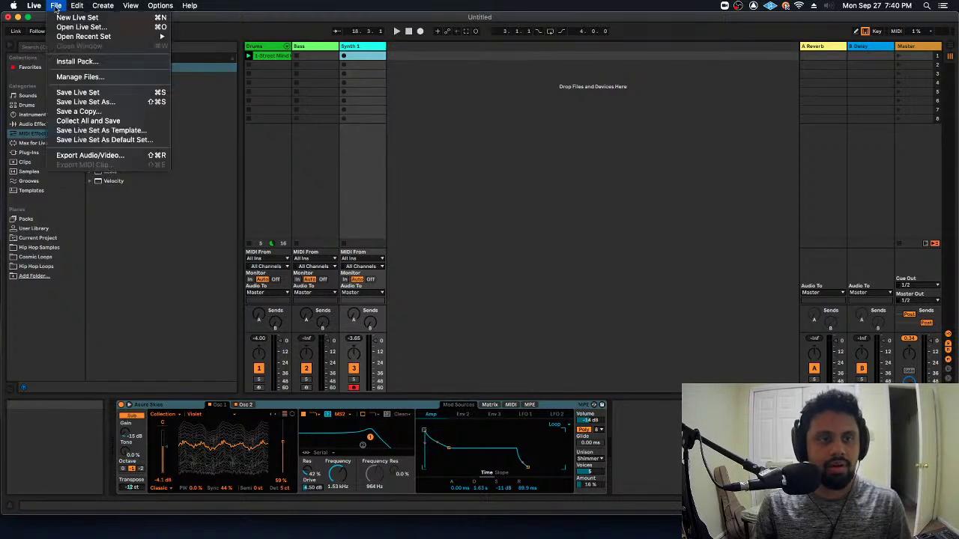
mouse_move(72, 36)
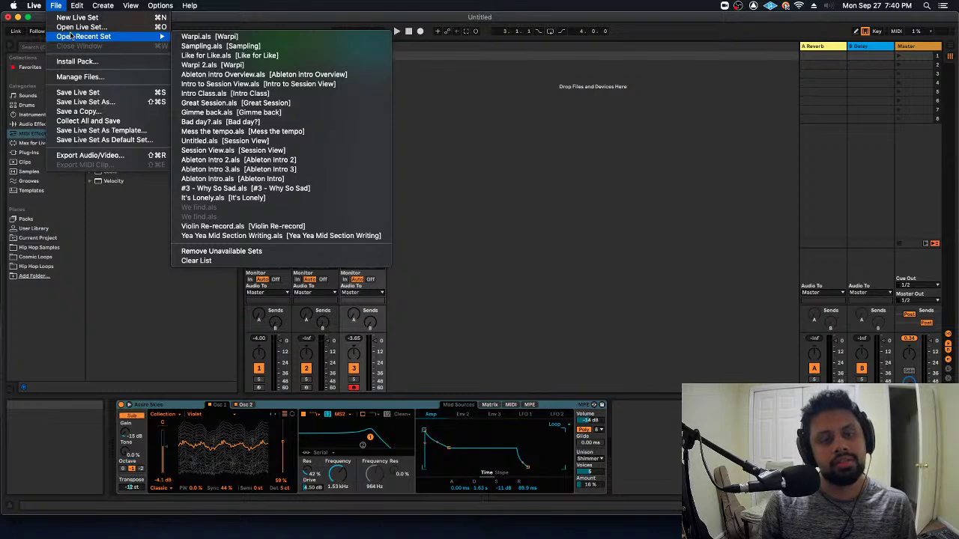
left_click(328, 36)
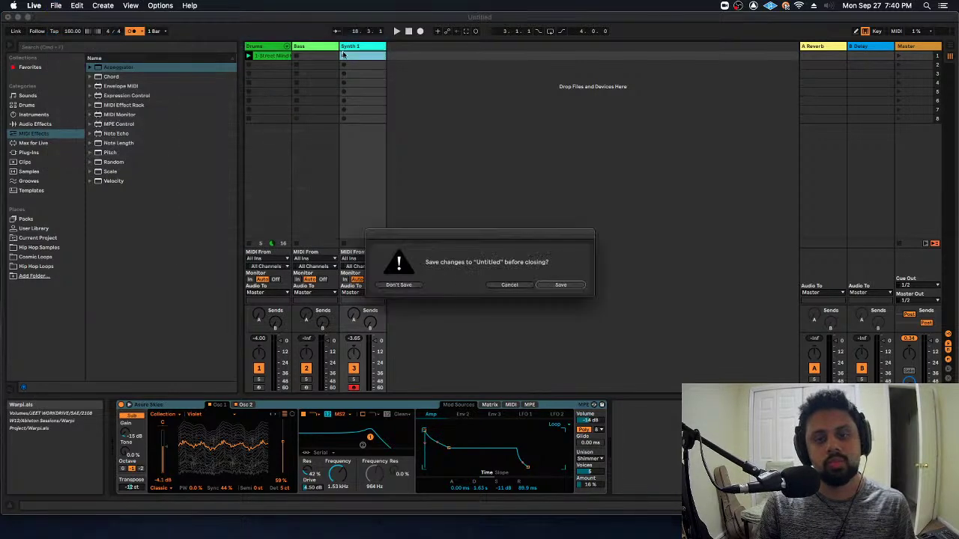
left_click(391, 286)
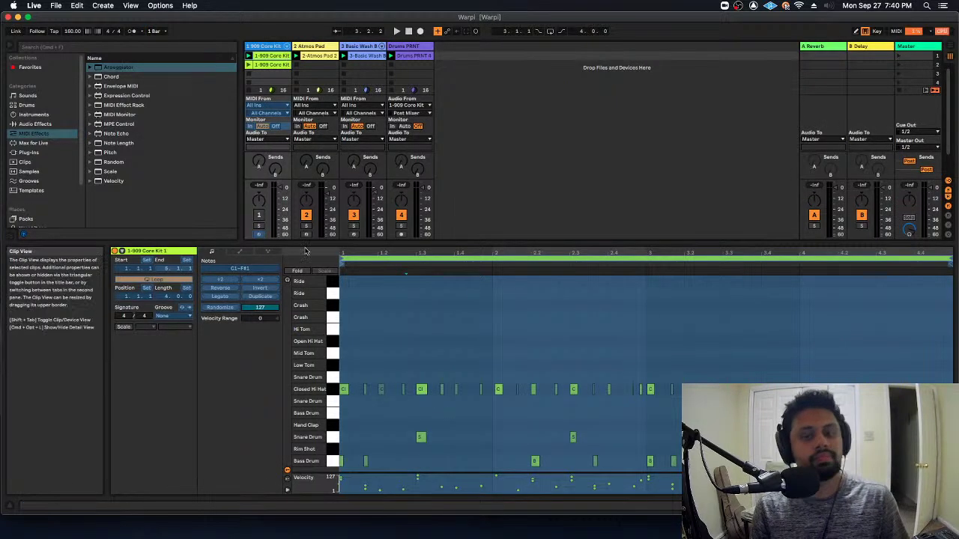
Launch the first scene, then delete the 1-909 Core Kit track.
left_click(901, 56)
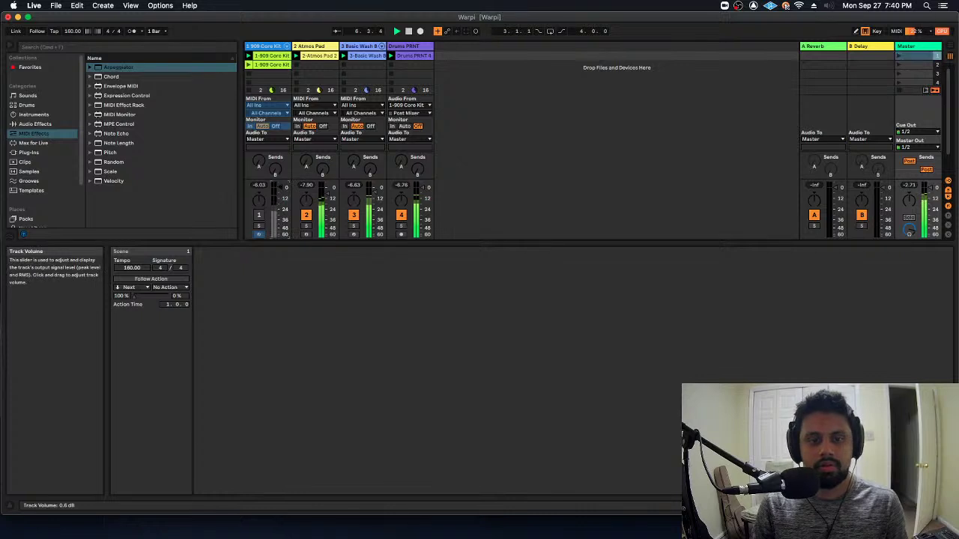
left_click(280, 48)
right_click(281, 48)
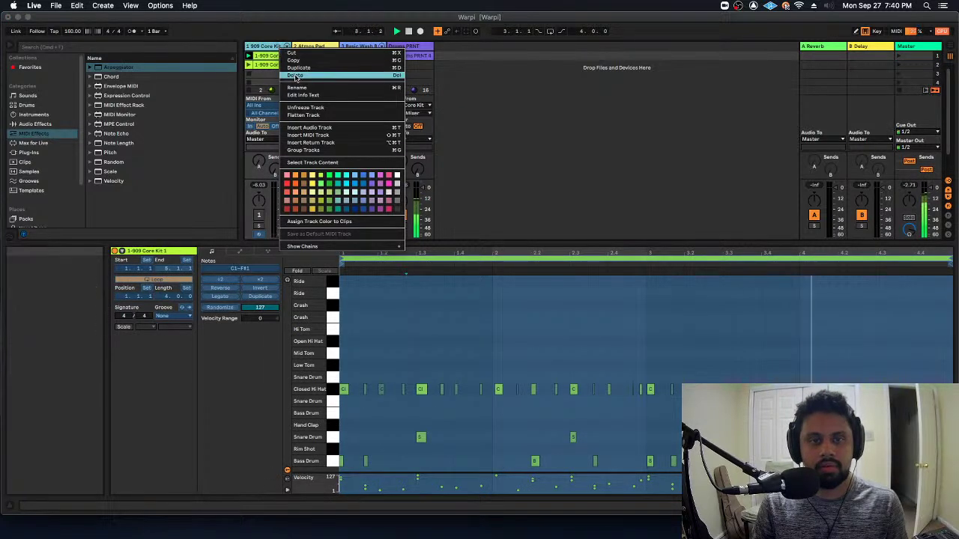
left_click(296, 78)
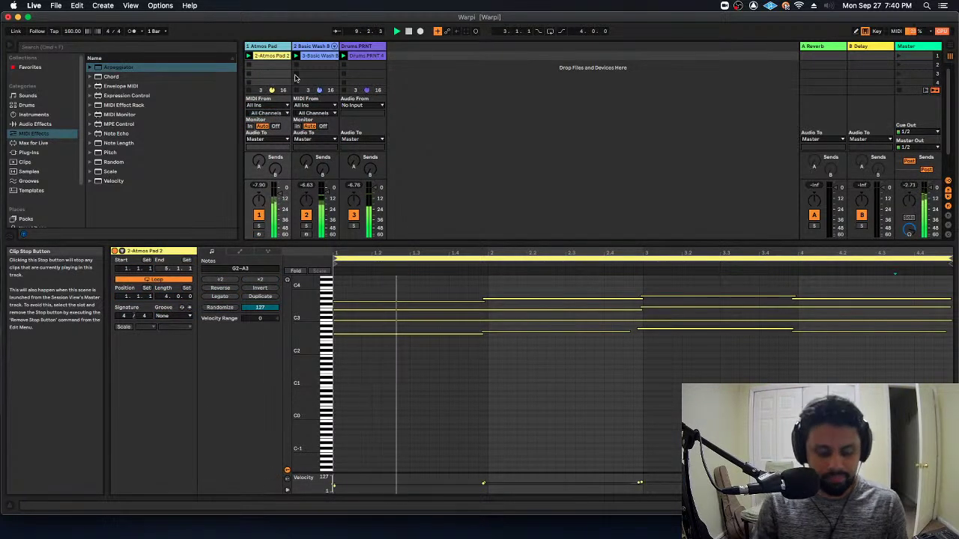
Save the Live Set under the new name "Warpi 3" in the Warpi Project folder.
left_click(55, 6)
left_click(85, 102)
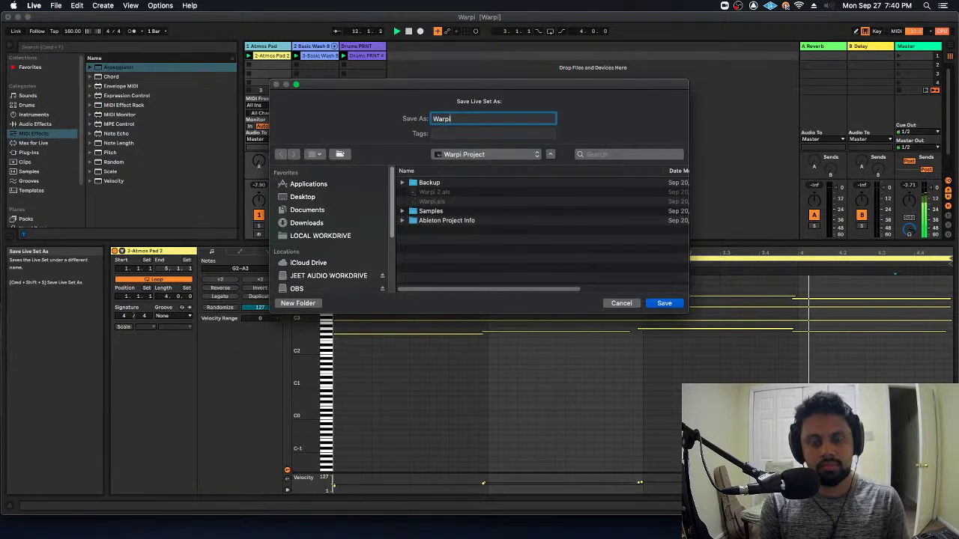
key("Return")
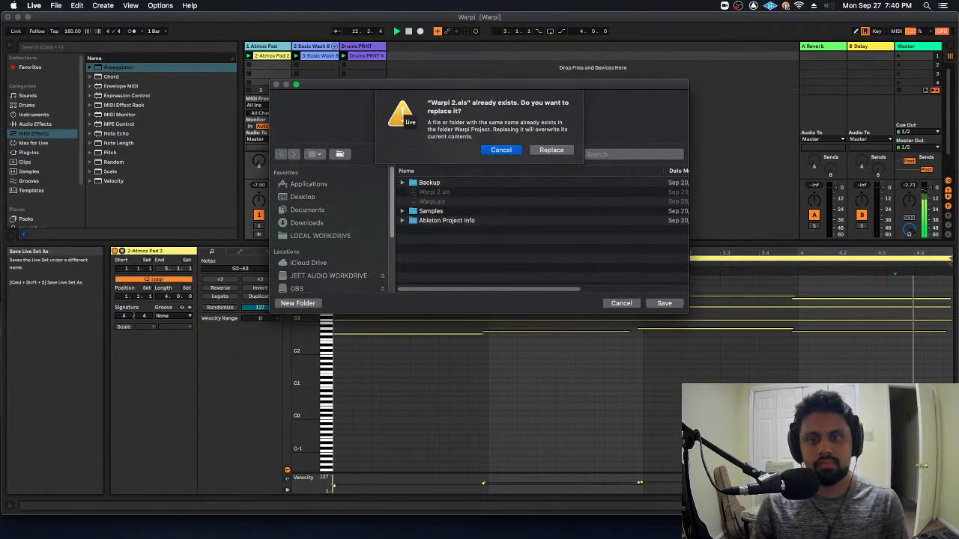
left_click(494, 149)
type("Warpi 3")
key("Return")
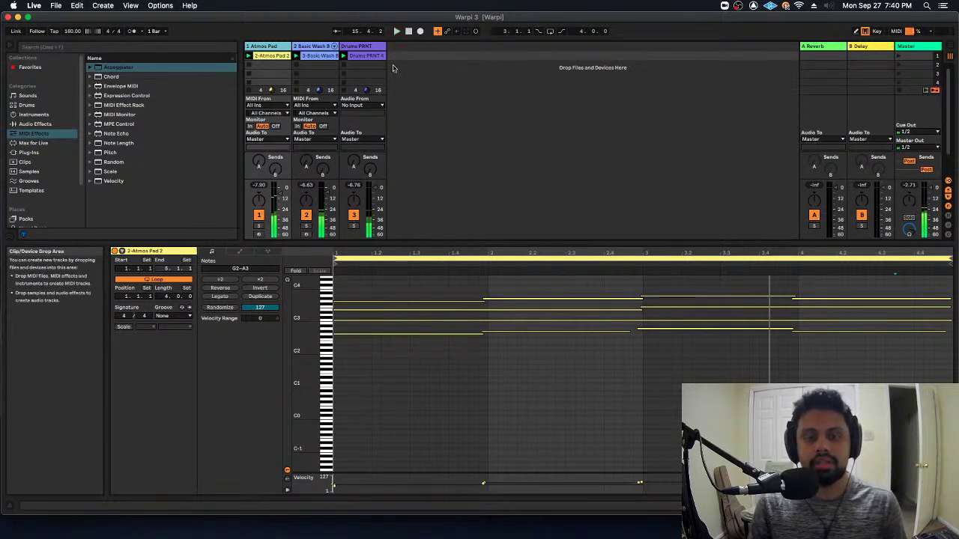
Move the Drums PRNT track ahead of Atmos Pad, then play the set briefly with the track's device chain shown.
left_click(367, 48)
left_click(280, 47)
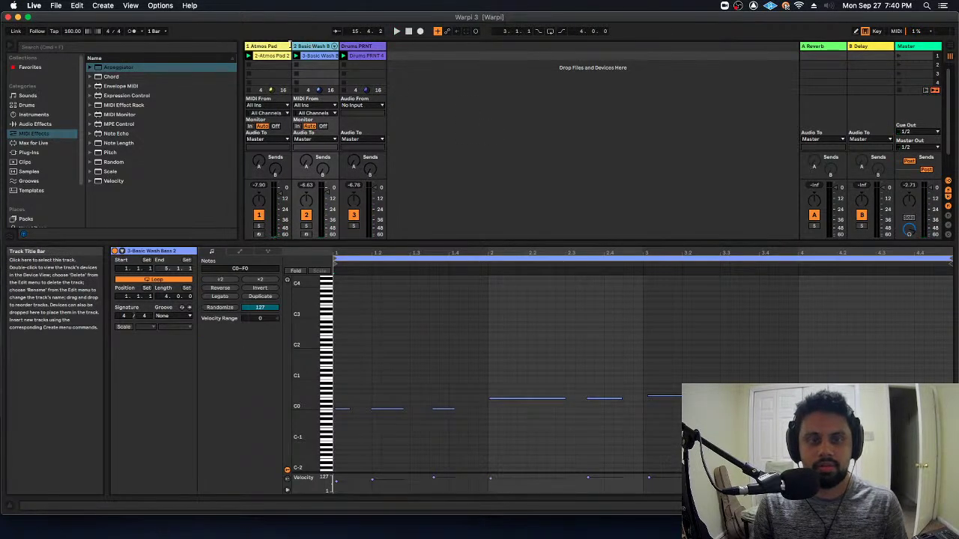
left_click_drag(367, 47, 269, 47)
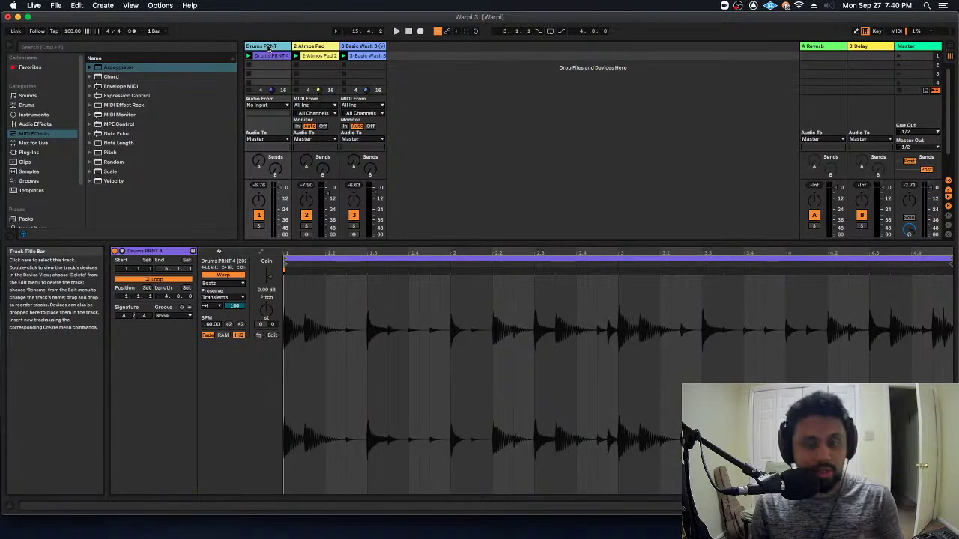
key("space")
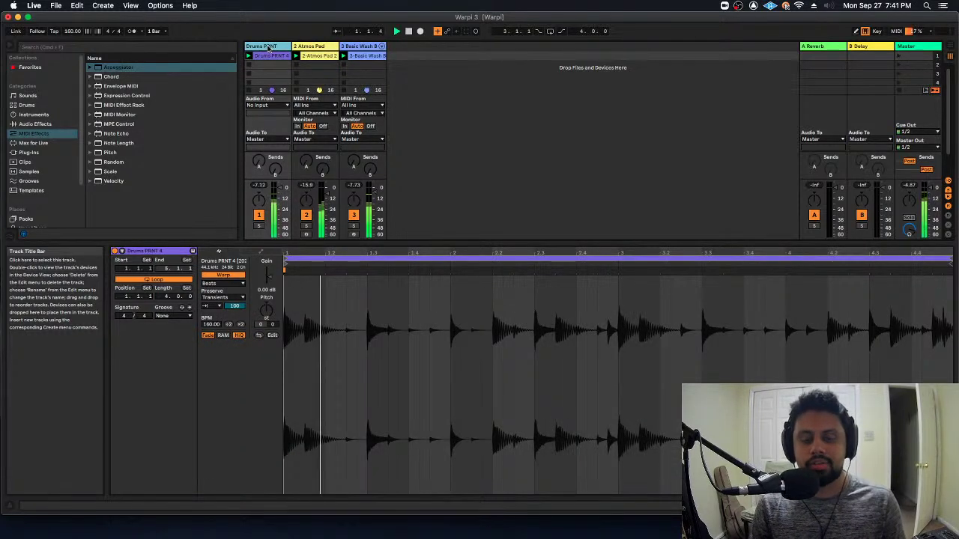
key("shift+Tab")
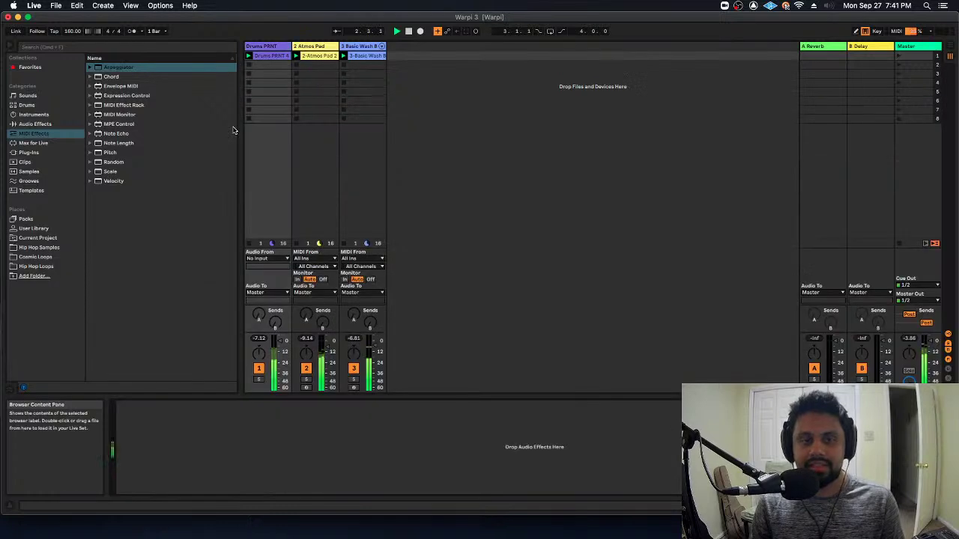
key("space")
Add an EQ Eight from the EQ & Filters audio effects to the Drums PRNT track.
left_click(282, 47)
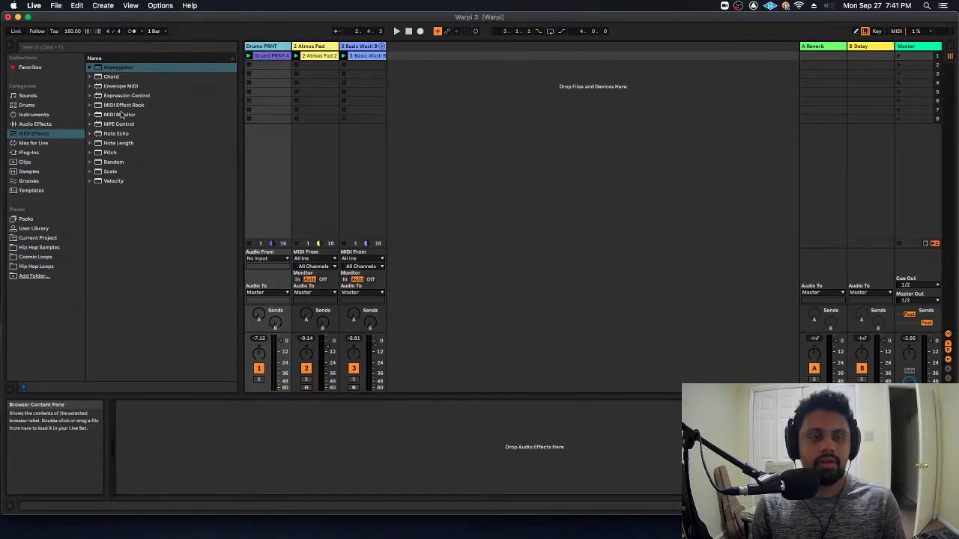
left_click(56, 125)
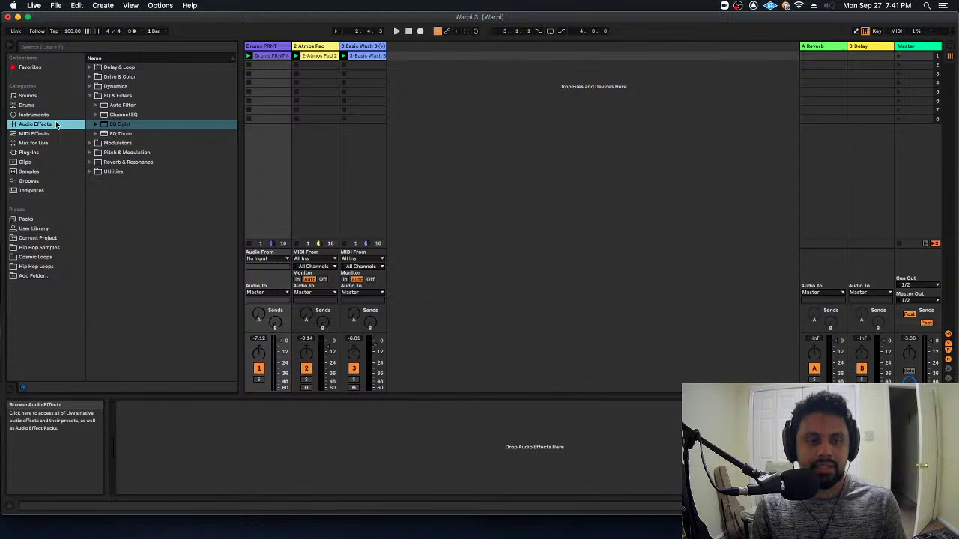
left_click(89, 95)
left_click(135, 78)
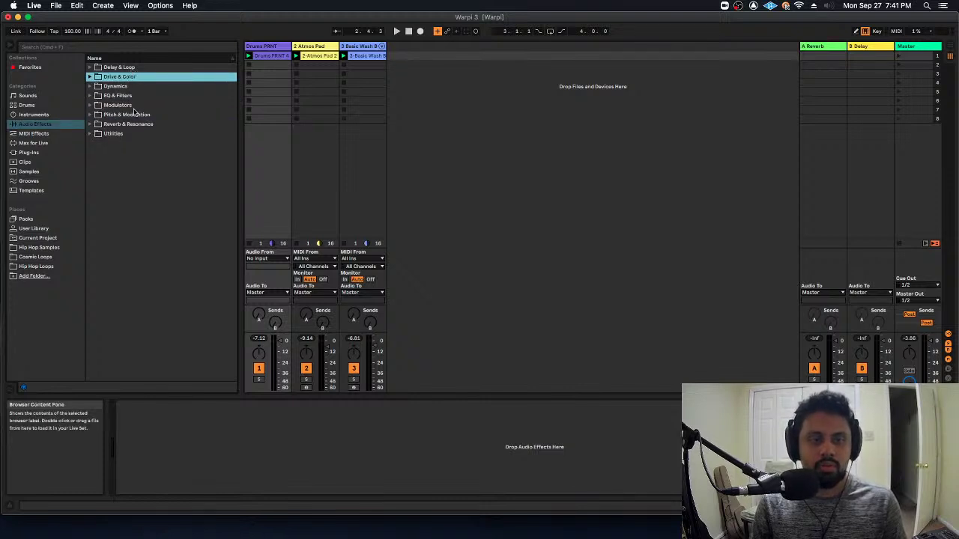
double_click(123, 96)
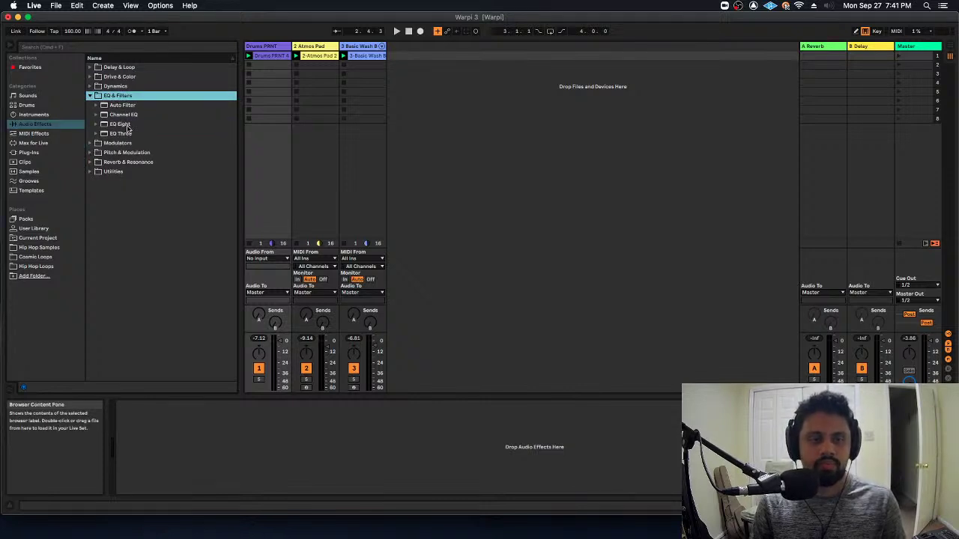
left_click(121, 126)
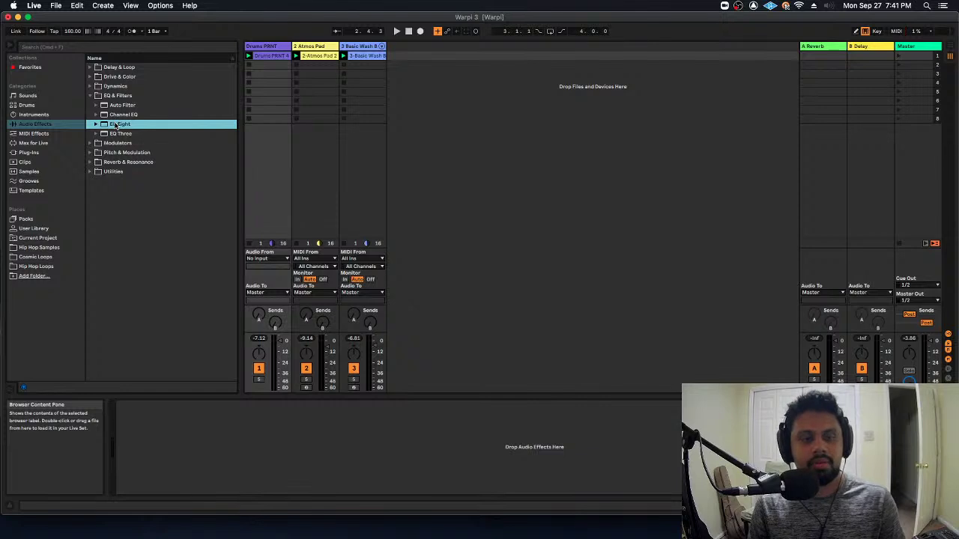
double_click(116, 126)
Solo the Drums PRNT track during playback and raise EQ Eight band 4 to 6.32 dB at 3.67 kHz.
key("space")
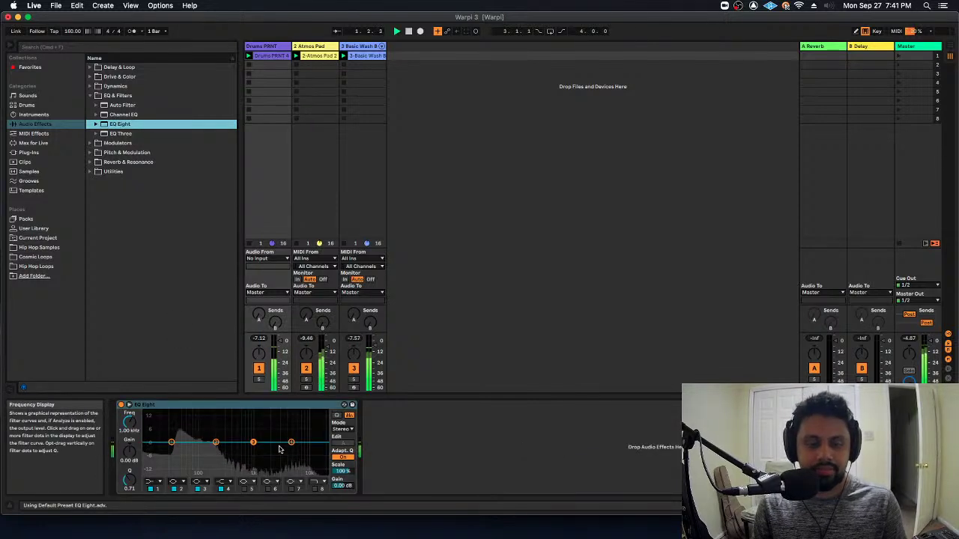
left_click(262, 382)
mouse_move(291, 442)
left_mouse_down()
mouse_move(290, 419)
mouse_move(284, 430)
left_mouse_up()
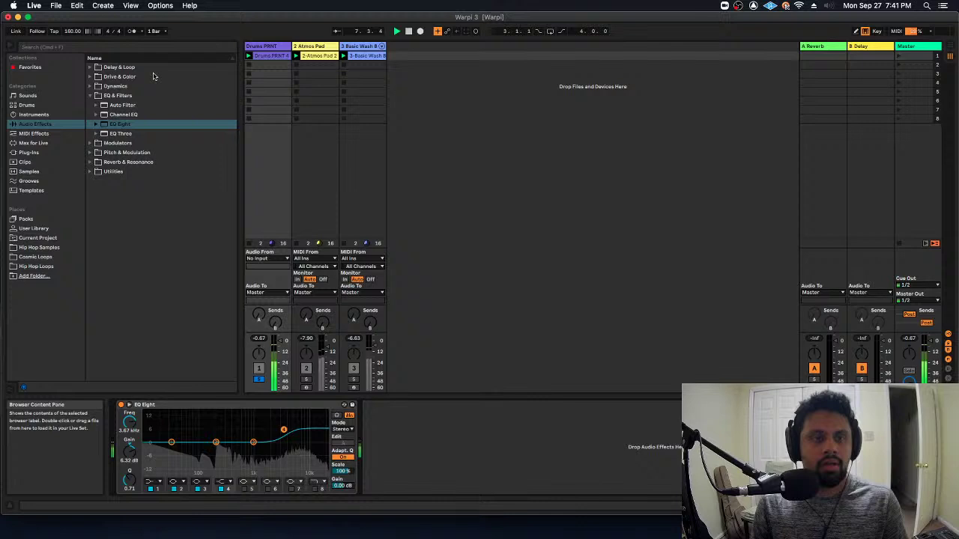
Open the recent set Intro to Session View.als.
left_click(60, 4)
mouse_move(83, 37)
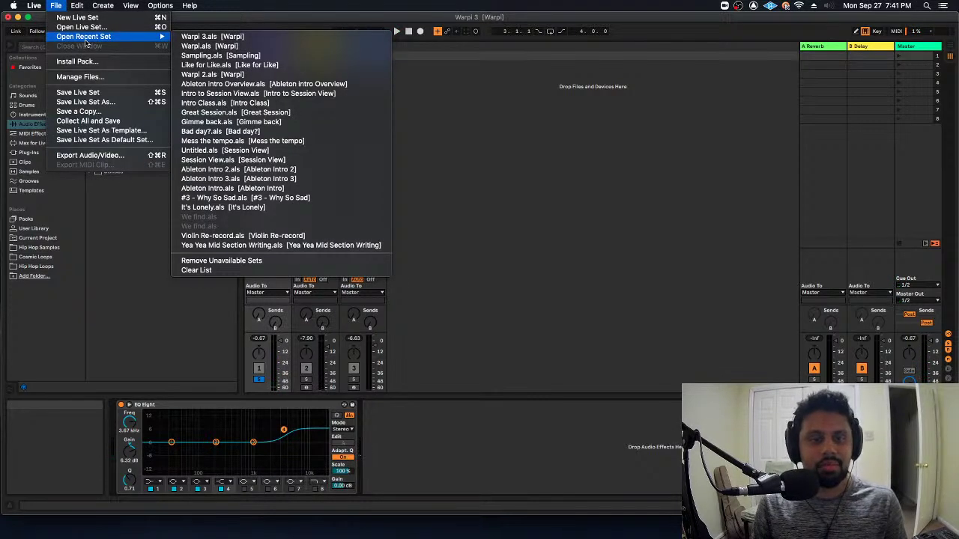
left_click(304, 93)
left_click(410, 289)
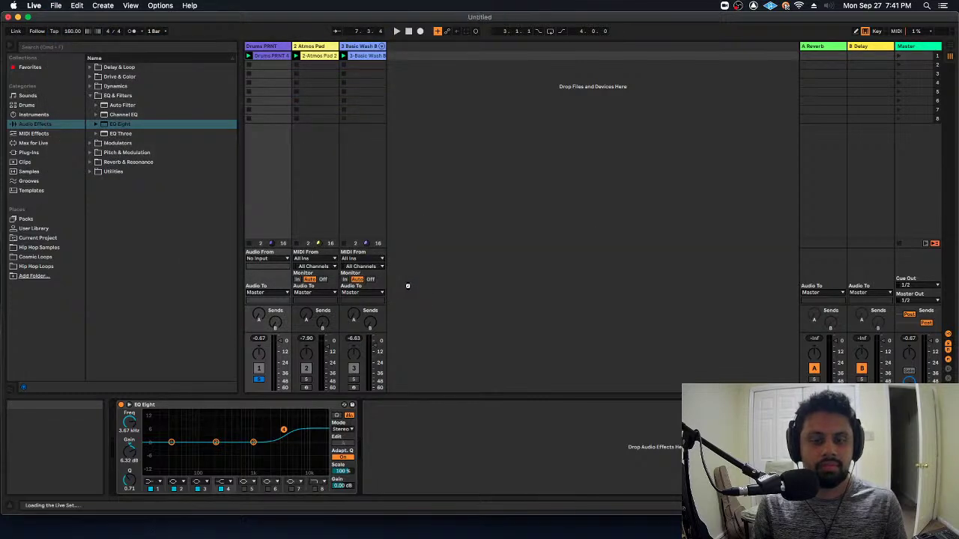
Play through the song by launching the Intro, Verse and Chorus scenes.
left_click(899, 63)
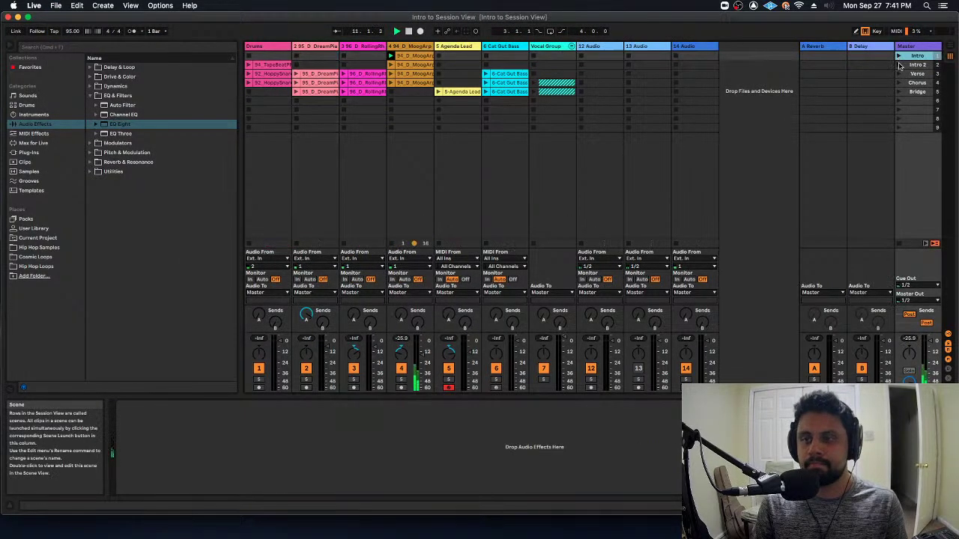
left_click(899, 74)
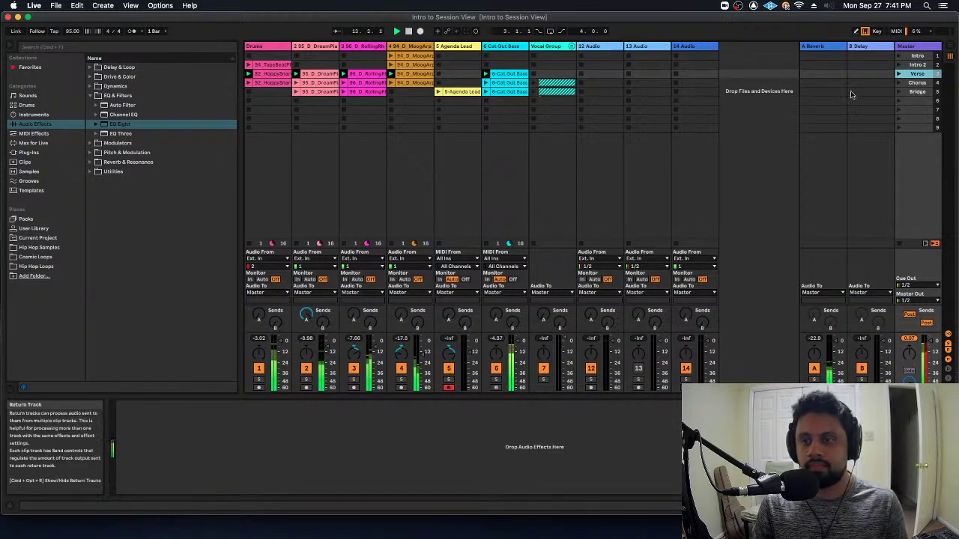
left_click(899, 82)
Look at the tracks inside the Vocal Group and the EQ Eight curve on the group.
left_click(572, 46)
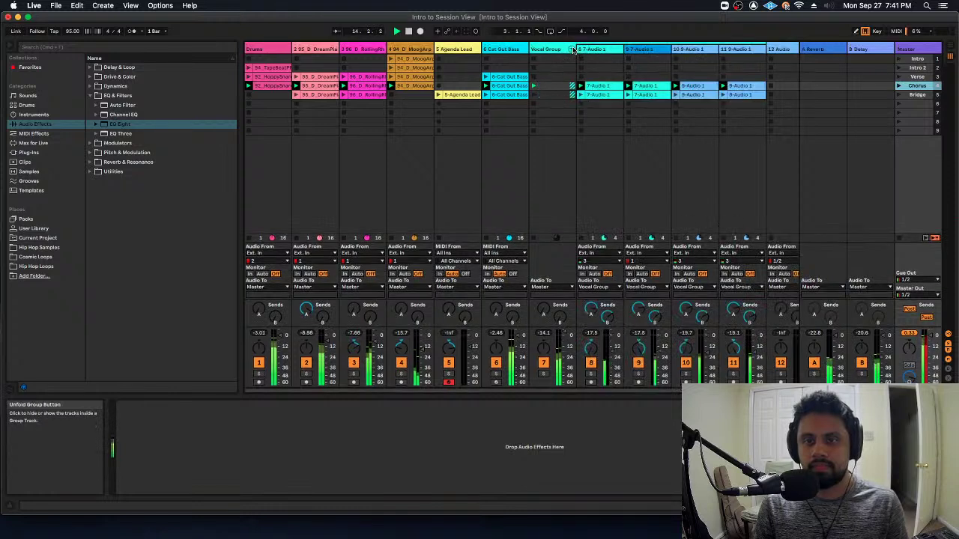
left_click(572, 47)
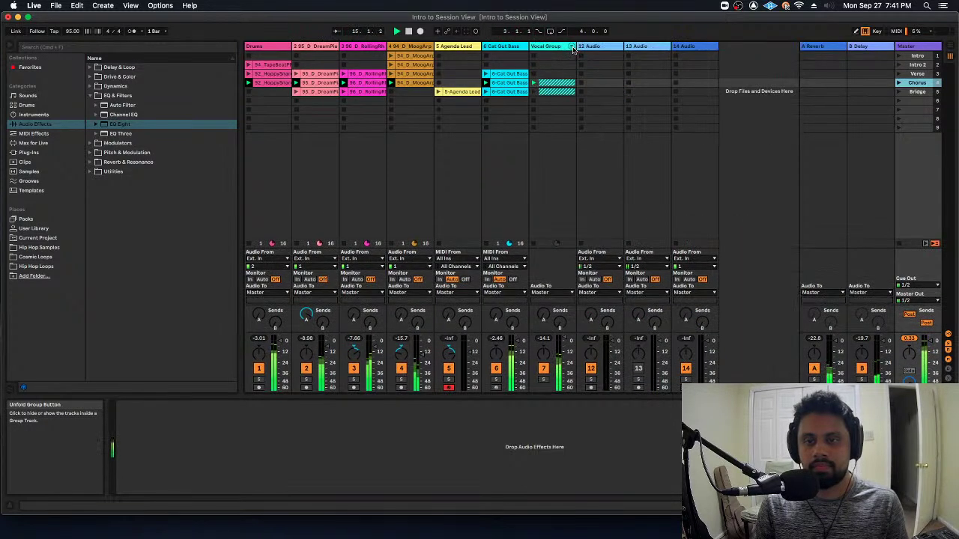
left_click(547, 47)
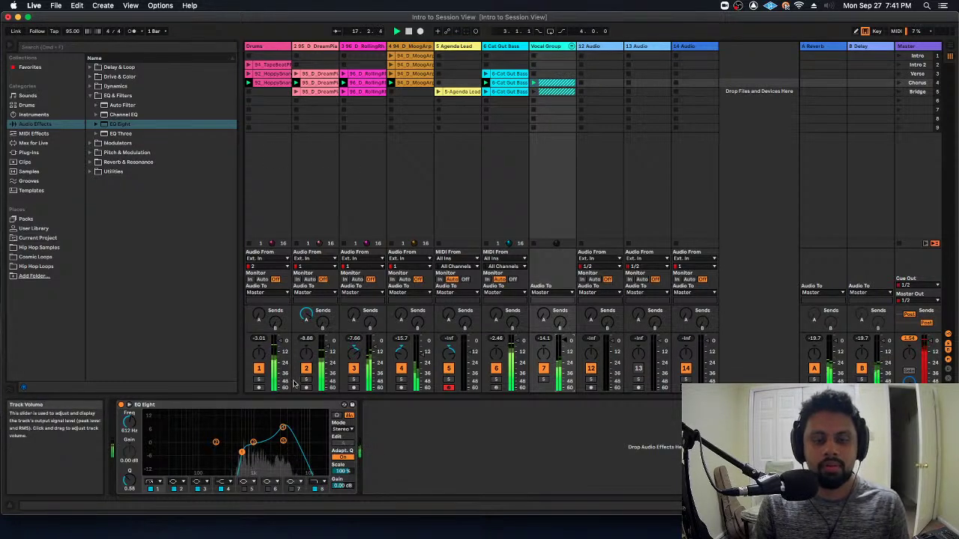
Solo the Drums track, add an EQ Eight to it, and raise band 4 to 4.34 dB at 4.06 kHz.
left_click(260, 382)
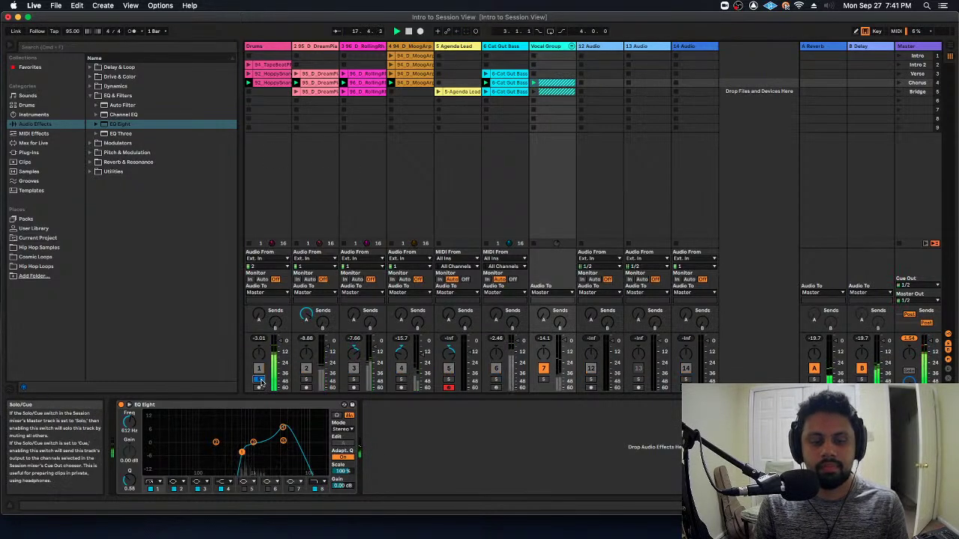
left_click(272, 146)
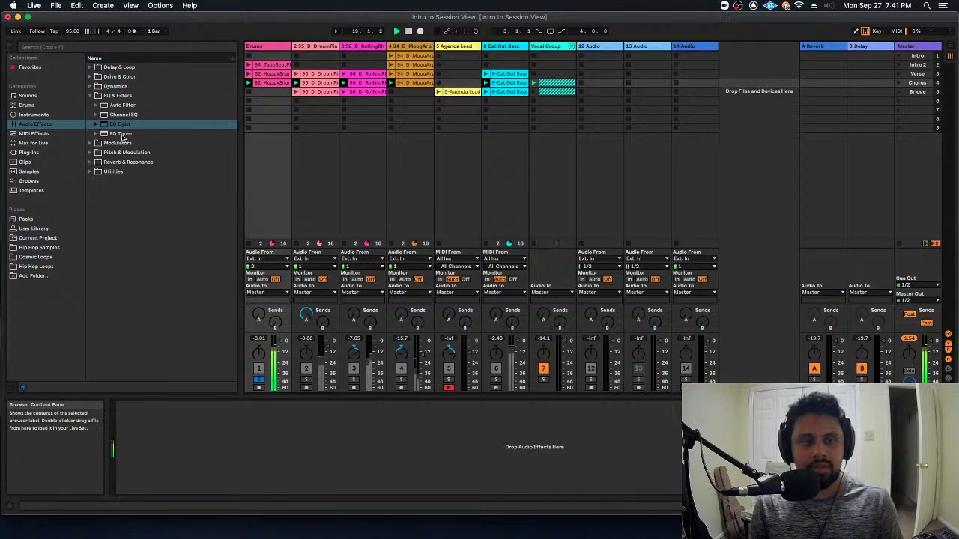
left_click(45, 126)
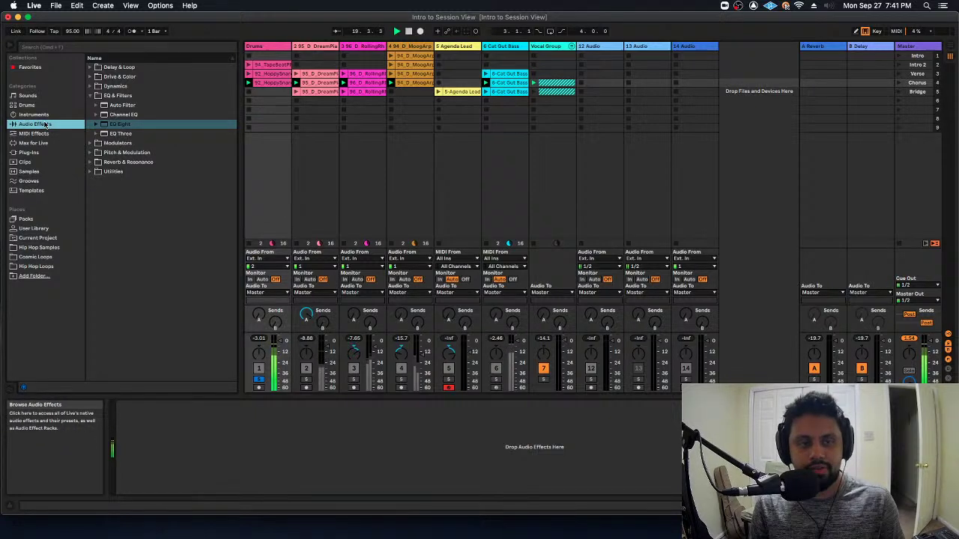
double_click(159, 126)
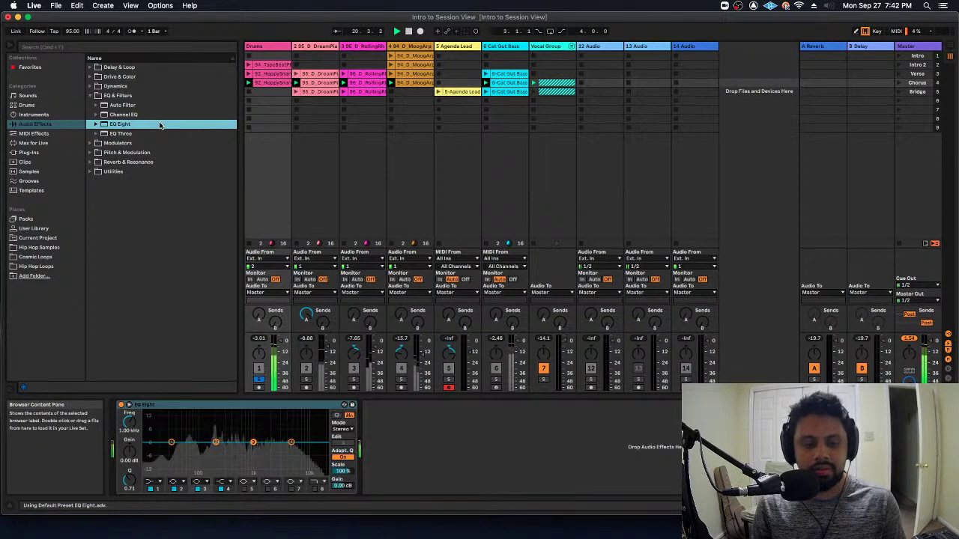
left_click(290, 442)
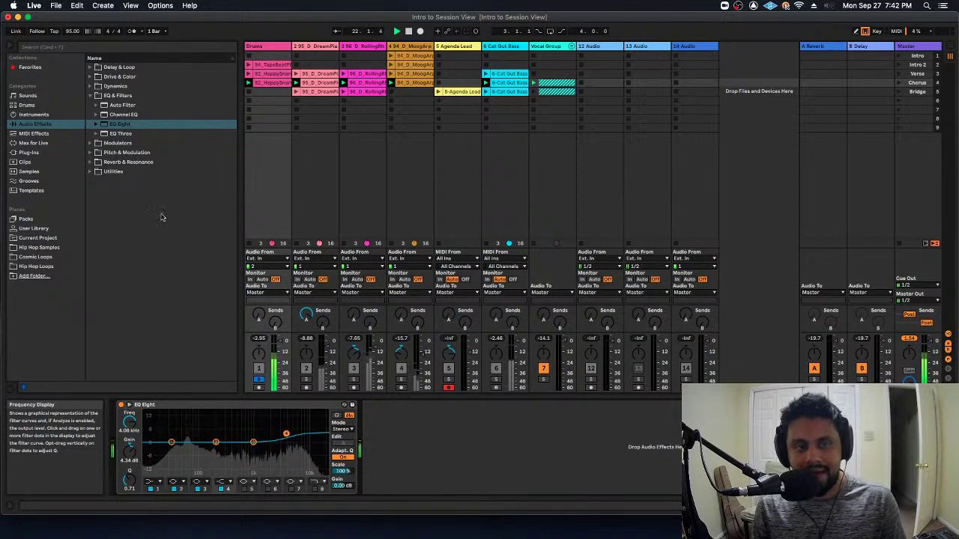
Add a Compressor after the Drums track's EQ Eight, with threshold -12.9 dB, attack 28.3 ms and release 241 ms.
left_click(89, 96)
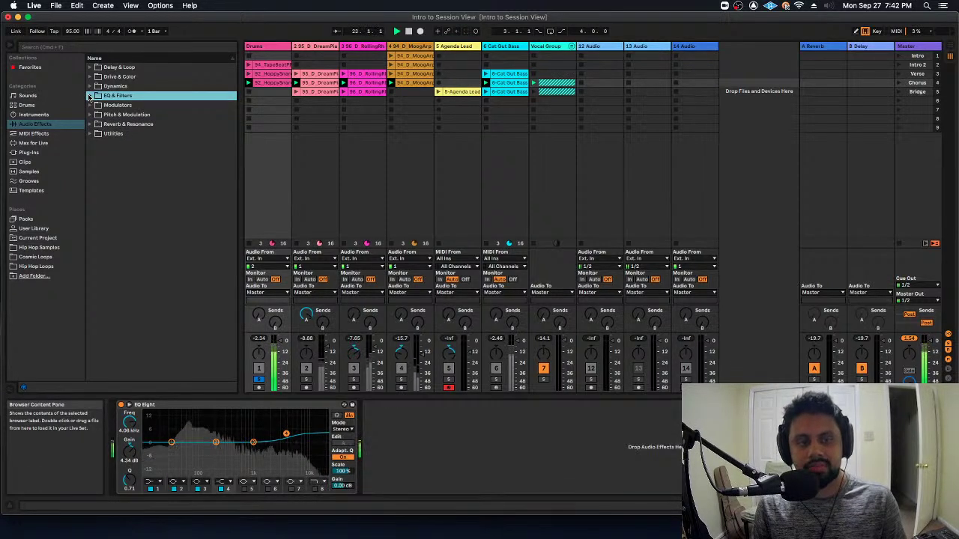
left_click(90, 86)
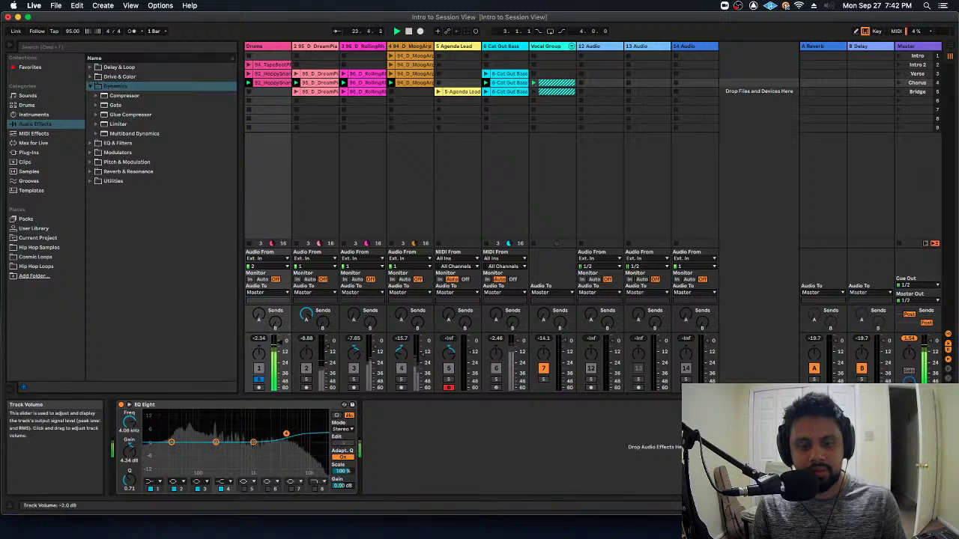
double_click(117, 96)
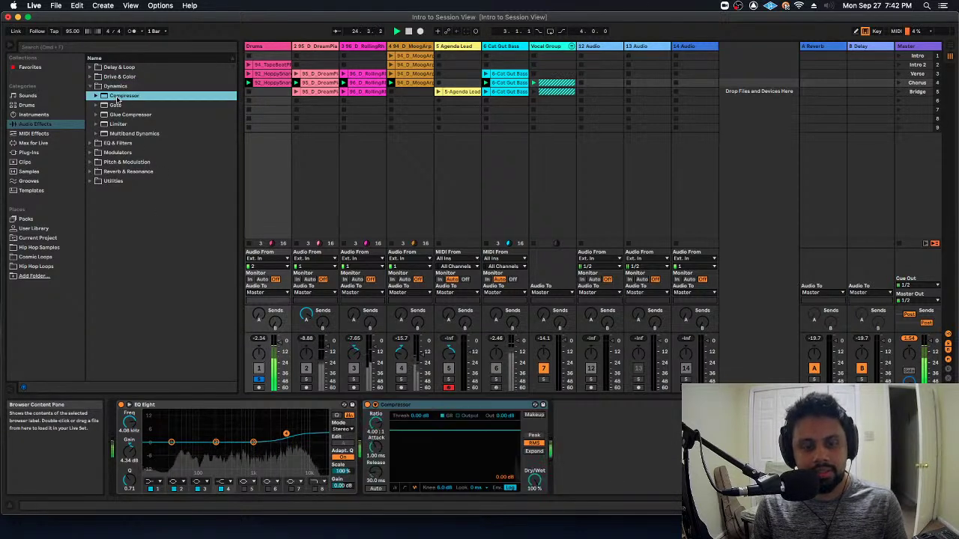
left_click_drag(509, 430, 509, 438)
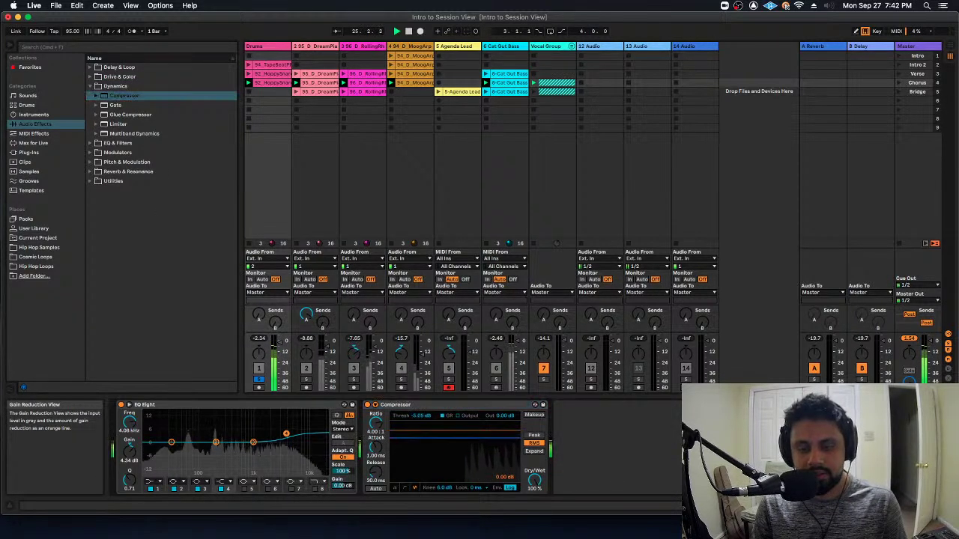
left_click_drag(375, 456, 375, 449)
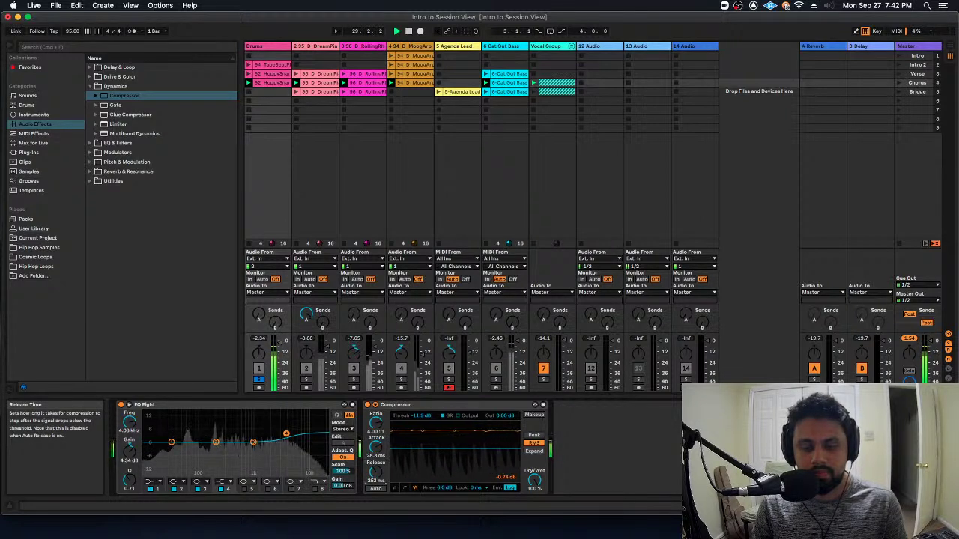
left_click_drag(376, 472, 376, 474)
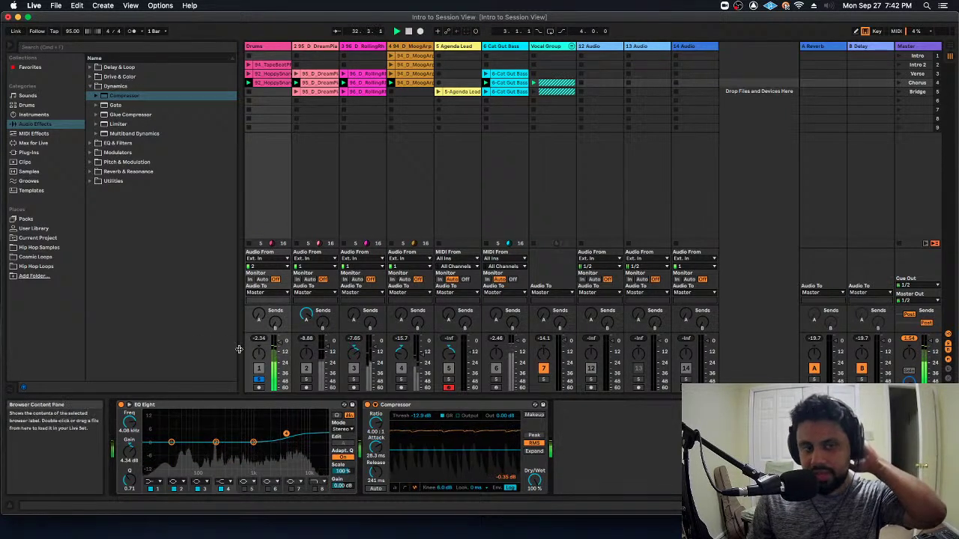
Collapse the Dynamics folder and look through the Utilities, Reverb & Resonance, Pitch & Modulation and Modulators audio effects.
left_click(90, 88)
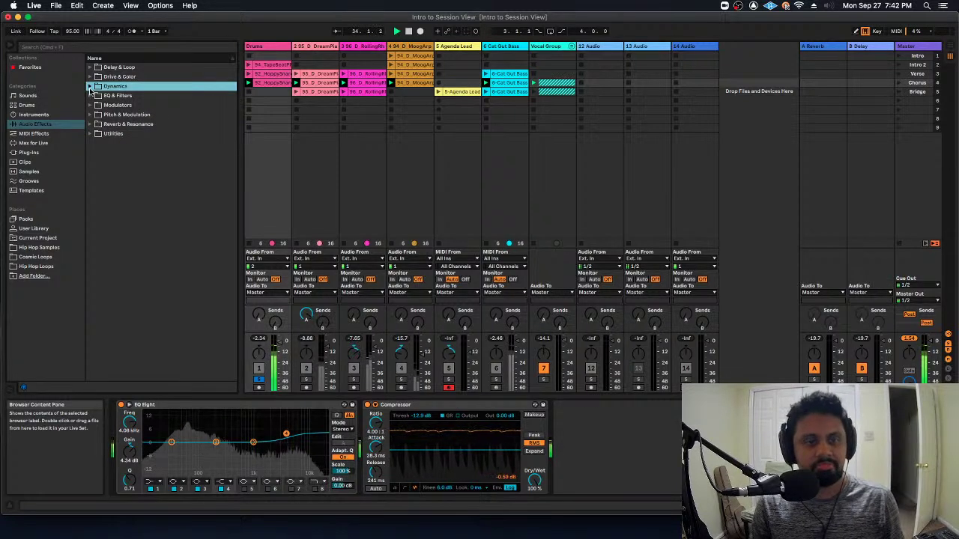
left_click(91, 135)
left_click(90, 135)
left_click(91, 126)
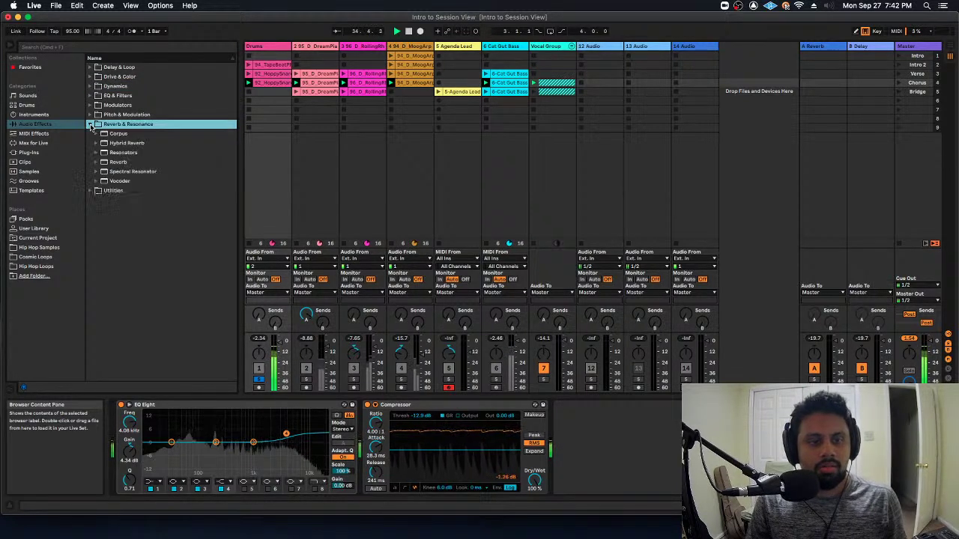
left_click(90, 125)
left_click(91, 116)
left_click(91, 114)
left_click(90, 105)
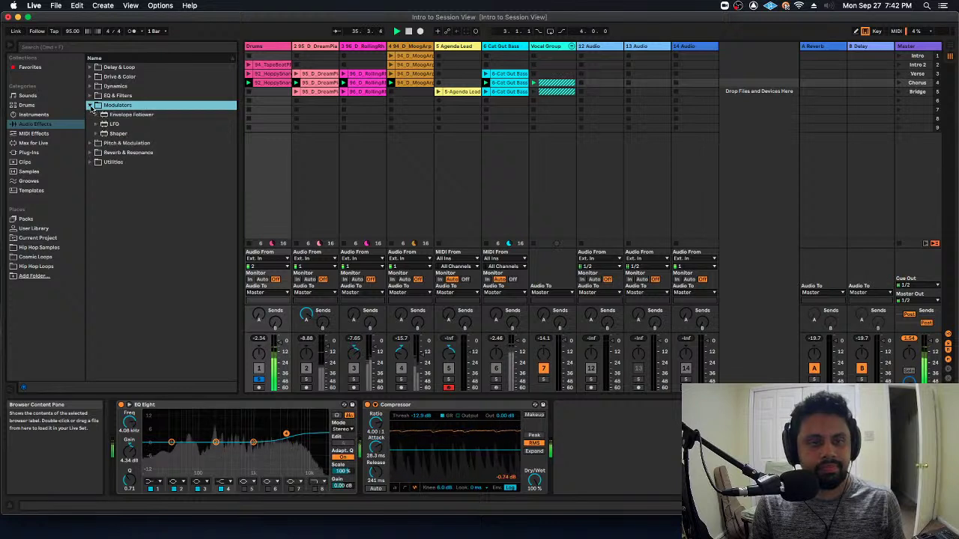
left_click(91, 106)
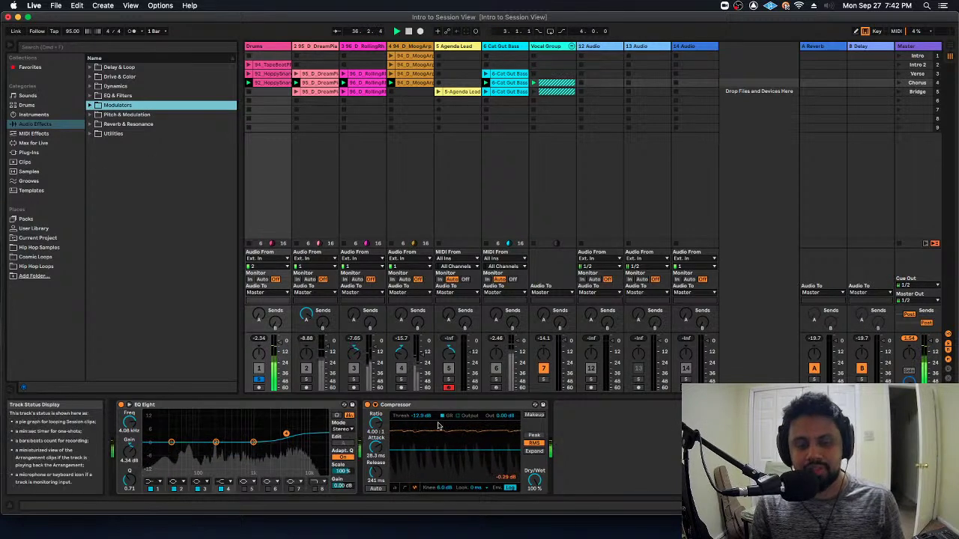
Select the Drums track's Compressor and then its EQ Eight, and switch EQ Eight off and back on.
left_click(409, 406)
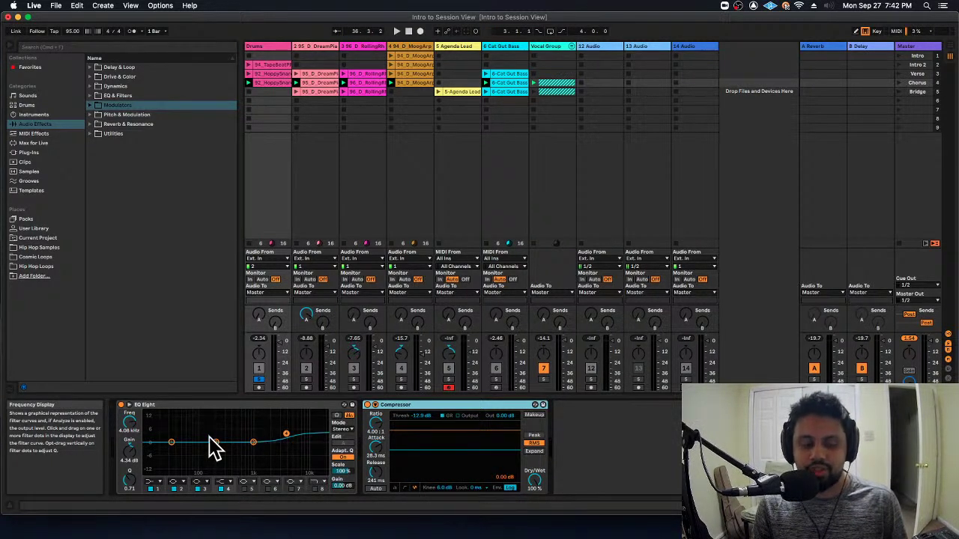
left_click(270, 407)
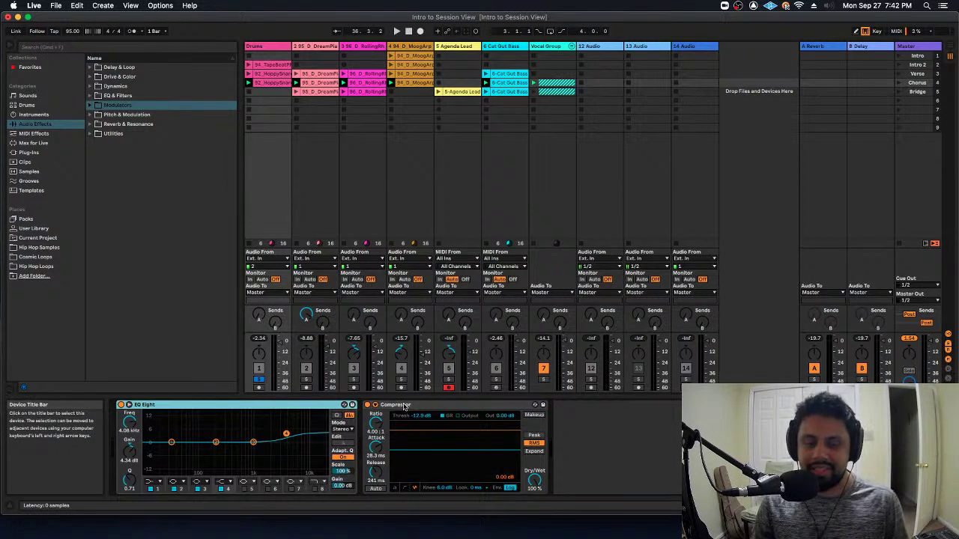
left_click(258, 407)
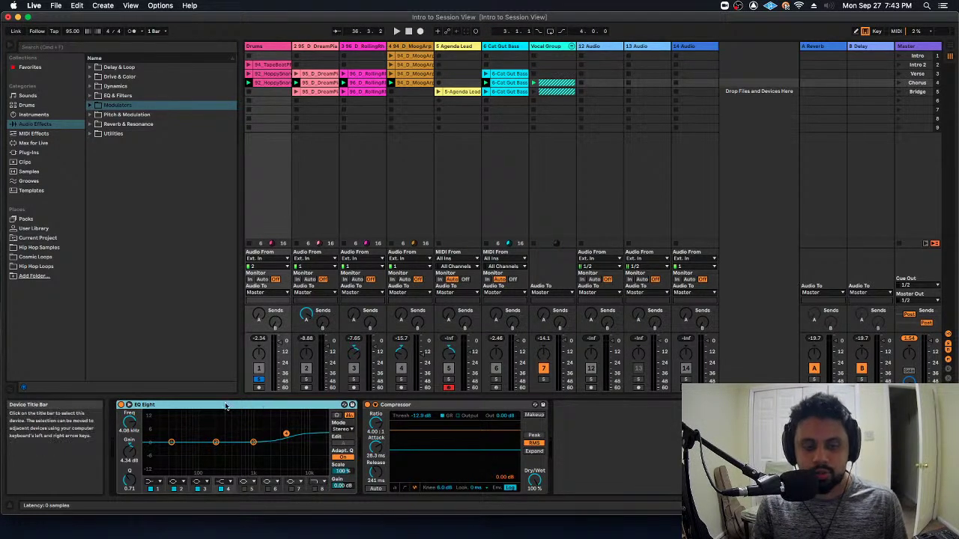
left_click(122, 405)
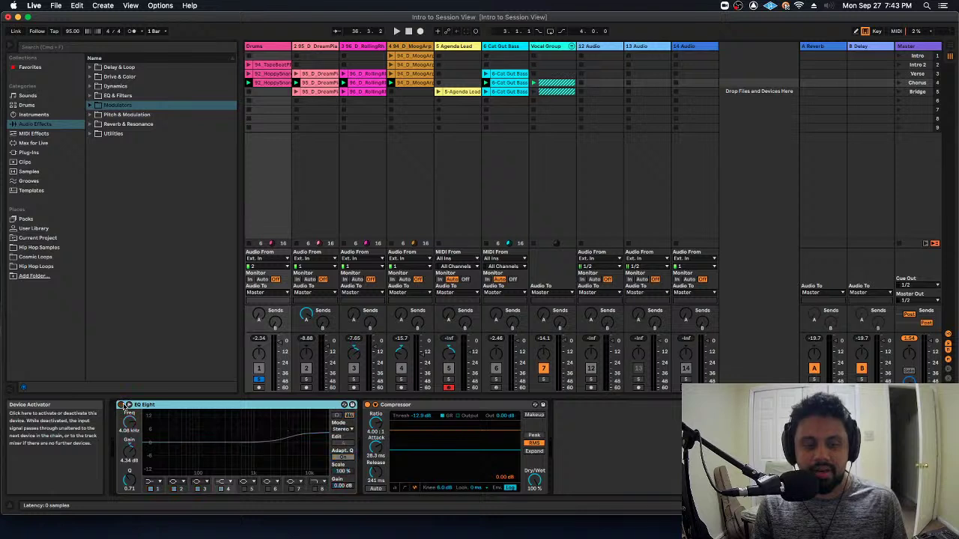
left_click(123, 405)
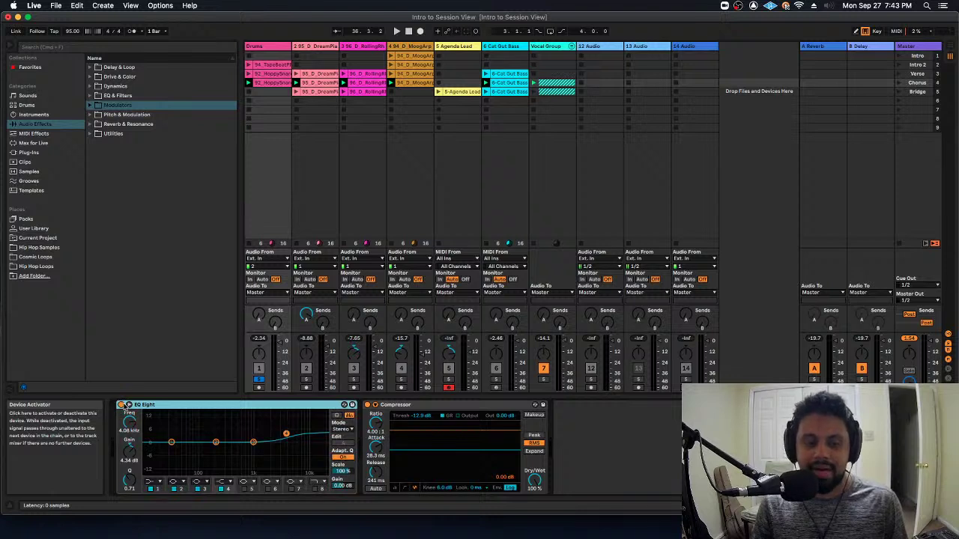
Save the Drums track's EQ Eight settings as a preset named with the creator's first name plus "Drums", and delete that device.
left_click(352, 405)
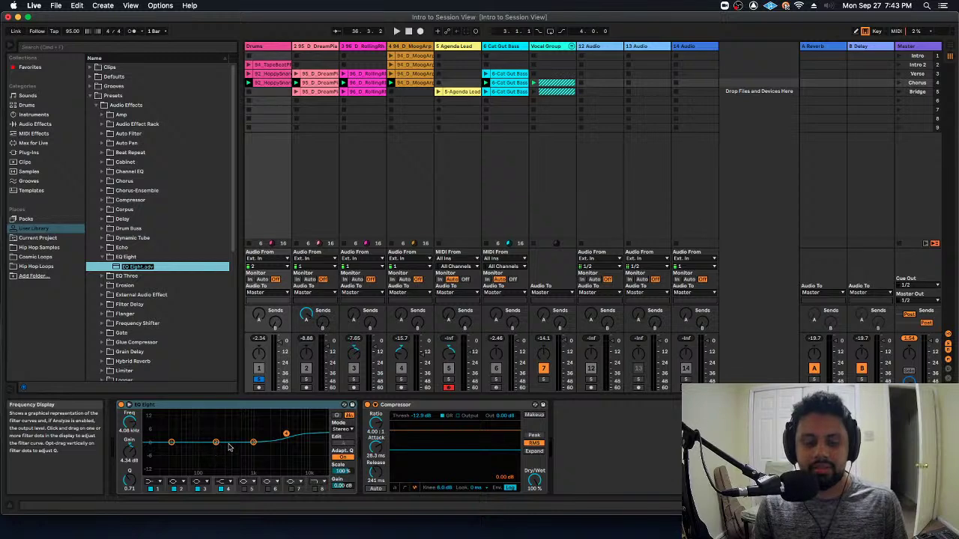
type("Joe Drums")
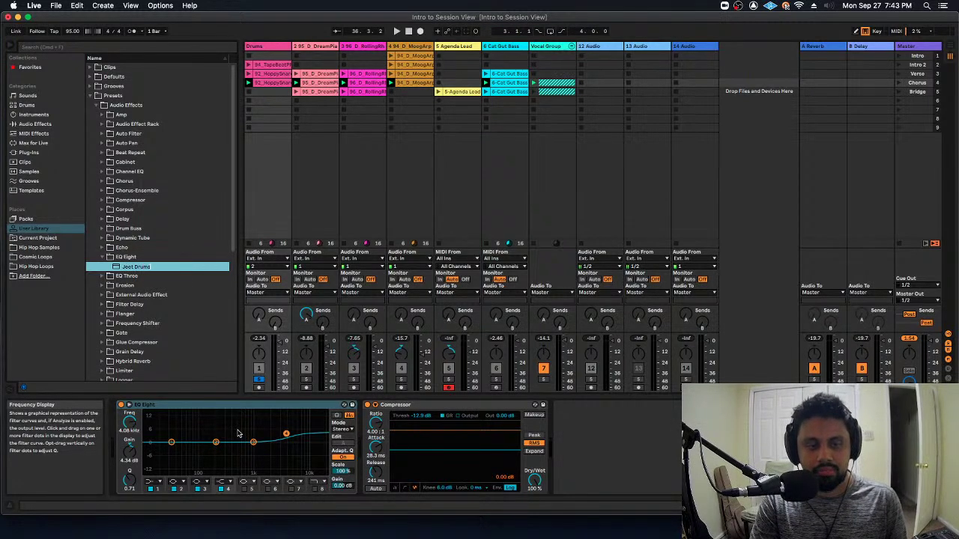
key("Return")
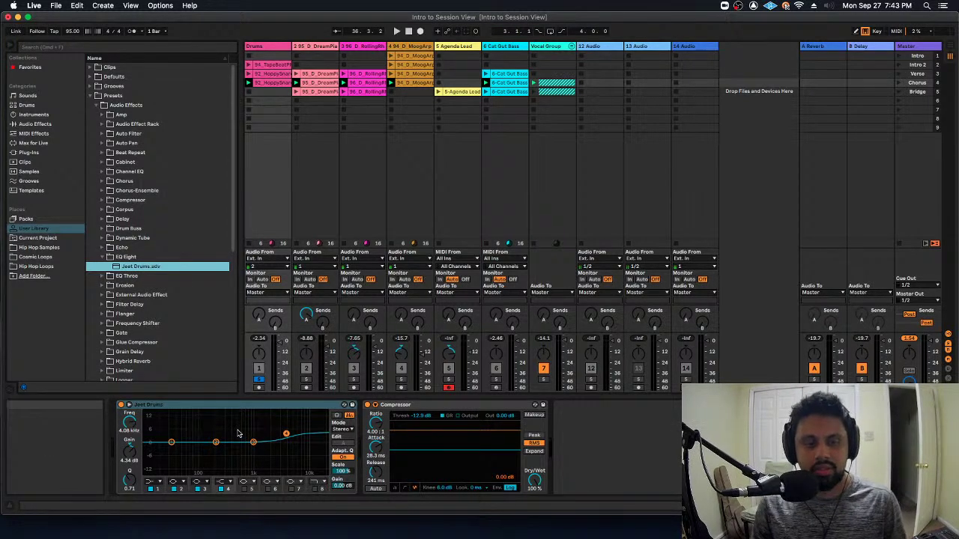
left_click(267, 408)
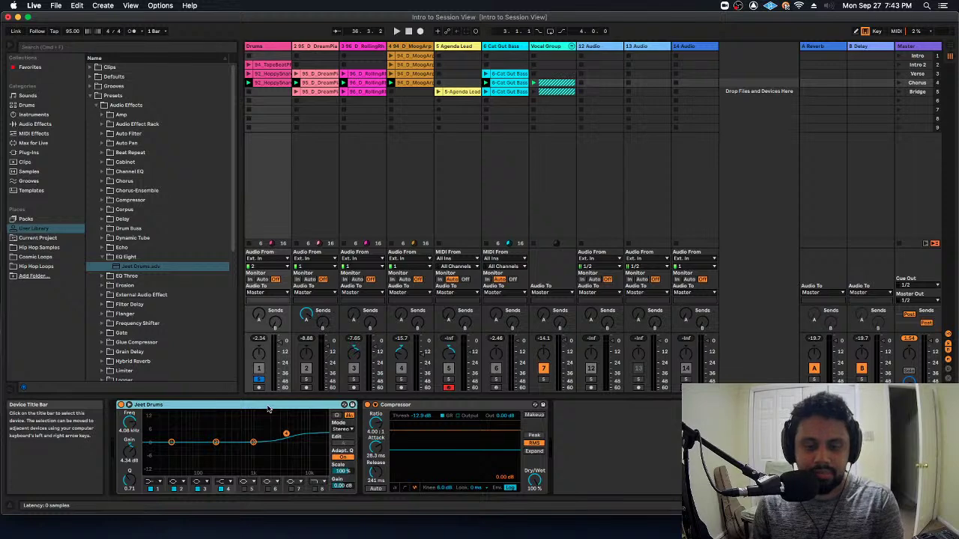
key("Delete")
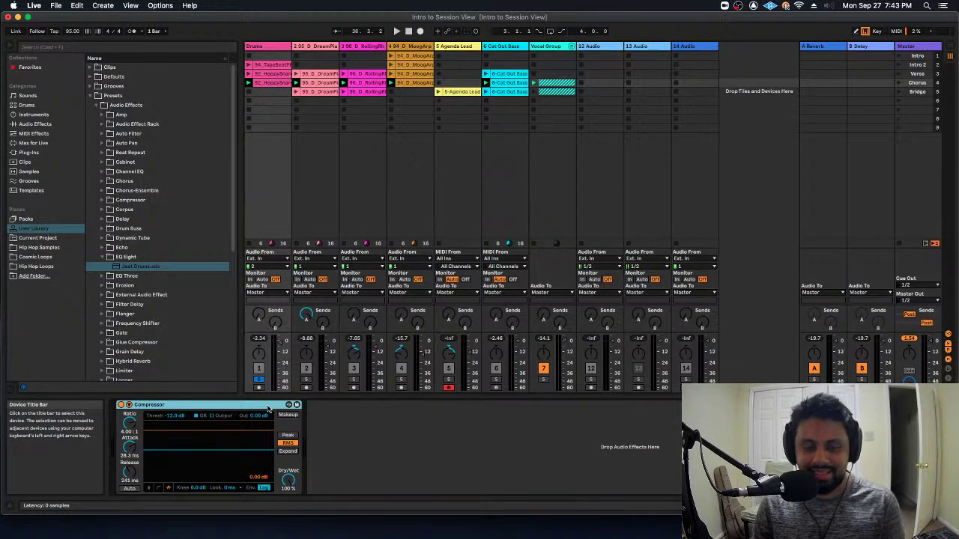
Load the saved EQ Eight drum preset from the User Library onto the Drums track and place it before the Compressor.
left_click(28, 152)
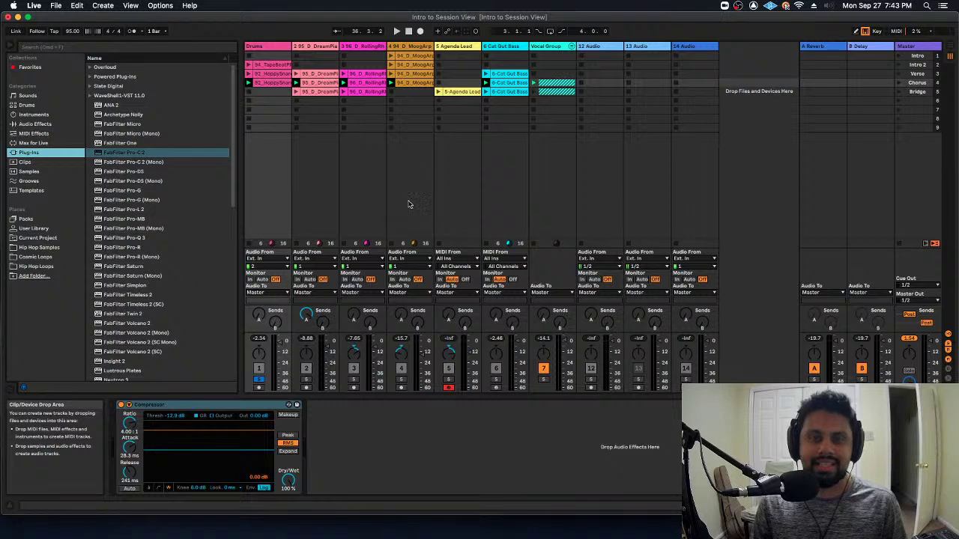
left_click(37, 124)
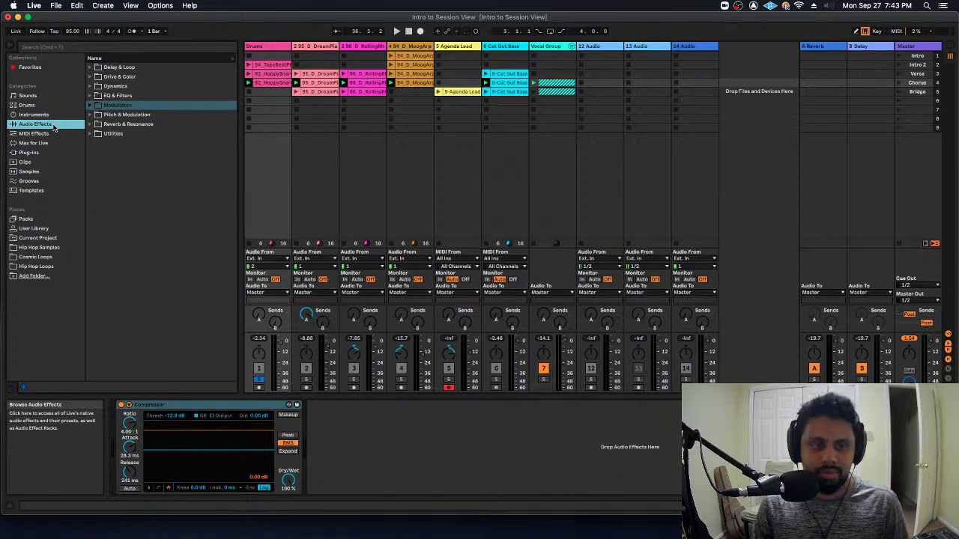
left_click(25, 219)
left_click(34, 228)
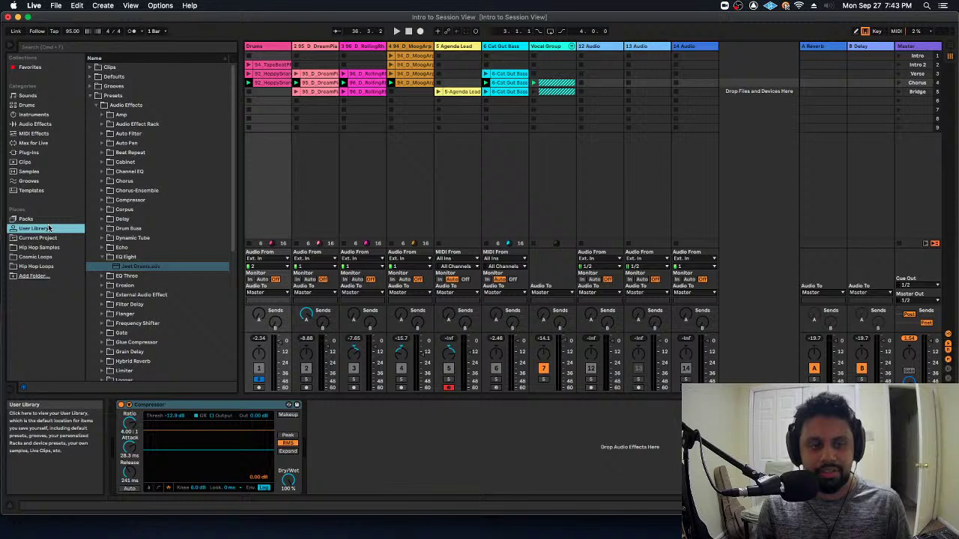
left_click(90, 97)
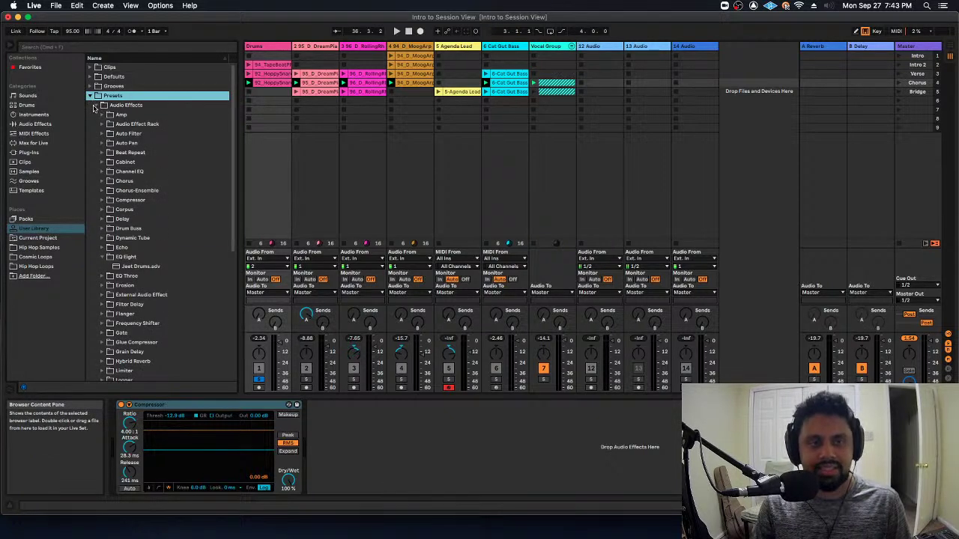
left_click(150, 267)
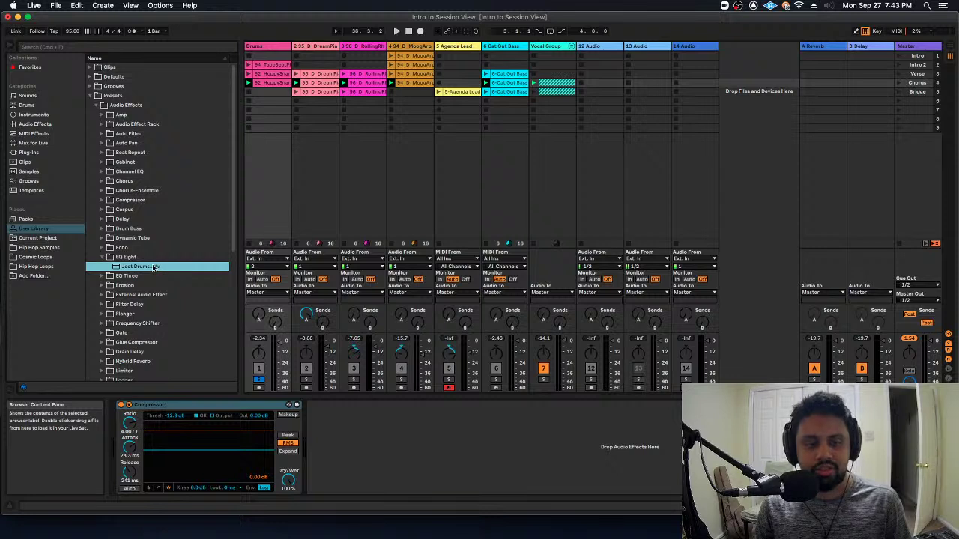
double_click(152, 267)
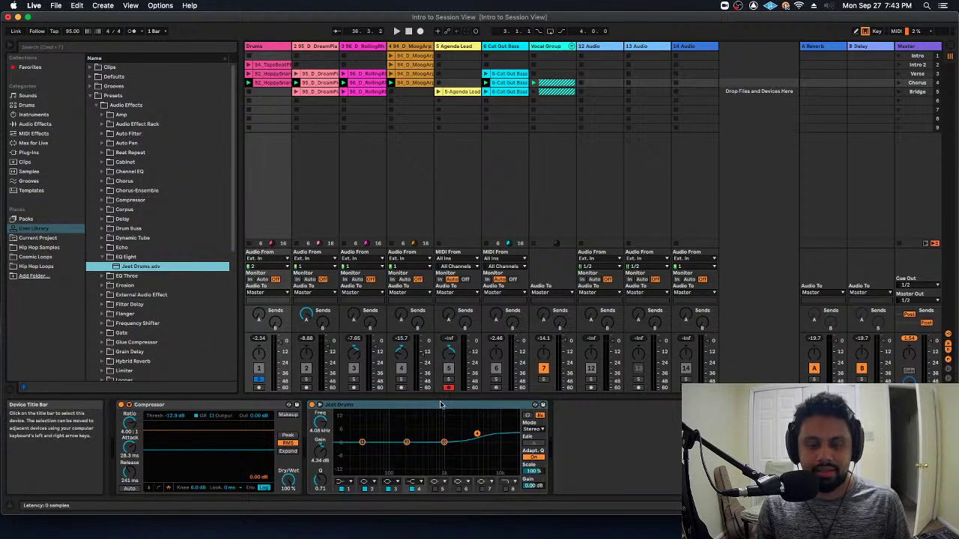
left_click_drag(125, 405, 551, 408)
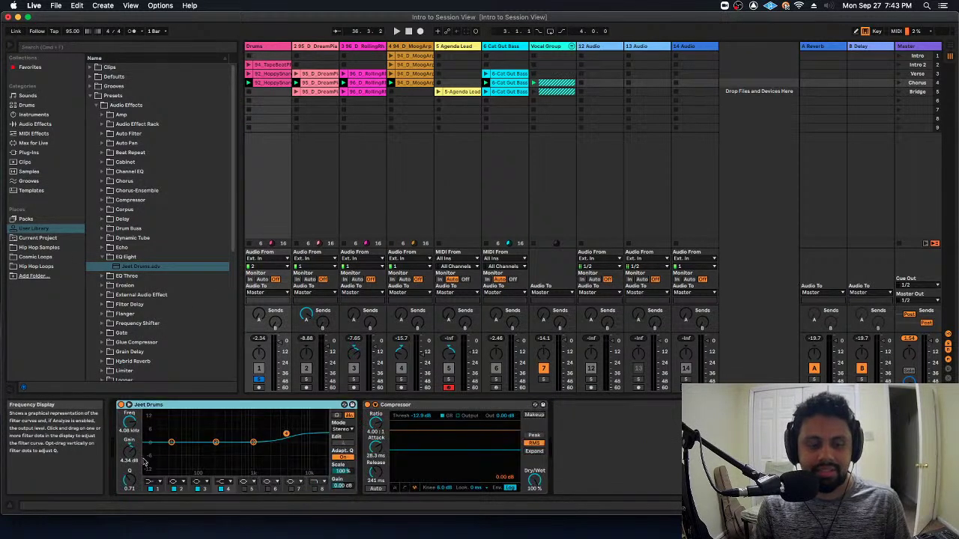
left_click(427, 408)
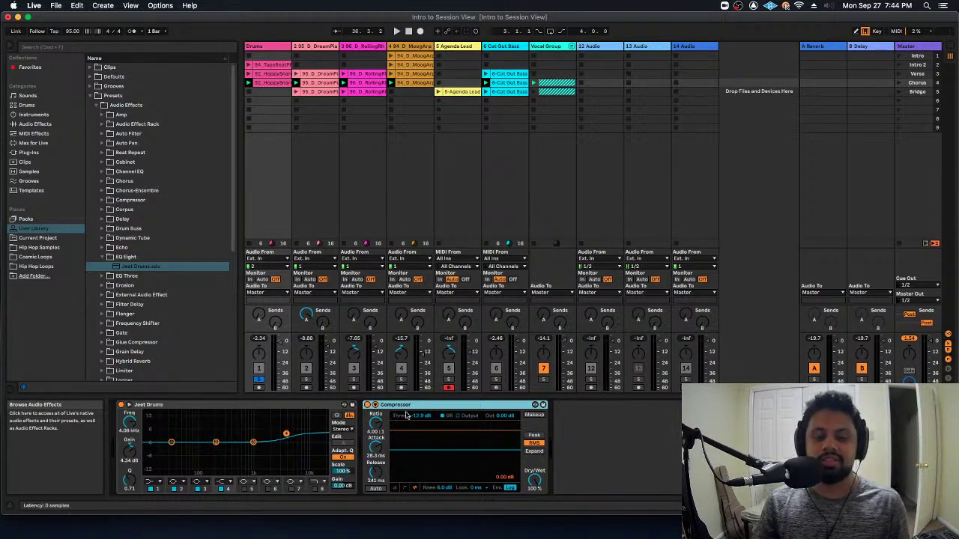
left_click(296, 406)
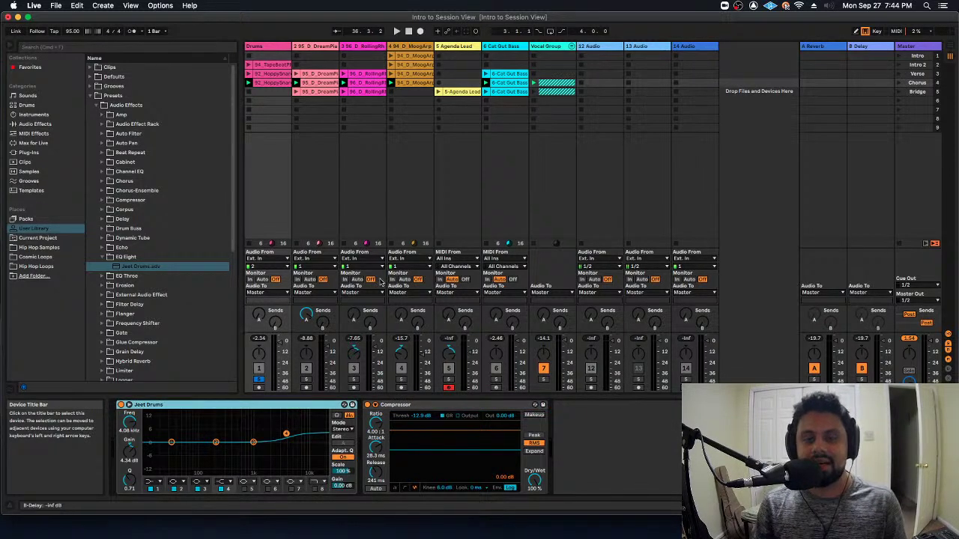
Play the Vocal Group soloed, with its tracks unfolded, and launch the Bridge scene.
left_click(551, 46)
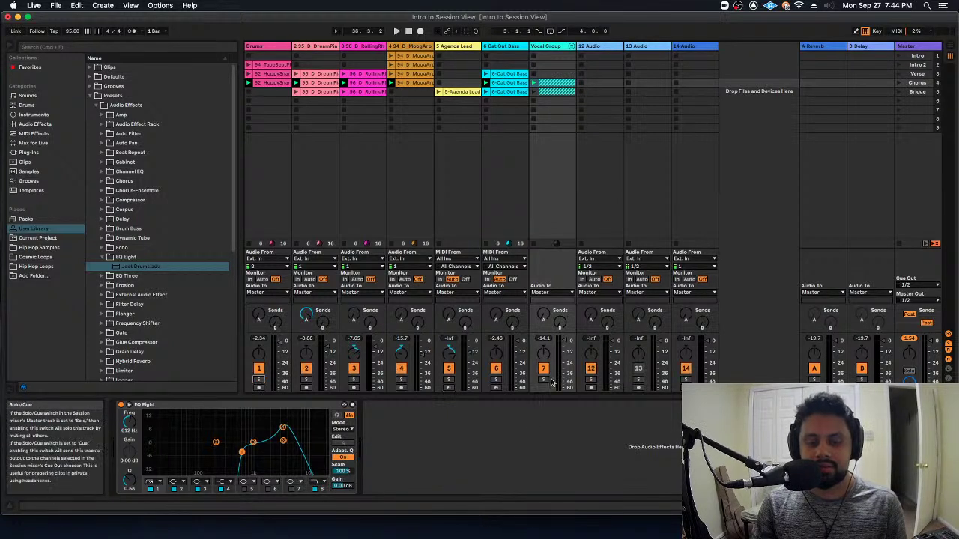
key("space")
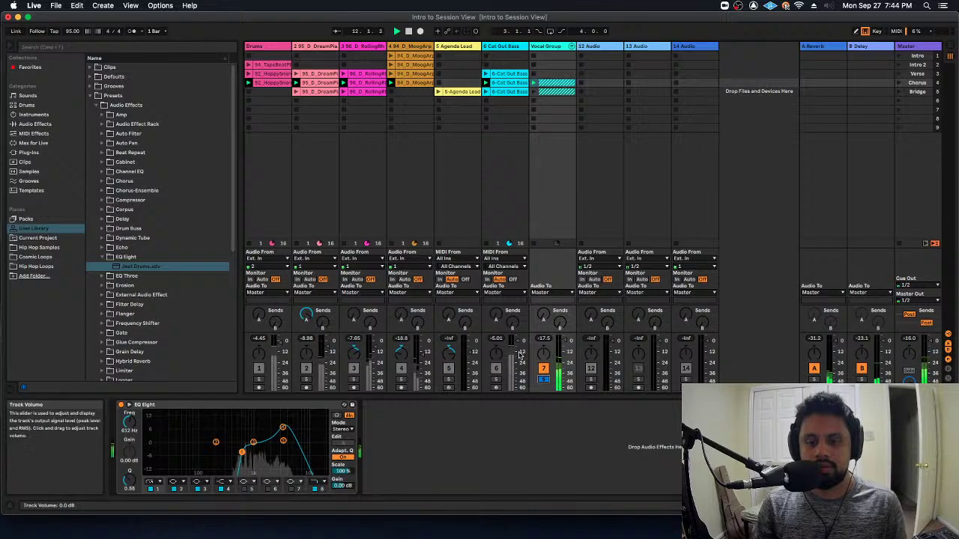
left_click(571, 47)
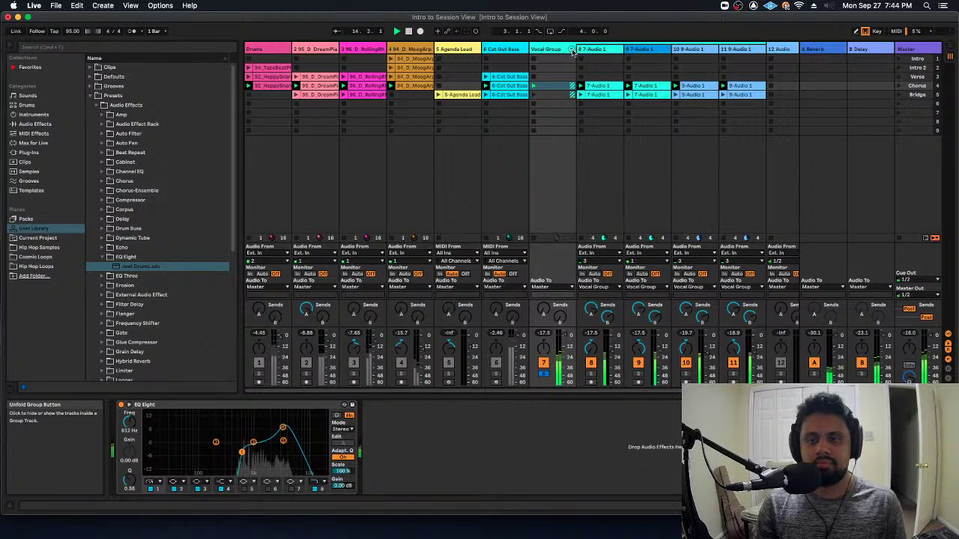
left_click(900, 95)
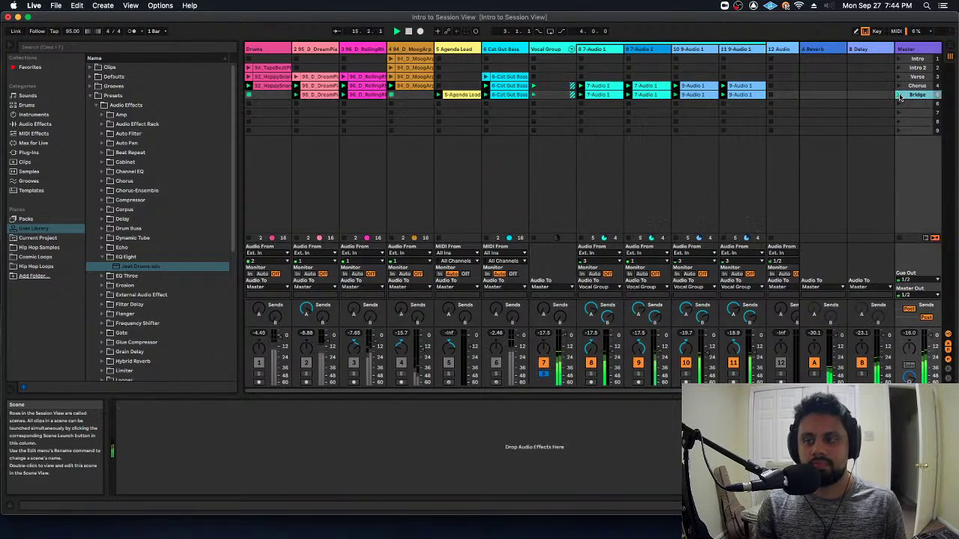
Add a Compressor from the Dynamics audio effects after the EQ Eight on the Vocal Group.
left_click(552, 49)
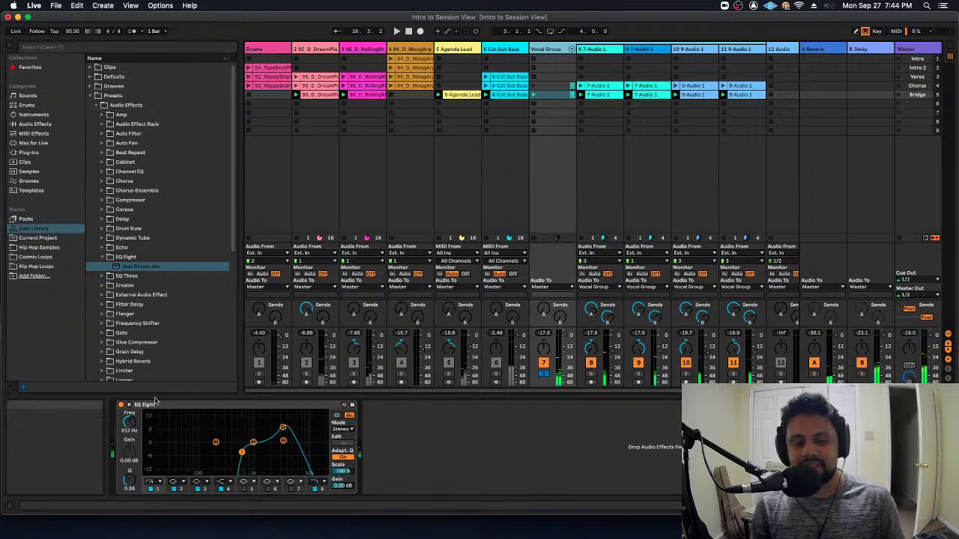
left_click(232, 407)
left_click(156, 140)
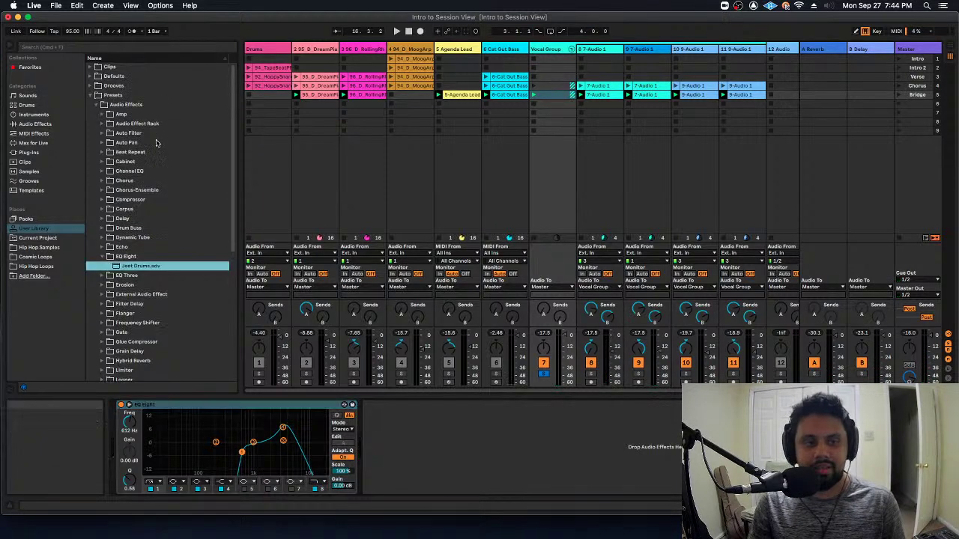
left_click(90, 97)
left_click(50, 135)
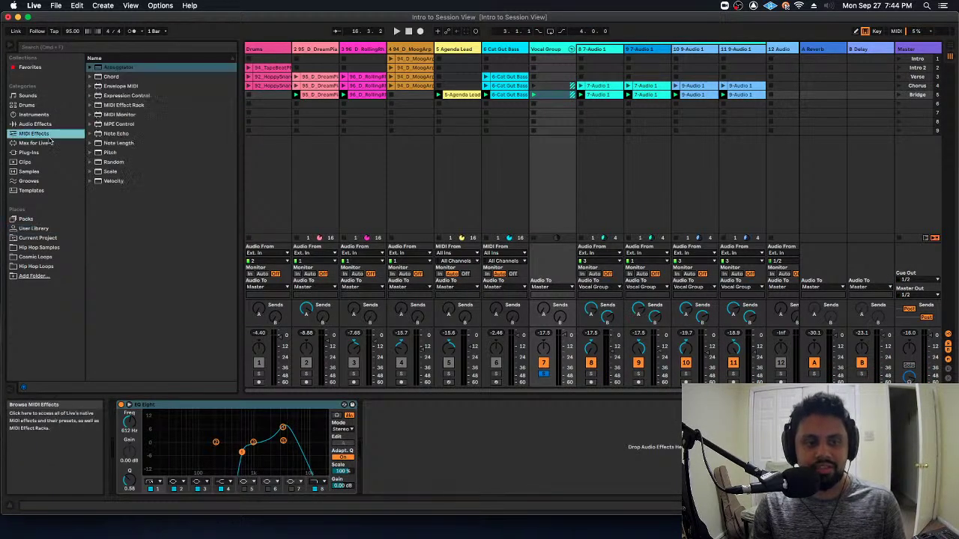
left_click(54, 123)
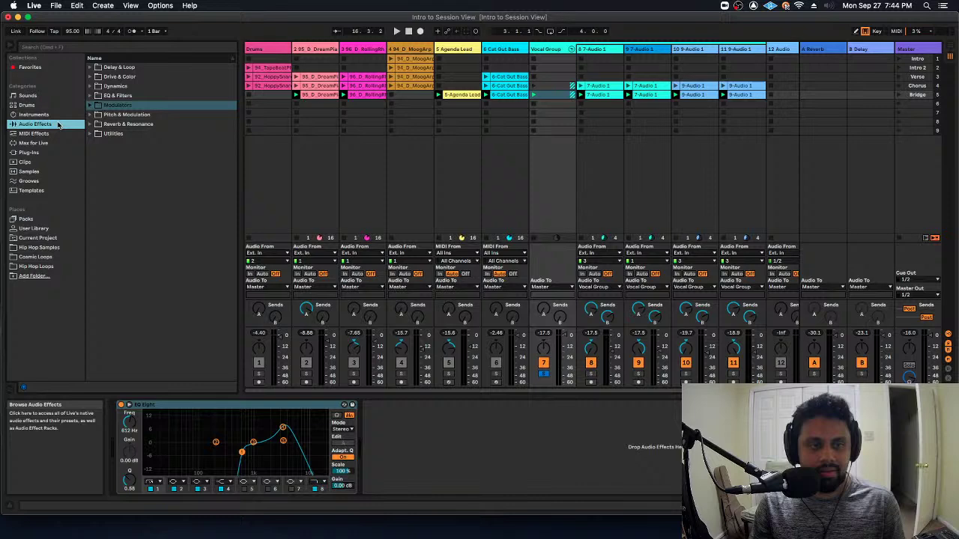
left_click(114, 87)
double_click(121, 96)
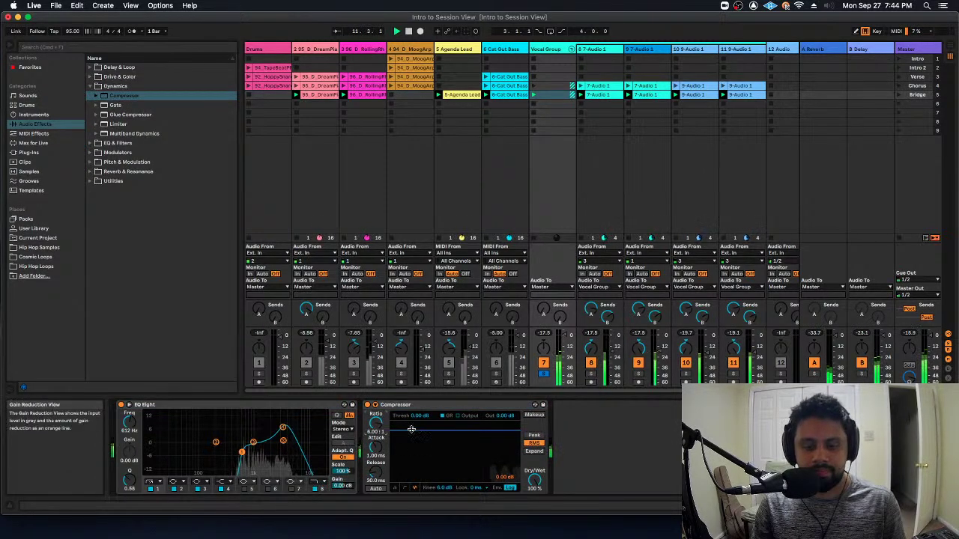
Set the Vocal Group Compressor's threshold to -28.6 dB, attack to 28.3 ms and release to 155 ms.
left_click_drag(412, 430, 376, 460)
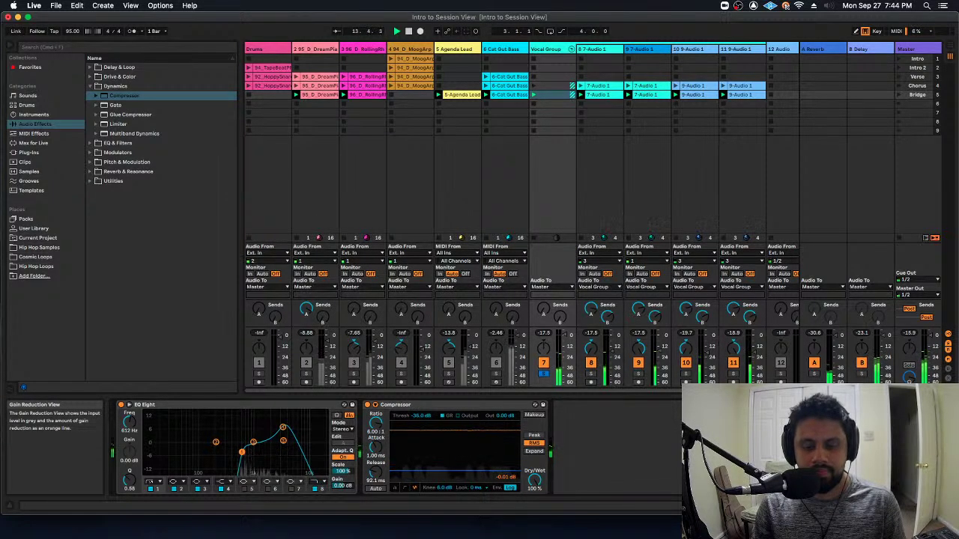
left_click_drag(443, 466, 444, 470)
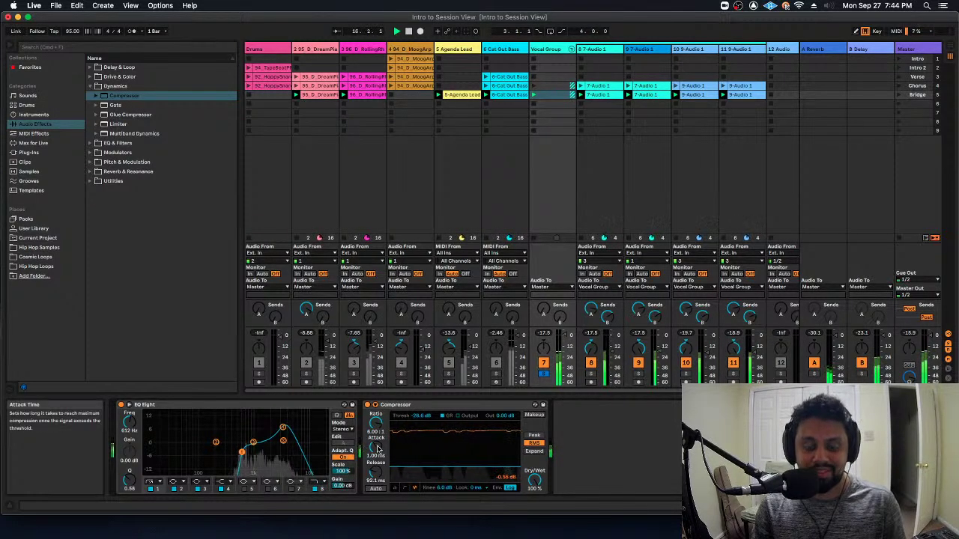
left_click_drag(376, 447, 371, 471)
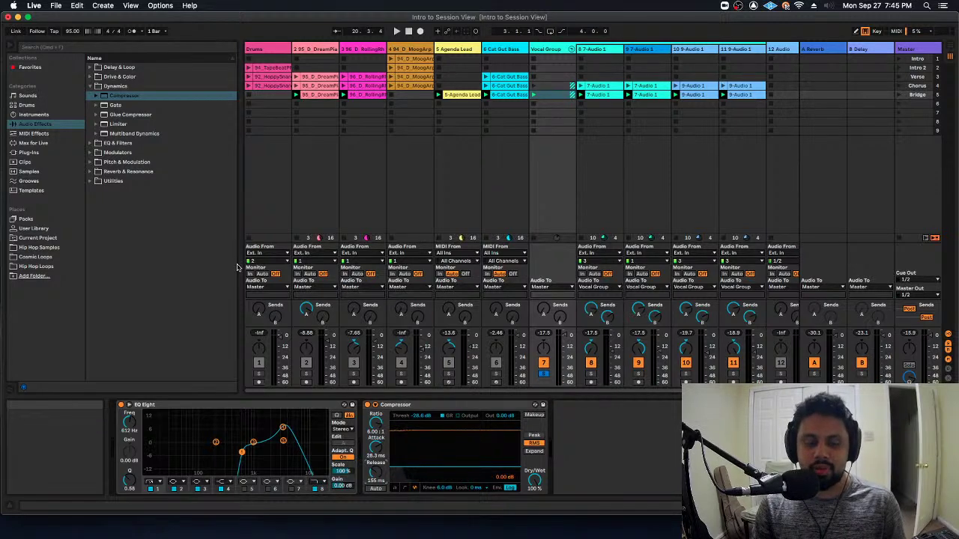
Add a Phaser-Flanger from the Pitch & Modulation effects after the Compressor on the Vocal Group.
left_click(262, 404)
left_click(433, 405)
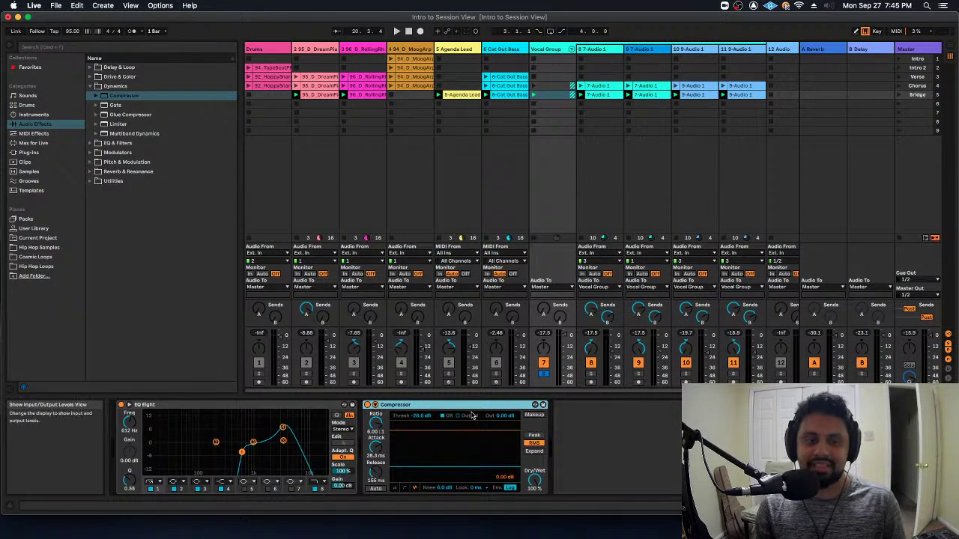
left_click(90, 85)
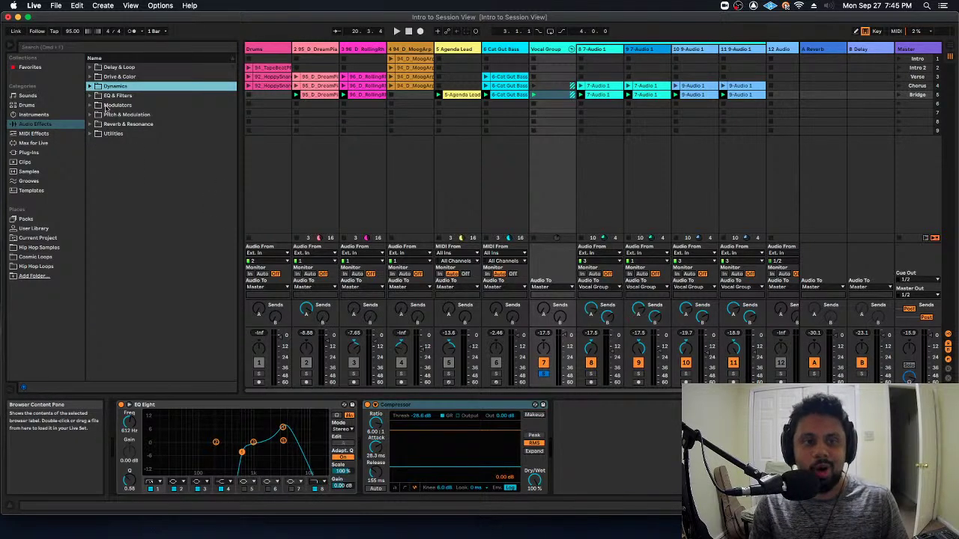
left_click(90, 105)
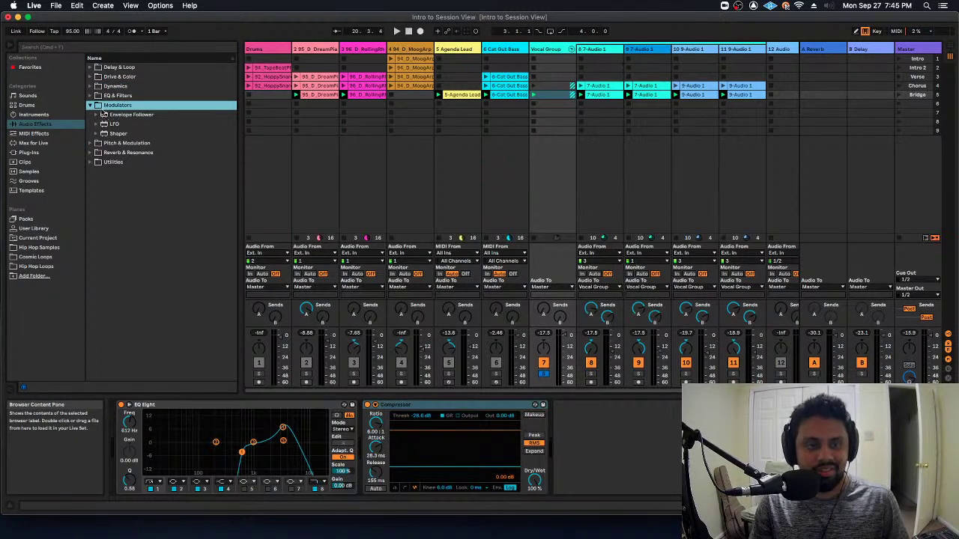
left_click(90, 105)
left_click(90, 114)
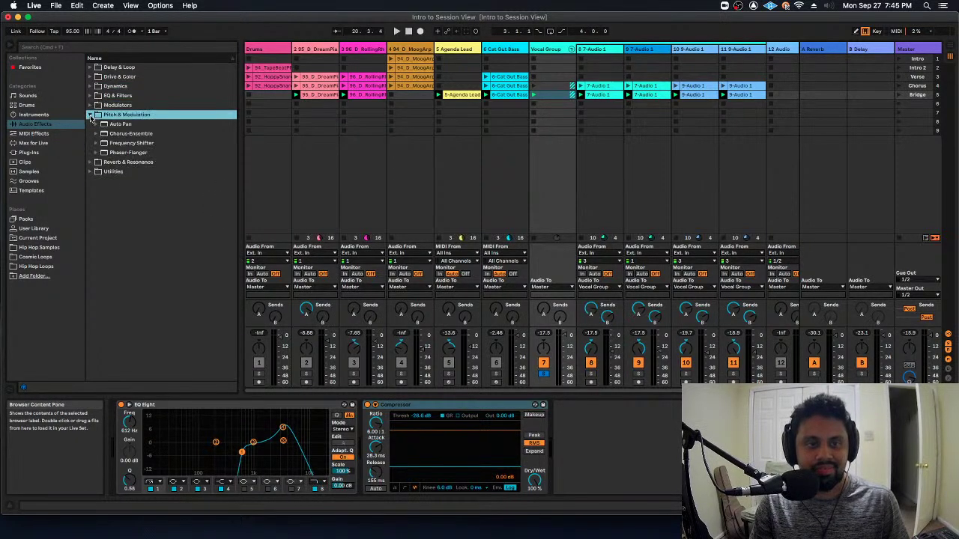
double_click(131, 152)
Switch the Phaser-Flanger to Flanger mode and set its Dry/Wet to 79% while auditioning the vocals.
key("space")
left_click(607, 444)
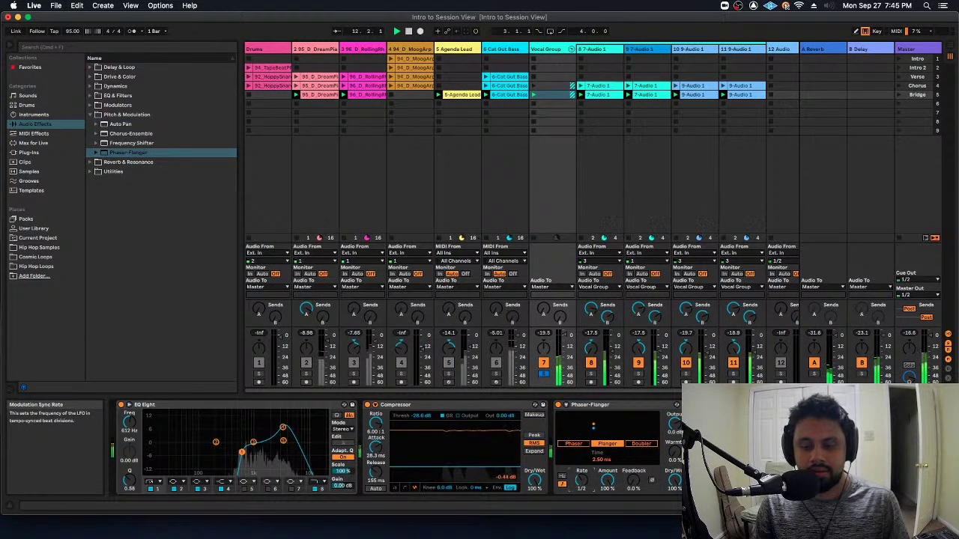
mouse_move(675, 480)
left_mouse_down()
mouse_move(675, 504)
mouse_move(675, 466)
mouse_move(675, 475)
left_mouse_up()
key("space")
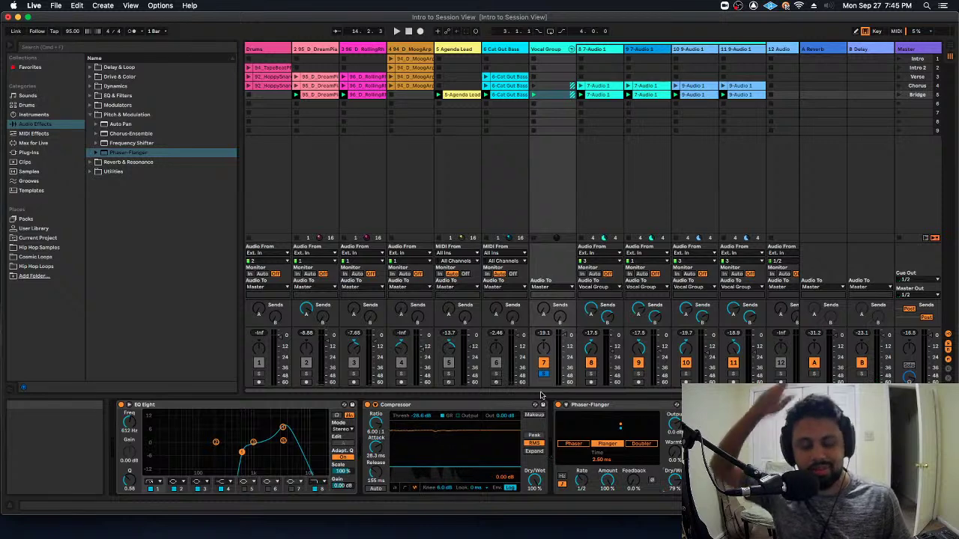
left_click(602, 405)
left_click(471, 405)
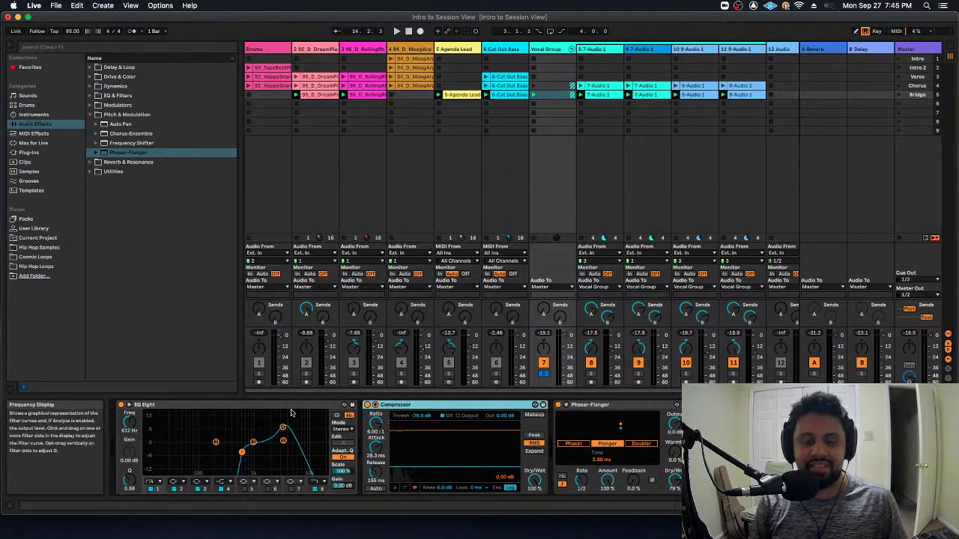
left_click(275, 407)
left_click(414, 405)
left_click(613, 405)
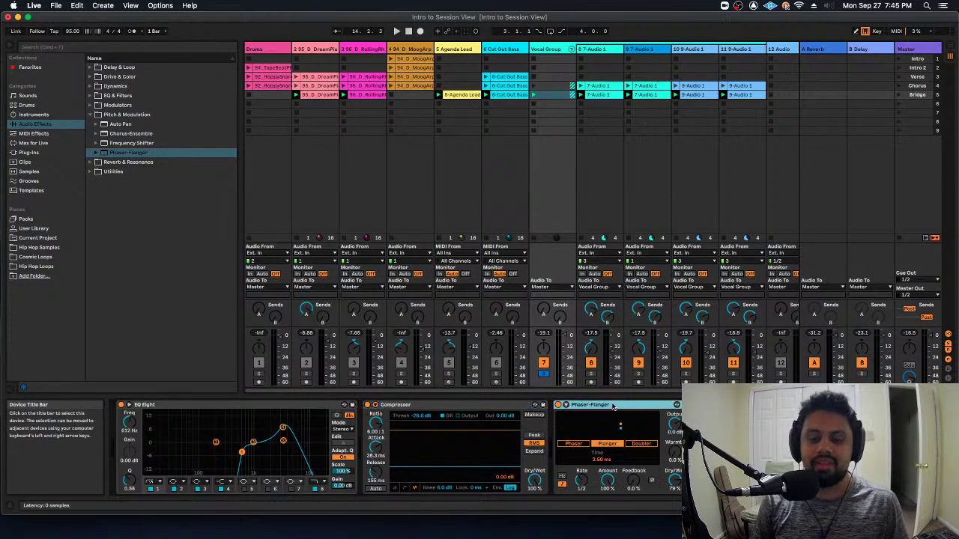
left_click(247, 405)
left_click(419, 406)
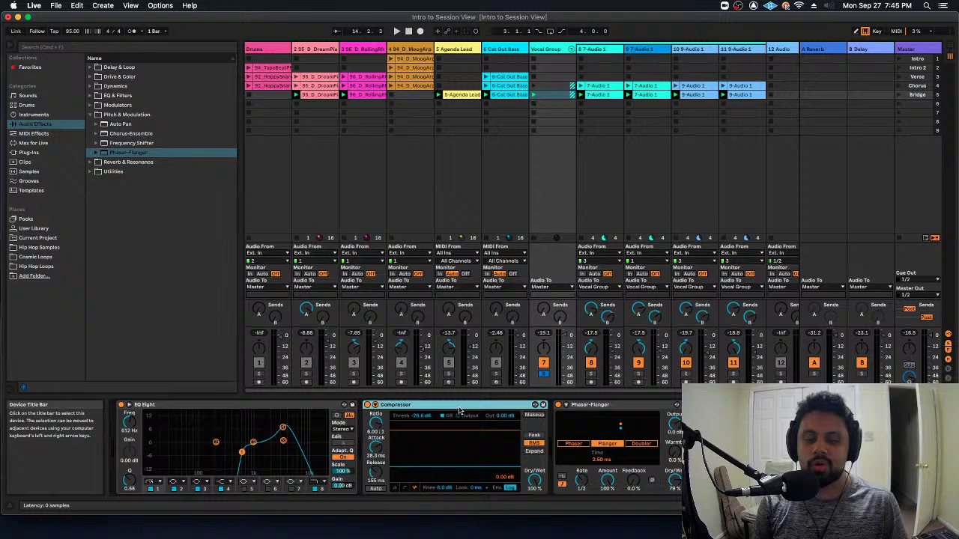
Group the Vocal Group's EQ Eight, Compressor and Phaser-Flanger into a rack, and ungroup it again.
left_click(241, 409)
left_click(484, 433)
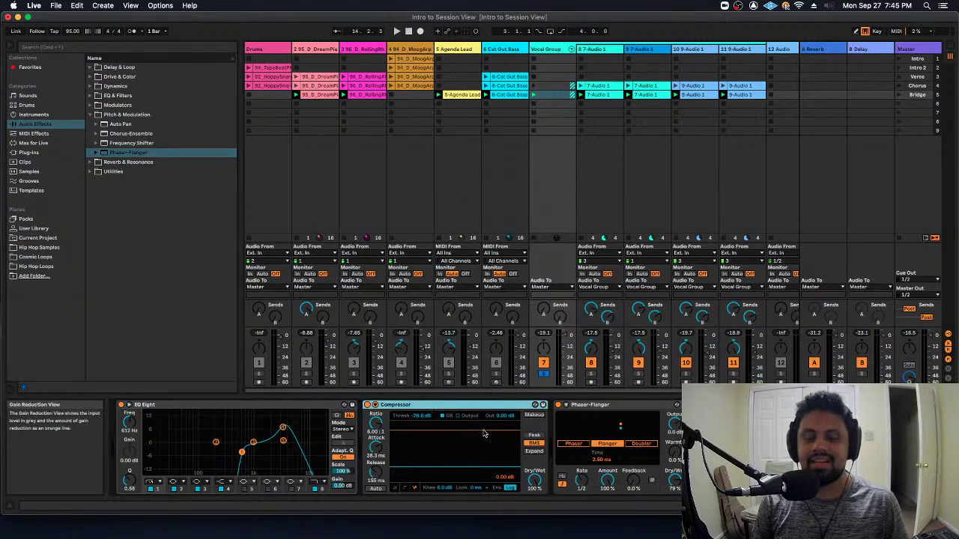
left_click(595, 408)
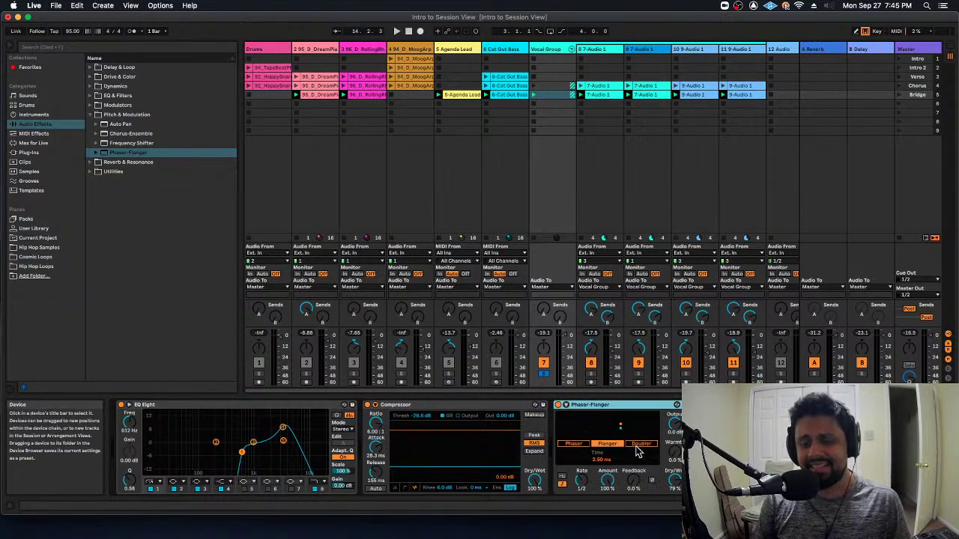
left_click(200, 405)
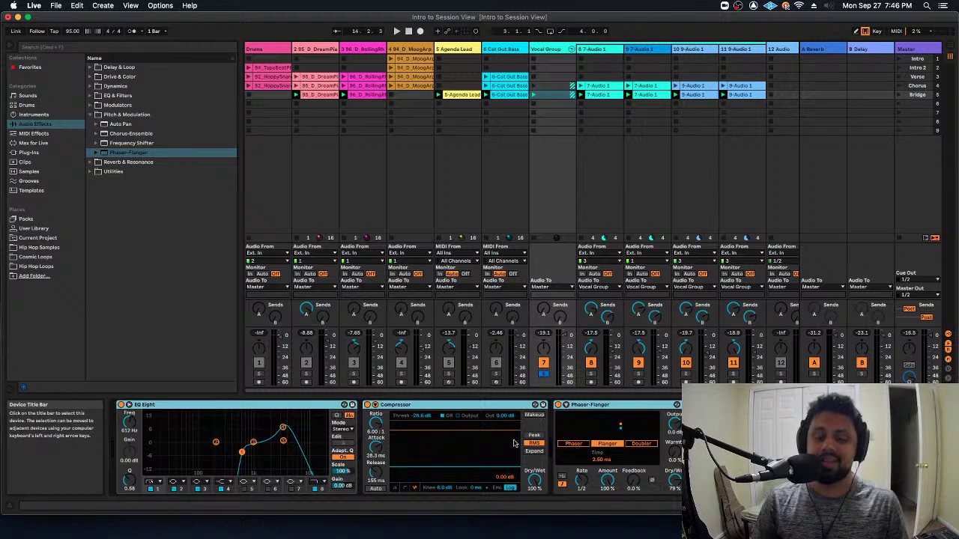
left_click(316, 405)
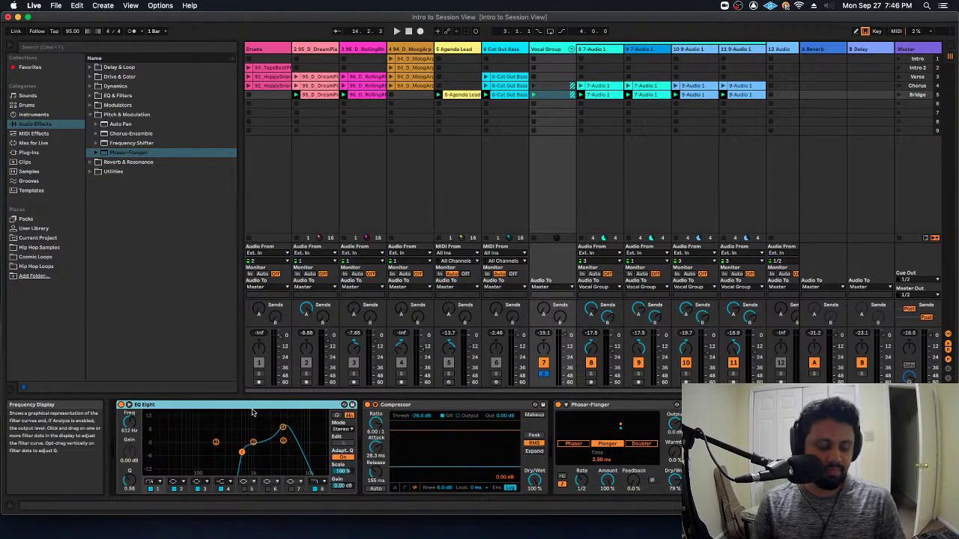
left_click(604, 405, "shift")
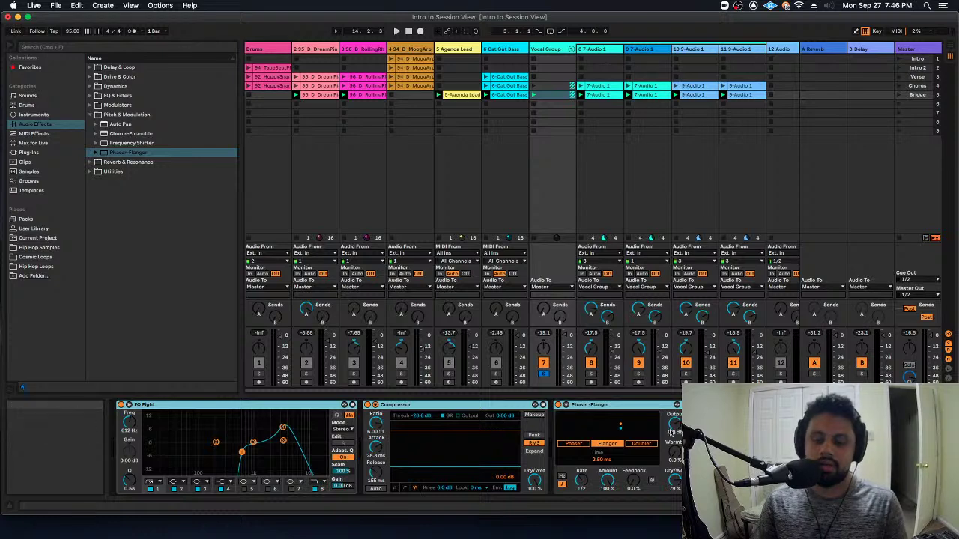
key("super+g")
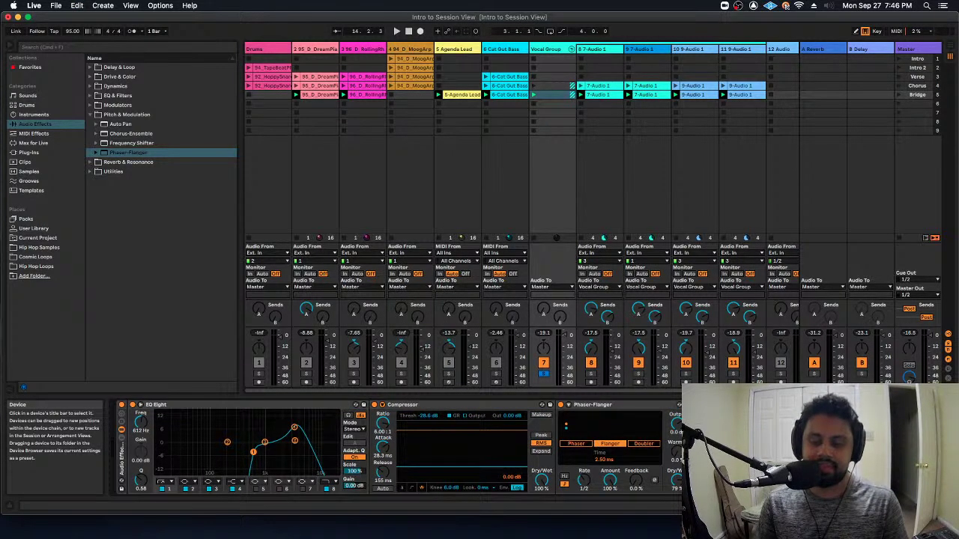
left_click(122, 457)
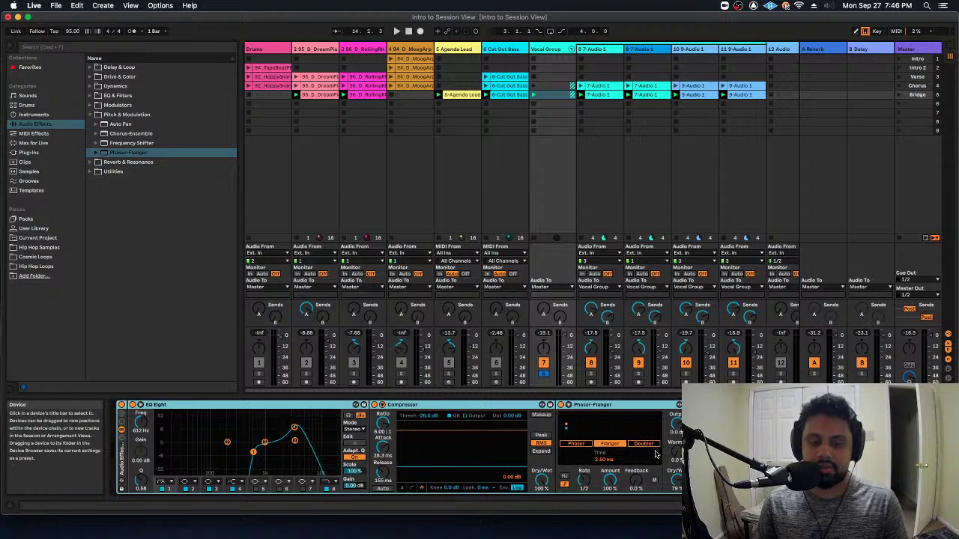
key("super+shift+g")
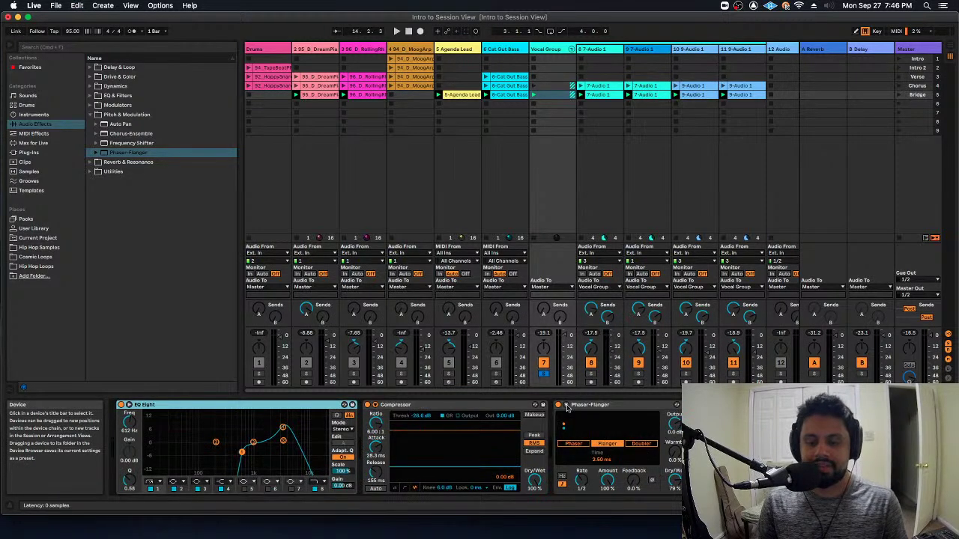
Group all three Vocal Group effects, from EQ Eight to Phaser-Flanger, into one Audio Effect Rack.
left_click(564, 405)
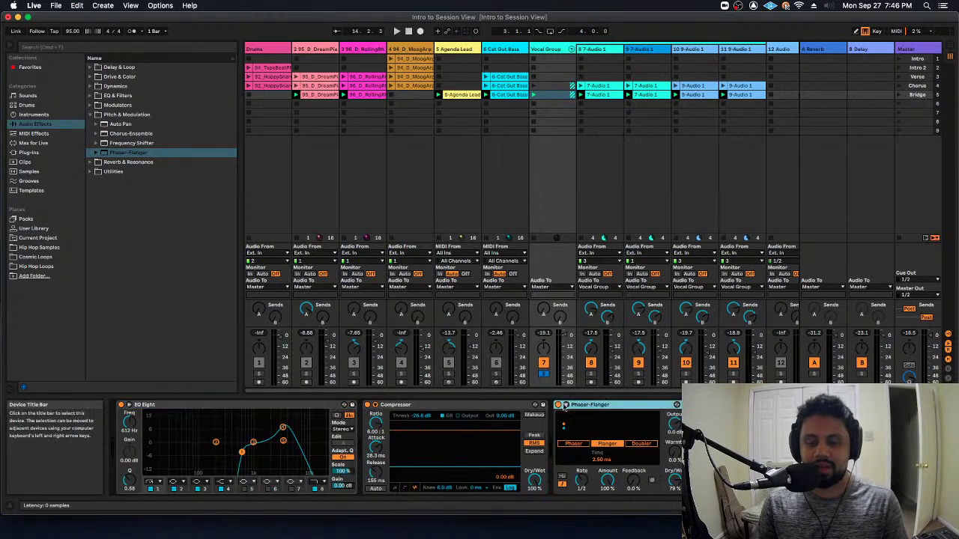
left_click(294, 409, "shift")
key("super+g")
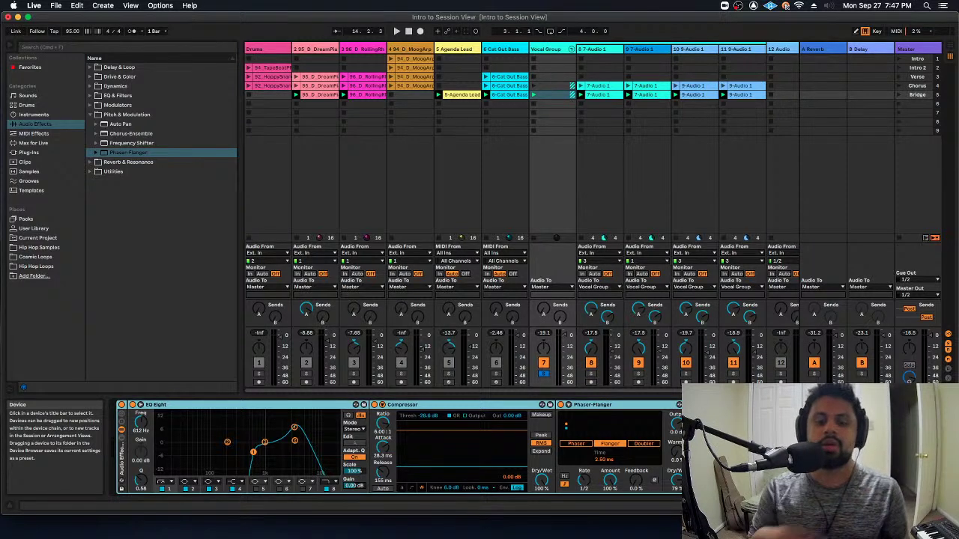
Select the whole Audio Effect Rack on the Vocal Group and show its chain list.
left_click(293, 404)
left_click(413, 406)
left_click(567, 404)
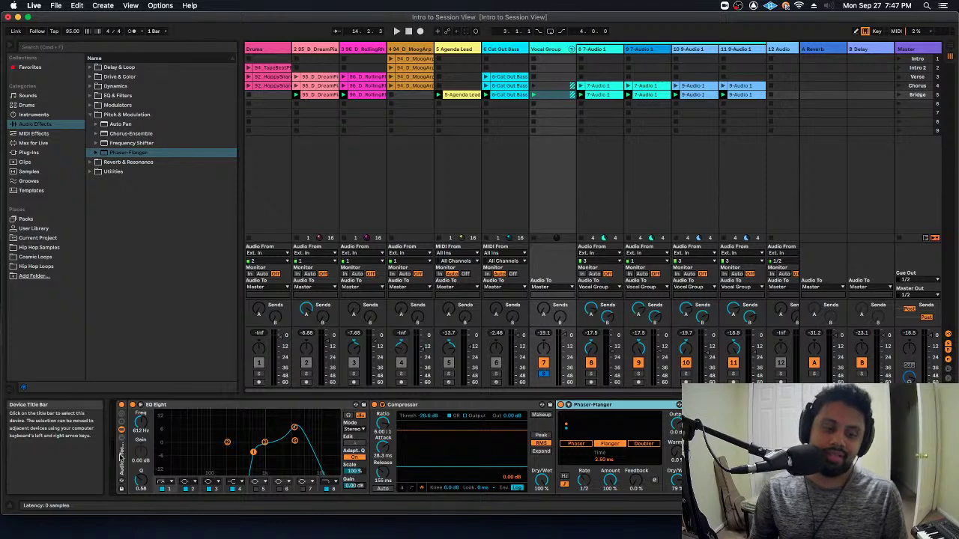
key("super+a")
key("super+g")
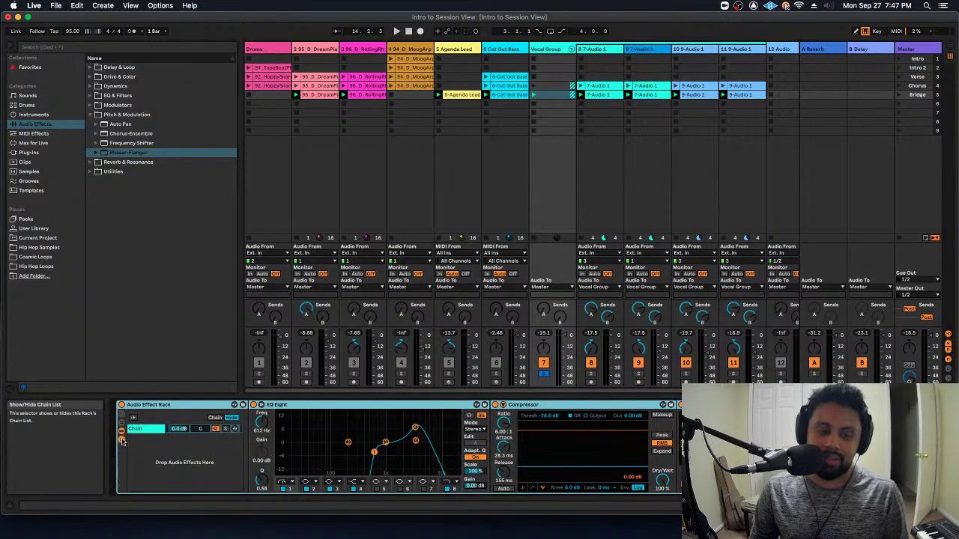
left_click(121, 442)
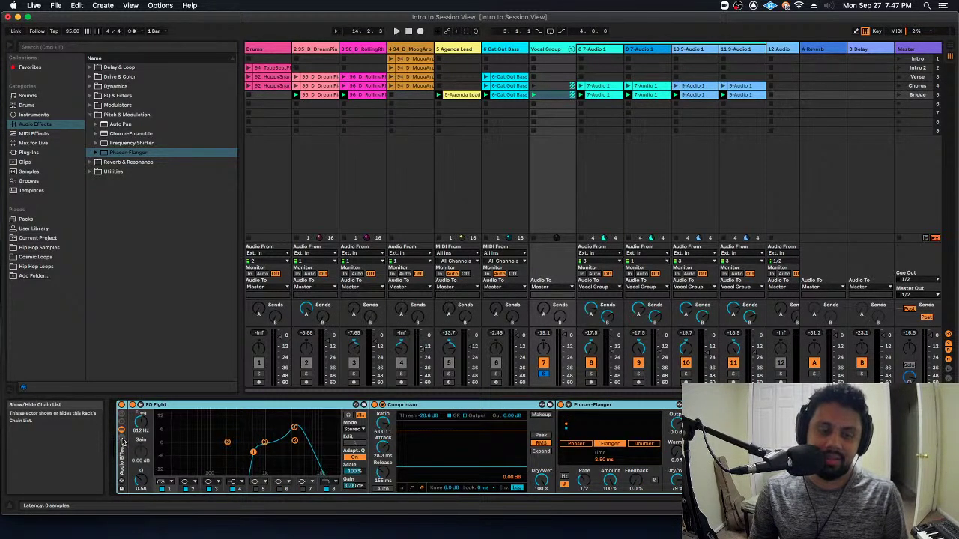
left_click(122, 441)
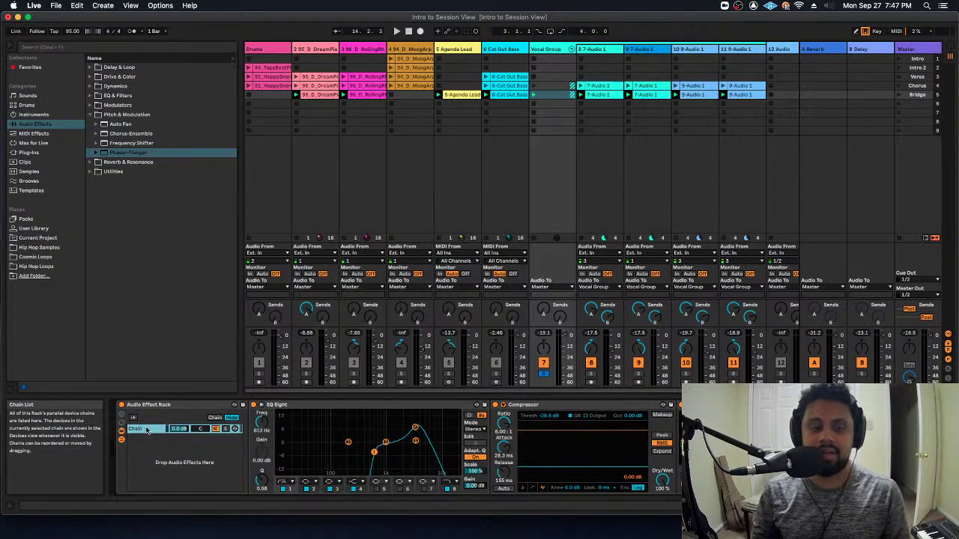
Rename the rack's chain to TeleFlange.
left_click(337, 405)
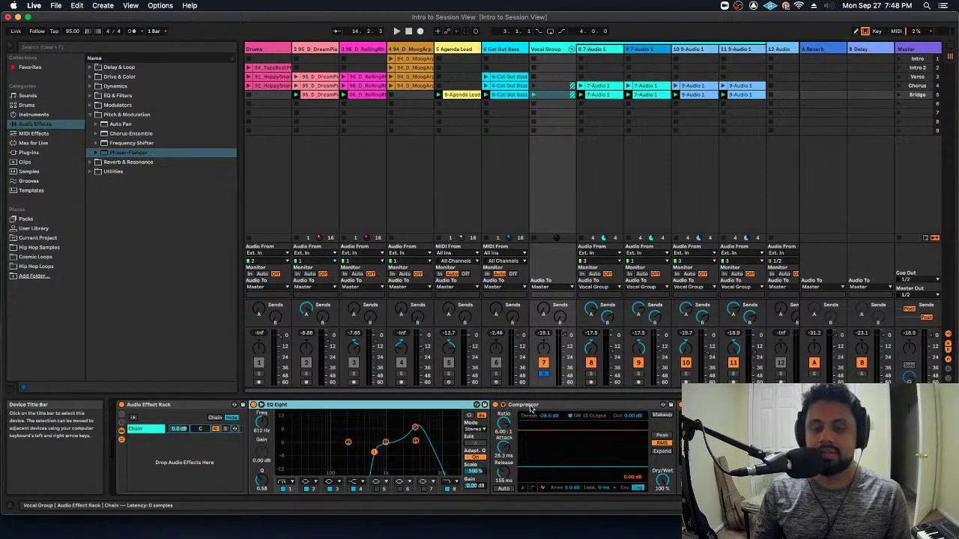
left_click(529, 405)
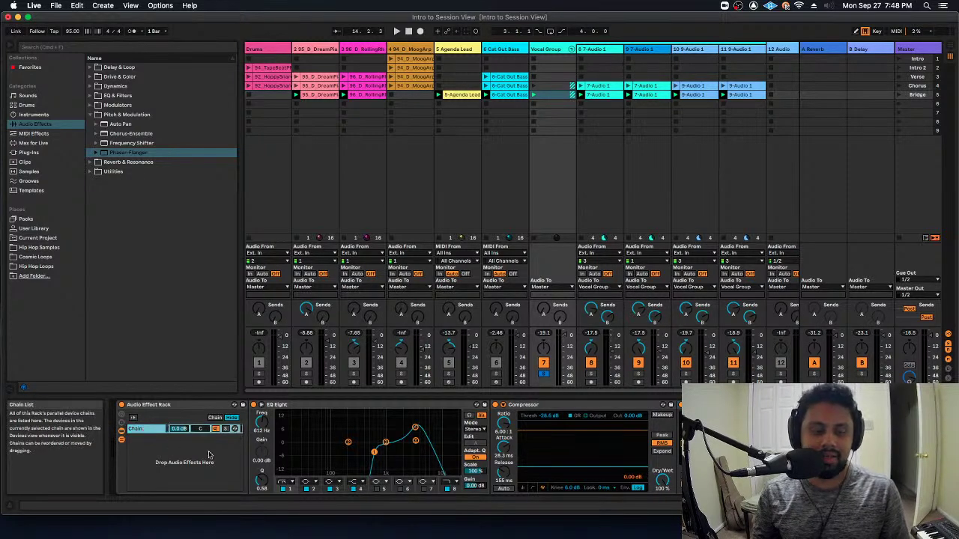
key("super+r")
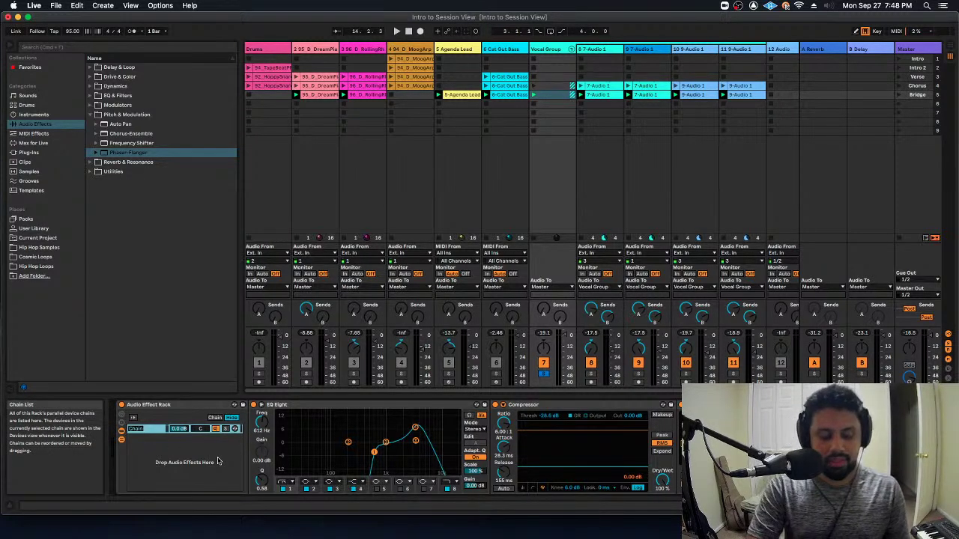
type("TeleFlange")
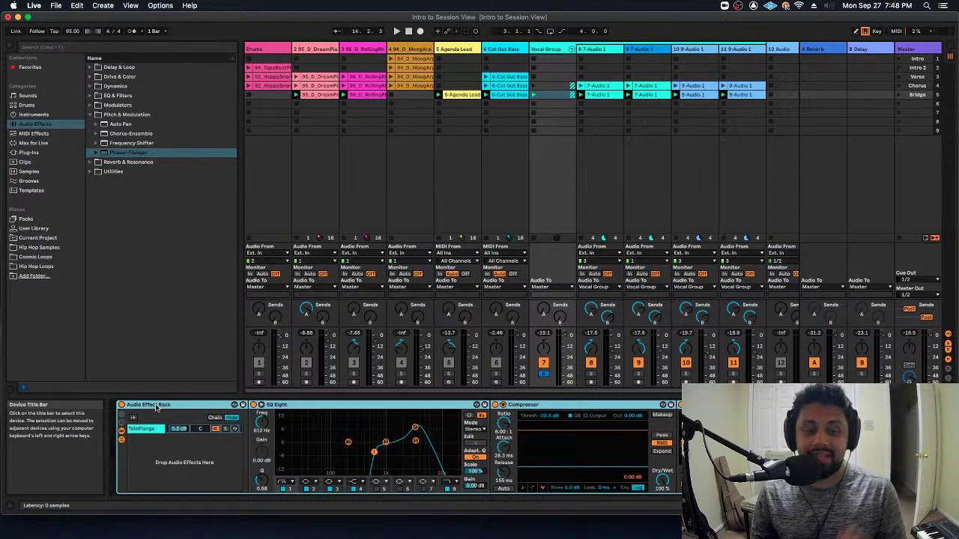
Save the Audio Effect Rack as a preset named "Special Vox" prefixed with the author's name, and delete the rack from the Vocal Group.
left_click(242, 405)
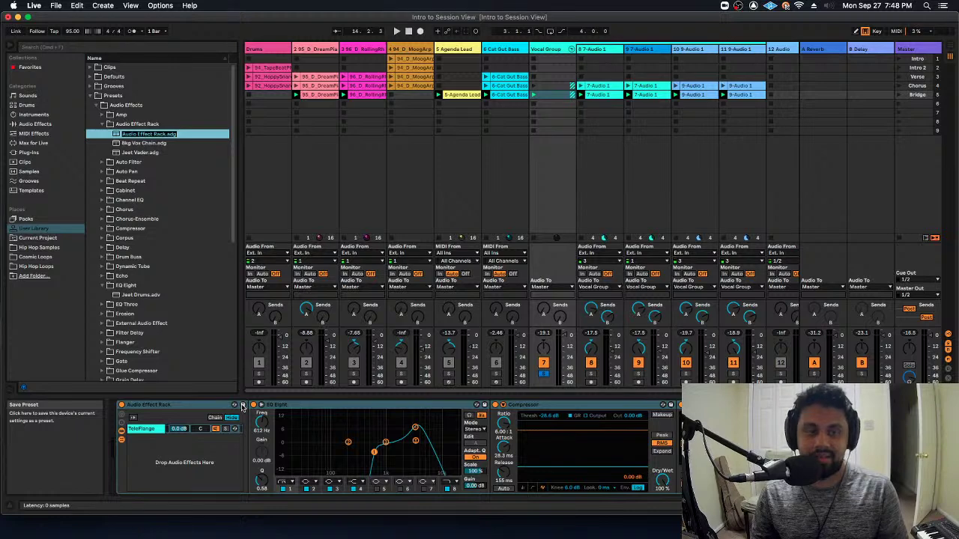
type("Jeet Sp")
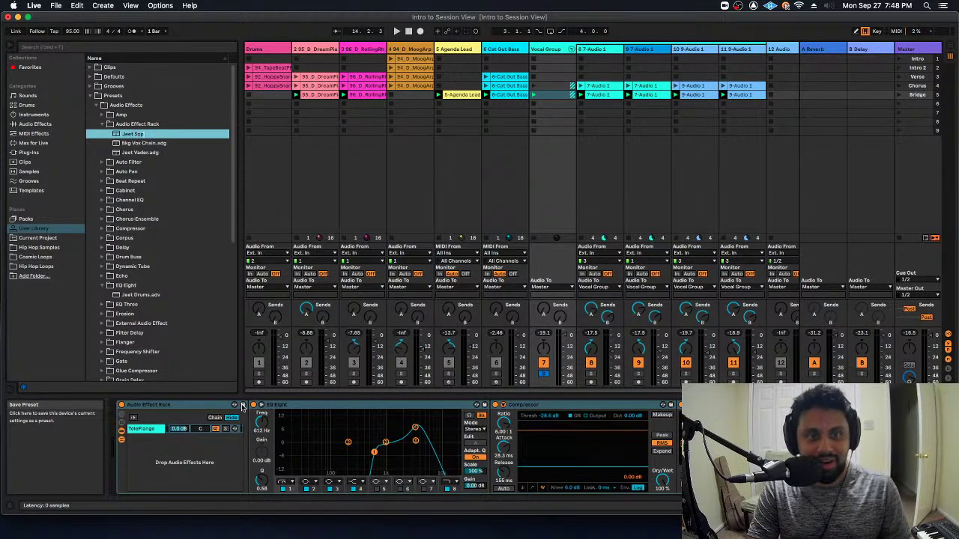
type("ecial")
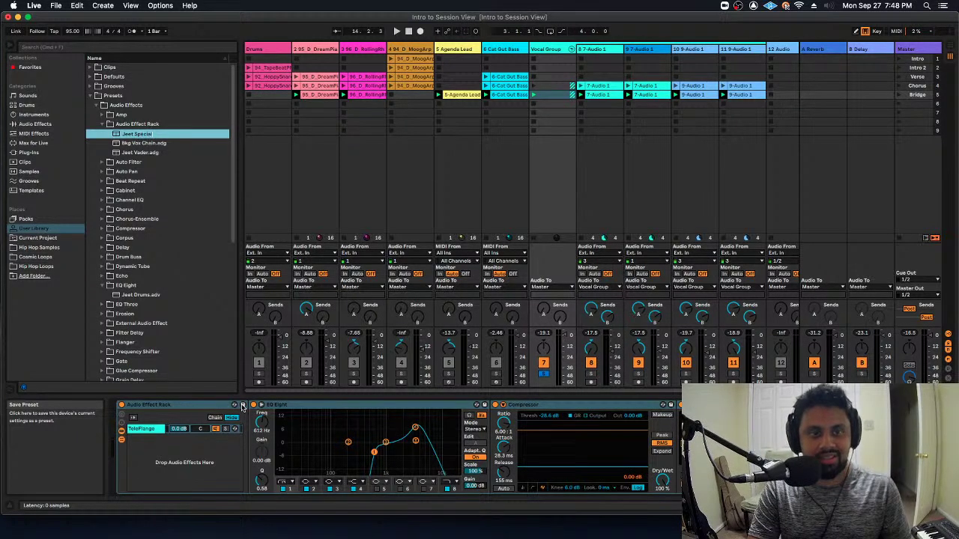
type(" Vox")
key("Return")
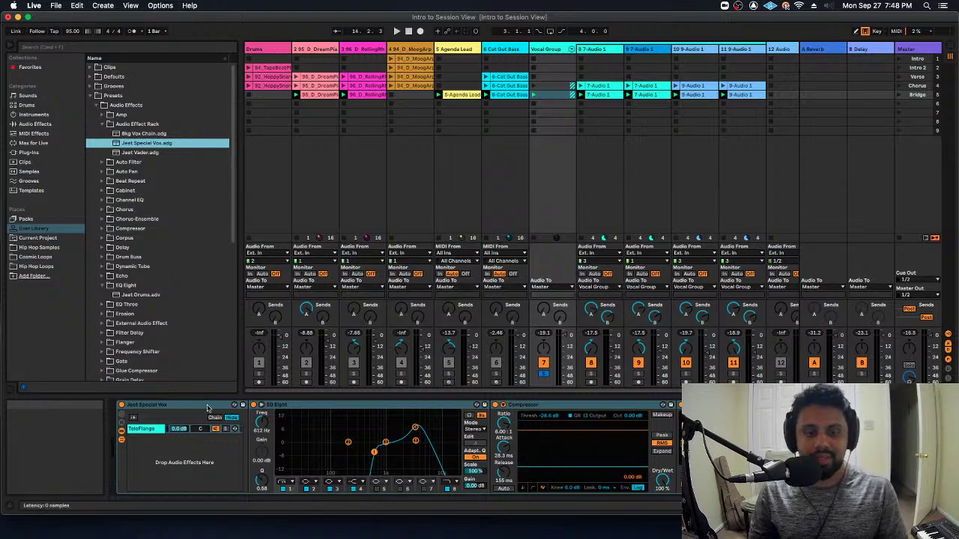
left_click(208, 406)
key("Delete")
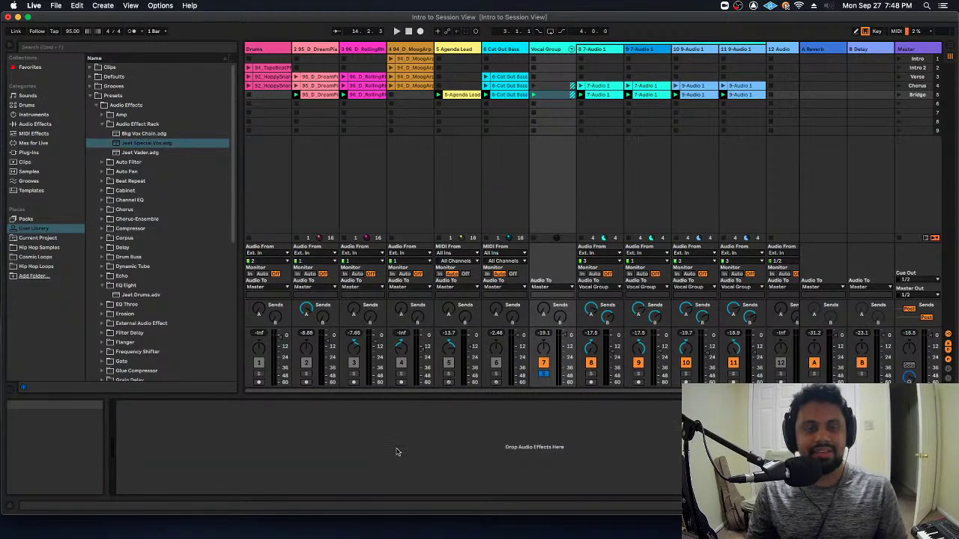
Reopen the recent set Intro to Session View.als, discarding the changes to the current set.
left_click(34, 6)
left_click(147, 38)
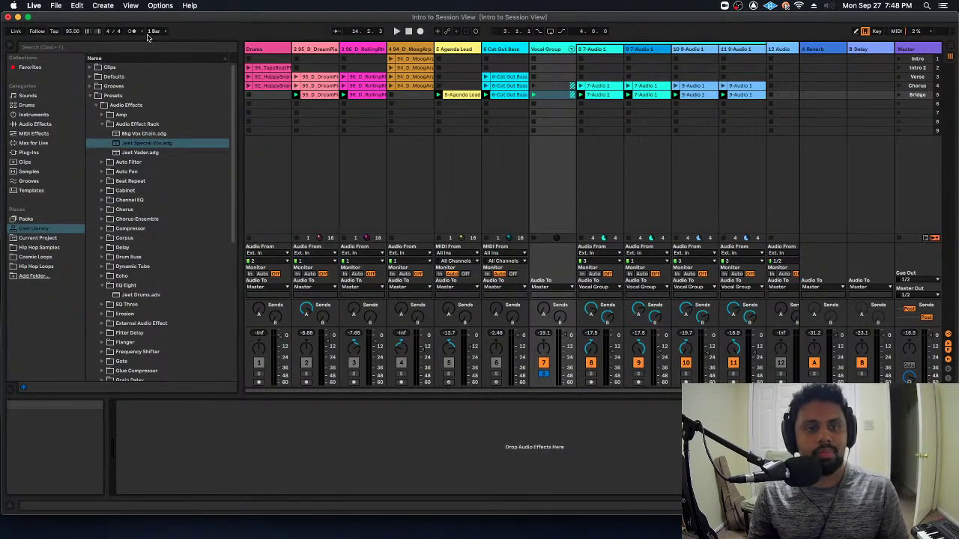
left_click(55, 6)
mouse_move(105, 35)
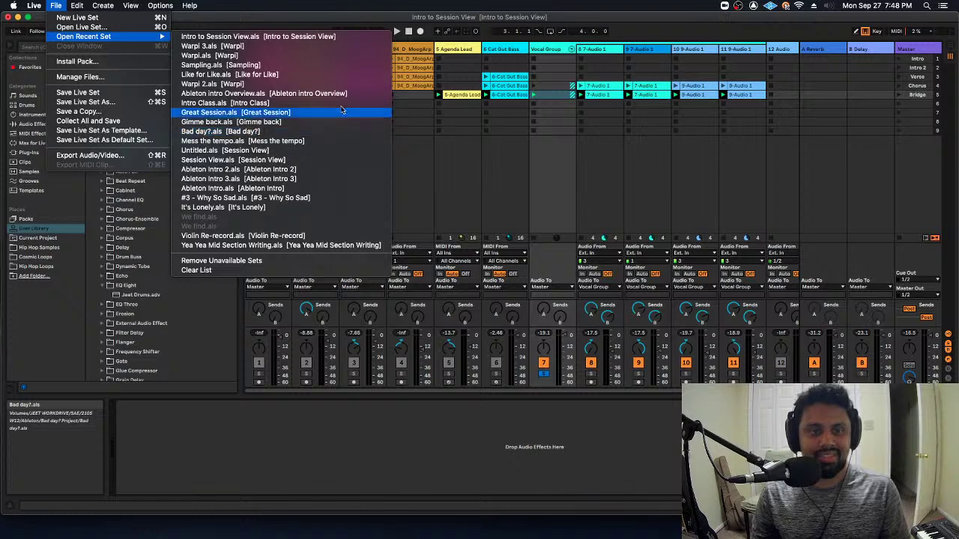
left_click(313, 38)
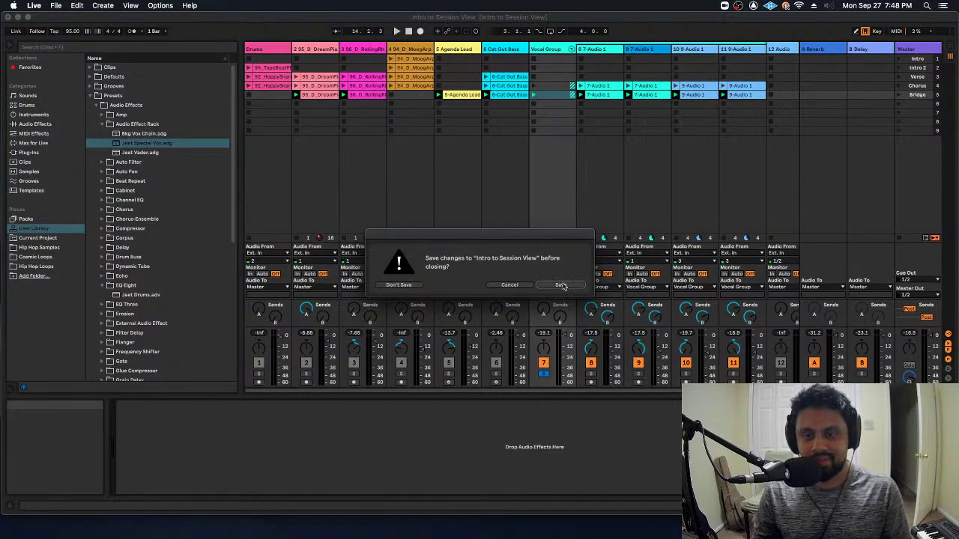
left_click(394, 285)
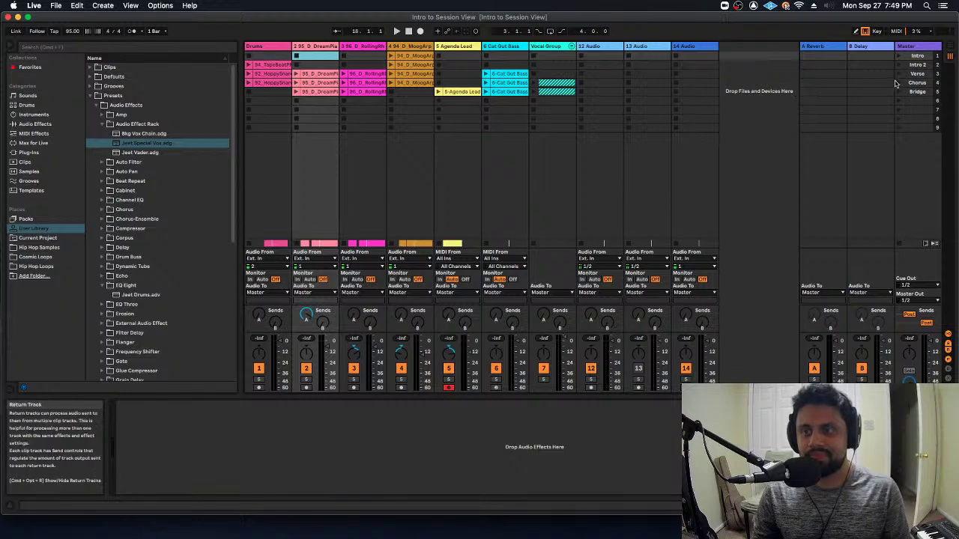
Audition the reopened set by launching the Bridge scene followed by the Chorus scene.
left_click(55, 5)
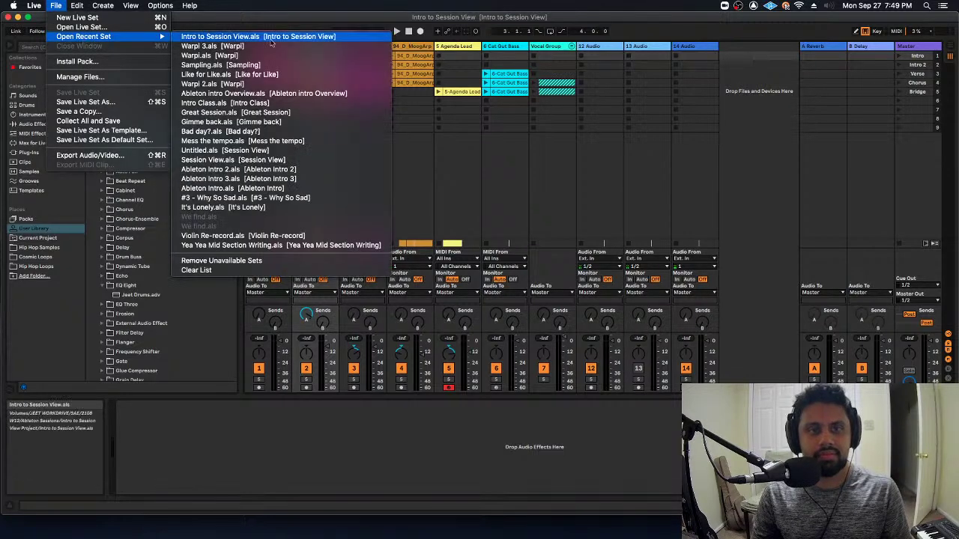
left_click(692, 88)
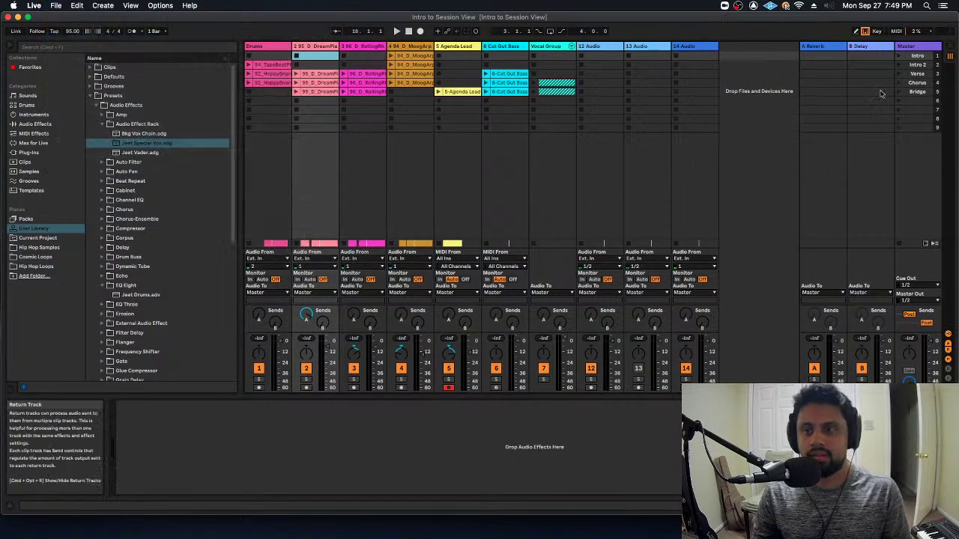
left_click(899, 93)
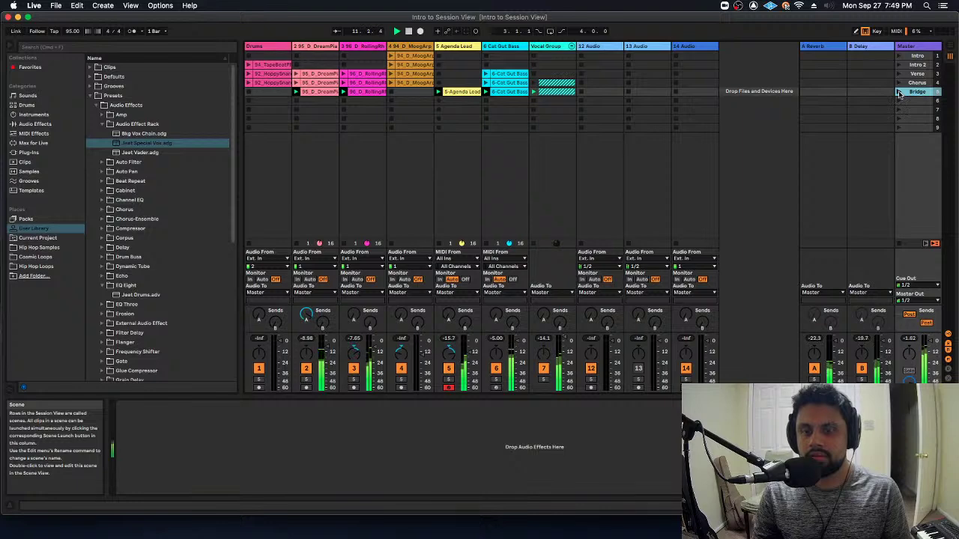
left_click(899, 83)
Open the recent set Sampling.als.
left_click(55, 5)
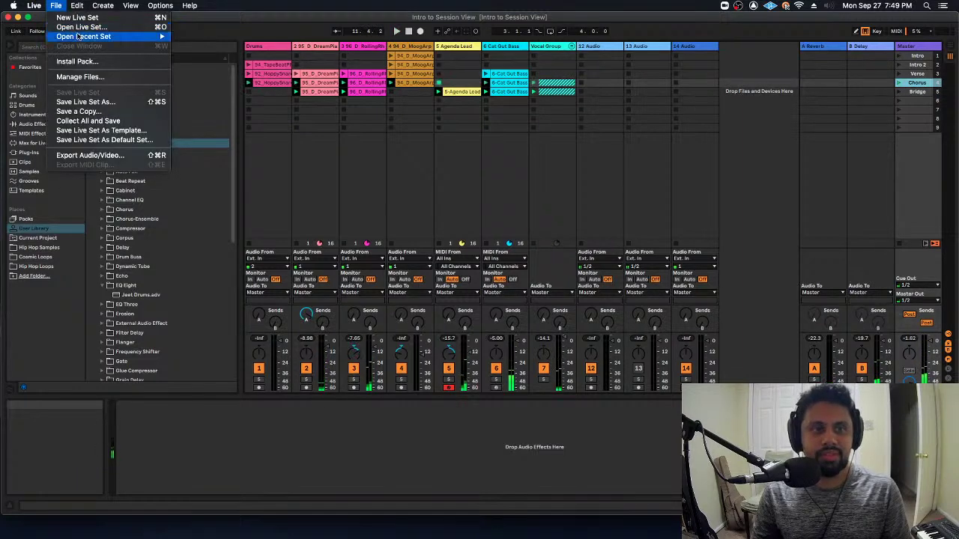
mouse_move(90, 36)
left_click(282, 64)
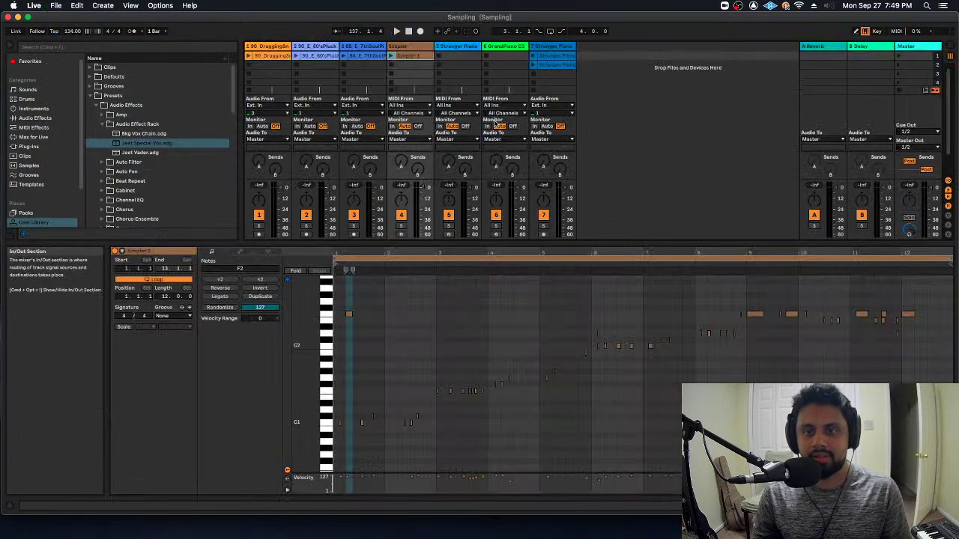
Launch scene 2 followed by scene 1, and solo the Stranger Piano audio track 7.
left_click(901, 68)
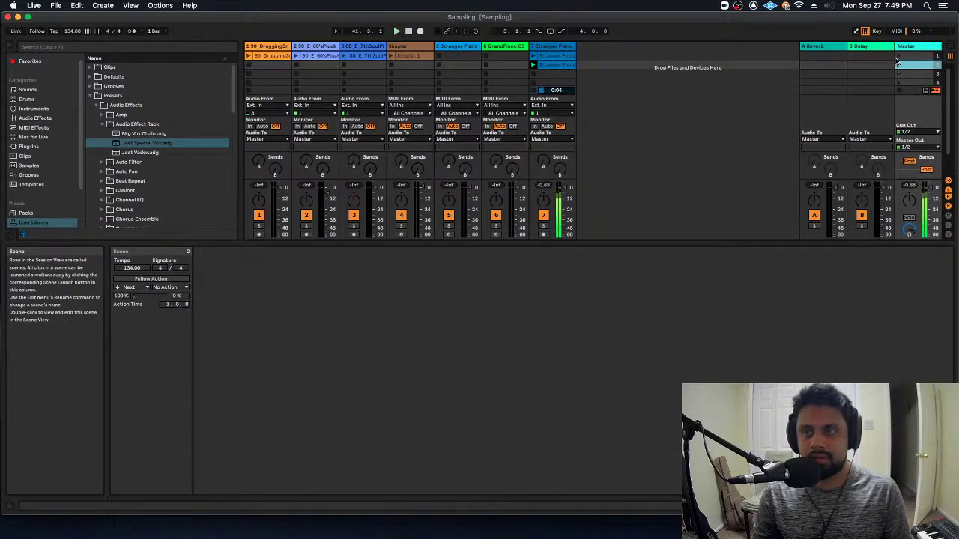
left_click(895, 57)
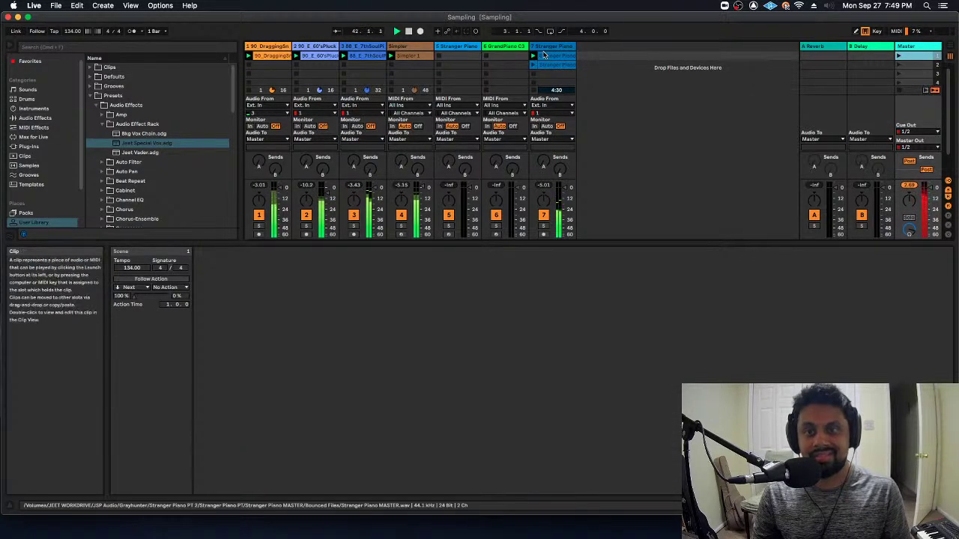
left_click(544, 227)
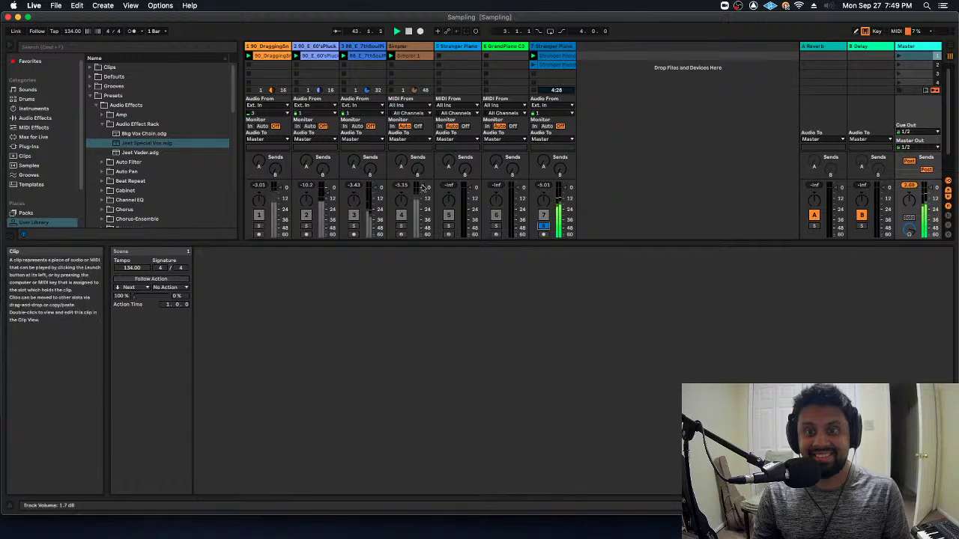
Solo the Simpler track 4 and show its device chain.
left_click(401, 226)
left_click(418, 49)
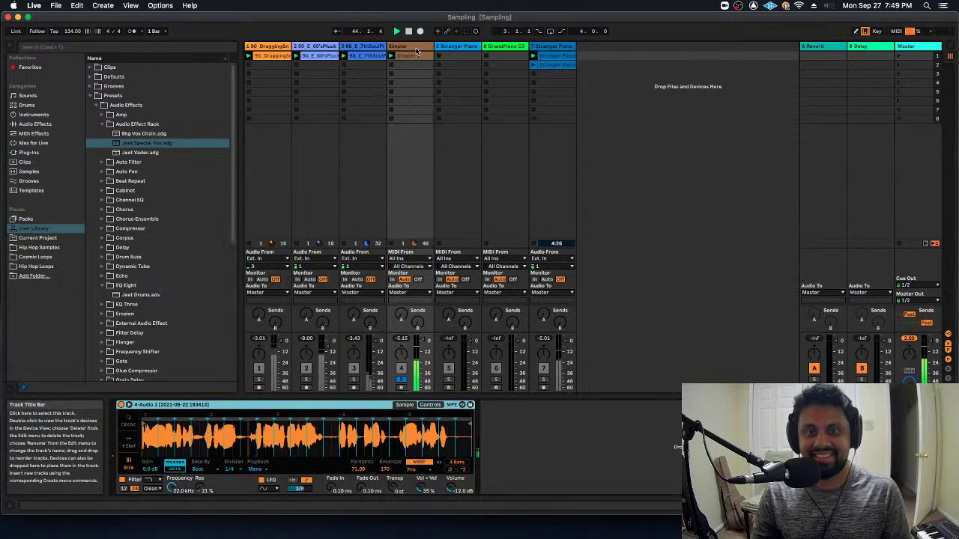
double_click(416, 56)
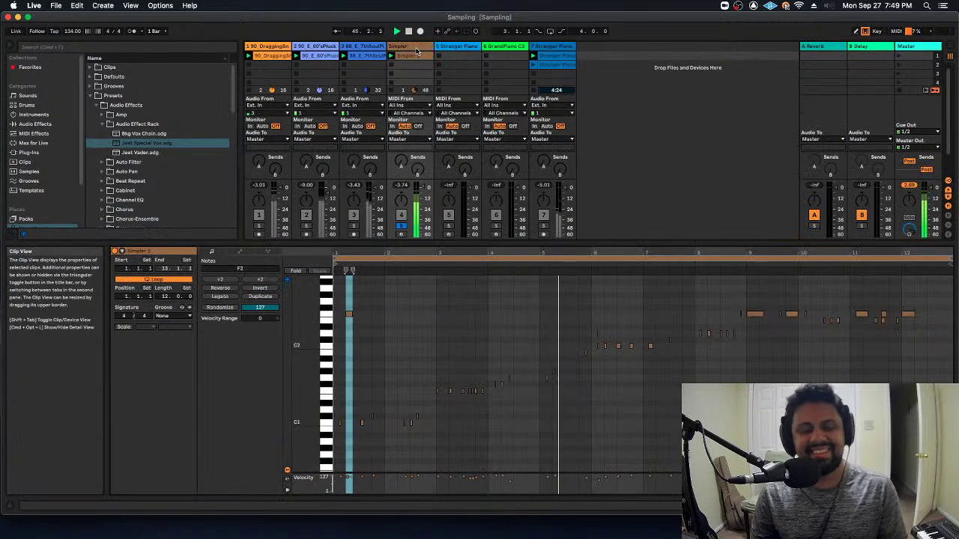
key("shift+Tab")
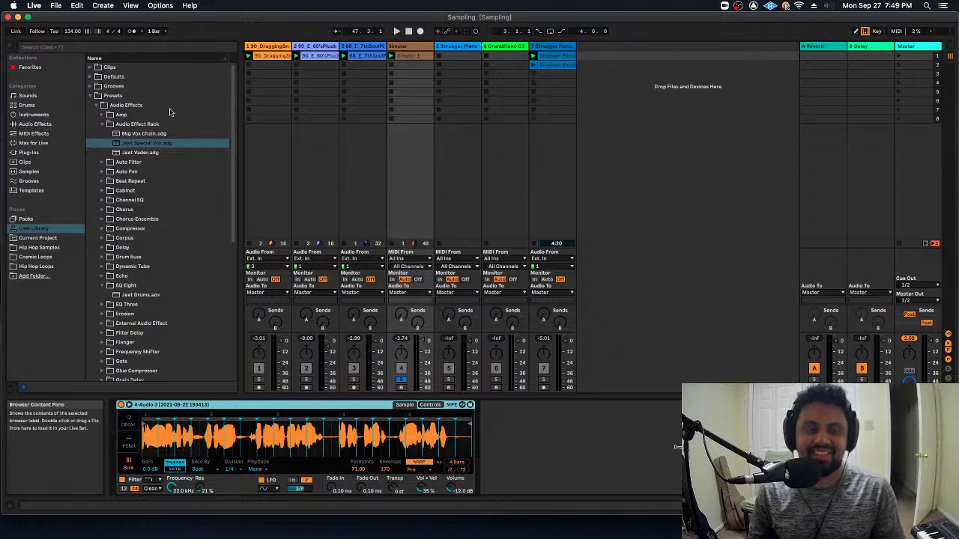
Load the Jeet Special Vox.adg audio effect rack preset from the User Library onto the Simpler track.
left_click(35, 229)
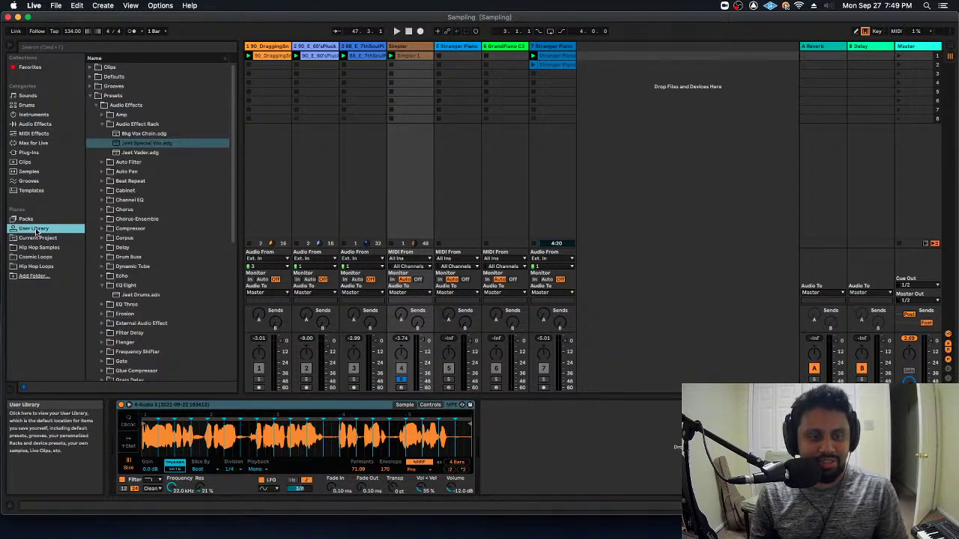
left_click(91, 96)
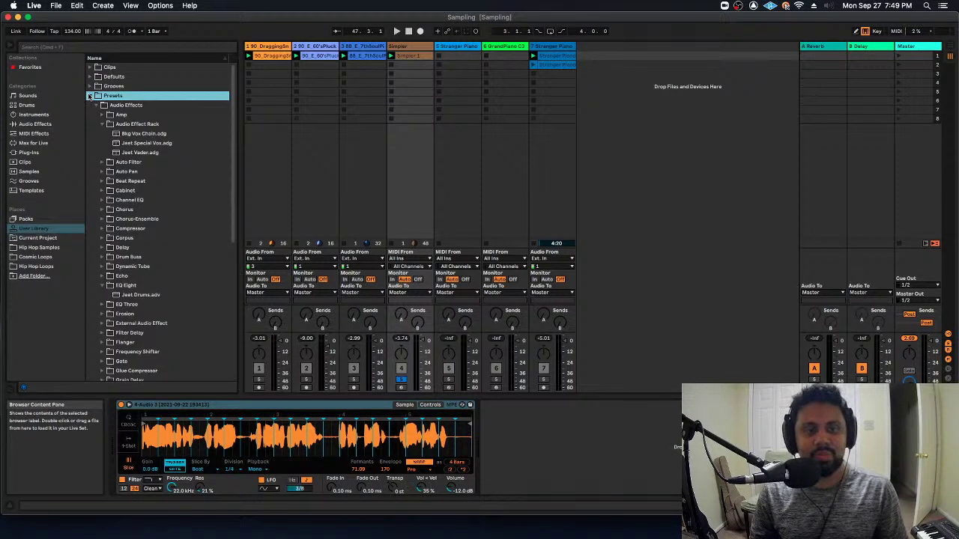
left_click(95, 105)
left_click(94, 104)
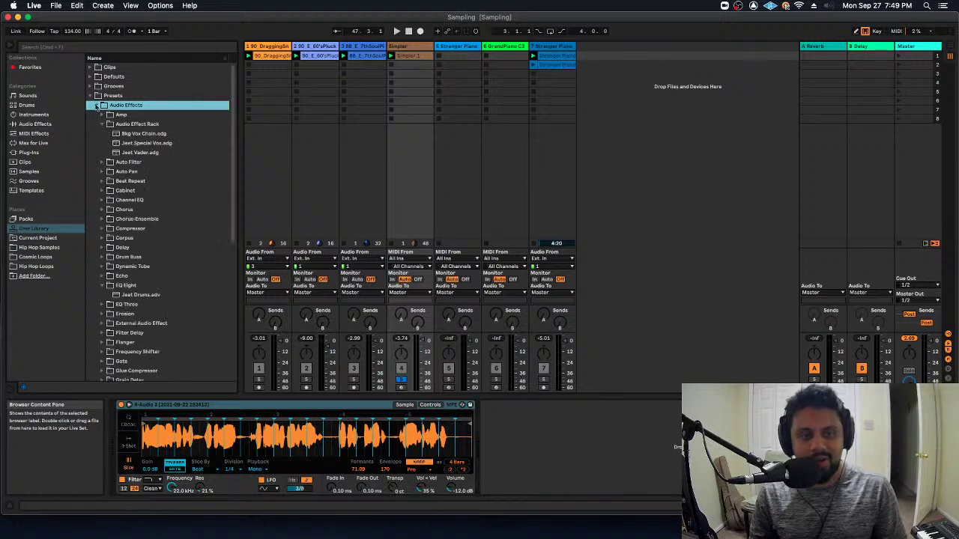
left_click(103, 123)
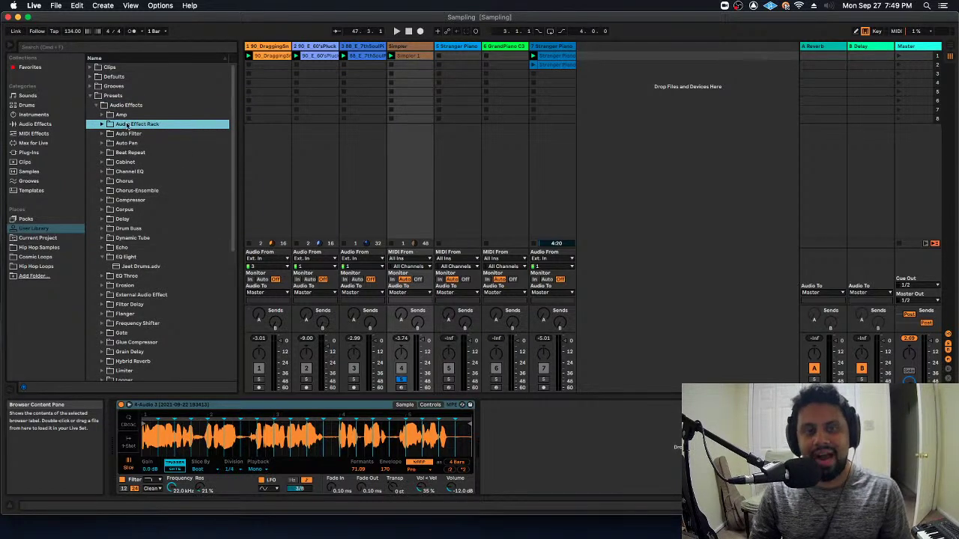
left_click(102, 124)
left_click(178, 143)
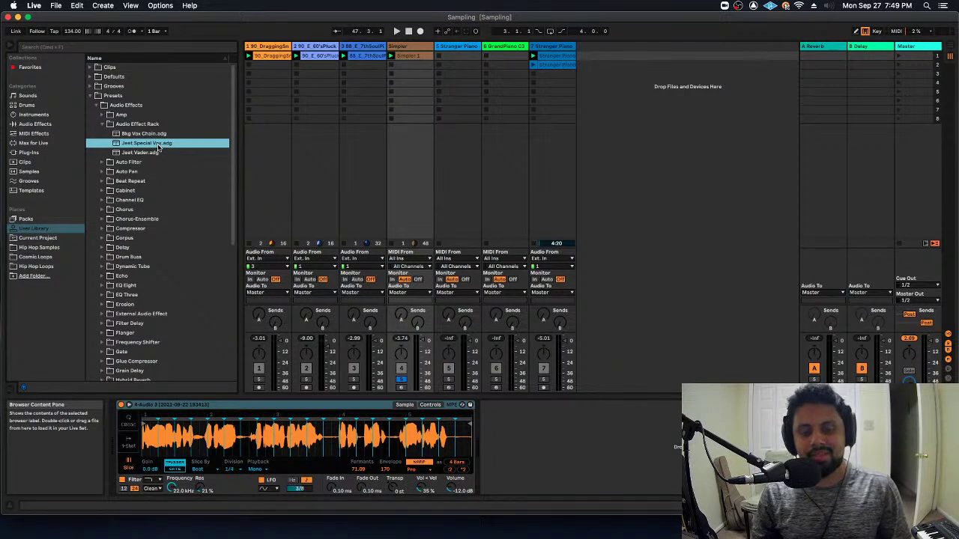
double_click(156, 143)
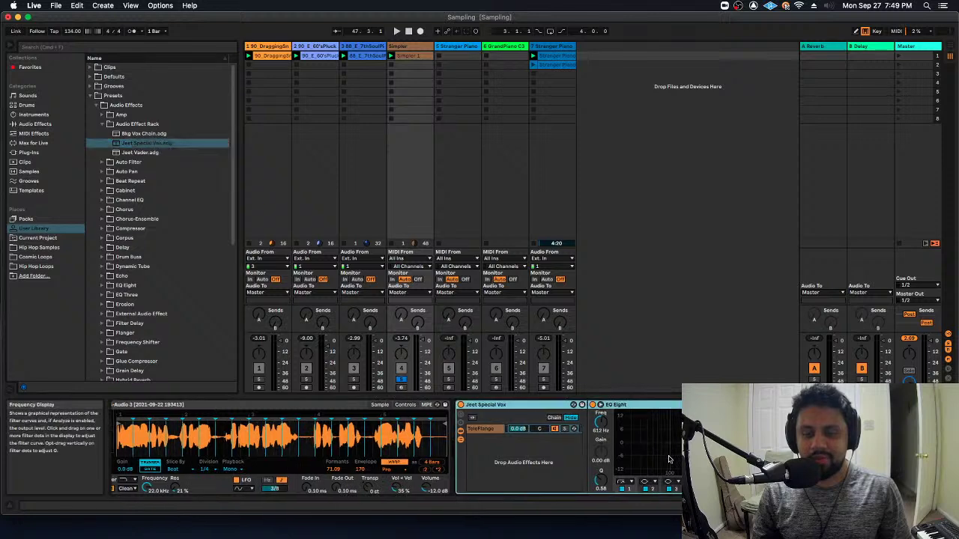
Audition the Simpler track through the Jeet Special Vox rack and look over the devices in its chain.
scroll(671, 459, "right", 5)
scroll(676, 459, "left", 8)
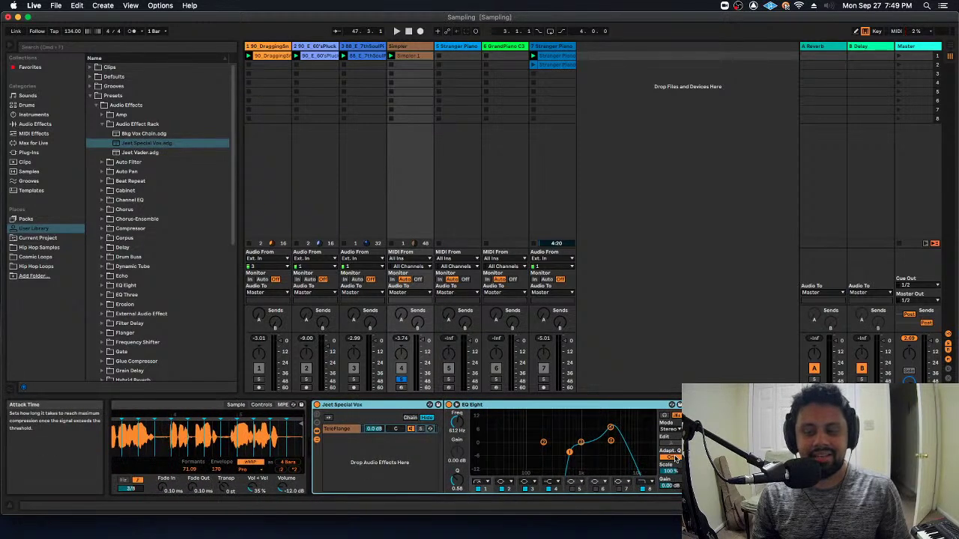
key("space")
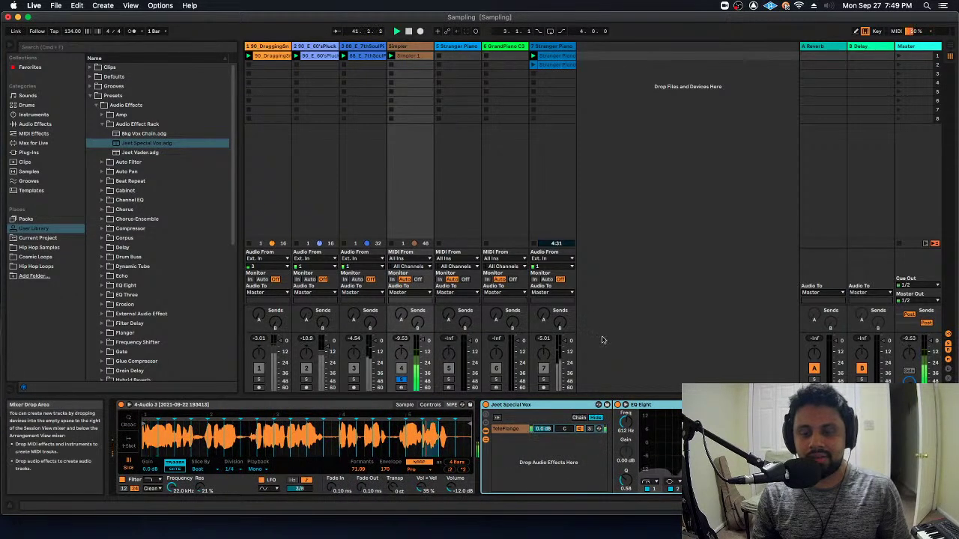
scroll(679, 429, "right", 5)
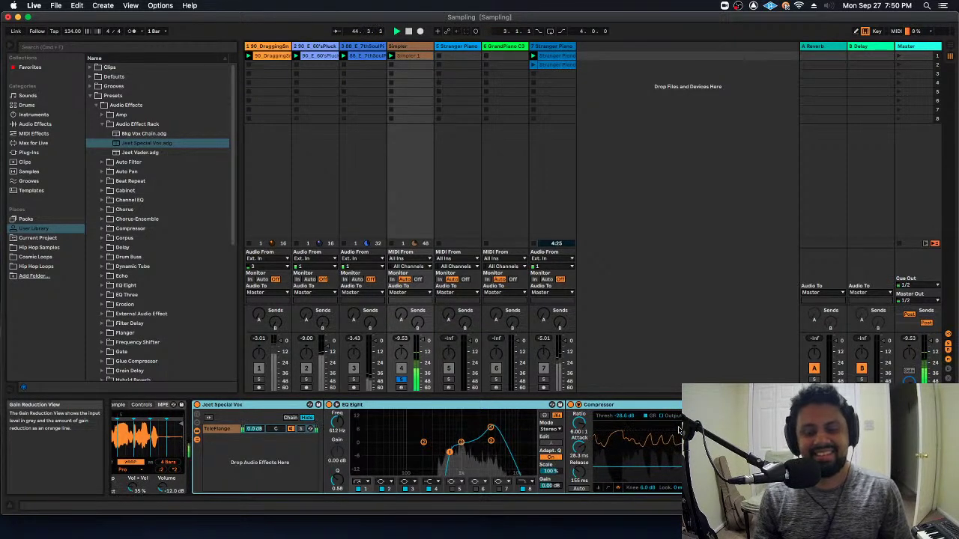
scroll(678, 429, "left", 3)
scroll(678, 429, "left", 4)
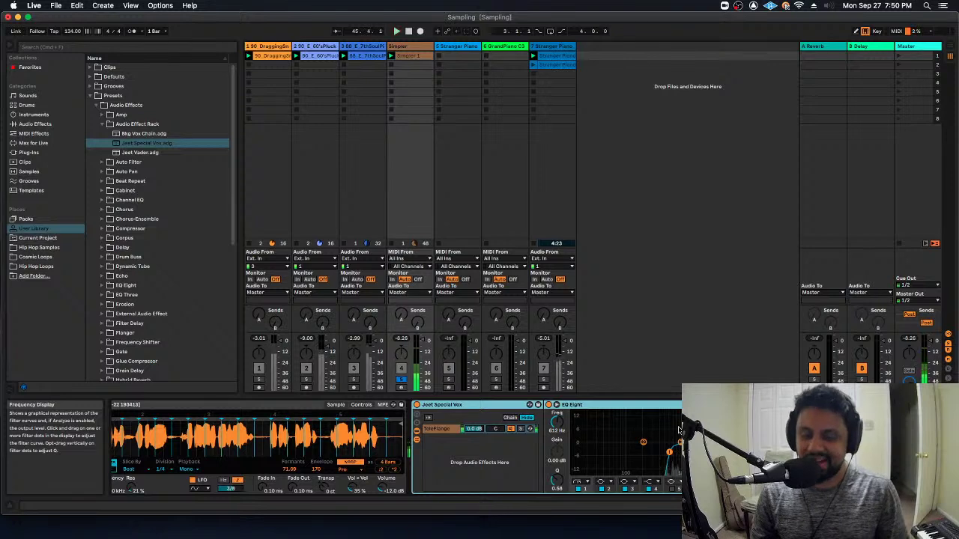
scroll(679, 429, "right", 2)
scroll(678, 430, "right", 5)
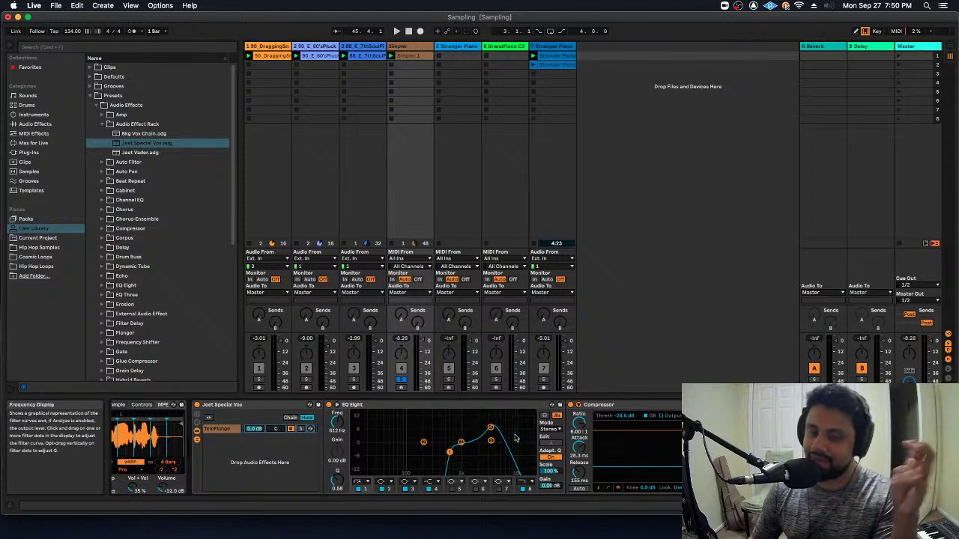
Examine how the Jeet Special Vox rack is built, from its TeleFlange chain to the individual effects such as EQ Eight.
left_click(476, 406)
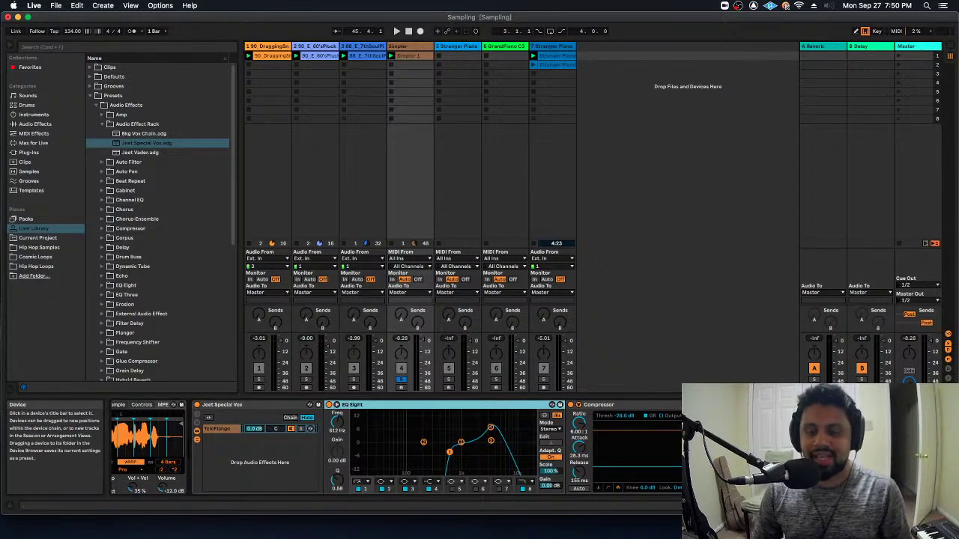
left_click(242, 406)
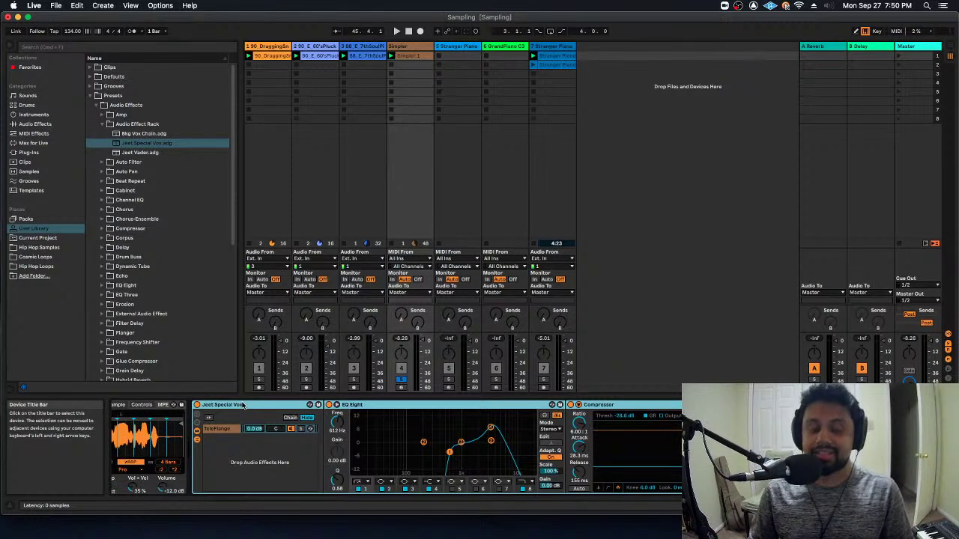
left_click(445, 406)
left_click(646, 407)
left_click(824, 405)
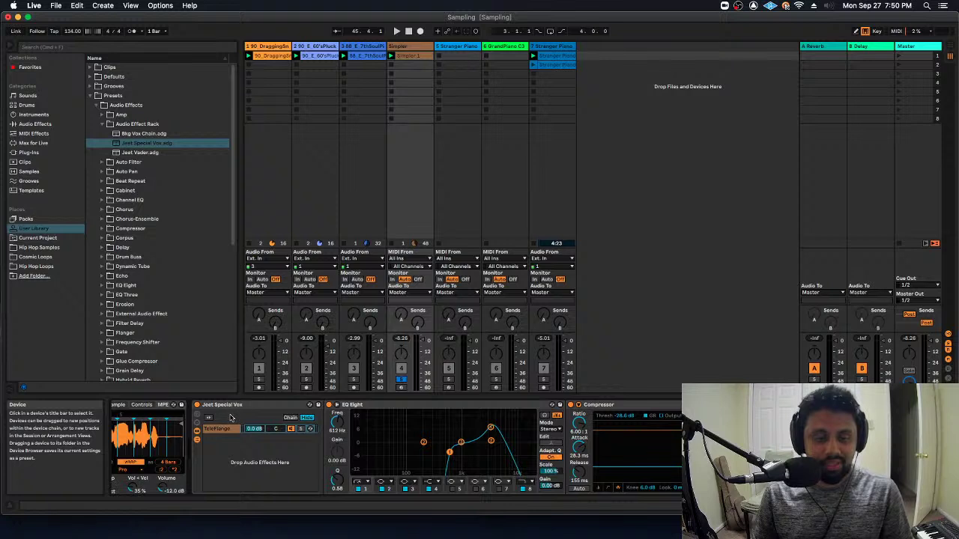
left_click(265, 408)
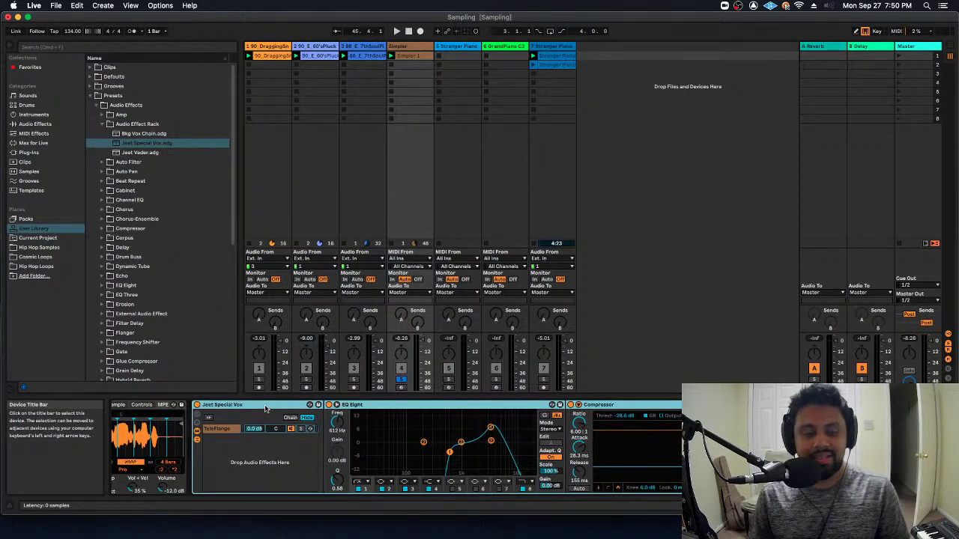
left_click(212, 428)
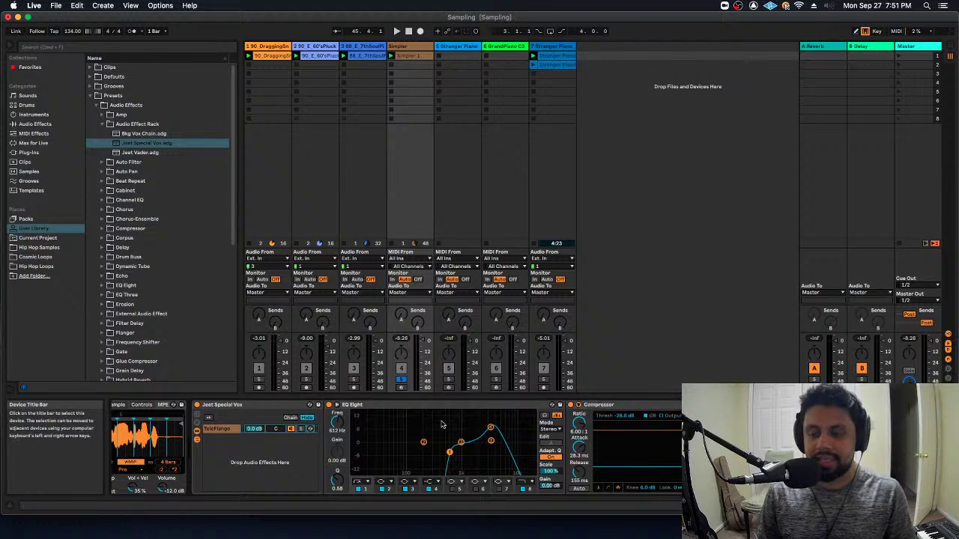
left_click(409, 409)
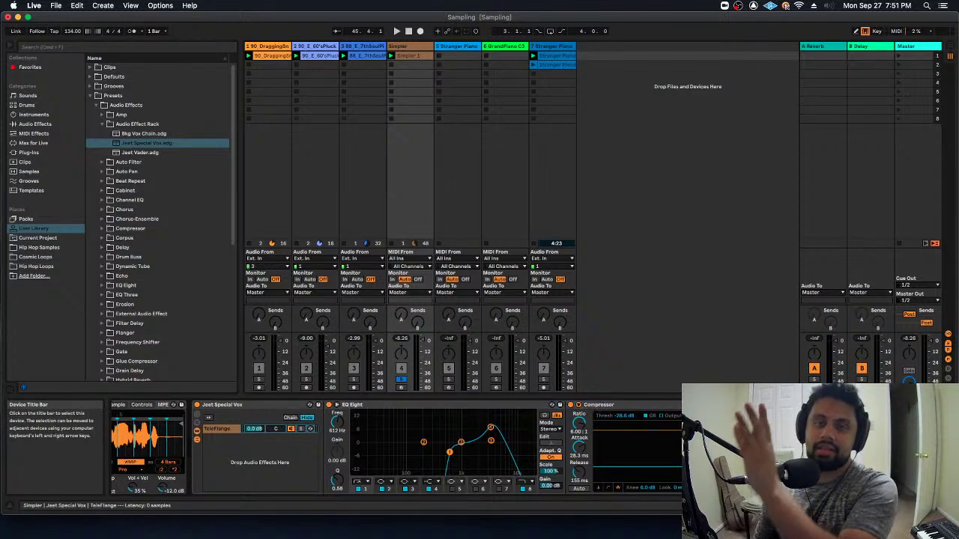
Create a second chain in the Jeet Special Vox rack and name it Dist Vox.
left_click(231, 433)
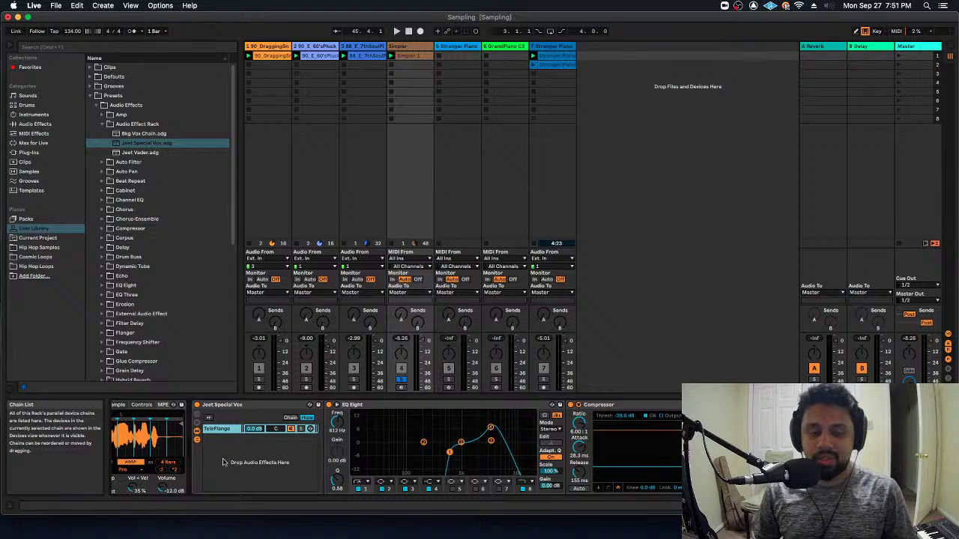
left_click(223, 462)
right_click(225, 462)
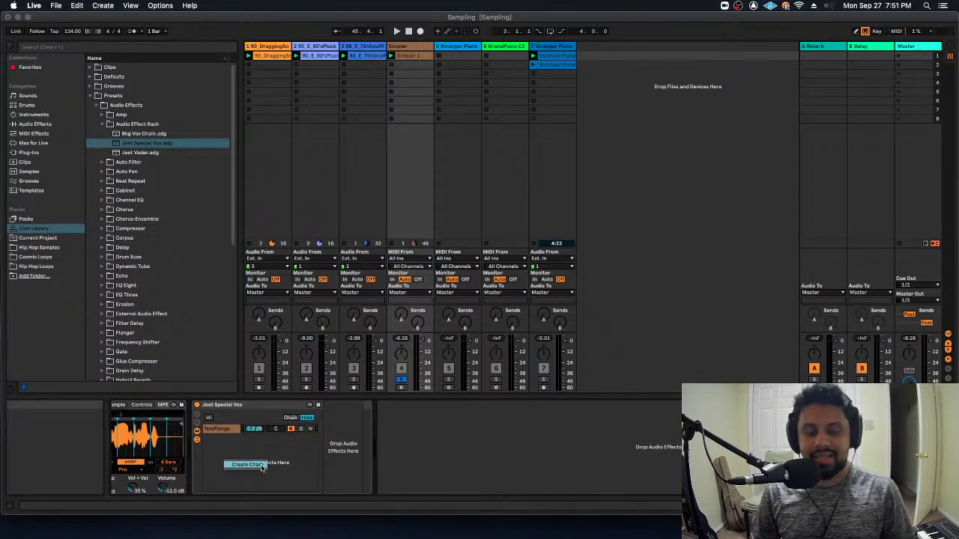
left_click(247, 464)
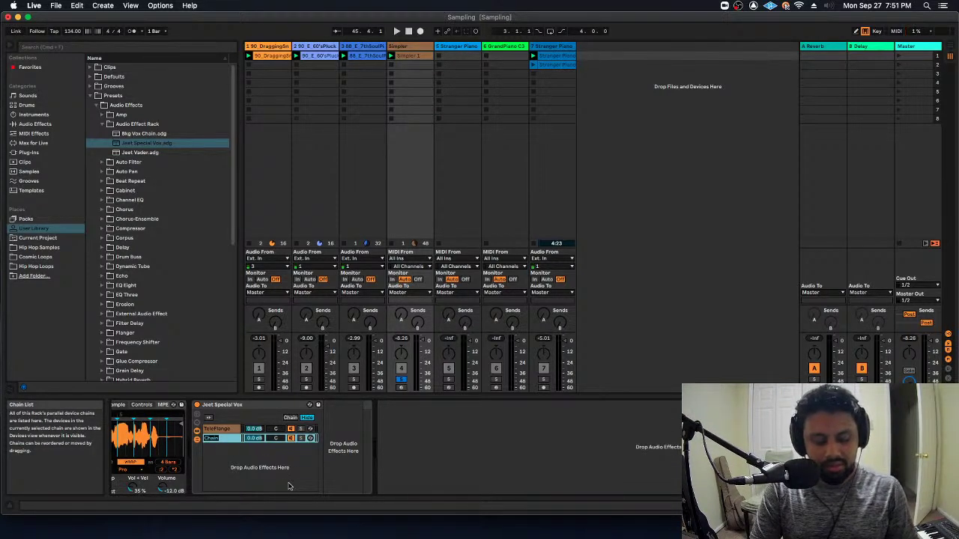
type("Dist Vox")
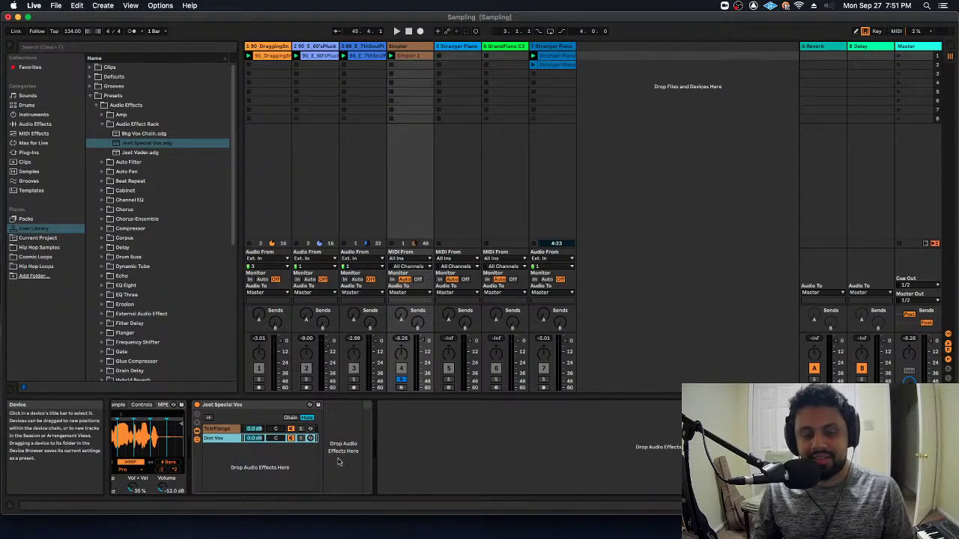
Add Overdrive, Saturator and Vinyl Distortion from the Drive & Color audio effects to the Dist Vox chain.
left_click(365, 429)
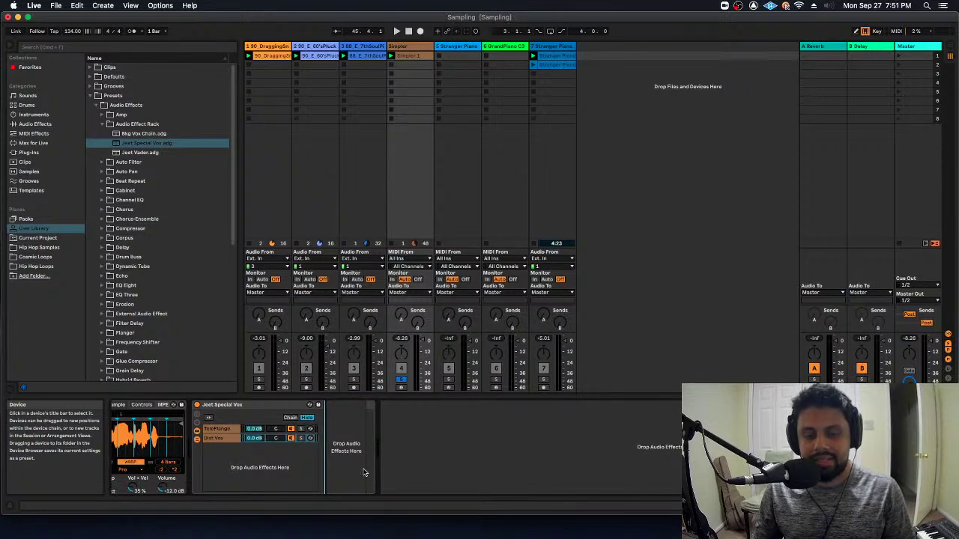
left_click(496, 433)
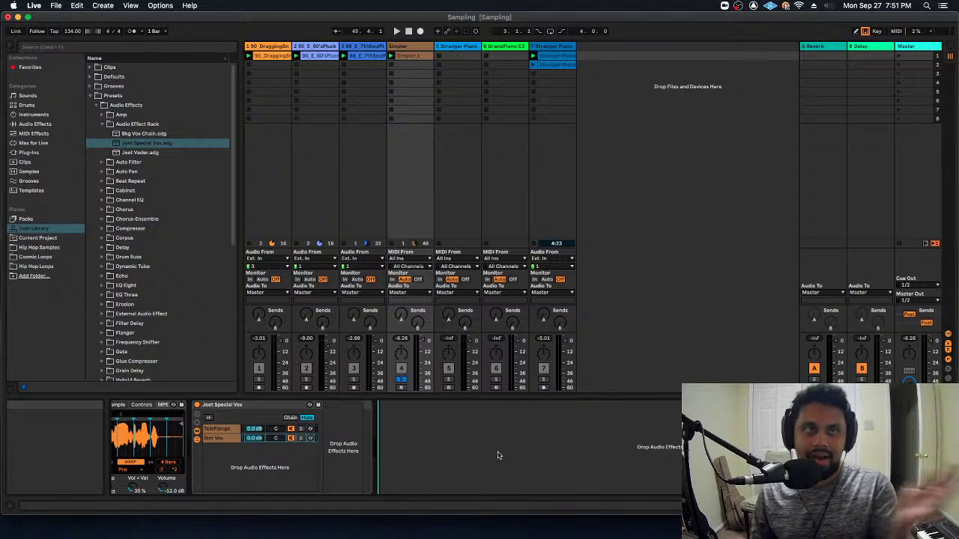
left_click(340, 444)
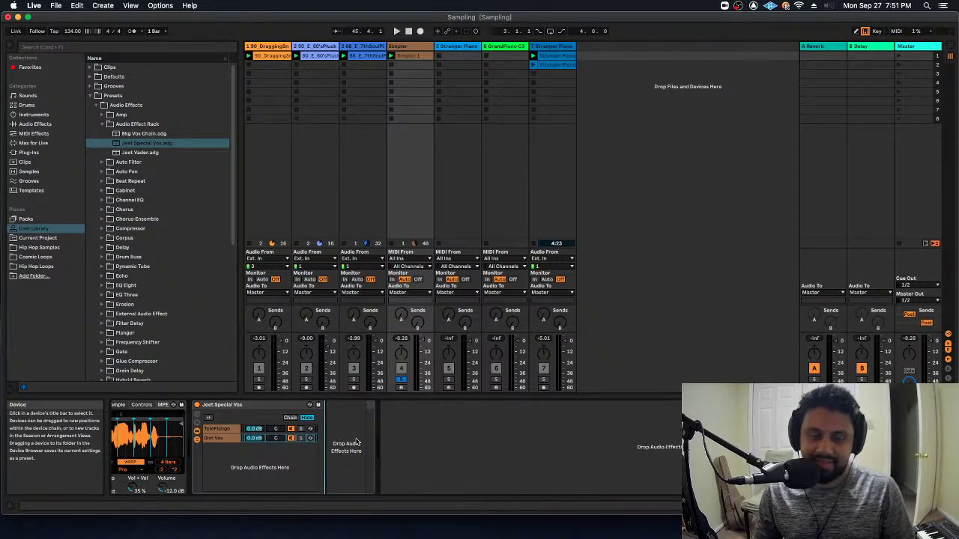
left_click(43, 124)
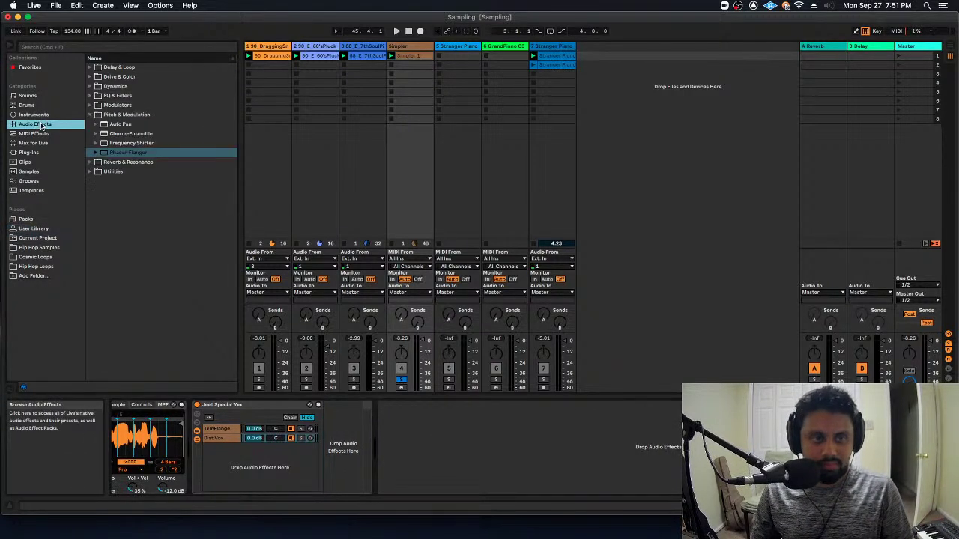
left_click(91, 115)
left_click(90, 115)
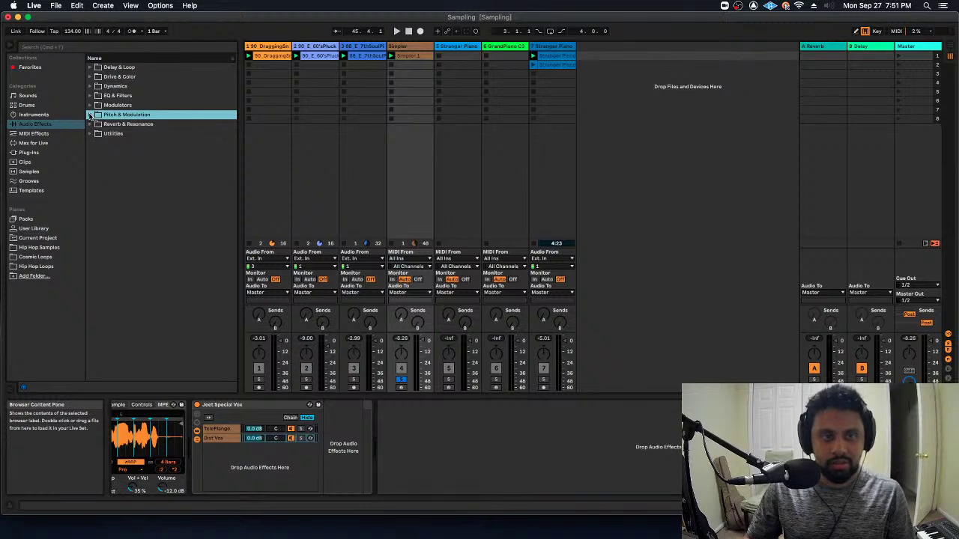
left_click(96, 77)
left_click(90, 78)
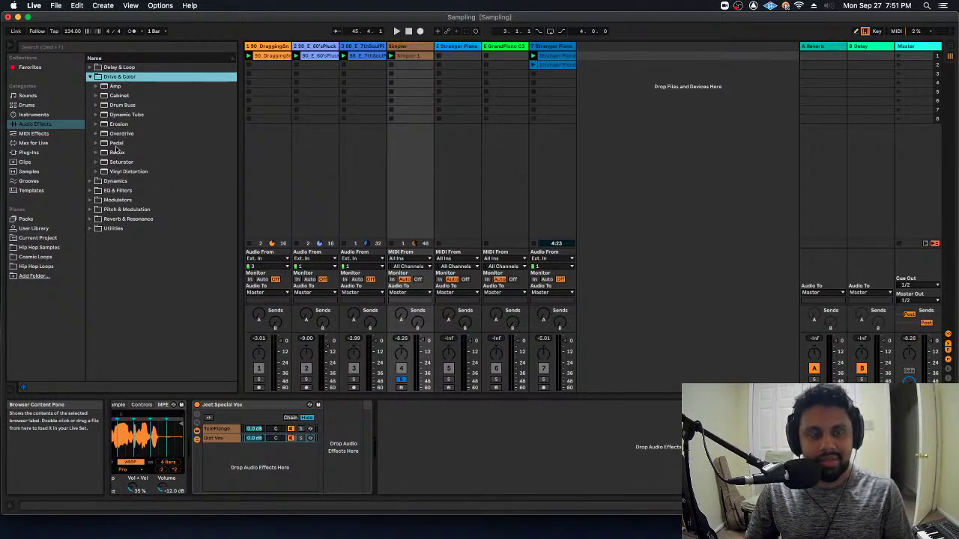
left_click_drag(122, 133, 352, 450)
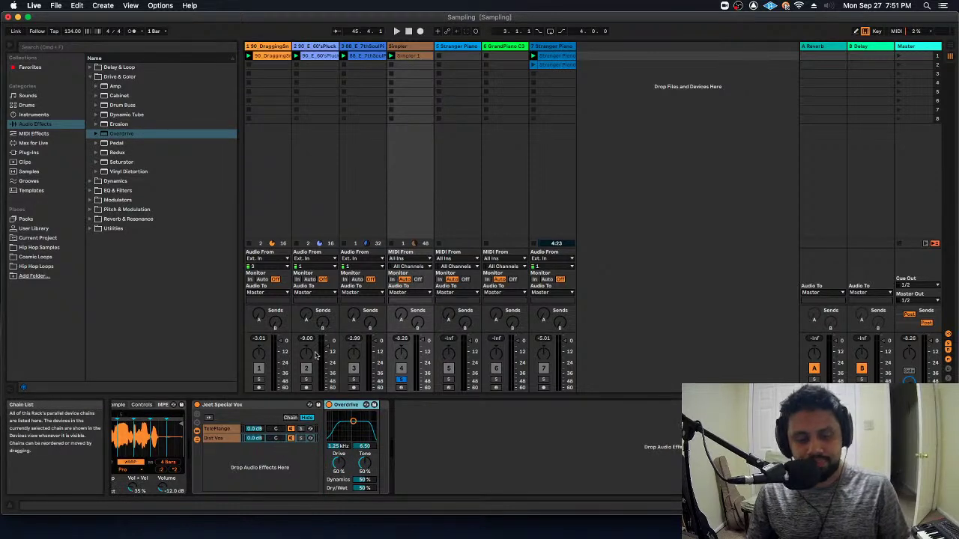
double_click(122, 162)
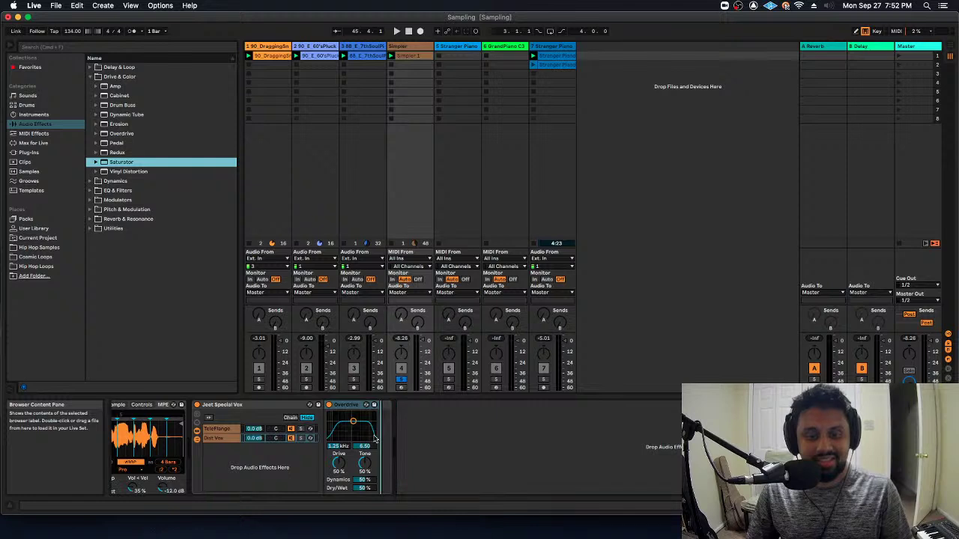
left_click_drag(110, 172, 495, 433)
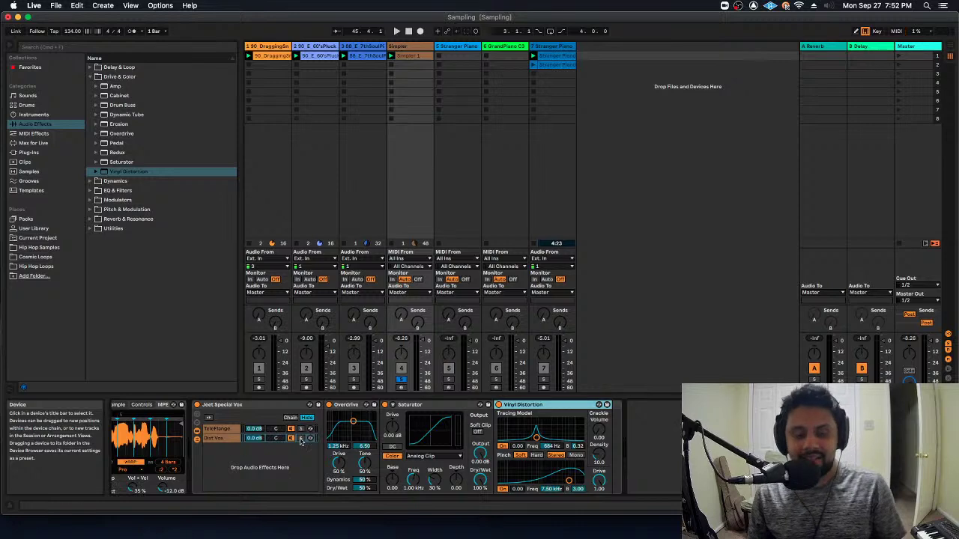
Compare the devices of the TeleFlange and Dist Vox chains by alternating between them, ending on TeleFlange.
left_click(230, 429)
left_click(228, 437)
left_click(227, 429)
left_click(227, 437)
left_click(227, 428)
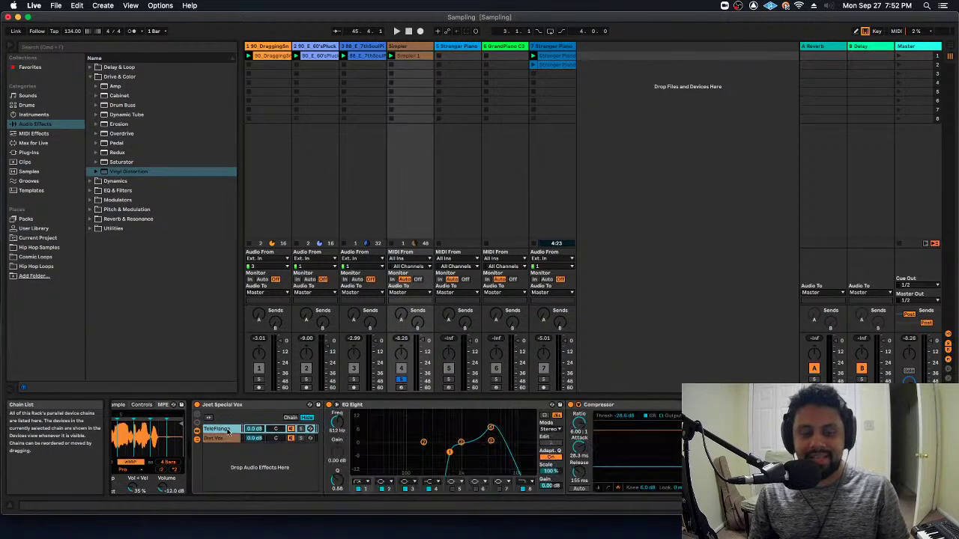
left_click(228, 437)
left_click(227, 429)
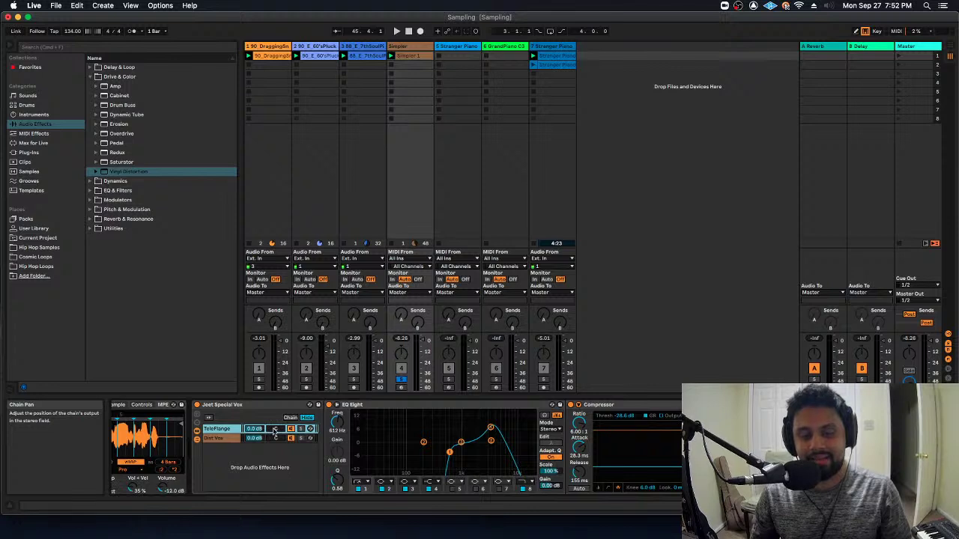
Try lowering the TeleFlange chain's volume, restoring it to 0.0 dB.
left_click_drag(254, 429, 254, 464)
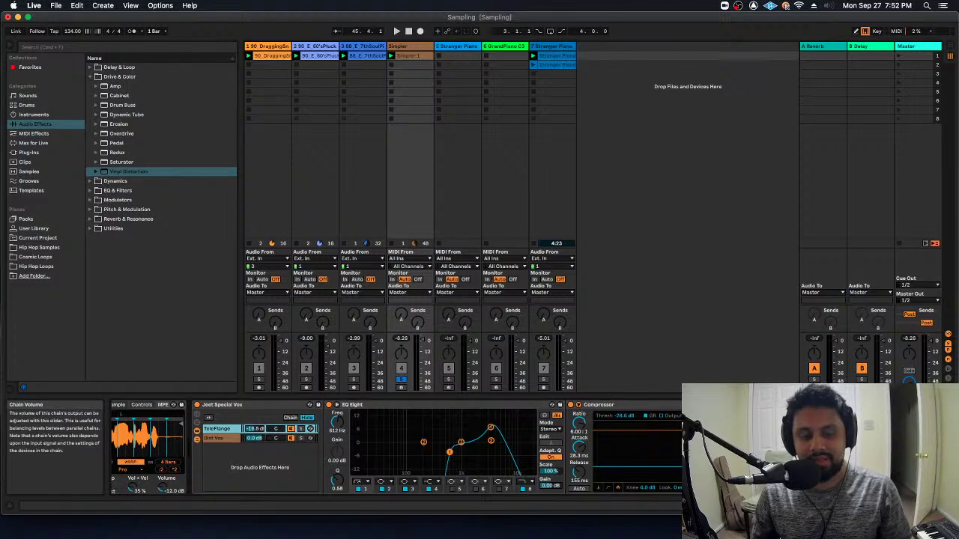
left_click_drag(255, 429, 275, 465)
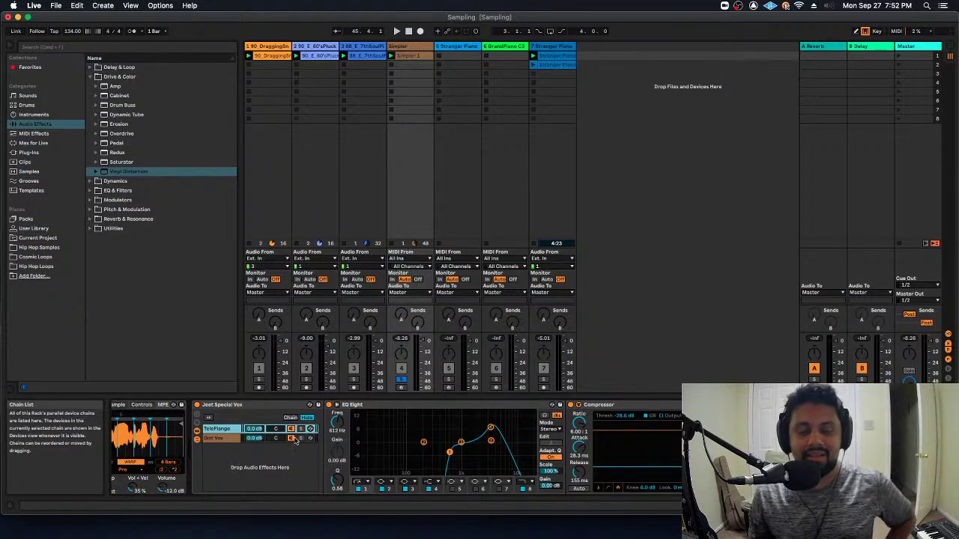
Solo the Dist Vox chain and, during playback, set Overdrive's filter to 2.21 kHz with 1.92 bandwidth and Saturator's drive to 6.29 dB.
left_click(295, 441)
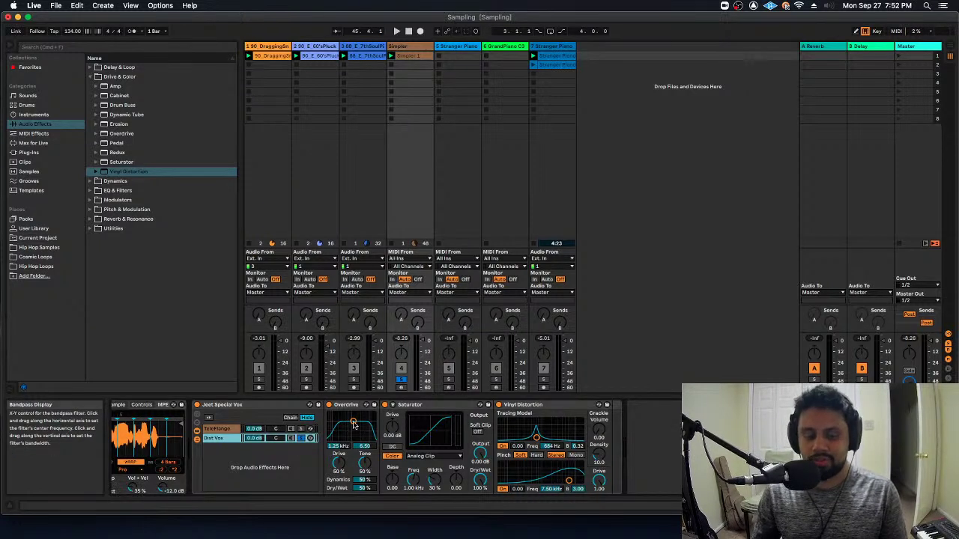
key("space")
left_click_drag(354, 424, 392, 415)
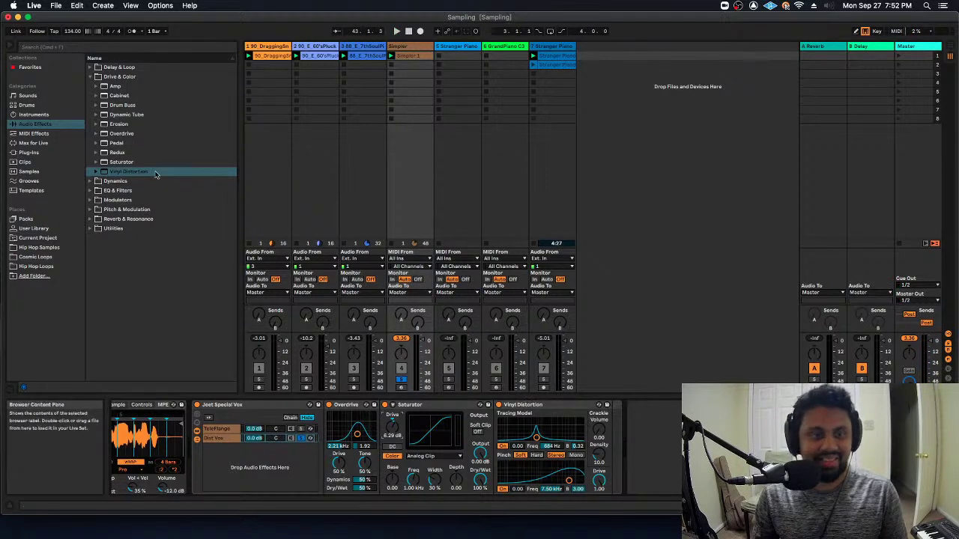
Add a Limiter from the Dynamics audio effects after Vinyl Distortion in the Dist Vox chain and lower its gain to -9.20 dB.
left_click(90, 77)
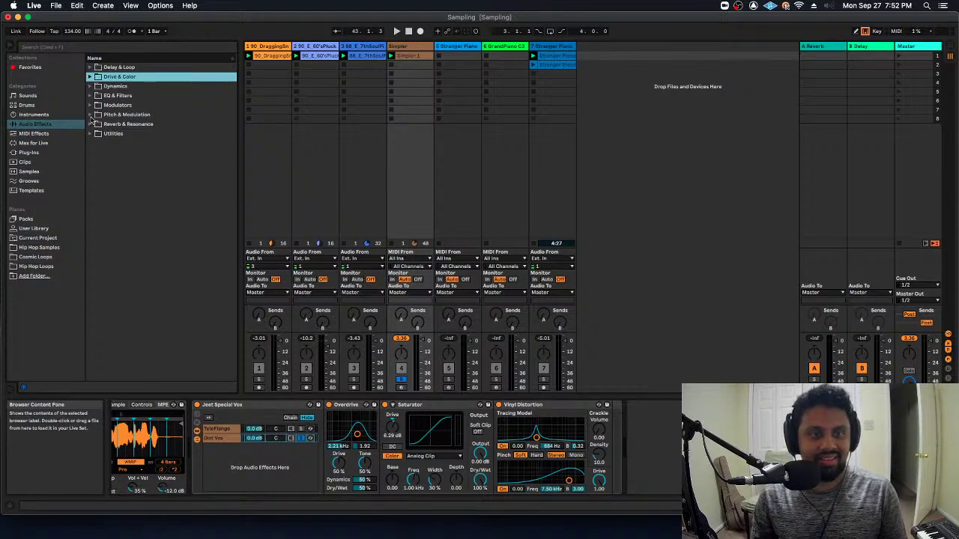
left_click(90, 135)
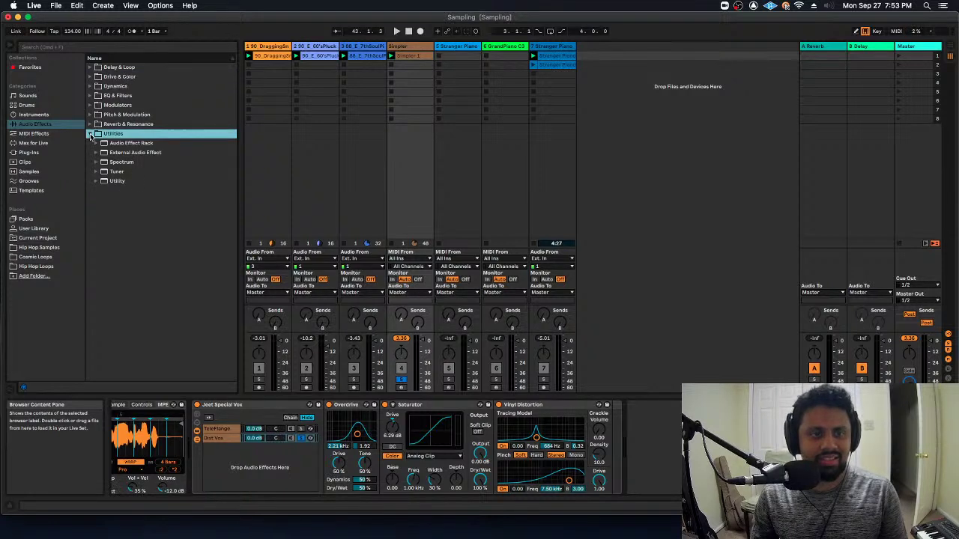
left_click(88, 76)
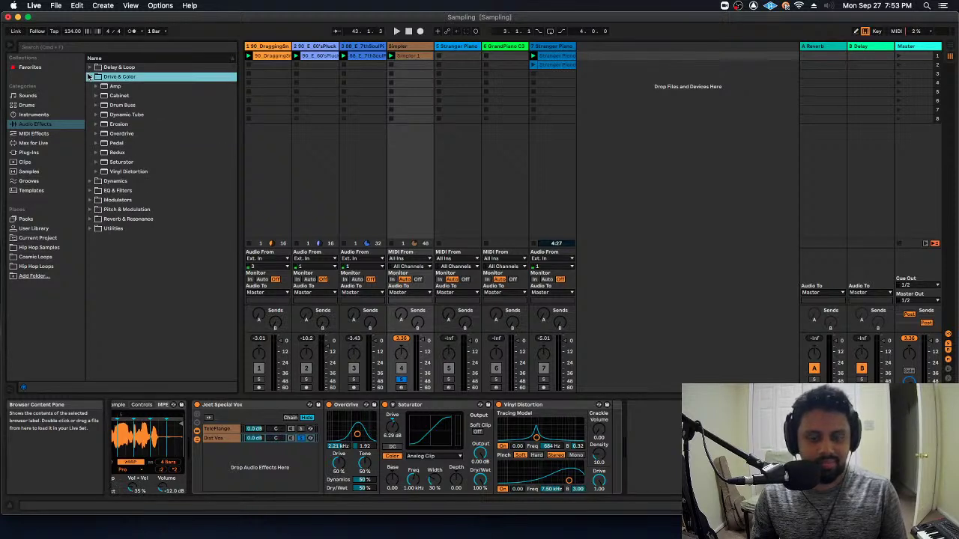
left_click(88, 76)
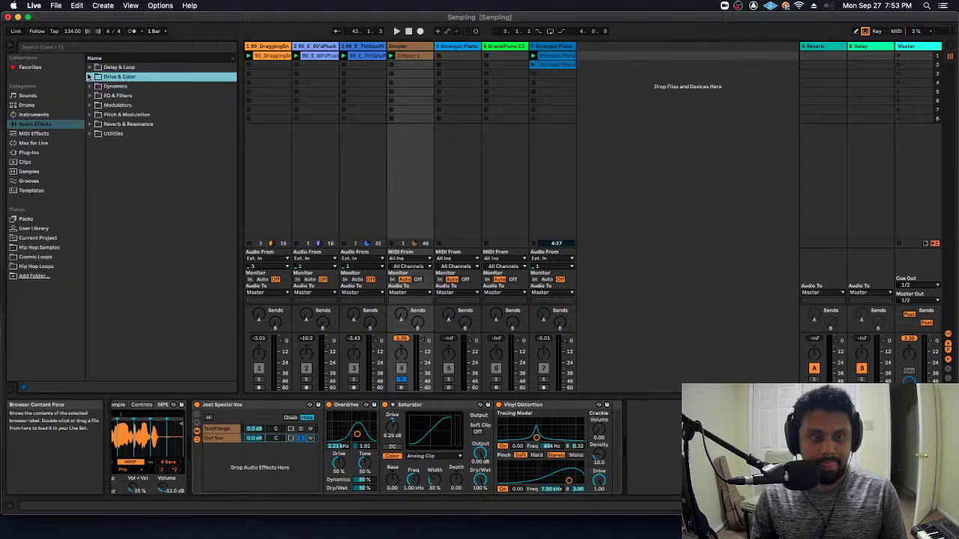
left_click(90, 96)
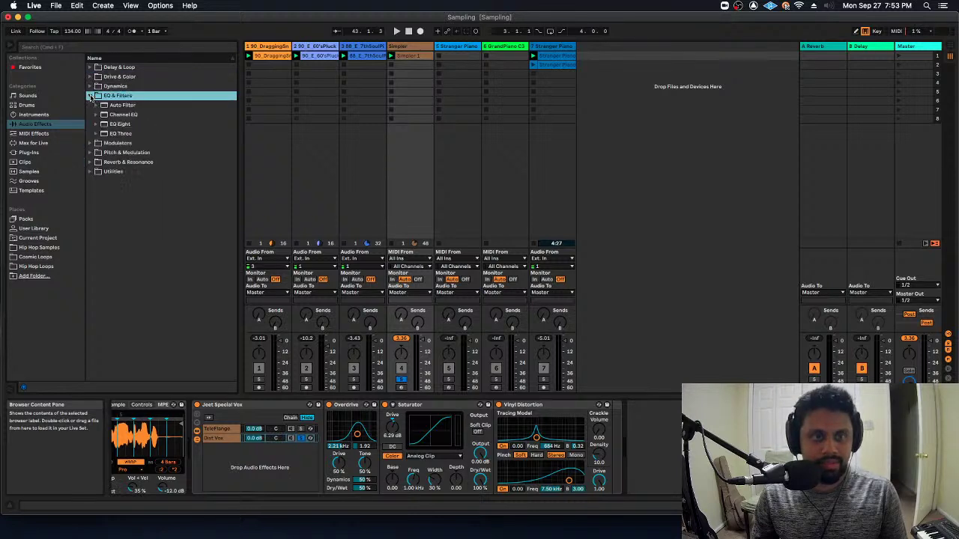
left_click(90, 96)
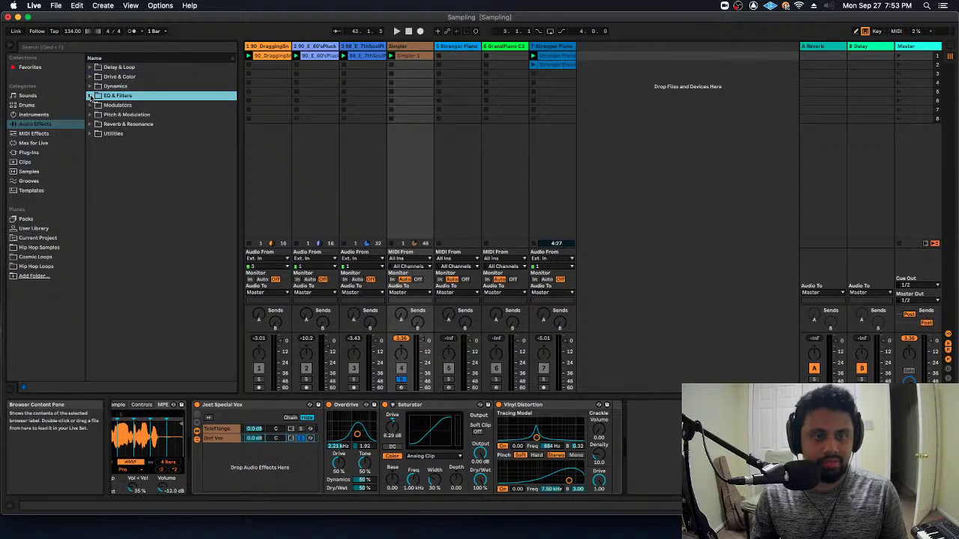
left_click(89, 86)
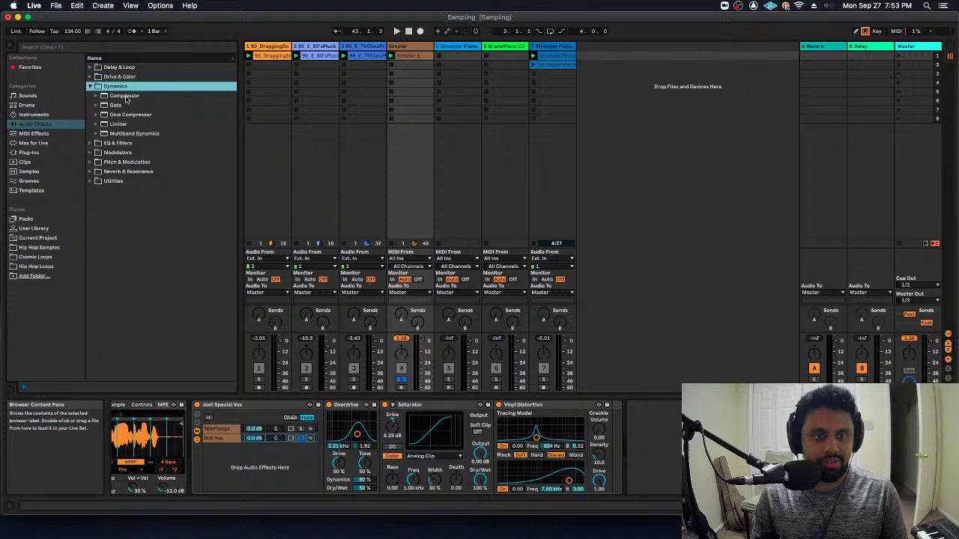
left_click(130, 124)
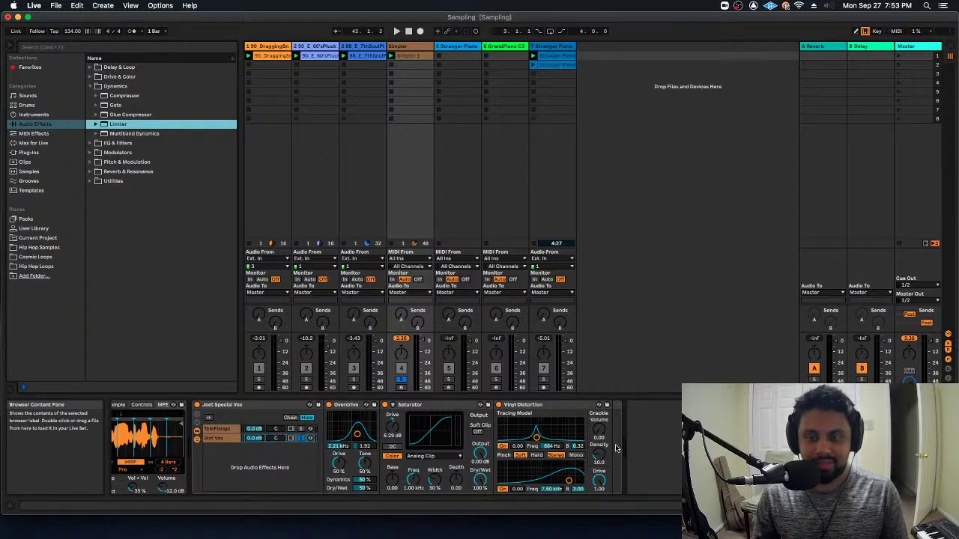
left_click_drag(114, 127, 626, 450)
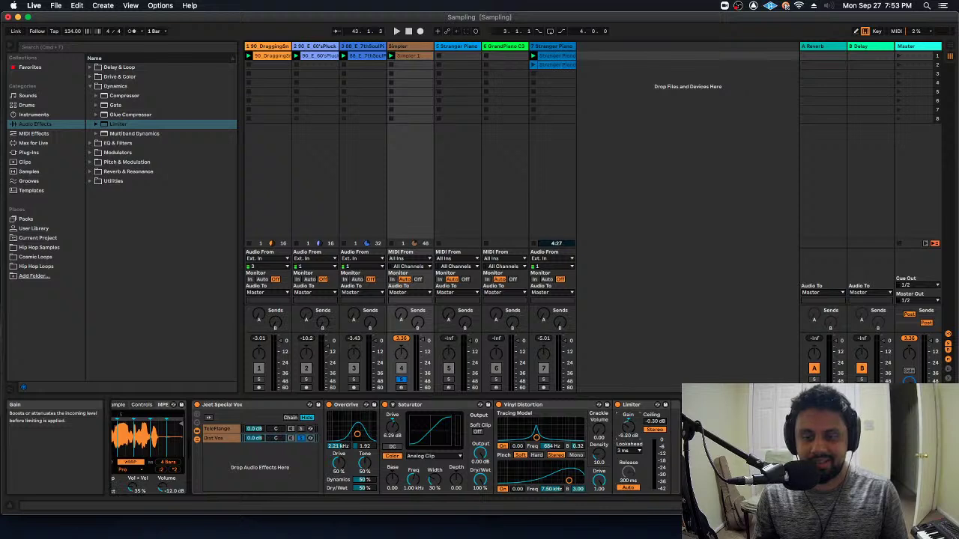
During playback, set Limiter gain to -15.4 dB, Overdrive frequency to 2.53 kHz, Saturator drive to 13.1 dB and Vinyl Distortion's tracing amount to 0.26.
key("space")
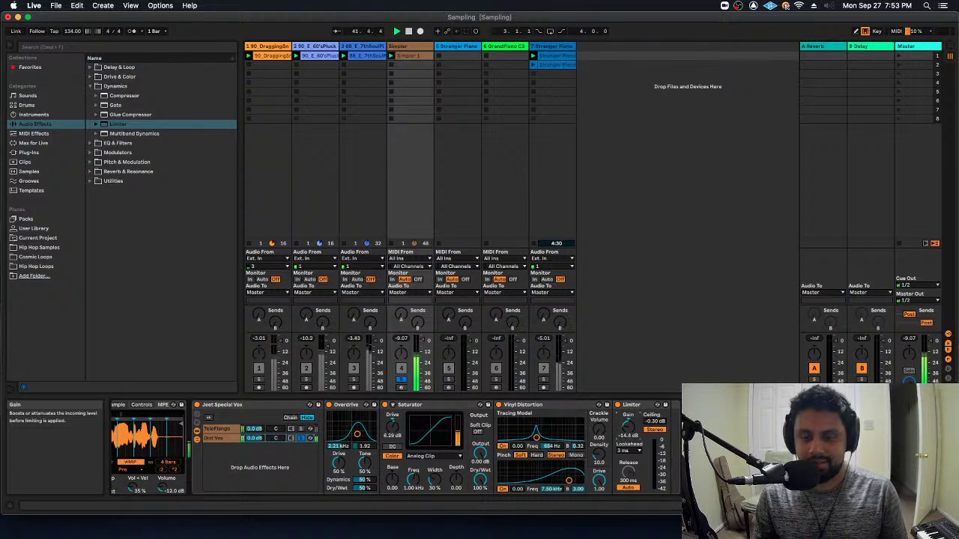
left_click_drag(627, 427, 628, 430)
left_click_drag(358, 435, 358, 433)
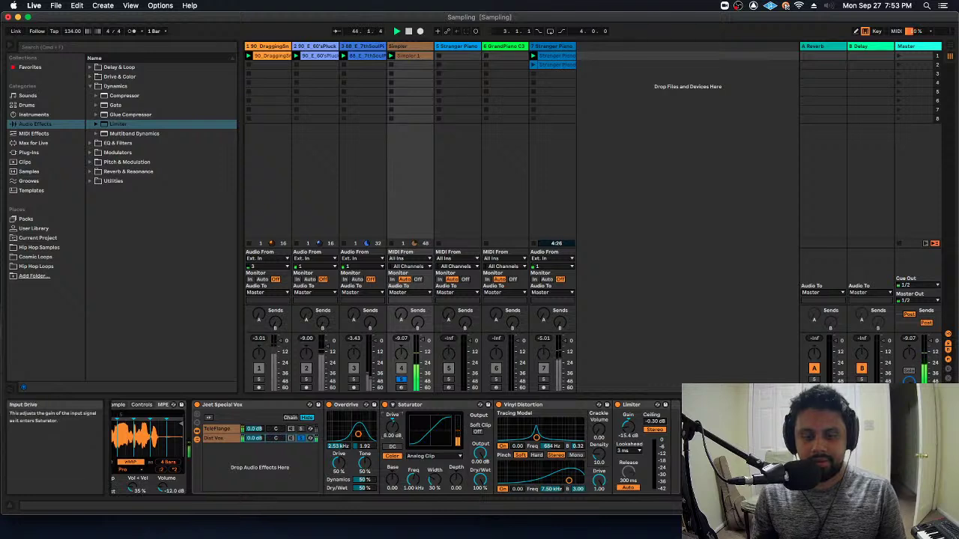
left_click_drag(537, 436, 543, 433)
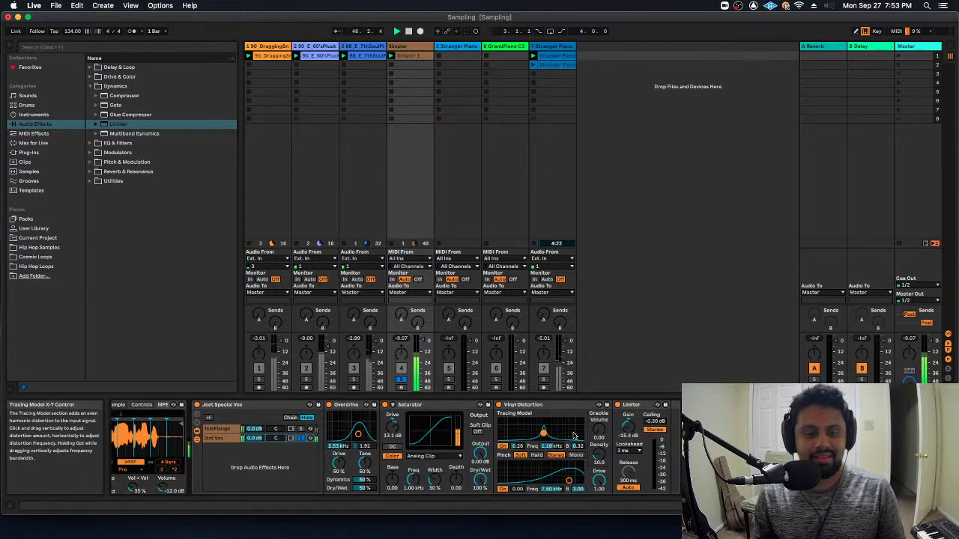
Compare the TeleFlange and Dist Vox chains, take Dist Vox out of solo and briefly audition TeleFlange alone.
left_click(224, 439)
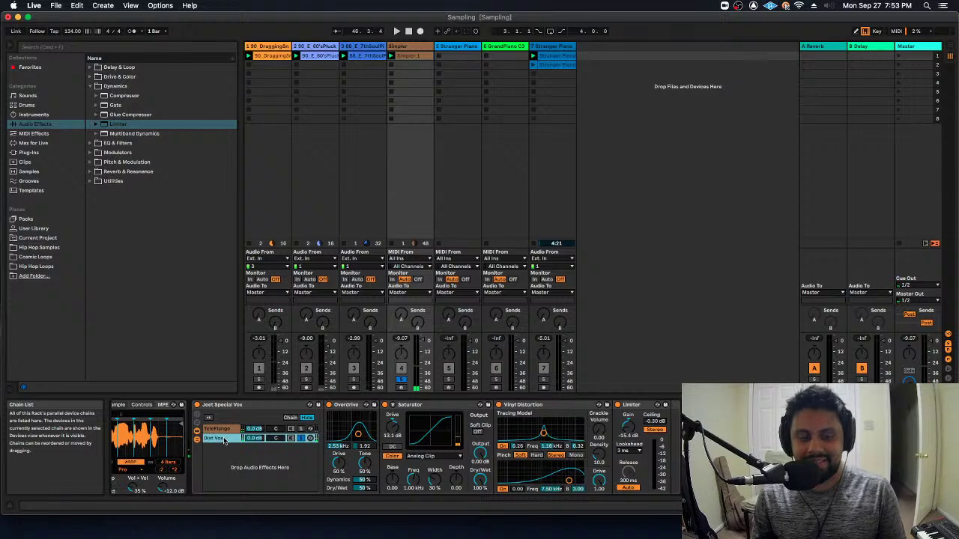
left_click(221, 430)
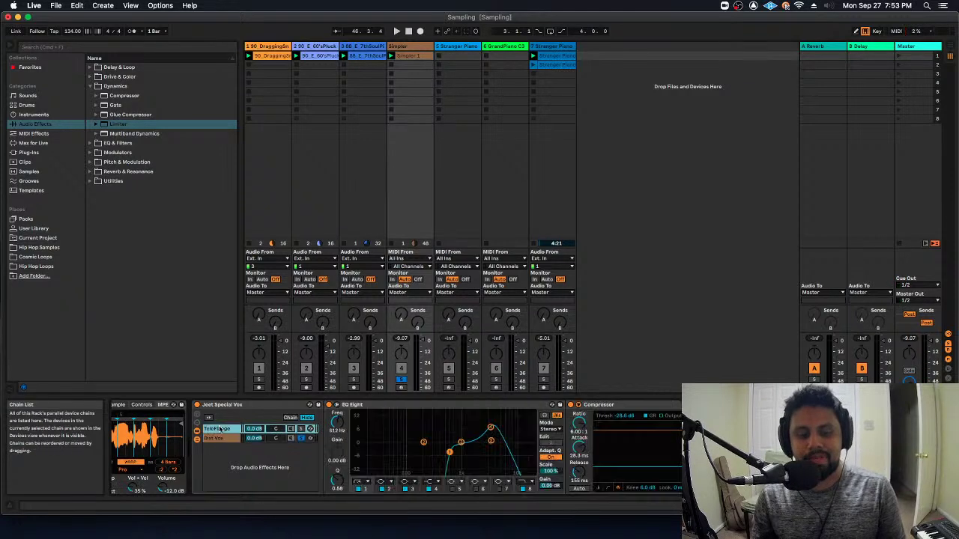
left_click(227, 438)
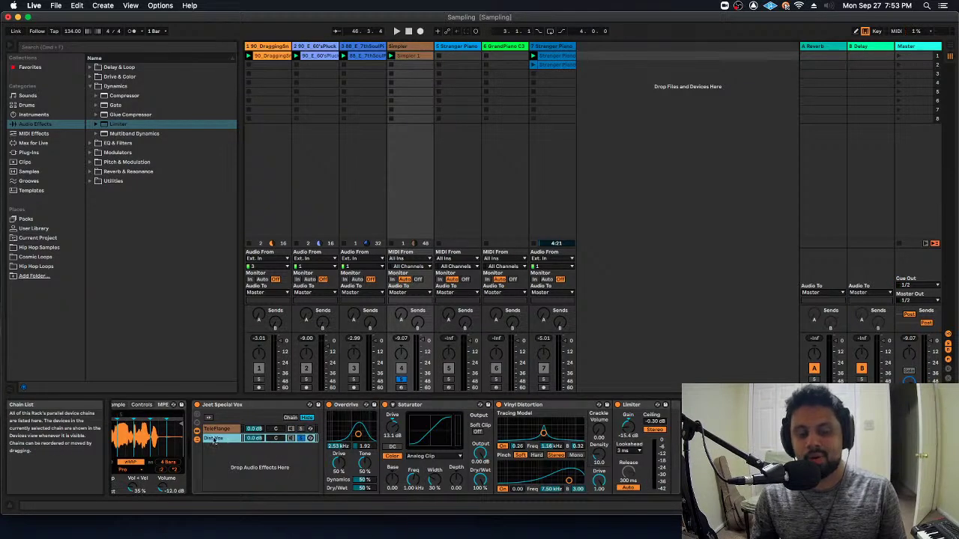
left_click(302, 442)
left_click(303, 430)
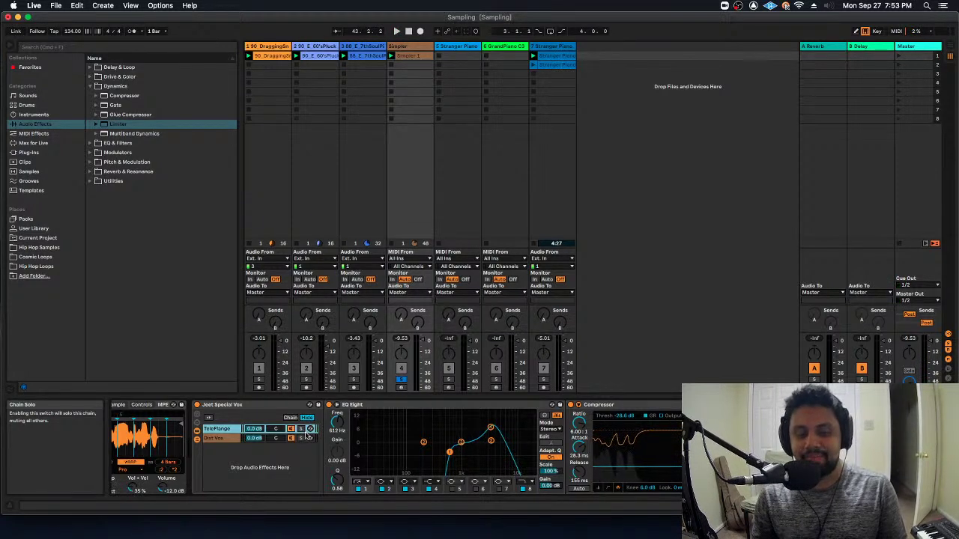
left_click(302, 430)
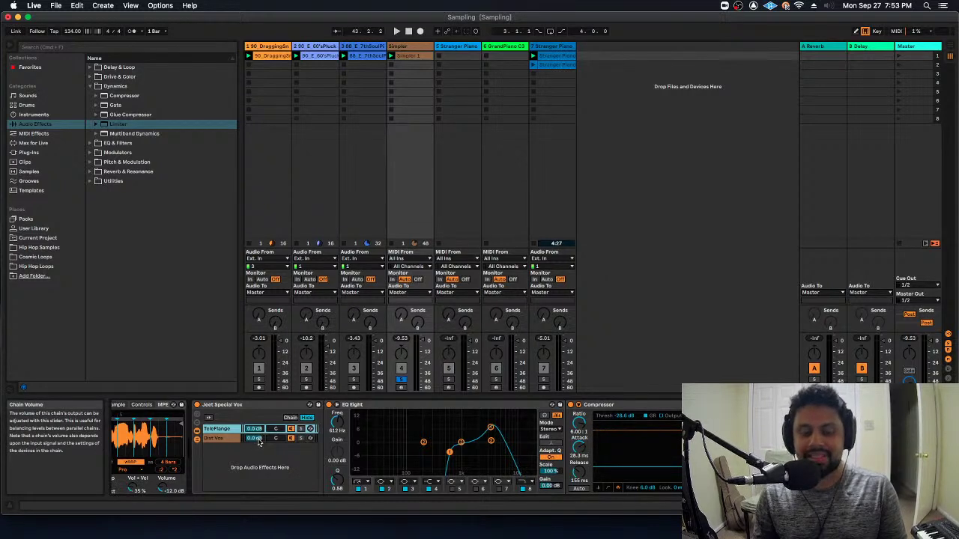
Blend the Dist Vox chain under TeleFlange during playback by lowering its volume to -17.0 dB.
key("space")
left_click_drag(259, 440, 259, 464)
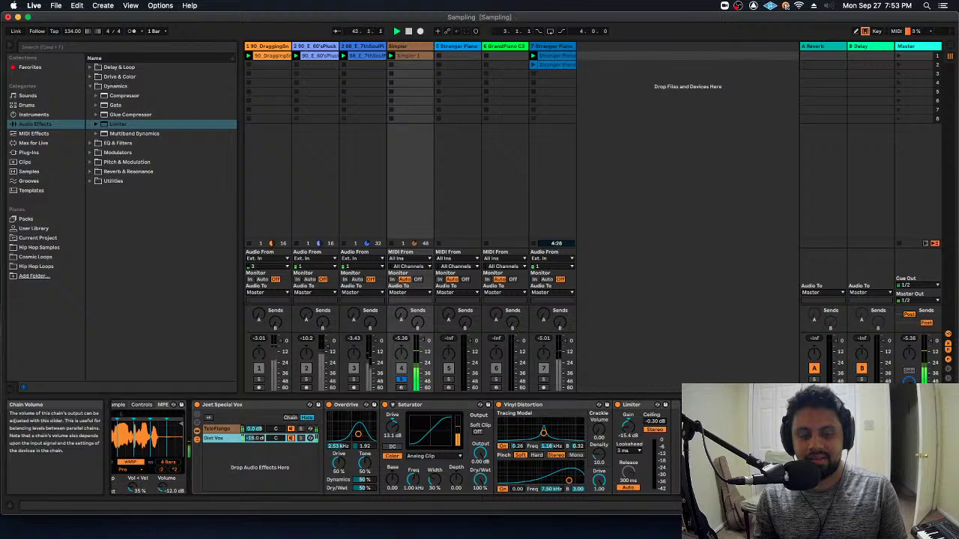
key("space")
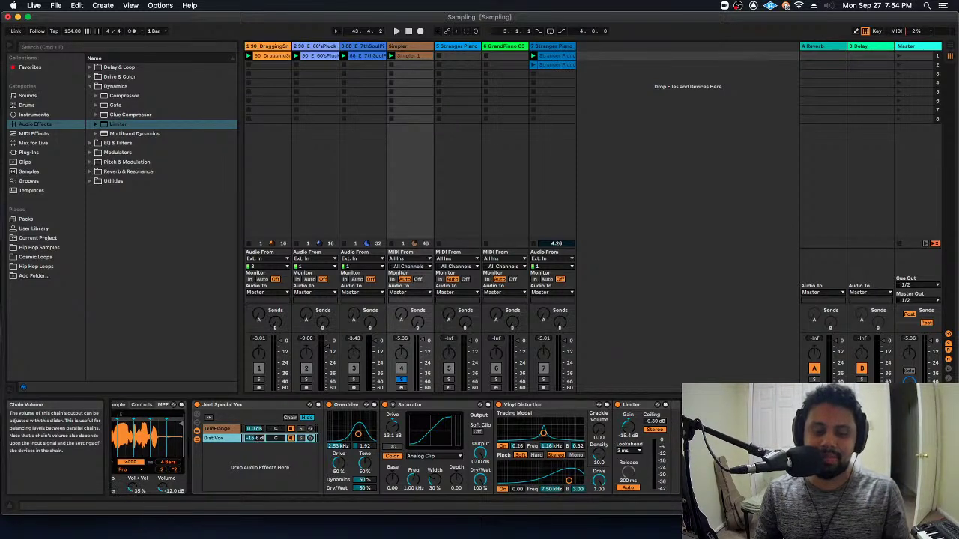
key("space")
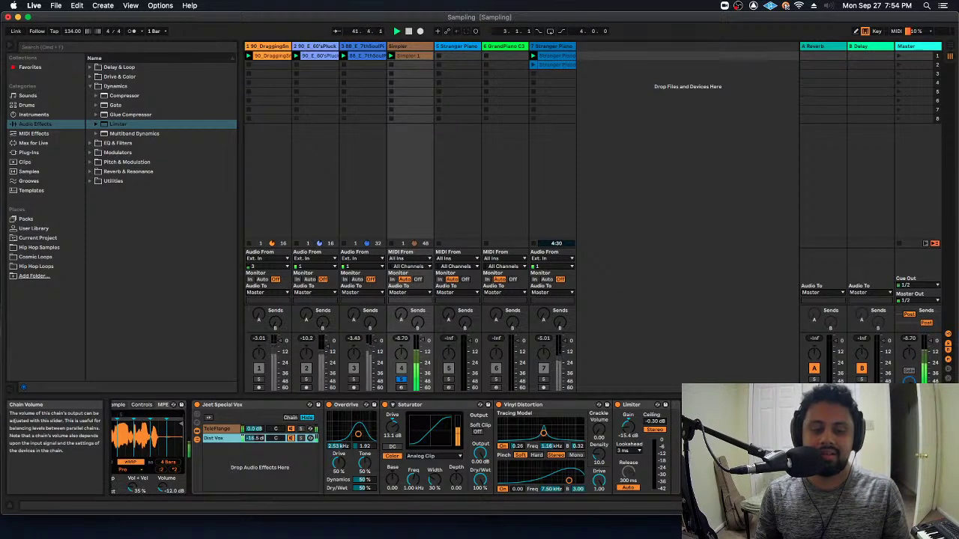
left_click_drag(258, 439, 259, 443)
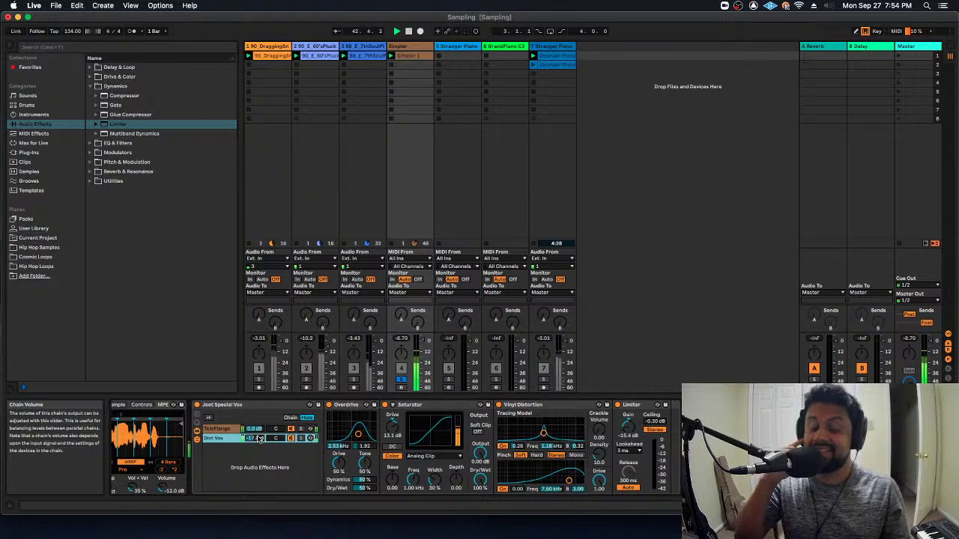
key("space")
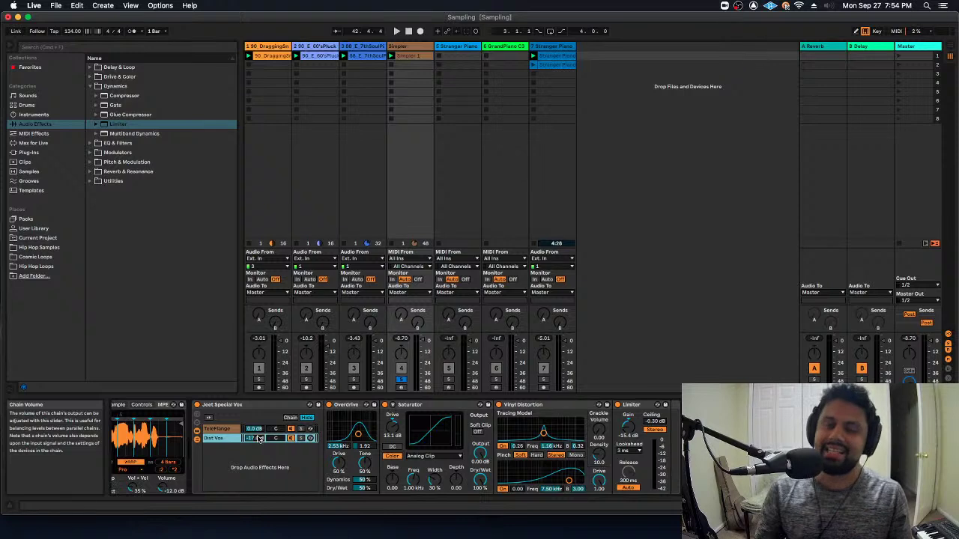
Try panning TeleFlange to 50L and Dist Vox to 50R during playback, with Dist Vox's volume at 0.0 dB and -17.4 dB, and recentre the pans.
key("space")
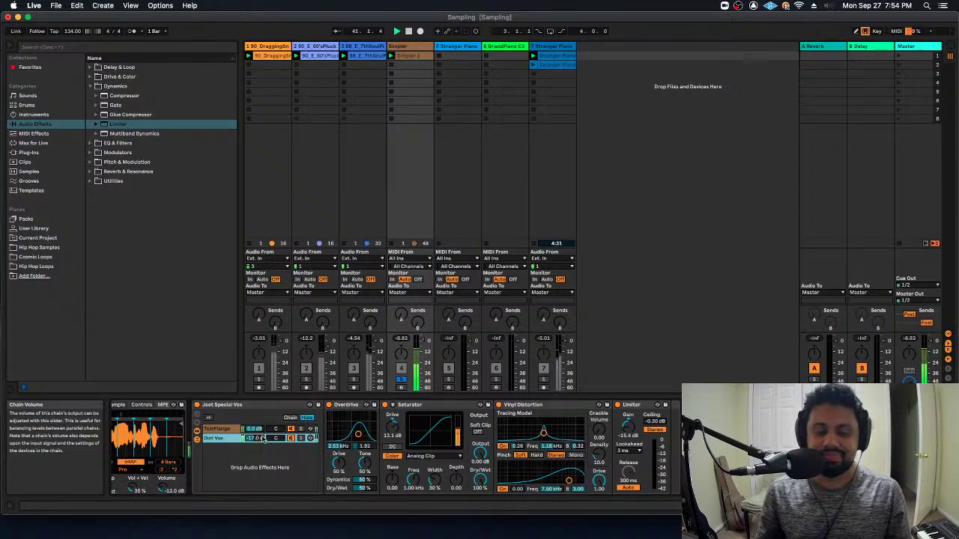
left_click_drag(278, 431, 283, 487)
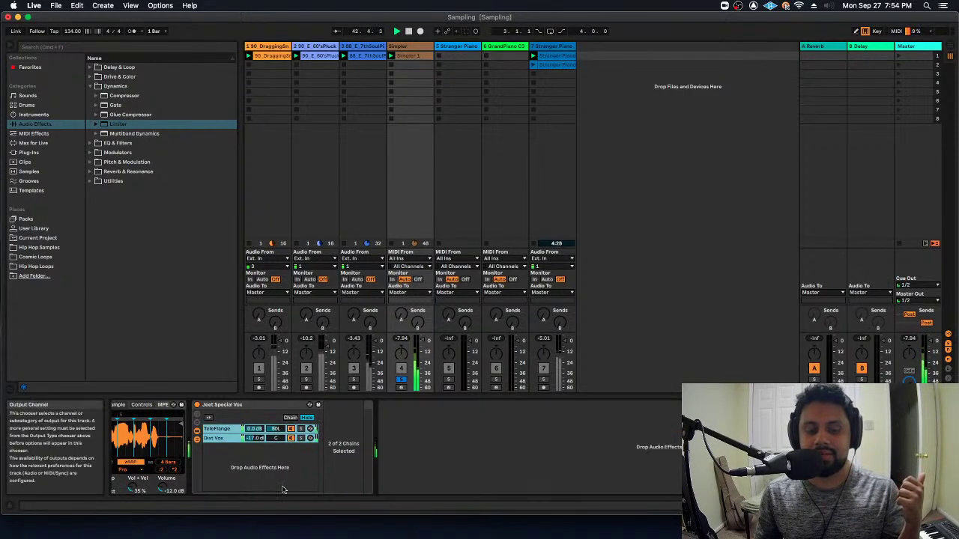
left_click(274, 440)
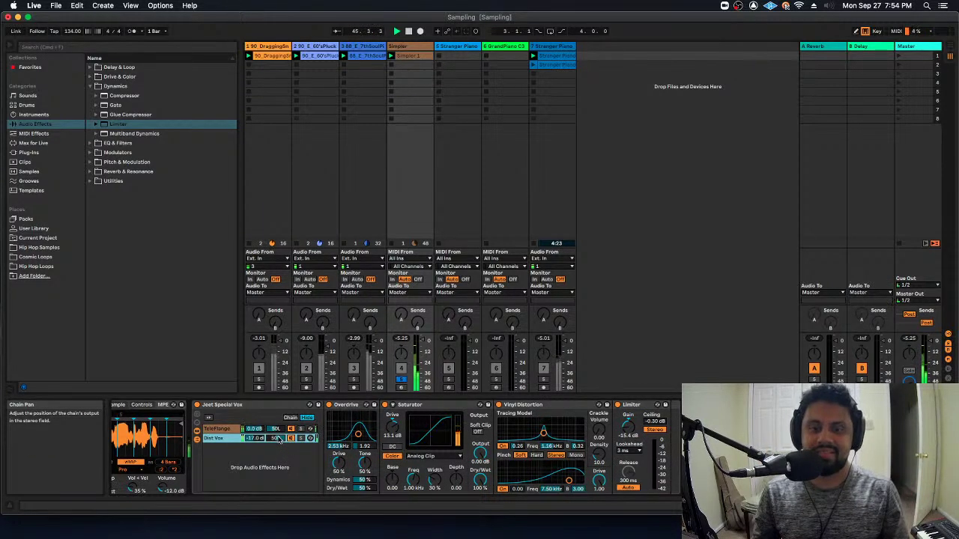
double_click(259, 440)
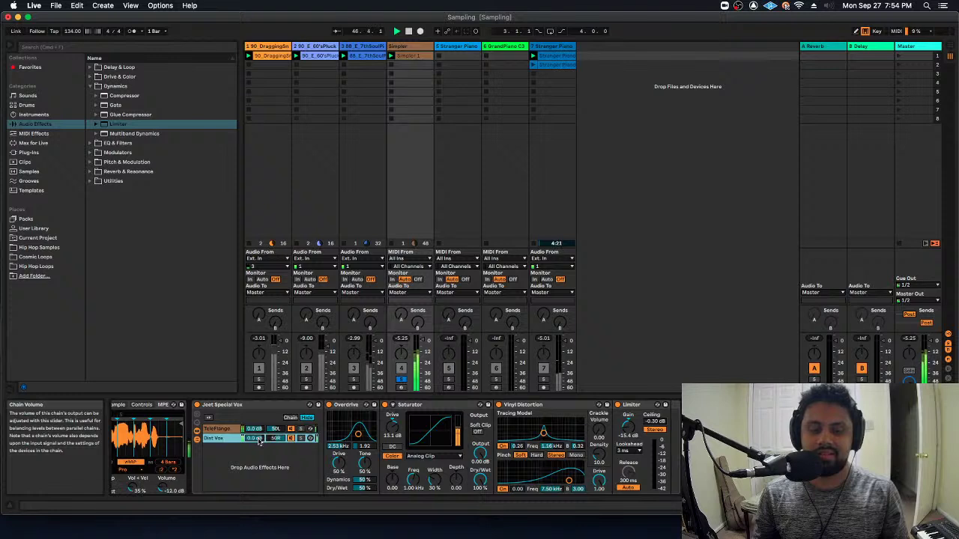
mouse_move(259, 442)
left_mouse_down()
mouse_move(259, 487)
mouse_move(259, 442)
left_mouse_up()
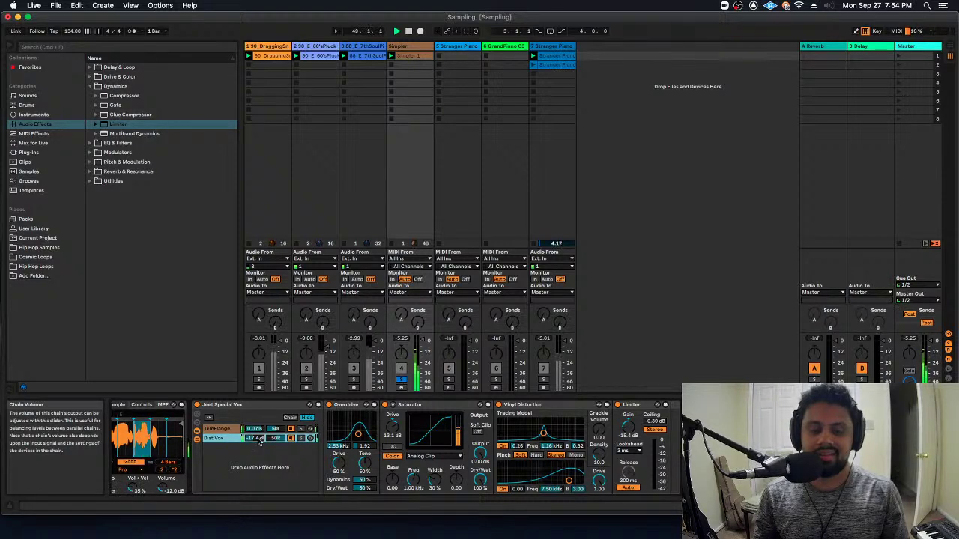
left_click(276, 429)
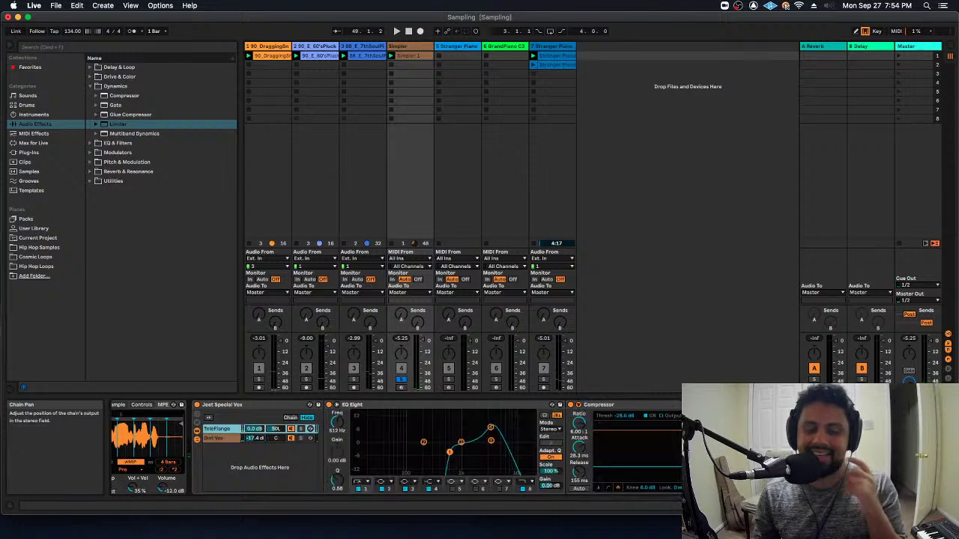
Drop the Dist Vox chain's volume to -inf dB and bring it up to -21.0 dB during playback.
left_click(256, 439)
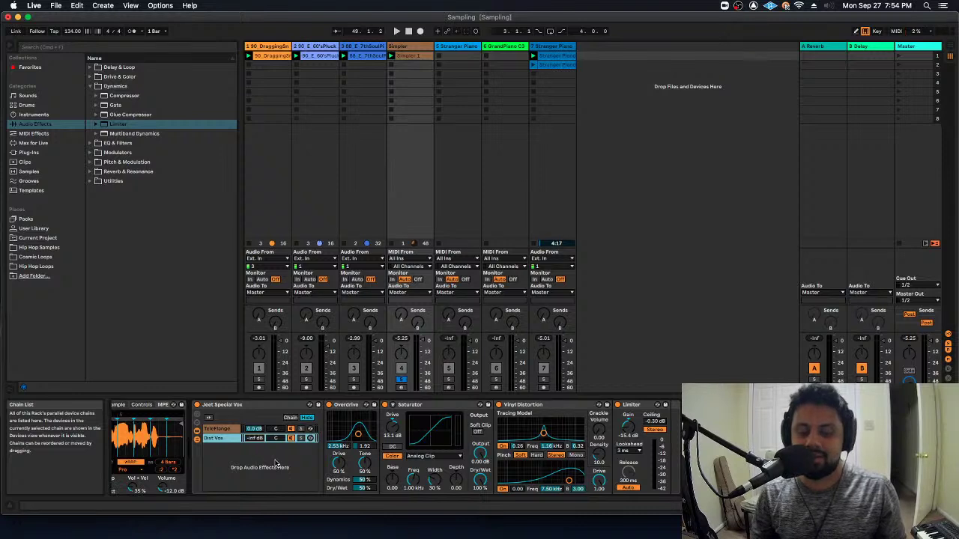
key("space")
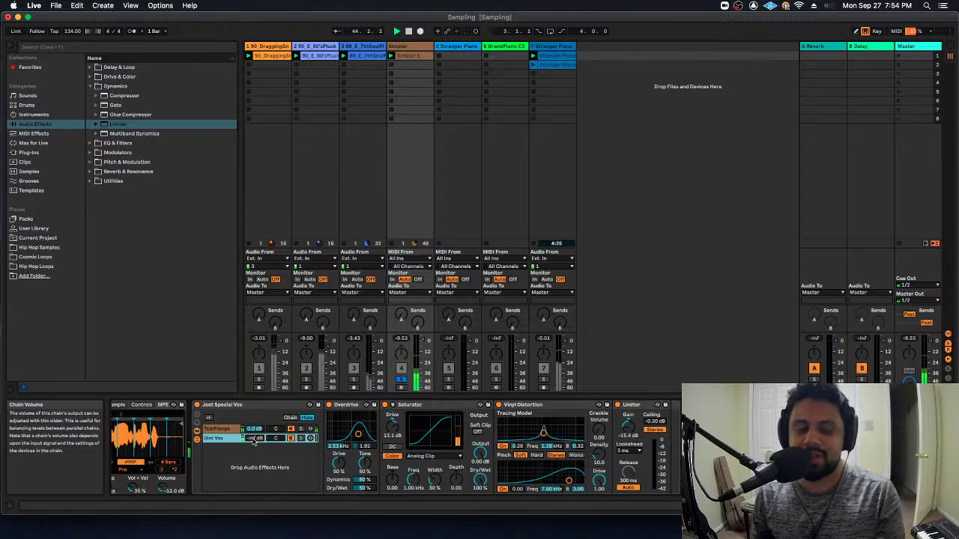
left_click_drag(253, 439, 253, 424)
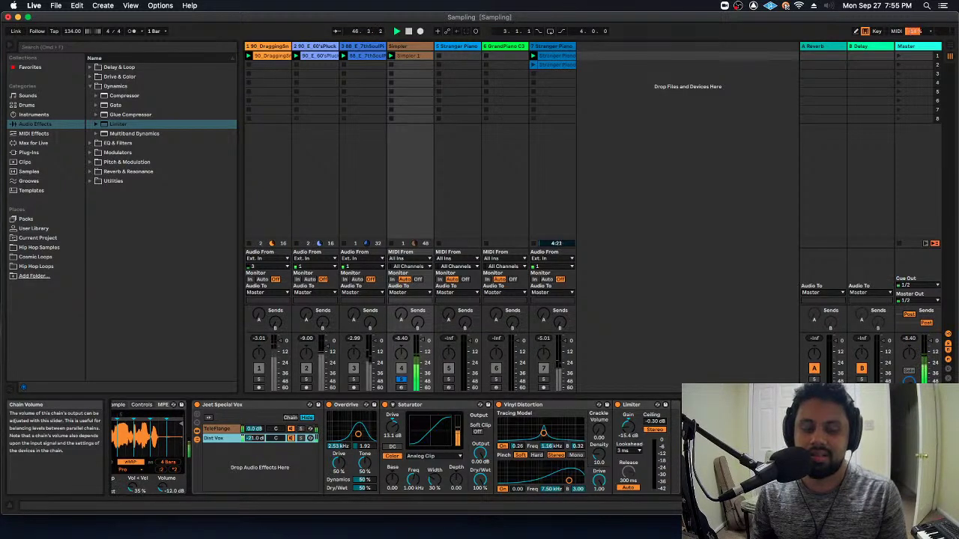
Take the Simpler track out of solo to hear it in the full mix, solo it again and stop playback.
left_click(401, 380)
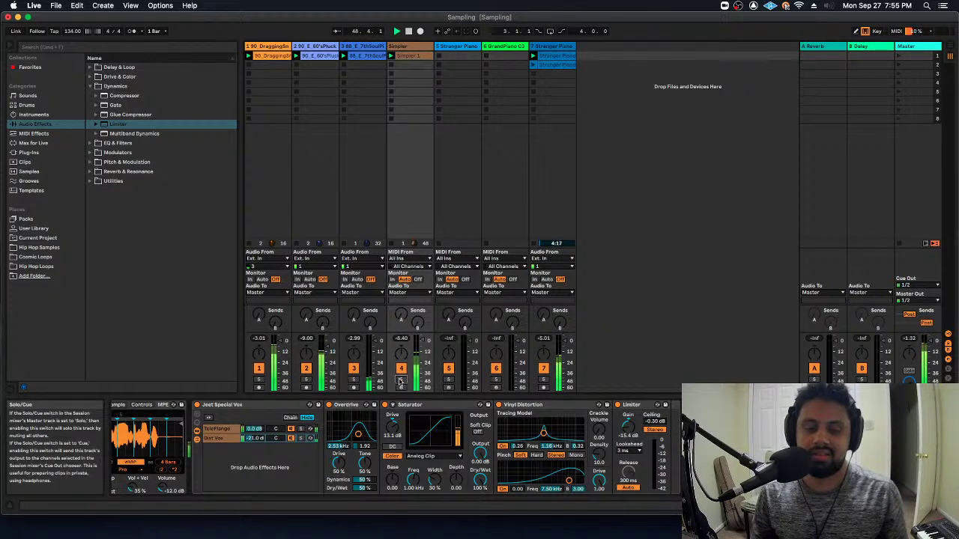
left_click(401, 380)
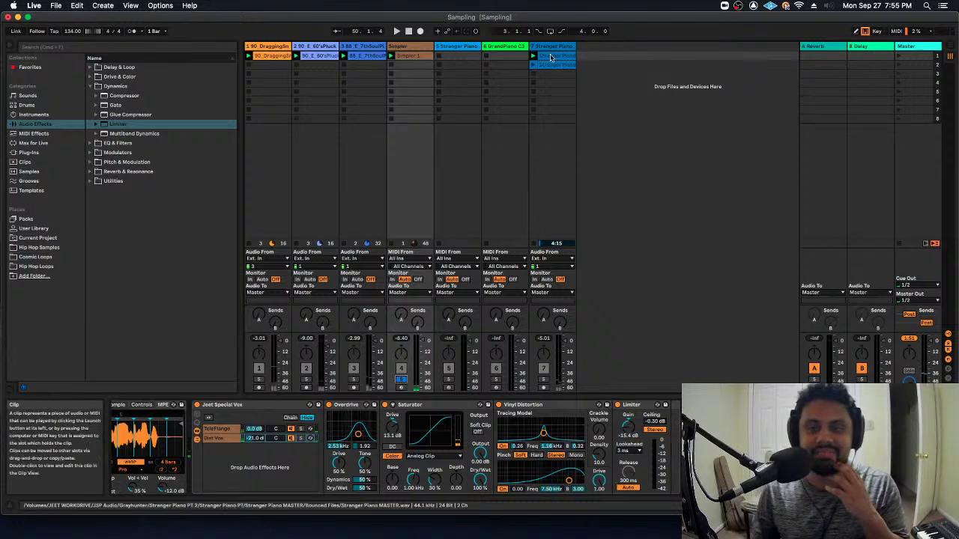
key("space")
Delete track 7, the Stranger Piano audio track.
left_click(550, 46)
key("Delete")
Return to the Simpler track and review its vocal effect rack with the TeleFlange and Dist Vox chains.
left_click(411, 46)
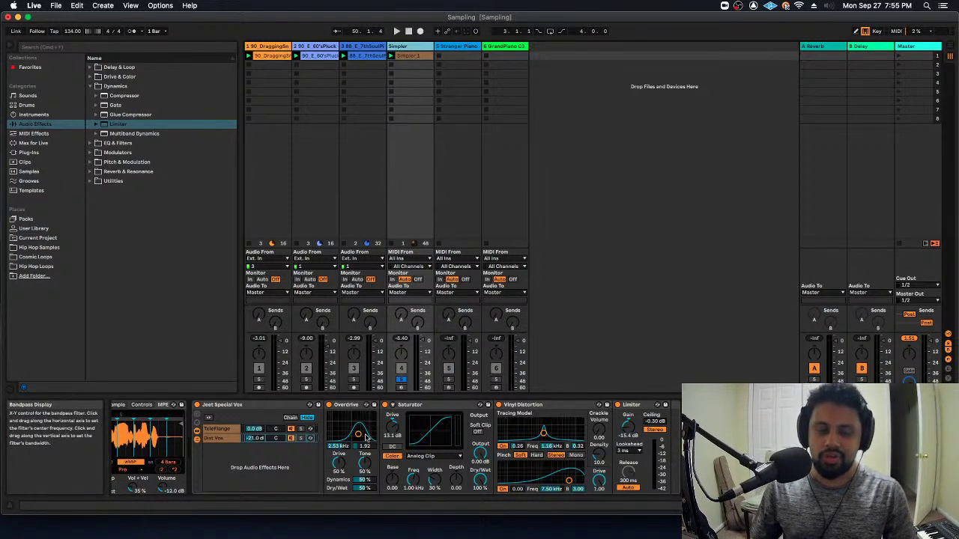
left_click(268, 408)
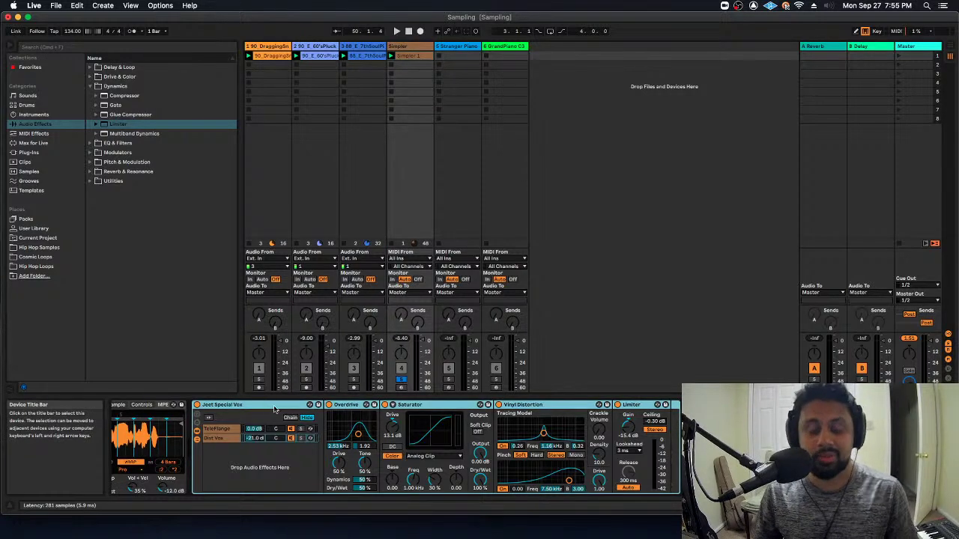
left_click(223, 429)
left_click(224, 439)
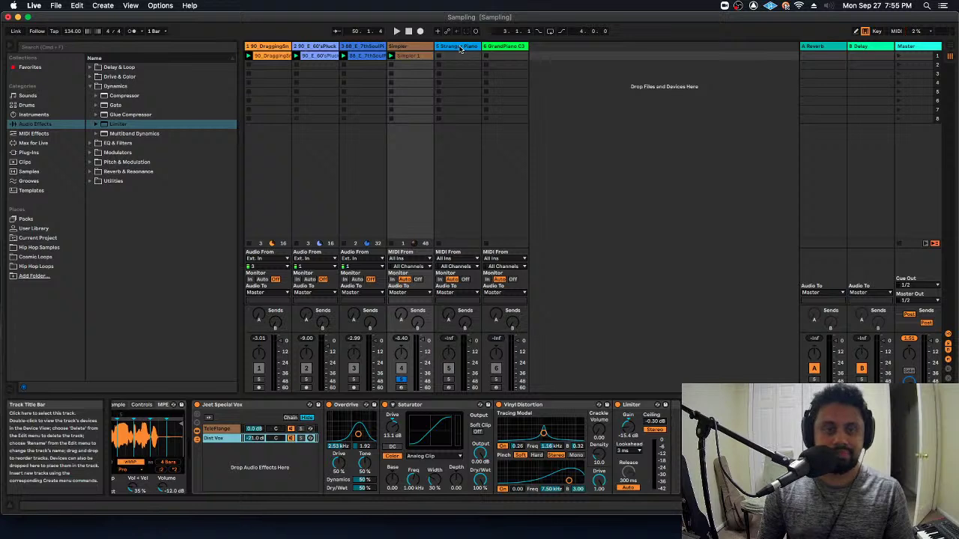
Take the Simpler track out of solo and delete the Stranger Piano and GrandPiano C3 MIDI tracks.
left_click(402, 381)
left_click(460, 47)
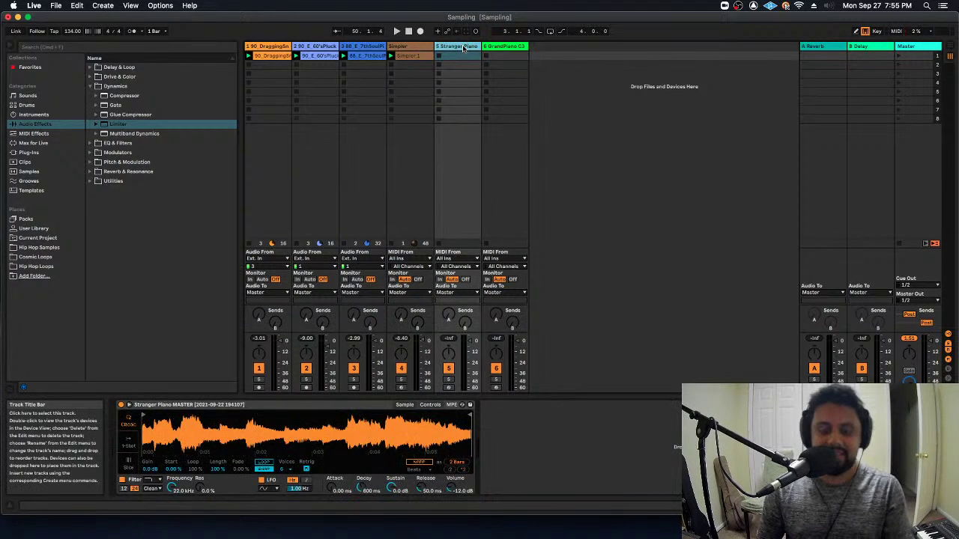
key("Delete")
key("Delete")
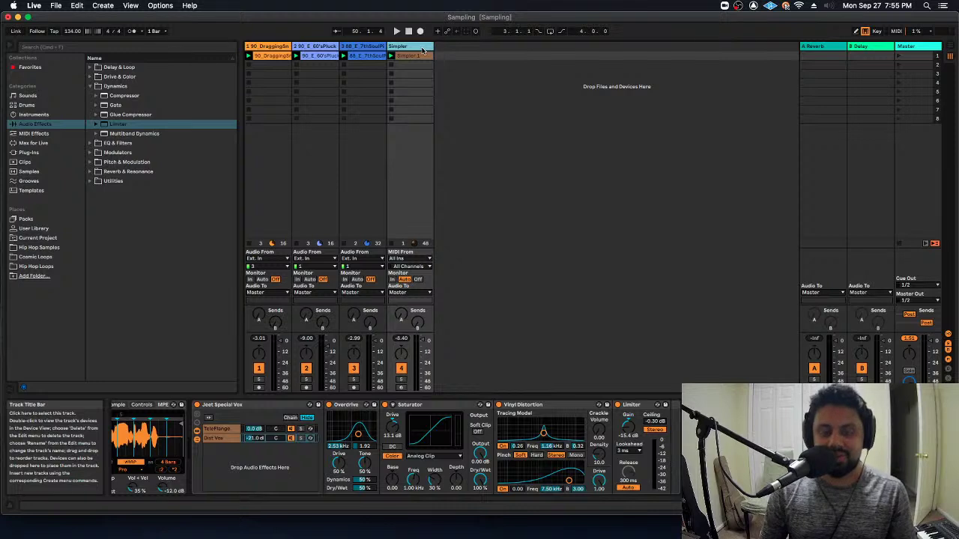
Load the Grand Piano.adg preset from the Piano & Keys sounds onto a new MIDI track and arm the track.
key("super+shift+t")
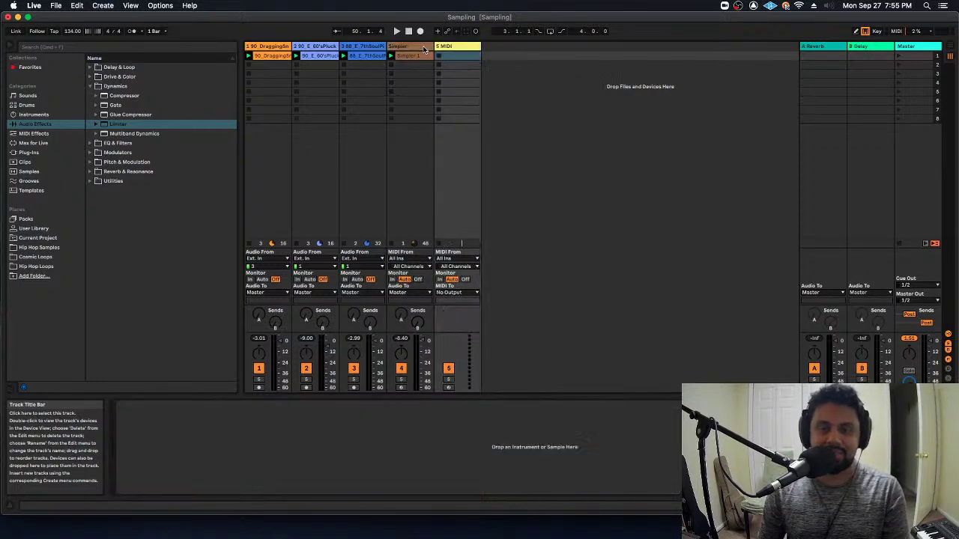
left_click(449, 47)
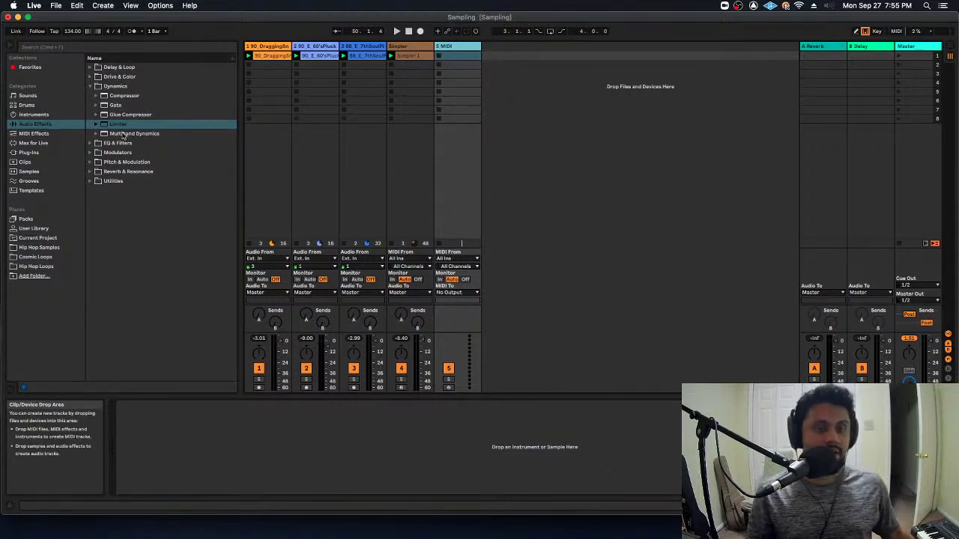
left_click(49, 113)
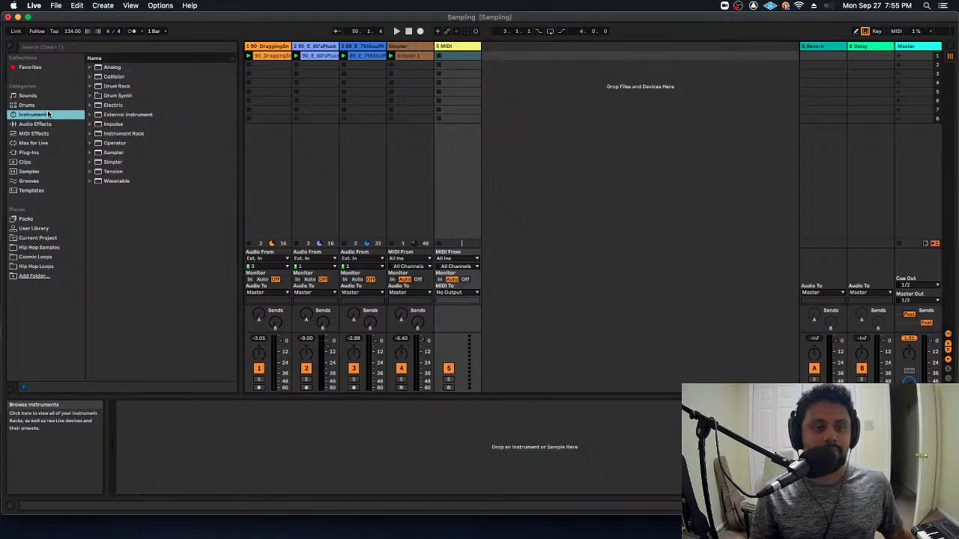
left_click(53, 95)
left_click(88, 172)
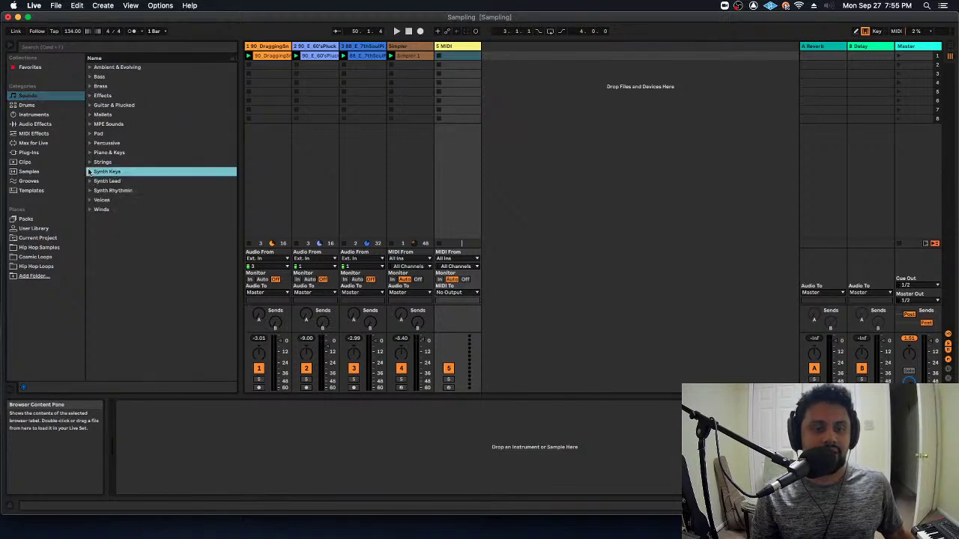
left_click(88, 153)
scroll(153, 244, "down", 15)
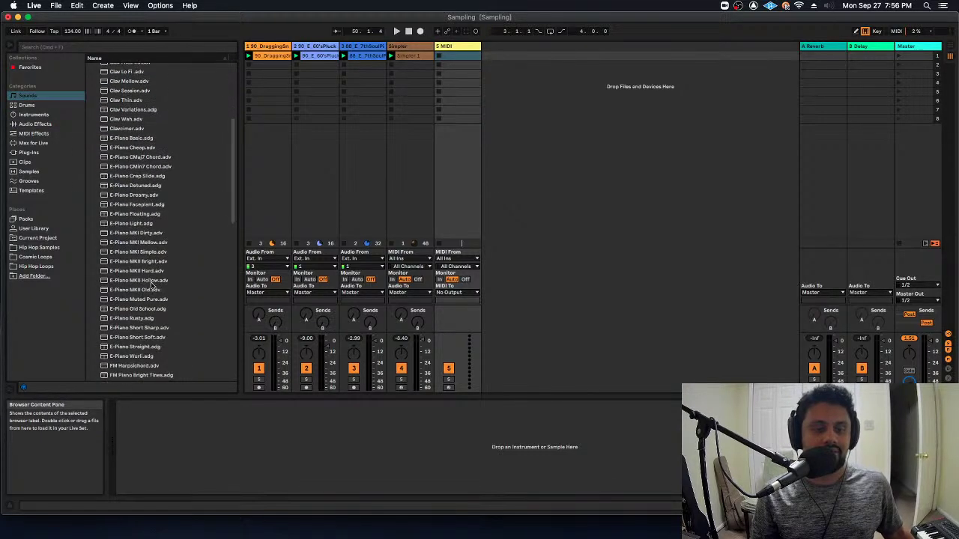
scroll(161, 247, "up", 5)
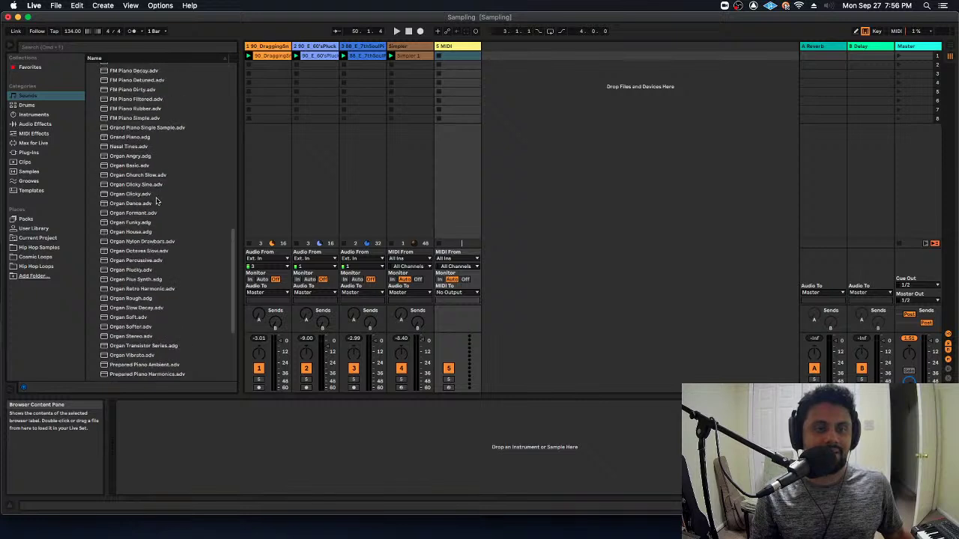
left_click(150, 128)
left_click(150, 138)
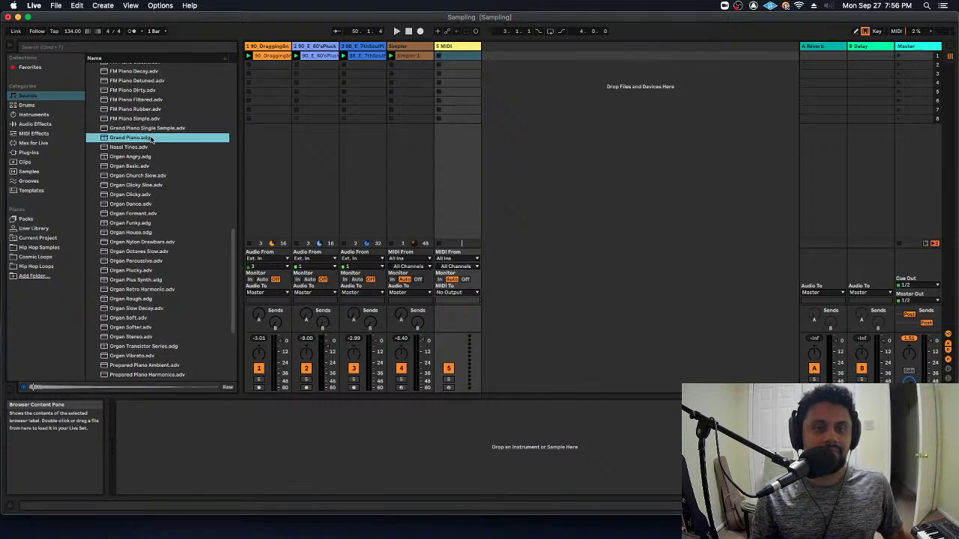
left_click(451, 389)
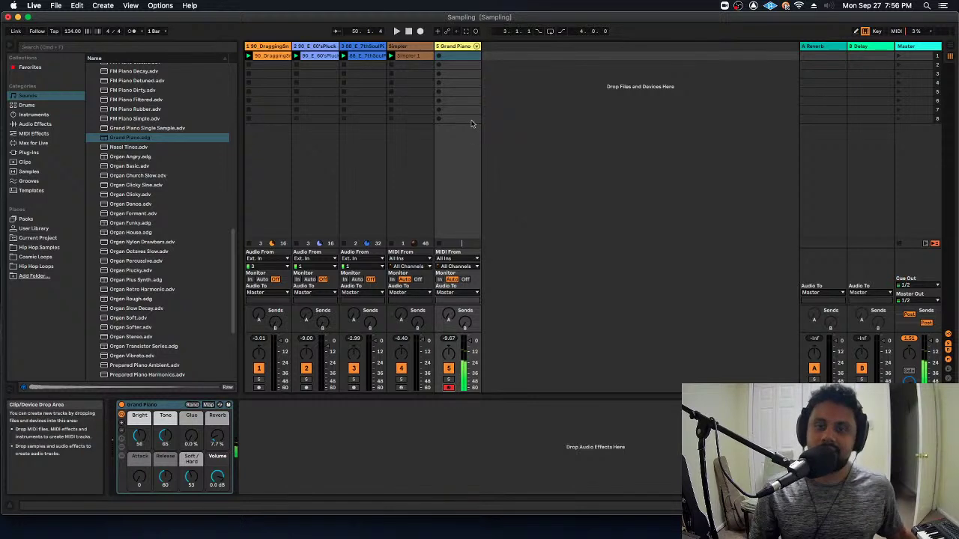
Add a Phaser-Flanger from the Pitch & Modulation effects after the Grand Piano and set its Dry/Wet to 50 %.
left_click(172, 406)
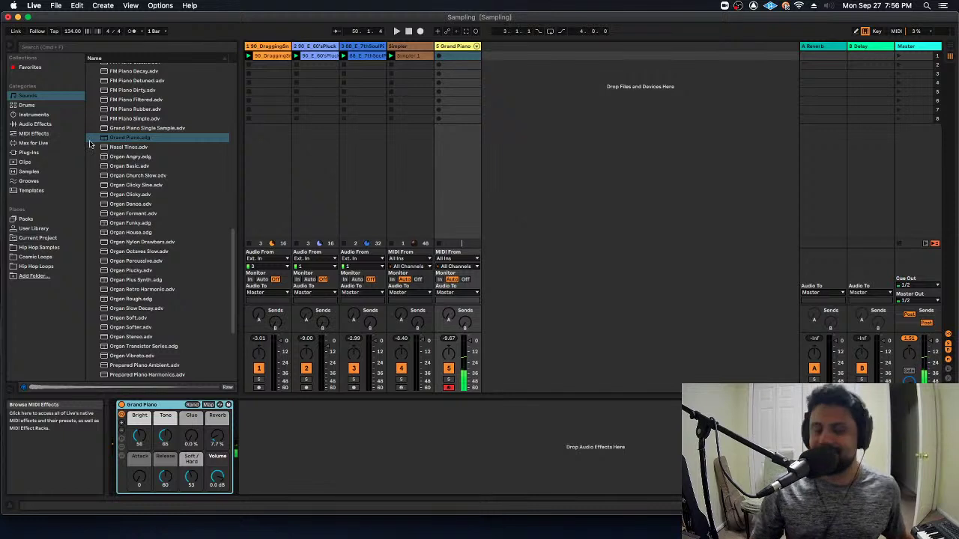
left_click(46, 125)
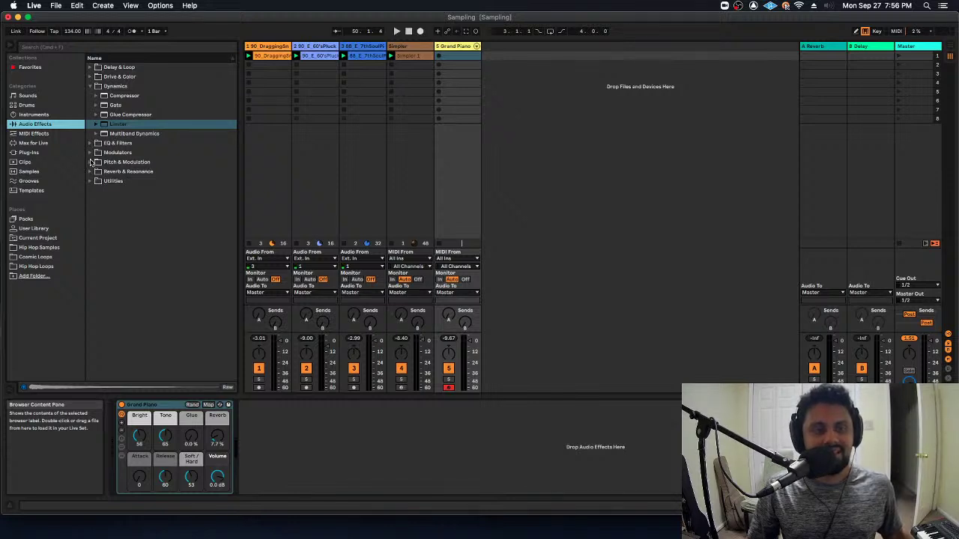
left_click(90, 143)
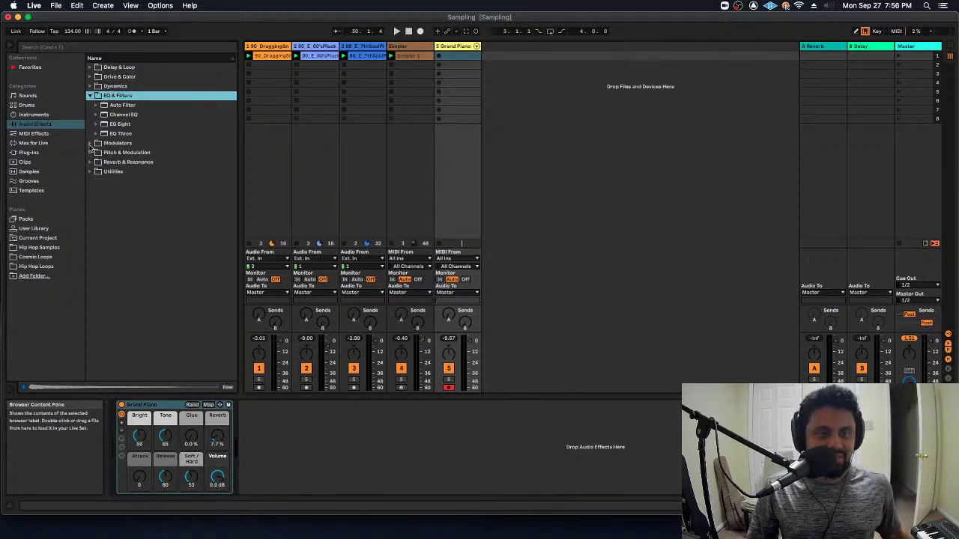
left_click(90, 96)
left_click(91, 114)
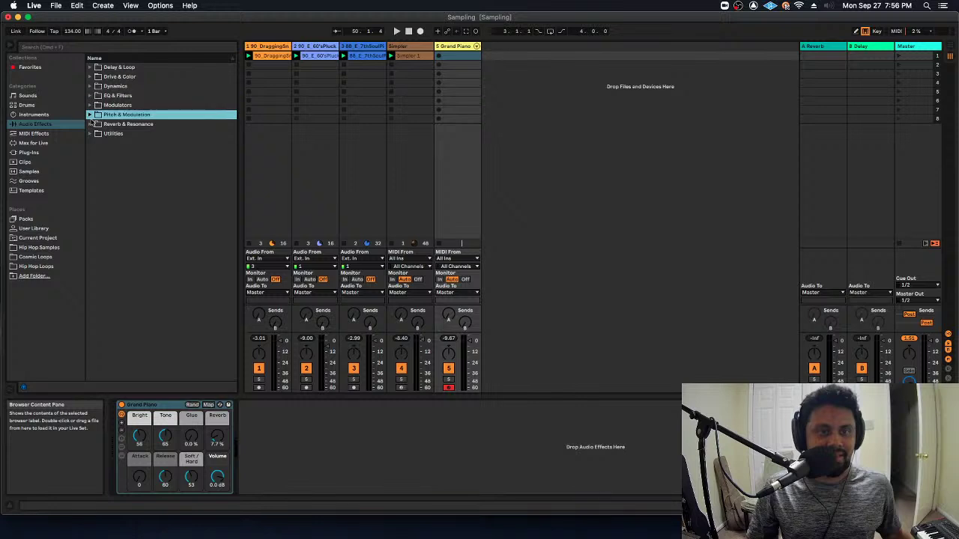
double_click(137, 154)
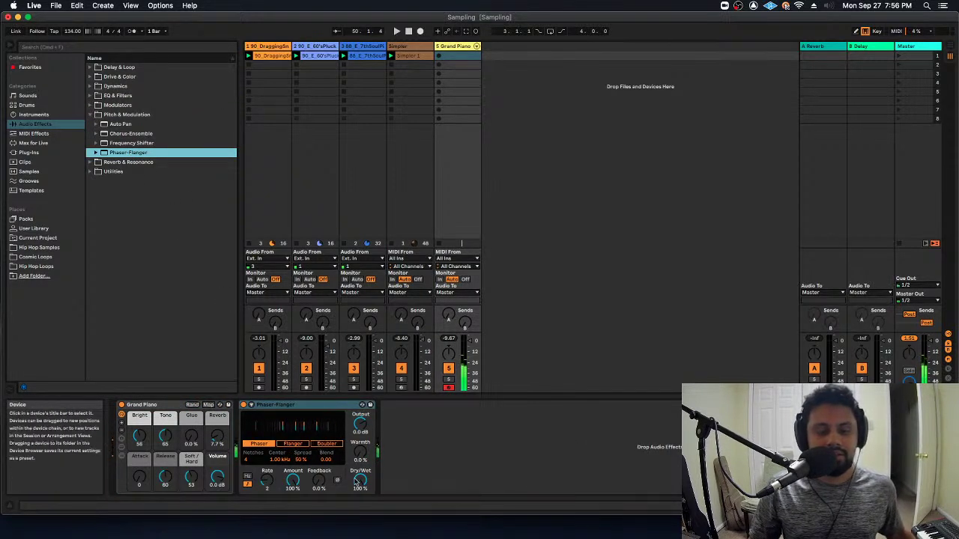
left_click_drag(361, 480, 360, 495)
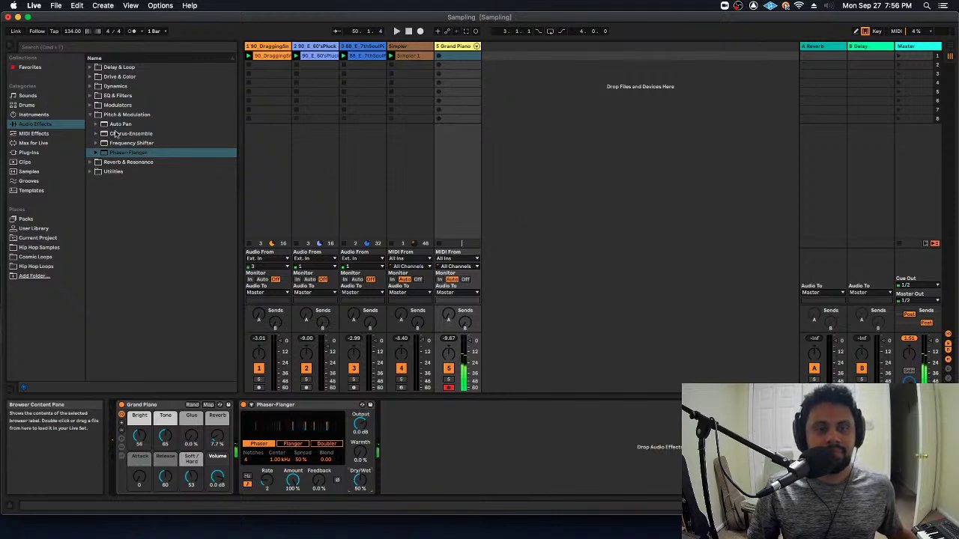
Add a Compressor after the Phaser-Flanger with a threshold of -17.4 dB and an attack of 28.3 ms.
left_click(90, 86)
double_click(123, 96)
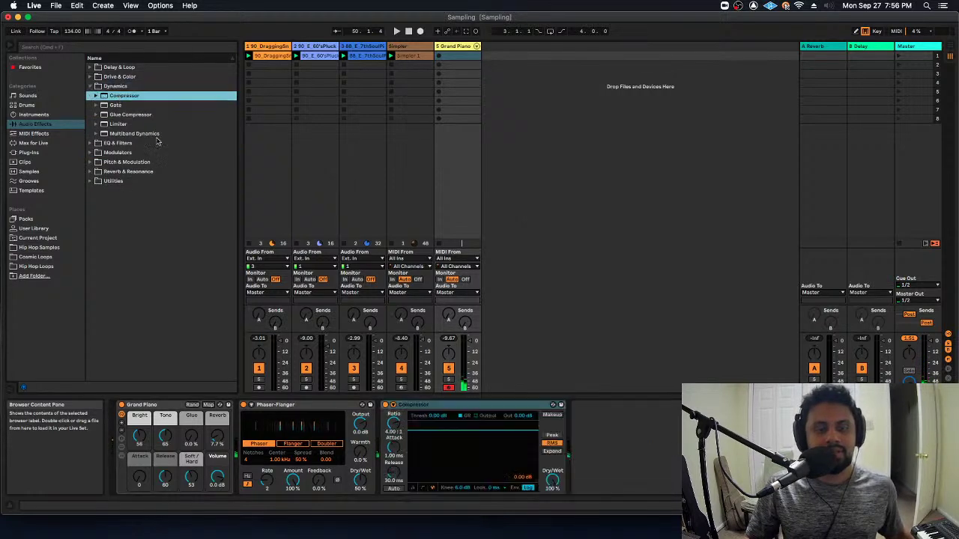
left_click_drag(478, 430, 478, 457)
left_click_drag(394, 447, 393, 442)
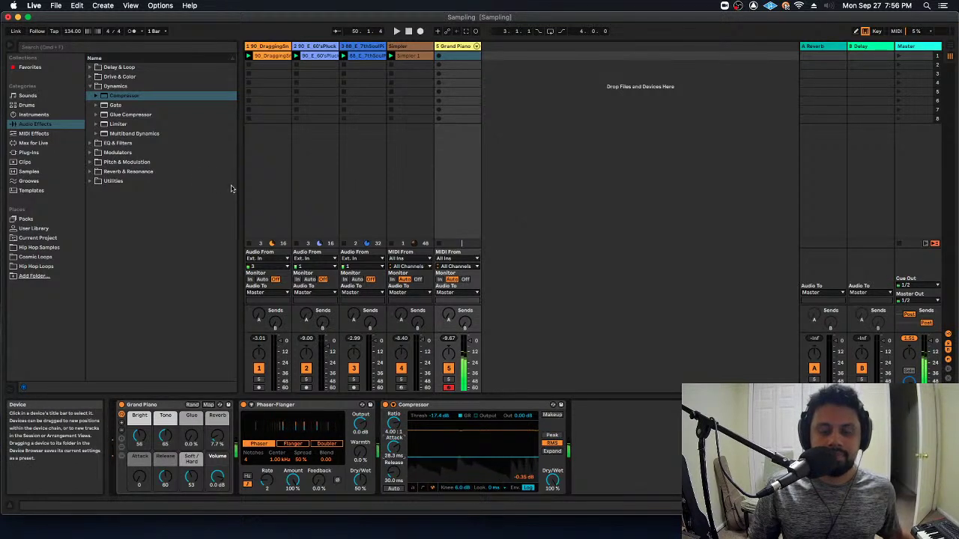
Add a Limiter with 9.60 dB gain after the Compressor and set the Phaser-Flanger's Dry/Wet to 33 %.
double_click(120, 124)
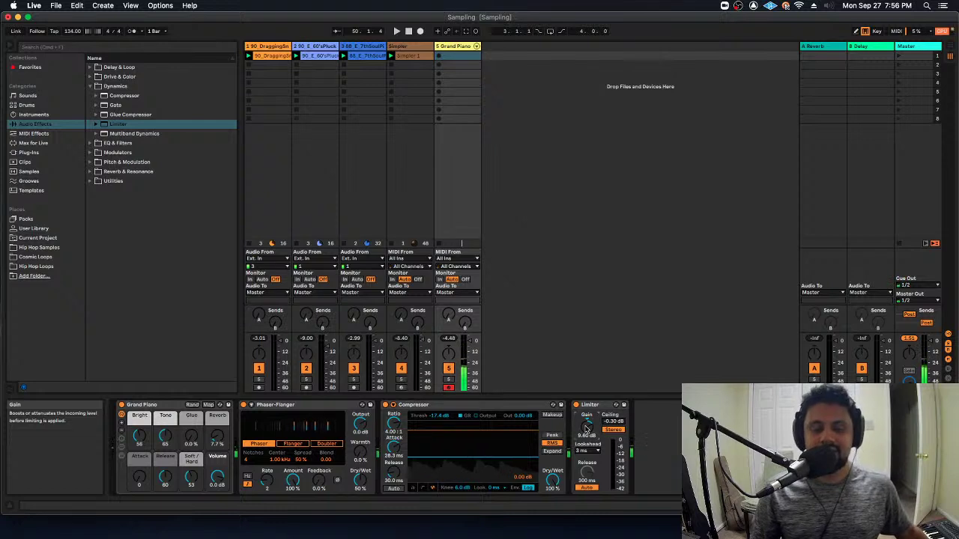
left_click_drag(361, 481, 360, 489)
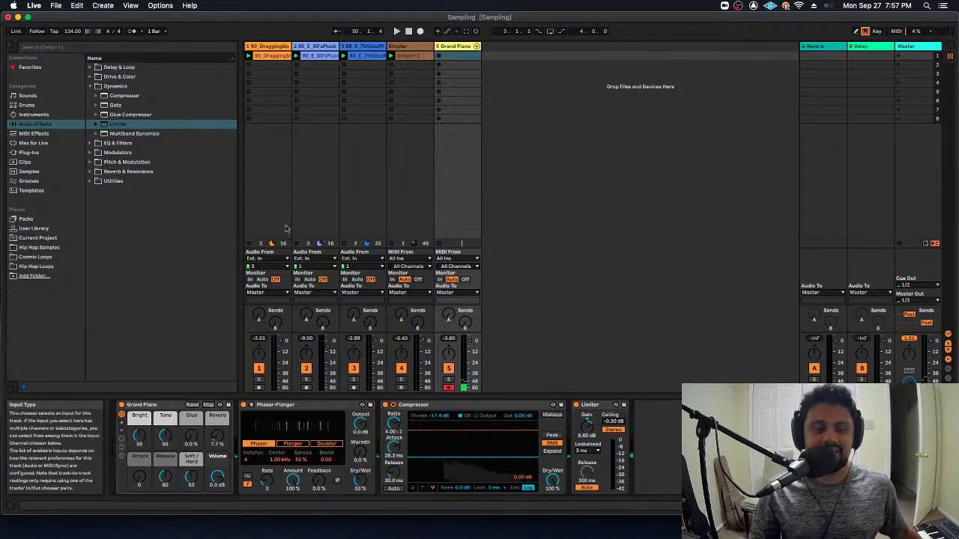
left_click(89, 86)
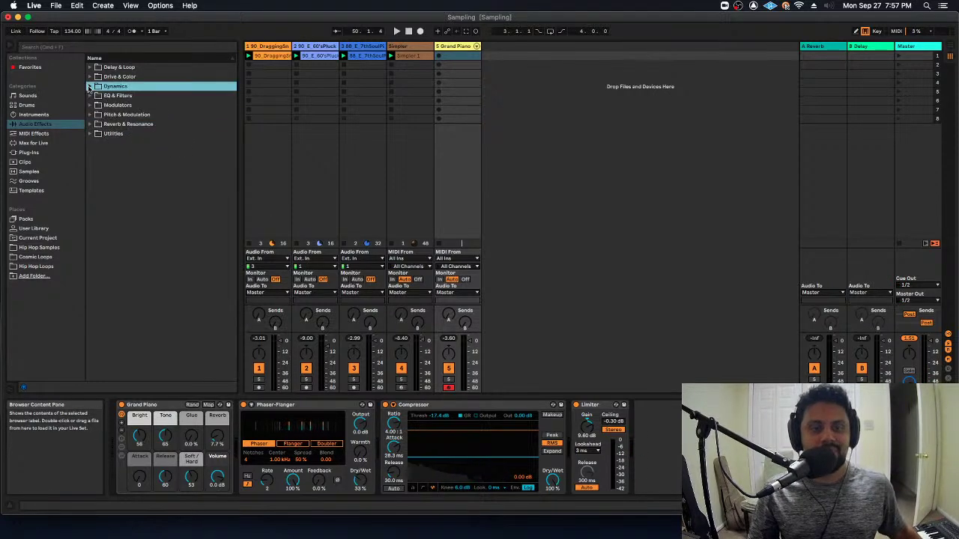
Group the Grand Piano, Phaser-Flanger, Compressor and Limiter into an Instrument Rack and show its chain list.
left_click(168, 409)
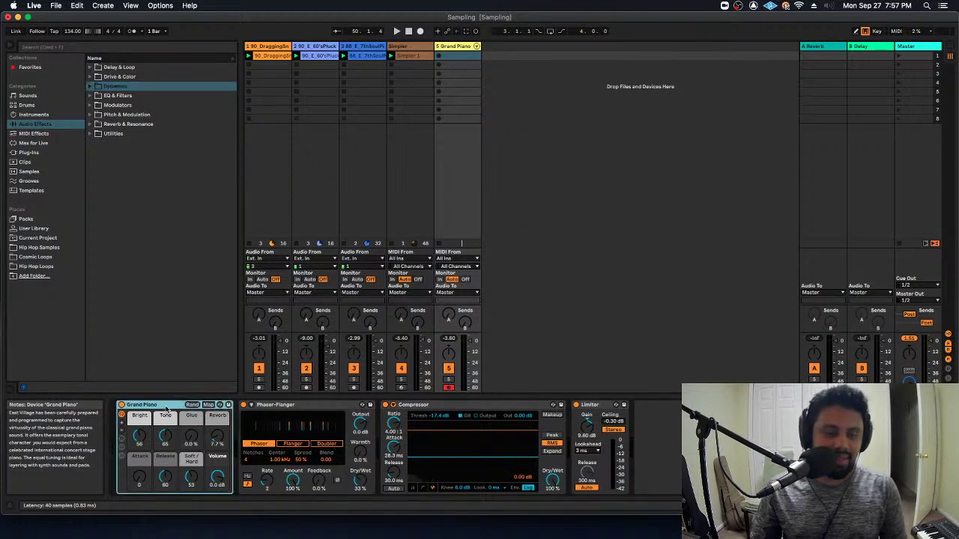
left_click(590, 405, "shift")
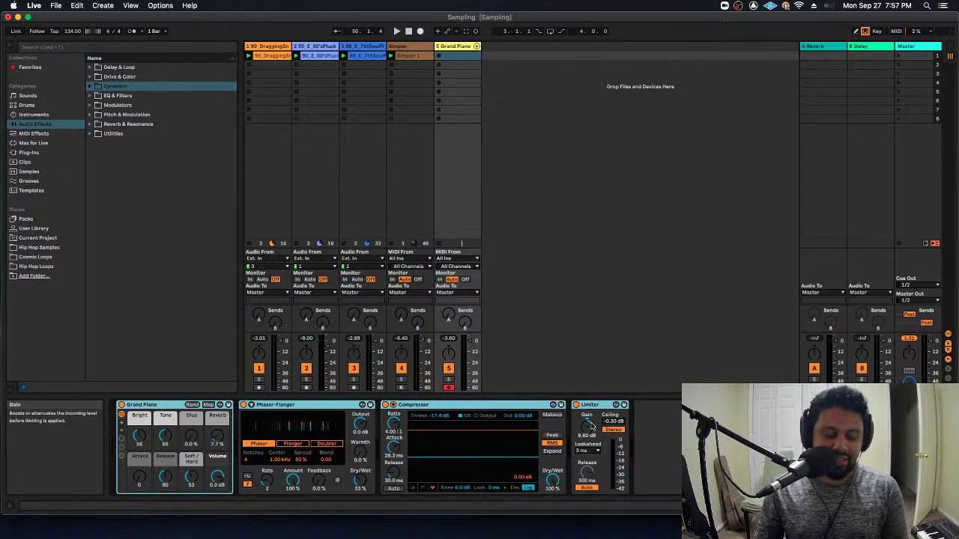
key("super+g")
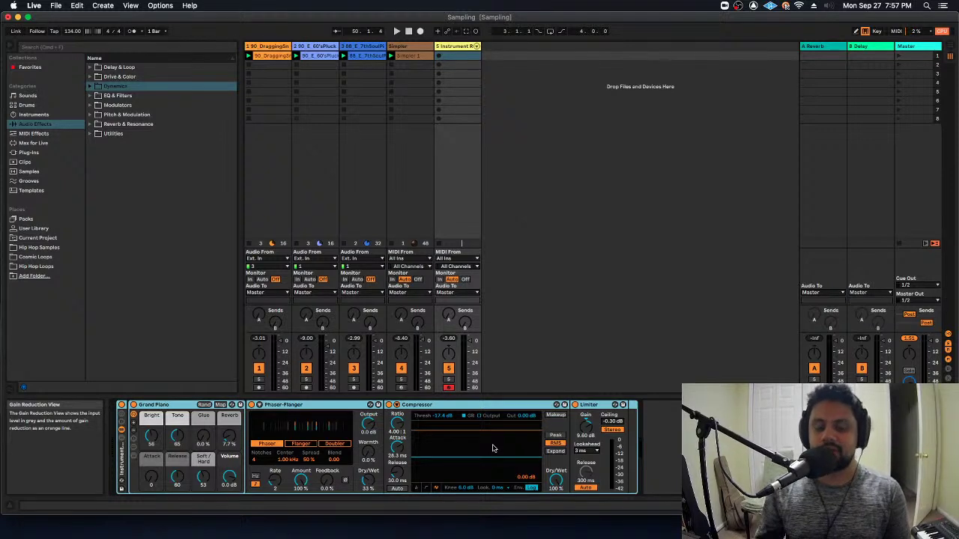
left_click(123, 439)
Review the Grand Piano, Phaser-Flanger, Compressor and Limiter devices one by one, and select the Grand Piano chain that holds them.
left_click(292, 404)
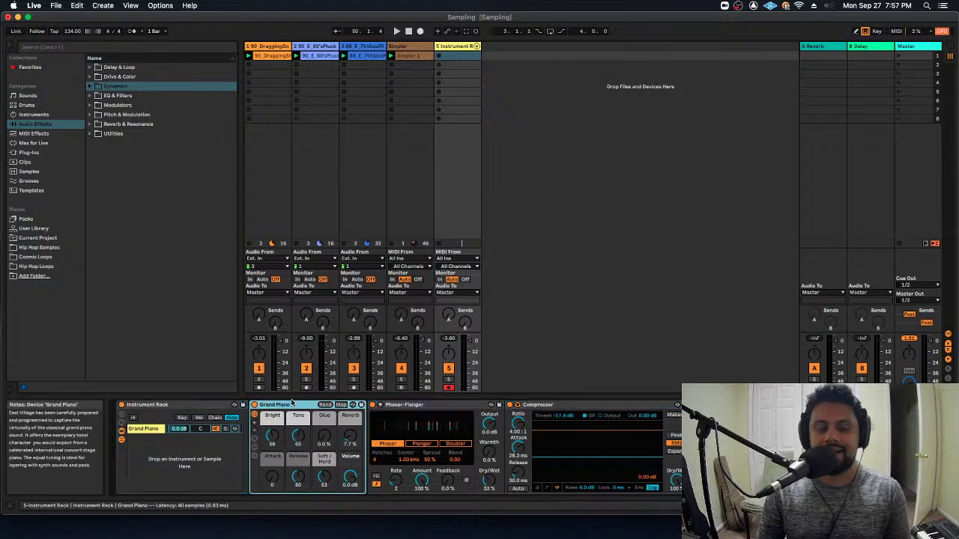
left_click(415, 406)
left_click(549, 404)
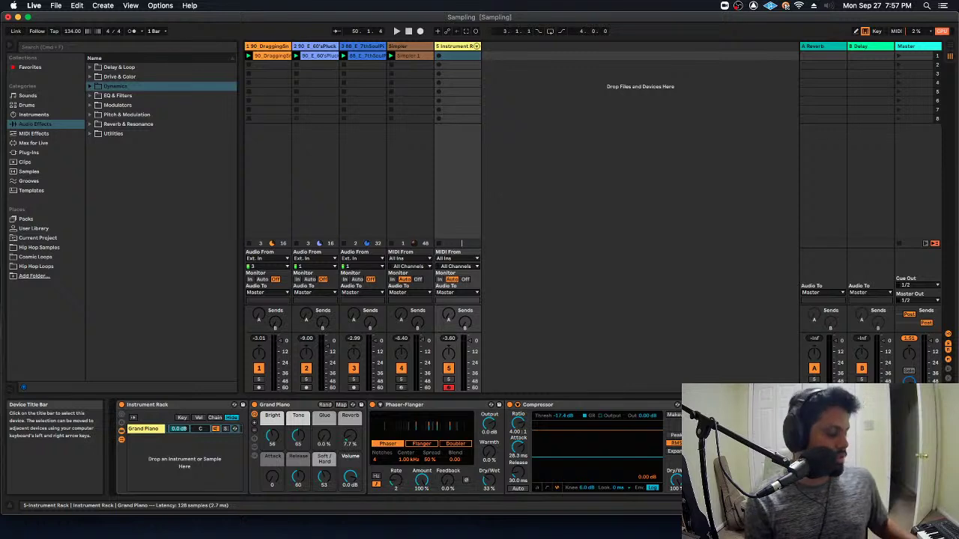
left_click(285, 405)
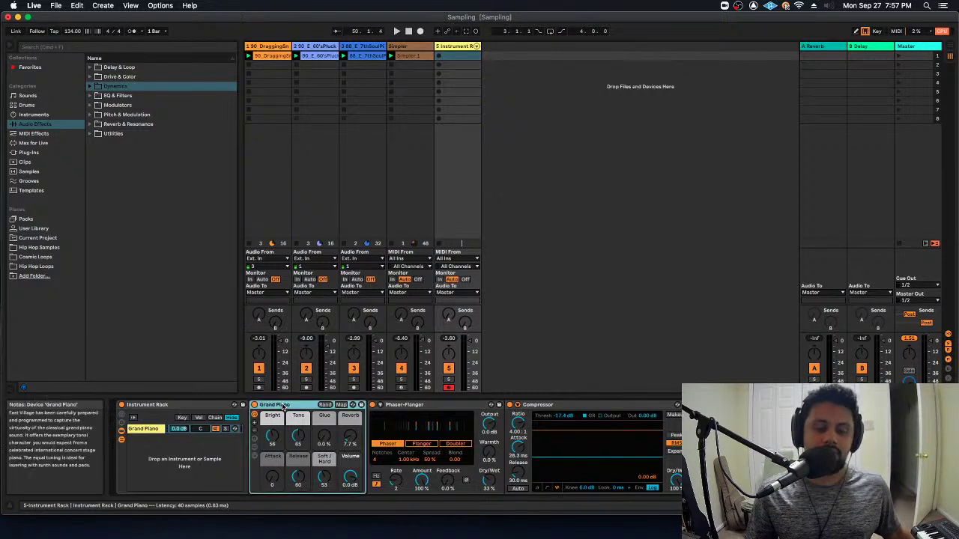
left_click(438, 406)
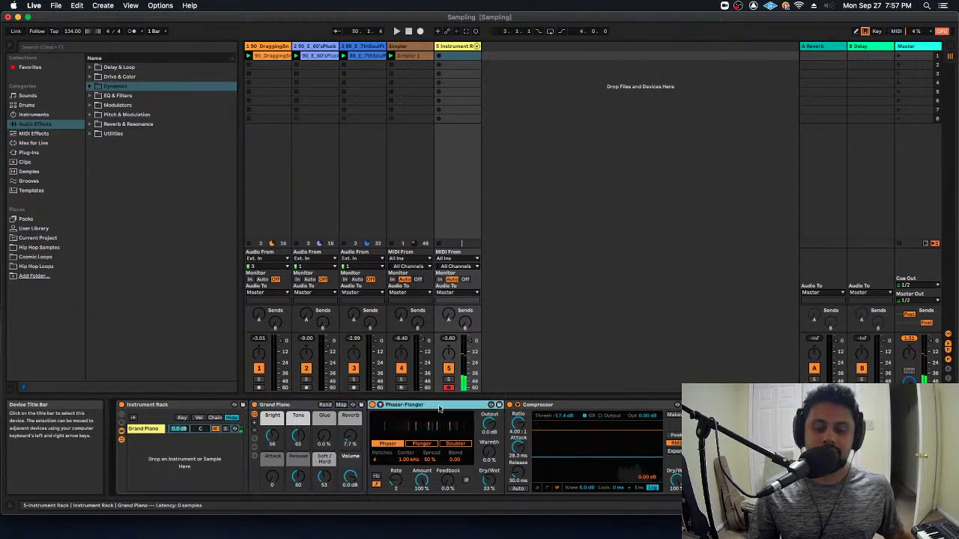
left_click(581, 407)
left_click(721, 406)
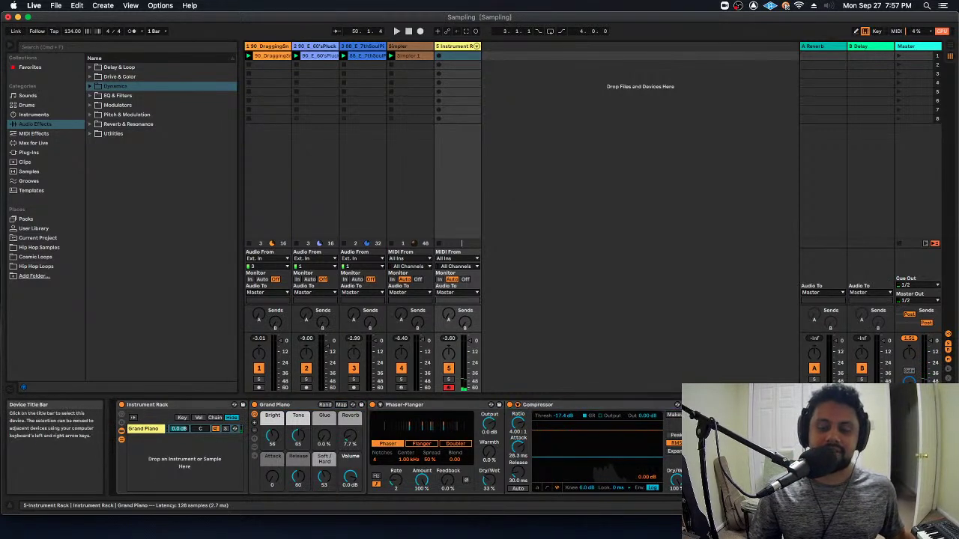
left_click(154, 430)
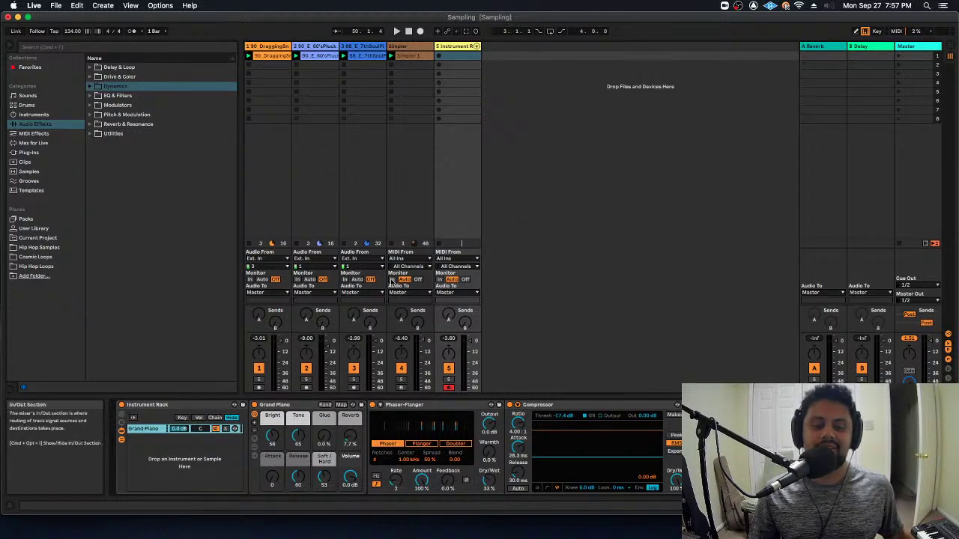
Audition presets in the Pad category of the Sounds library, including Boxed Pad, Pure Muted Pad and Replicant Sunset.
left_click(51, 98)
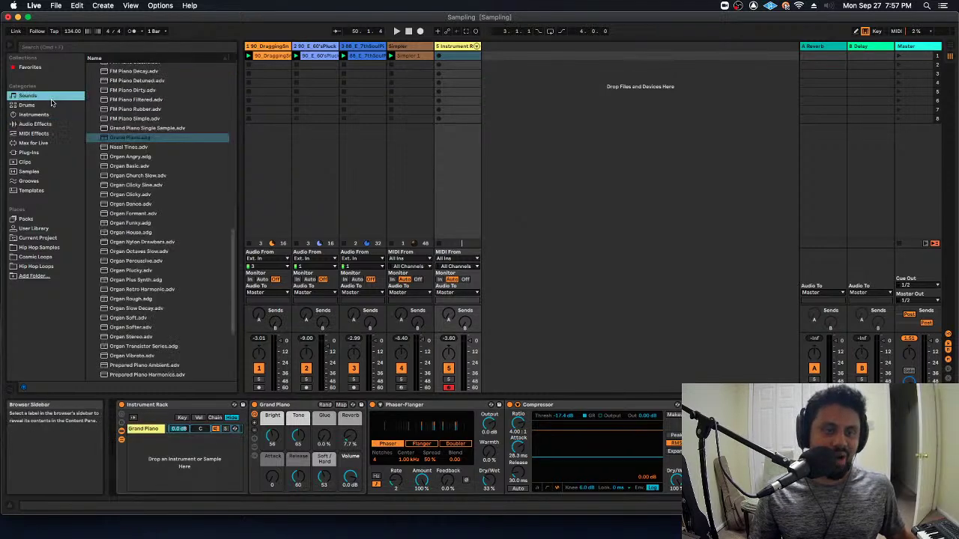
scroll(118, 146, "up", 15)
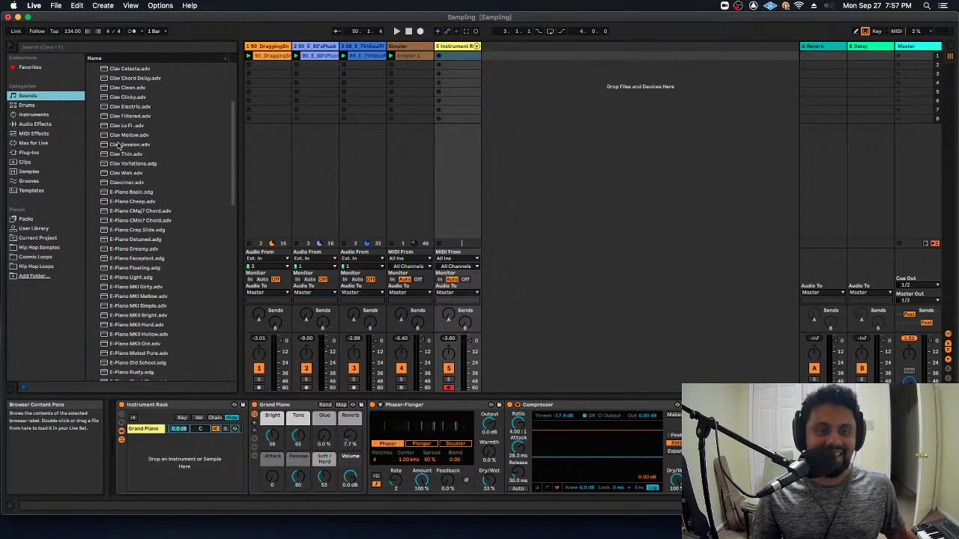
left_click(89, 118)
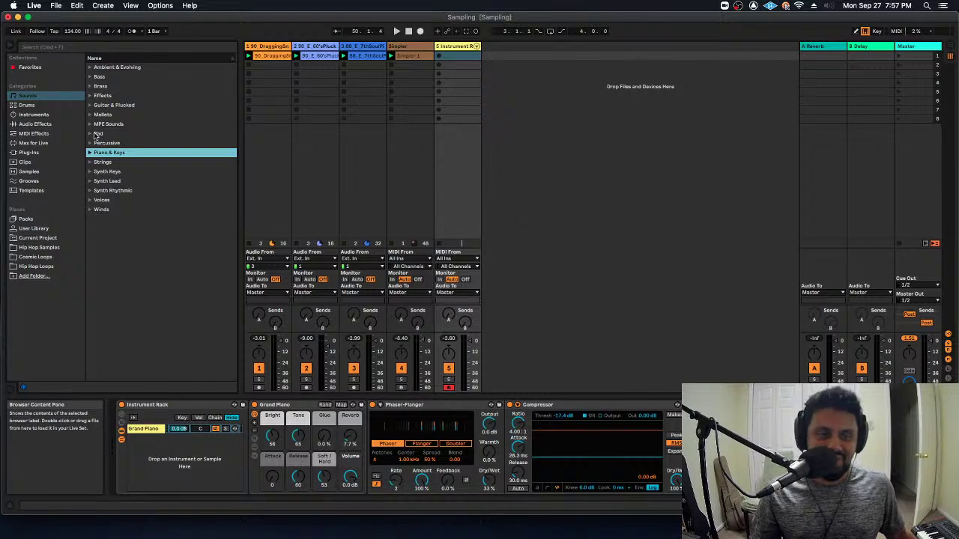
left_click(89, 134)
left_click(165, 221)
left_click(159, 277)
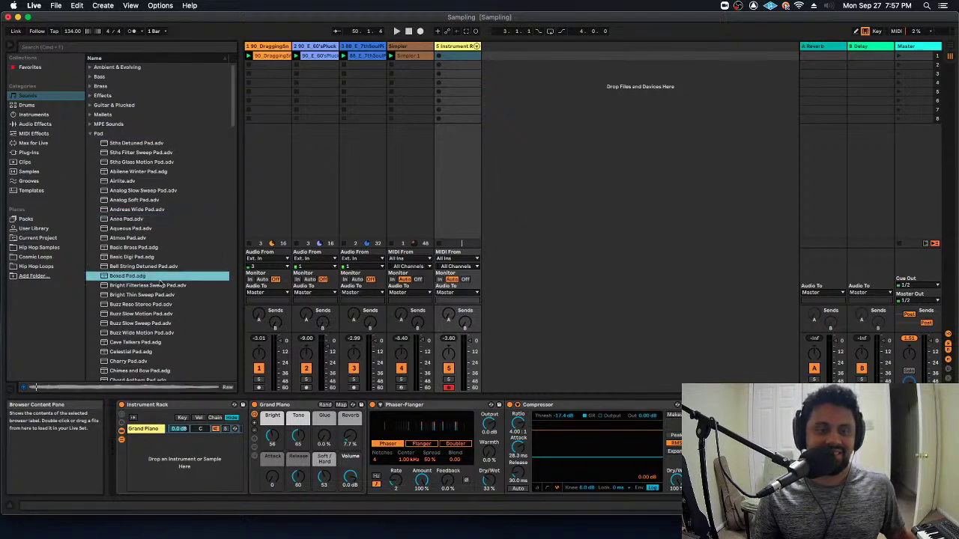
scroll(161, 285, "down", 5)
left_click(163, 309)
scroll(163, 313, "down", 15)
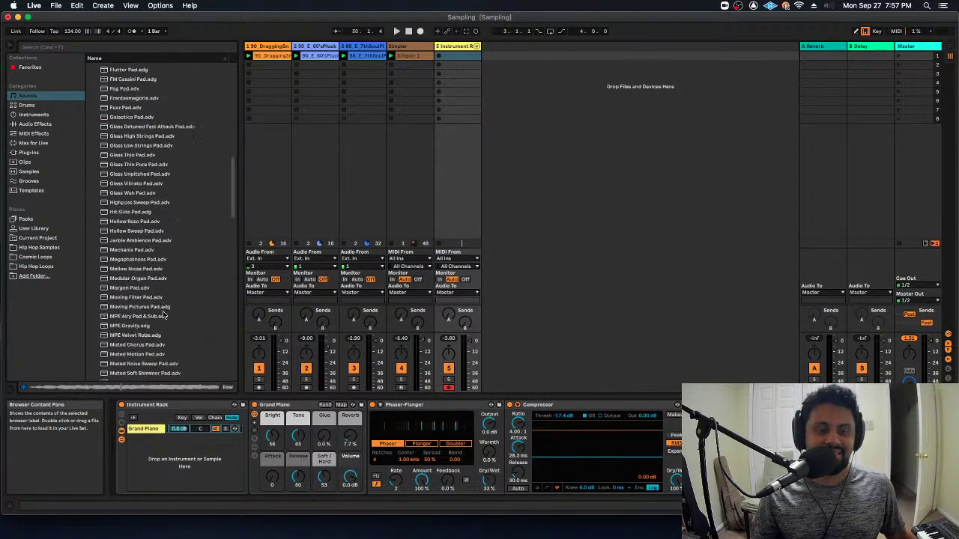
left_click(149, 167)
left_click(150, 215)
left_click(165, 291)
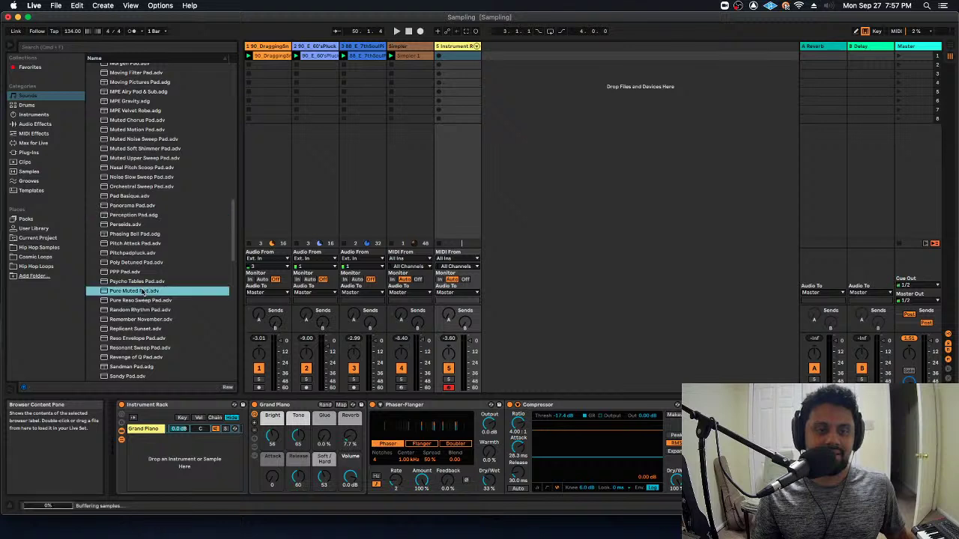
left_click(146, 330)
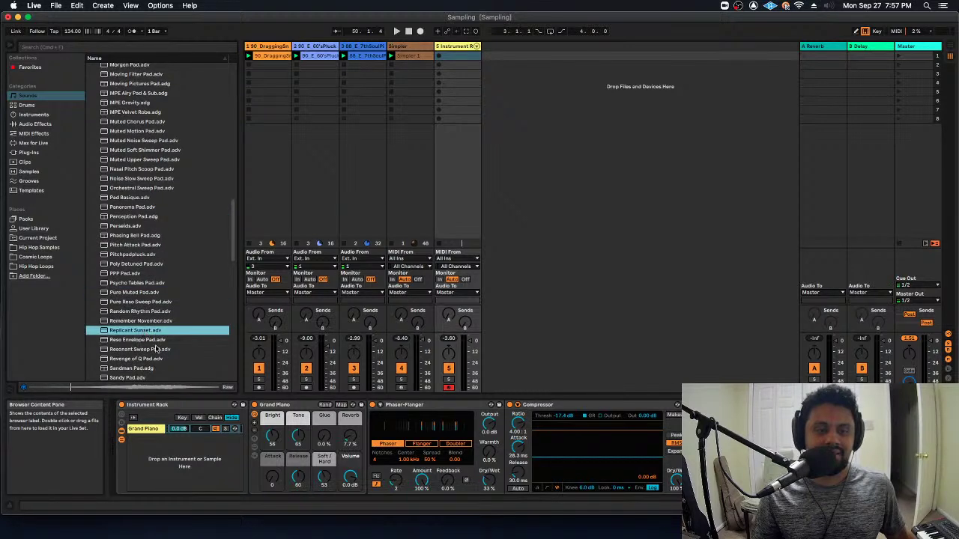
left_click(155, 349)
Add the Perseids pad to the Instrument Rack as a second chain and set its chain volume to -7.4 dB.
left_click(148, 228)
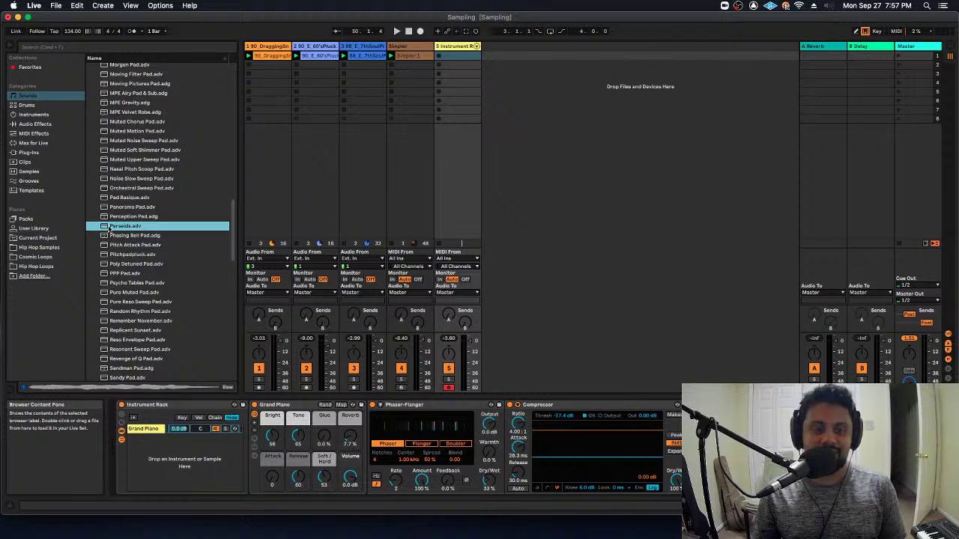
left_click_drag(110, 229, 181, 465)
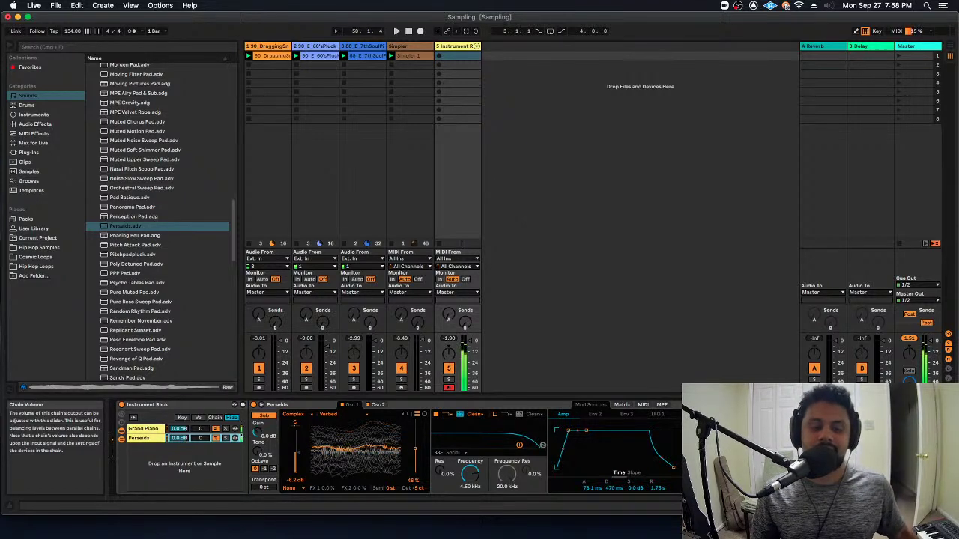
left_click_drag(178, 438, 178, 453)
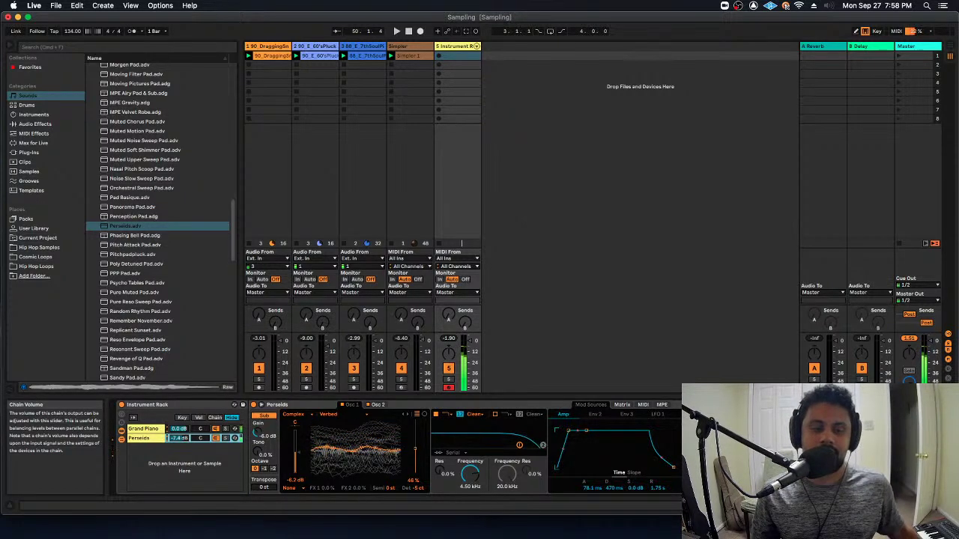
Audition the Voices presets in the Sounds library, including Choir Metal Muted, Portamento Female Pure and Solo Male Fast Attack.
scroll(104, 125, "up", 15)
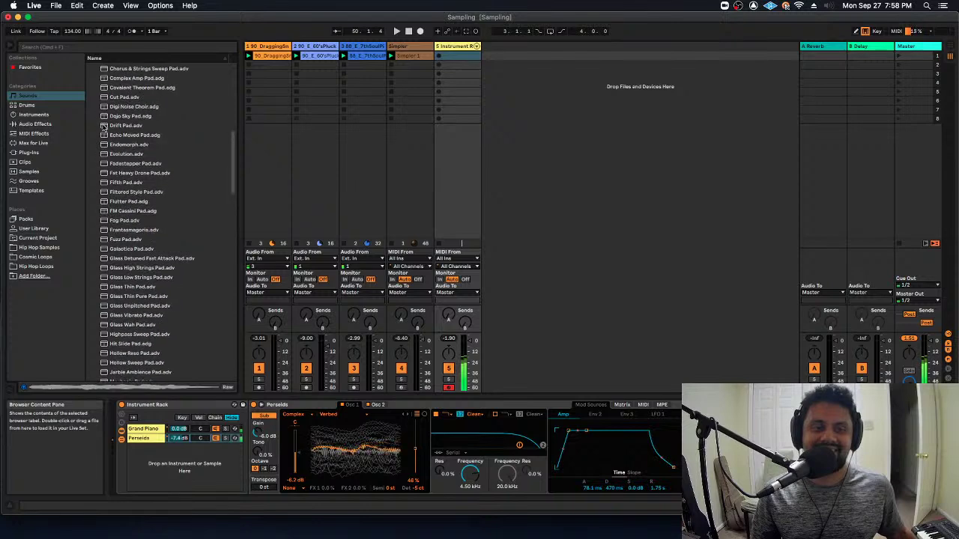
scroll(104, 127, "up", 10)
left_click(91, 86)
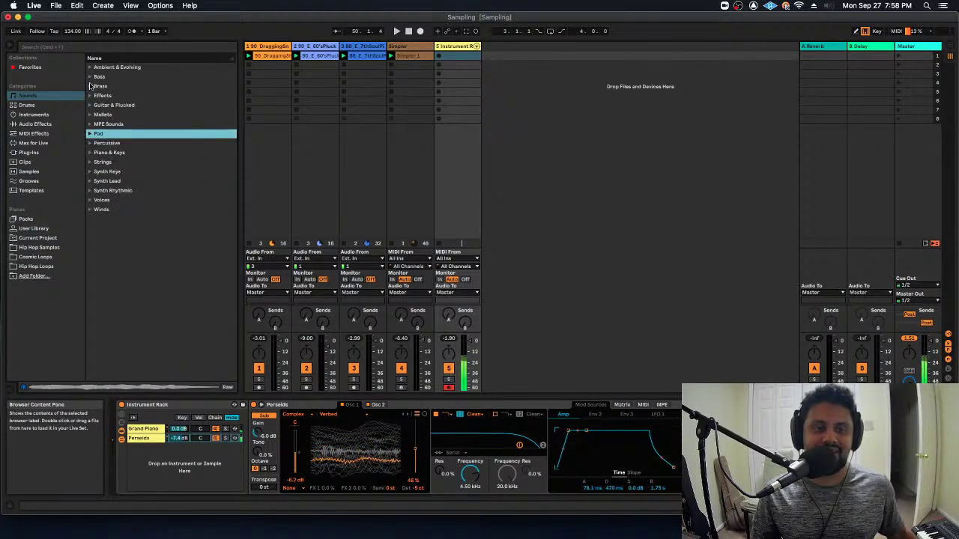
left_click(90, 200)
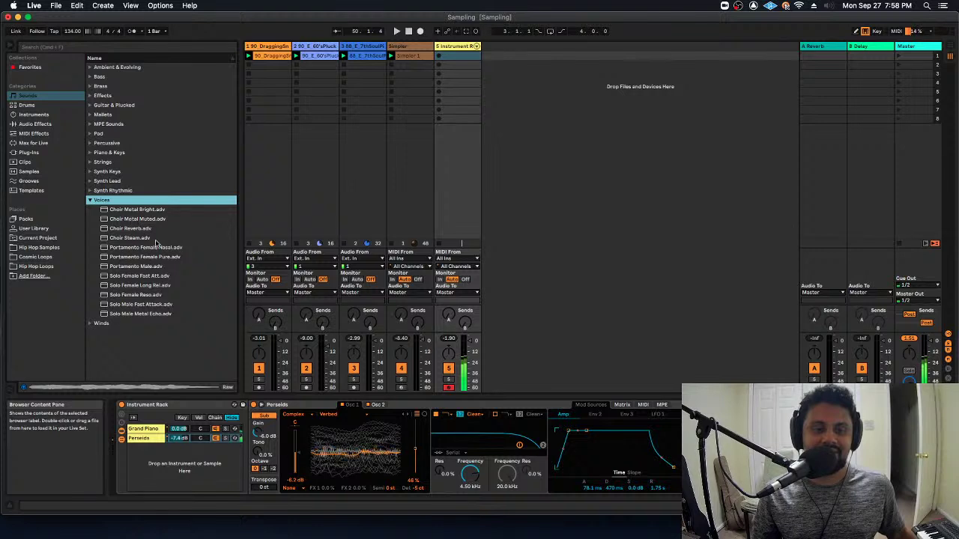
left_click(146, 220)
left_click(116, 257)
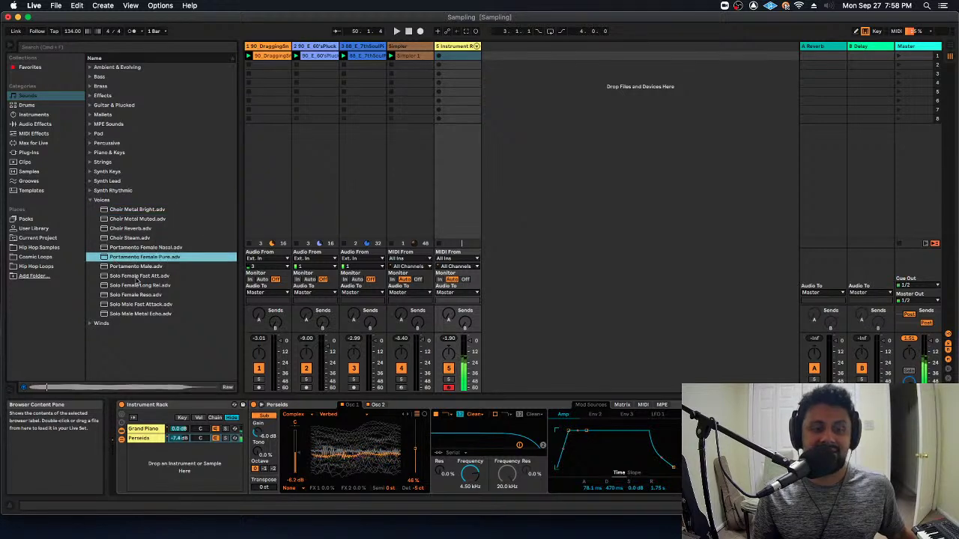
key("Down")
key("Down")
key("Down")
key("Down")
key("Down")
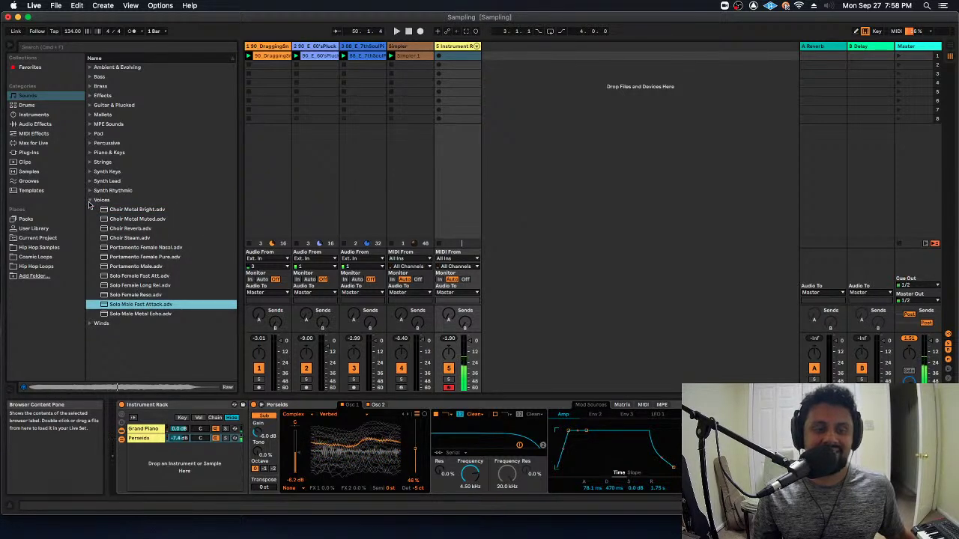
Audition the Winds presets in the Sounds library, including Flute Double, Whistler Winds and Ocarina Basic.
key("Left")
key("Down")
key("Right")
left_click(140, 249)
left_click(134, 228)
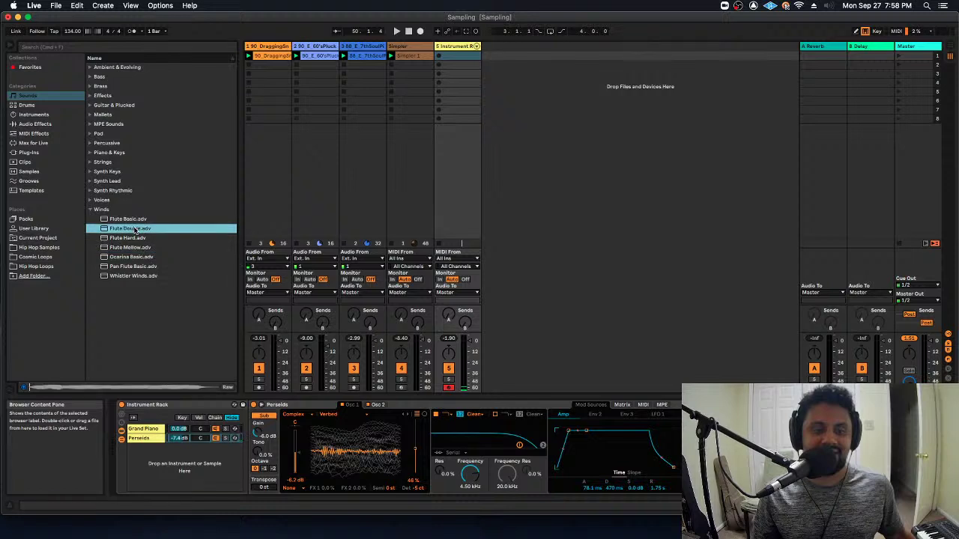
left_click(144, 276)
left_click(144, 258)
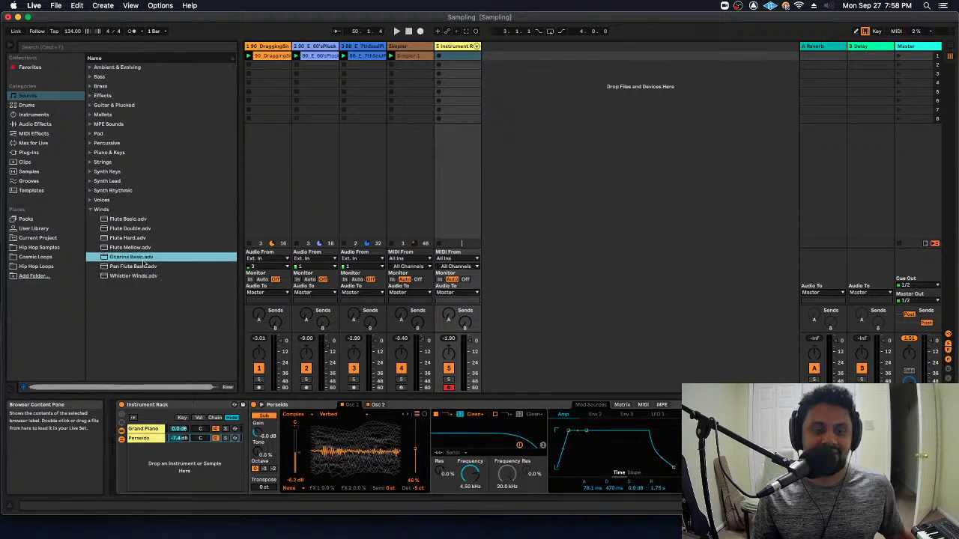
Add the Buzz Bass 16ths preset from Synth Rhythmic to the rack as a third chain at -26.0 dB.
left_click(91, 209)
left_click(90, 190)
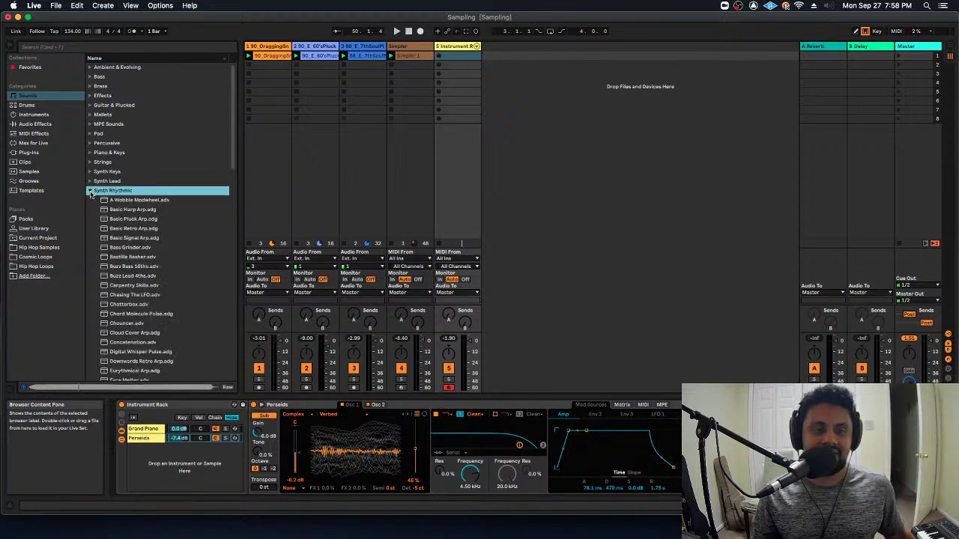
left_click(113, 218)
left_click(135, 256)
left_click(137, 266)
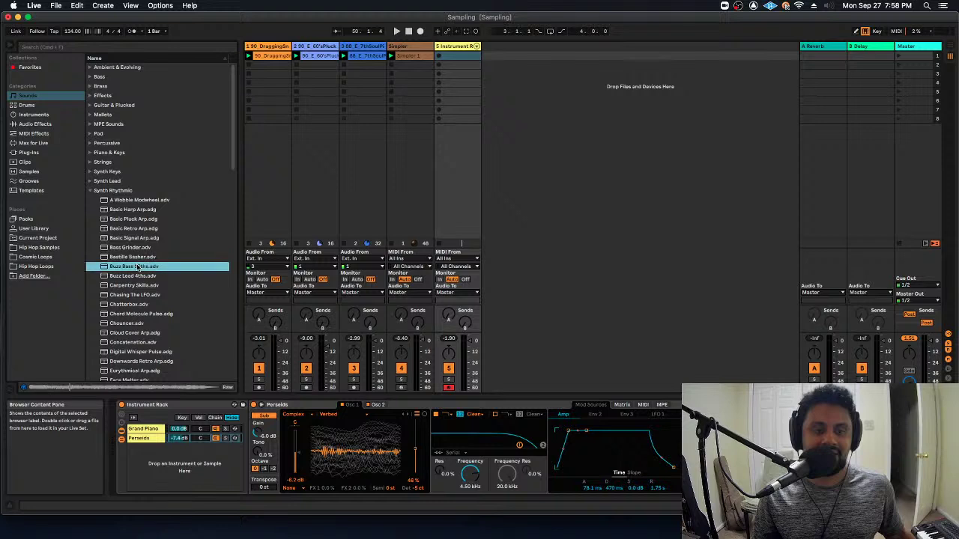
left_click_drag(168, 287, 178, 464)
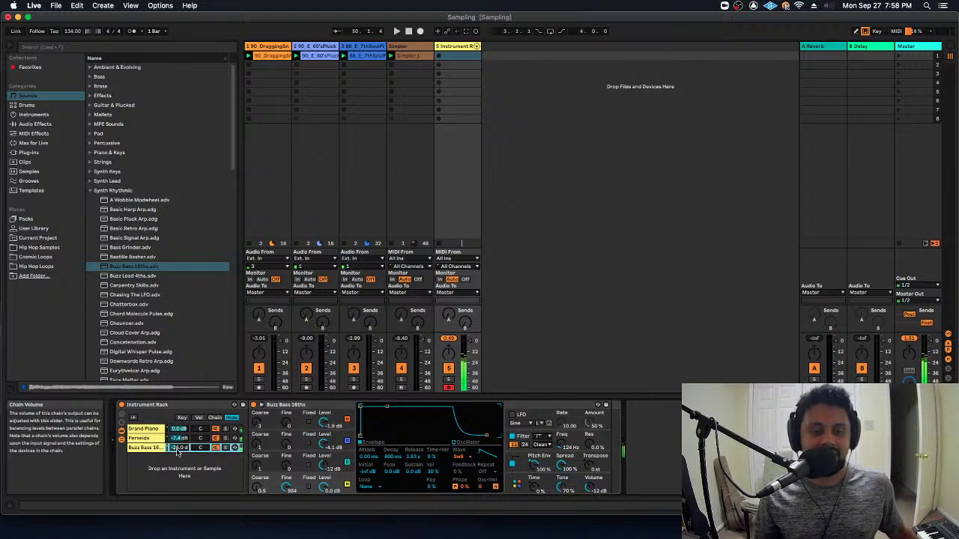
Audition further Synth Rhythmic presets, including Basic Harp Arp, Bastille Basher, Basic Signal Arp and Basic Retro Arp.
left_click(131, 209)
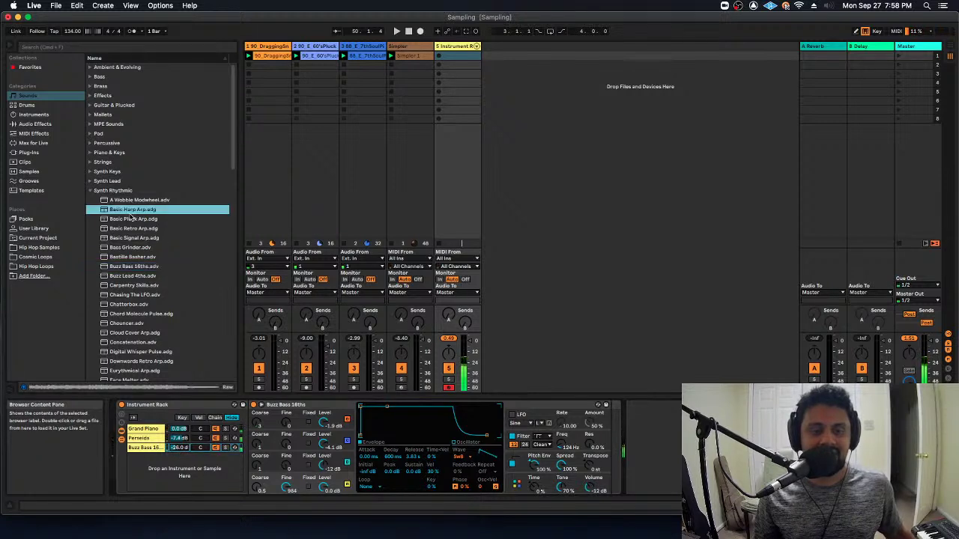
left_click(127, 201)
left_click(130, 257)
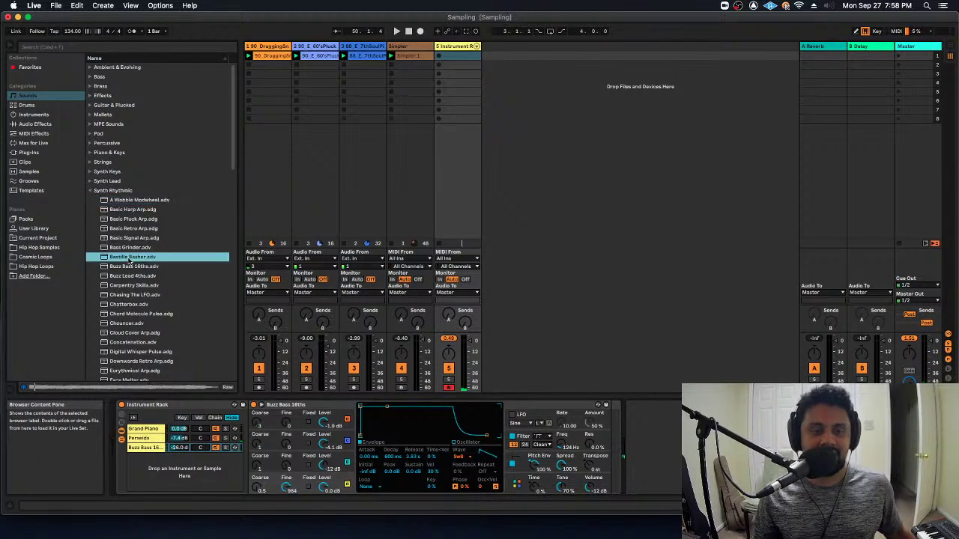
left_click(131, 237)
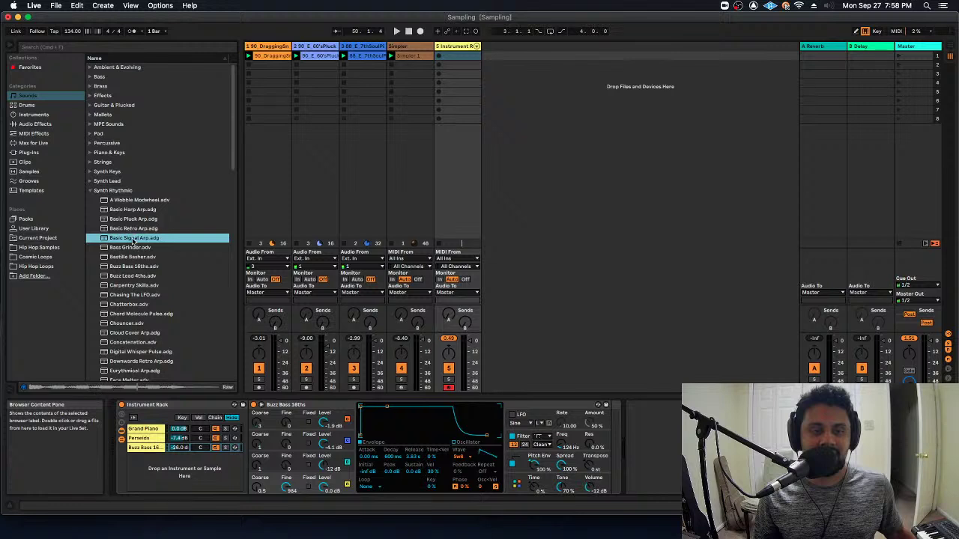
left_click(134, 229)
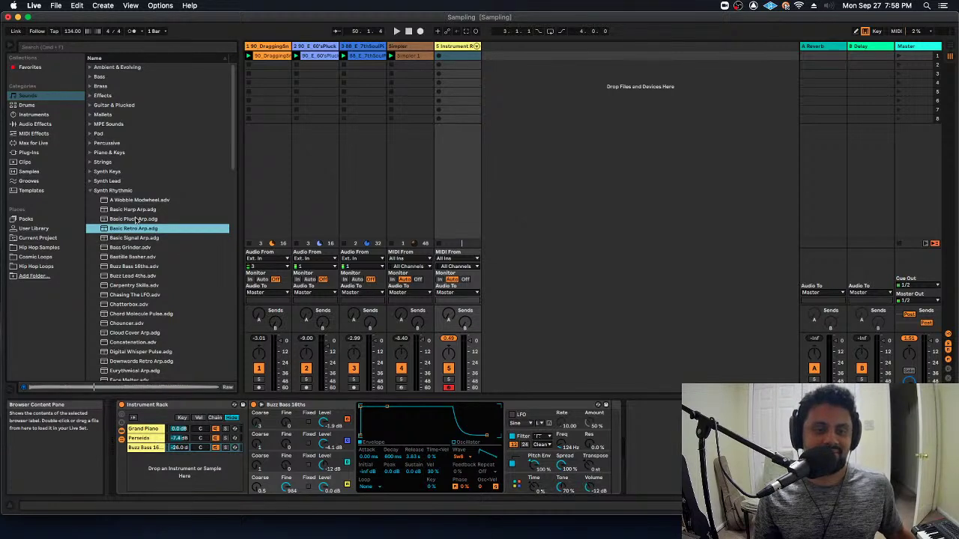
left_click(136, 220)
left_click(90, 192)
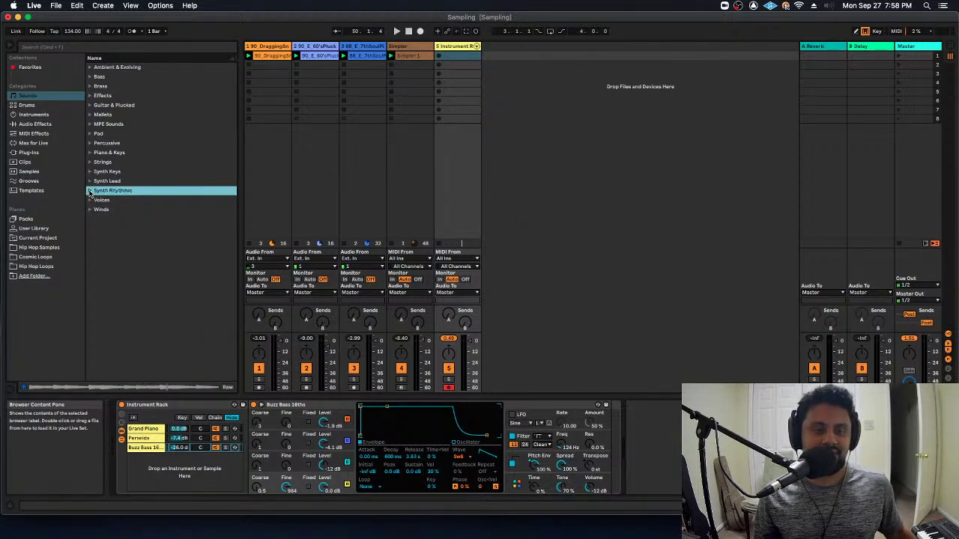
Add the Air Flute Magnus preset from Synth Lead to the Instrument Rack as a new chain.
left_click(90, 180)
left_click(128, 228)
left_click_drag(201, 372, 185, 475)
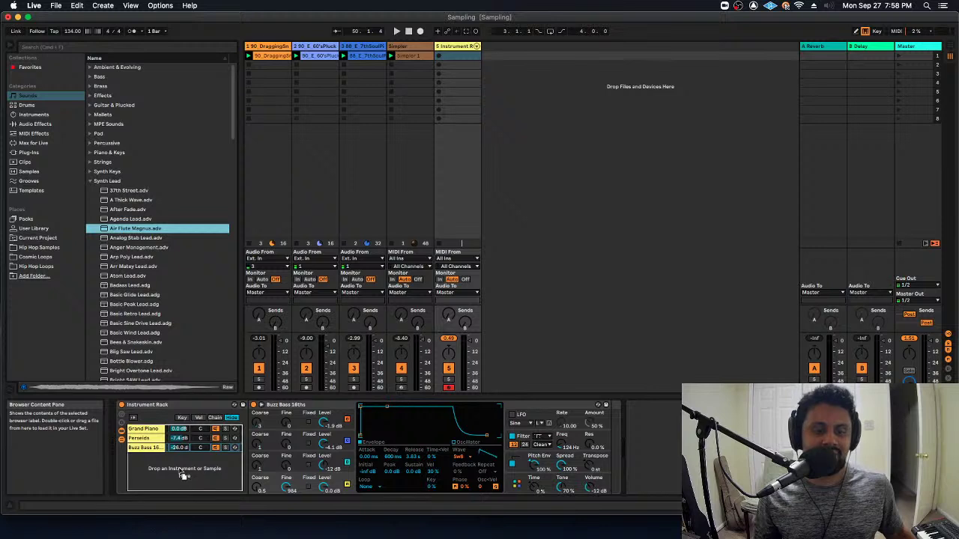
Delete the Buzz Bass 16ths chain from the rack and lower the Air Flute Magnus chain volume to -12.7 dB.
left_click(146, 447)
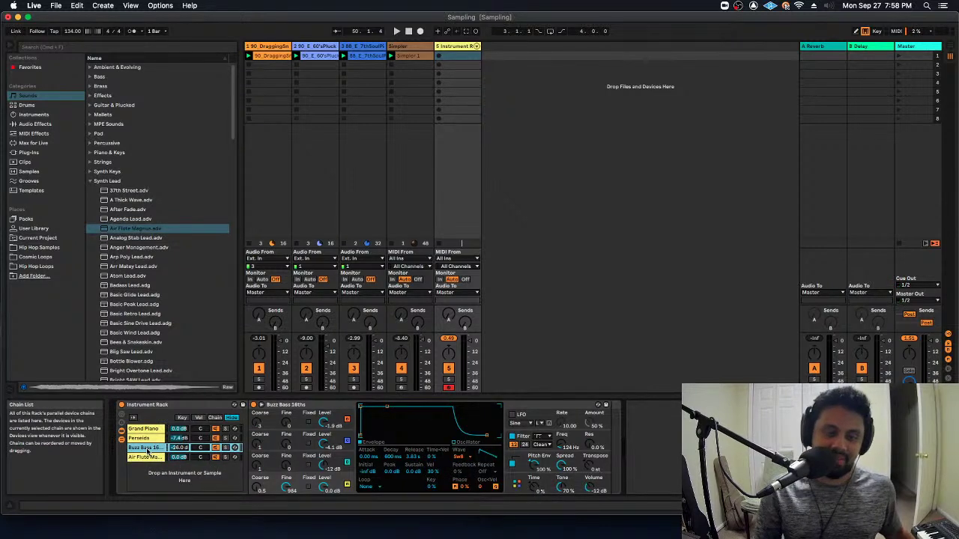
key("Delete")
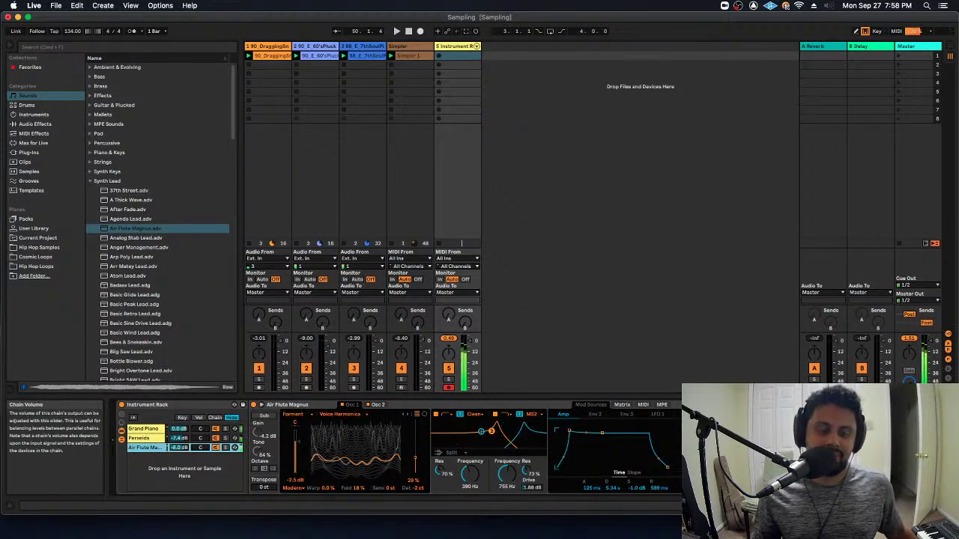
left_click_drag(178, 447, 178, 452)
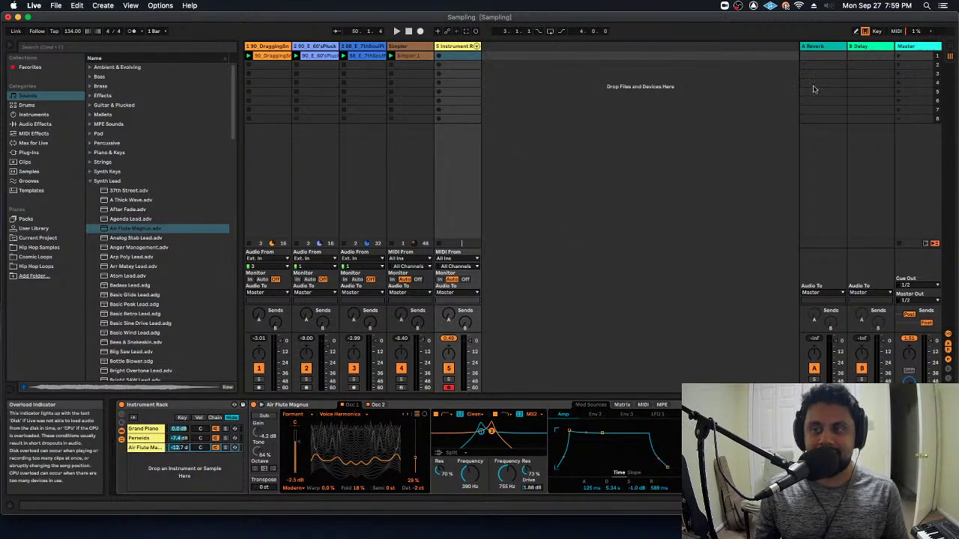
Look through the three chains' devices, and shift the Air Flute Magnus filter frequencies to 1.53 kHz and 786 Hz.
left_click(155, 430)
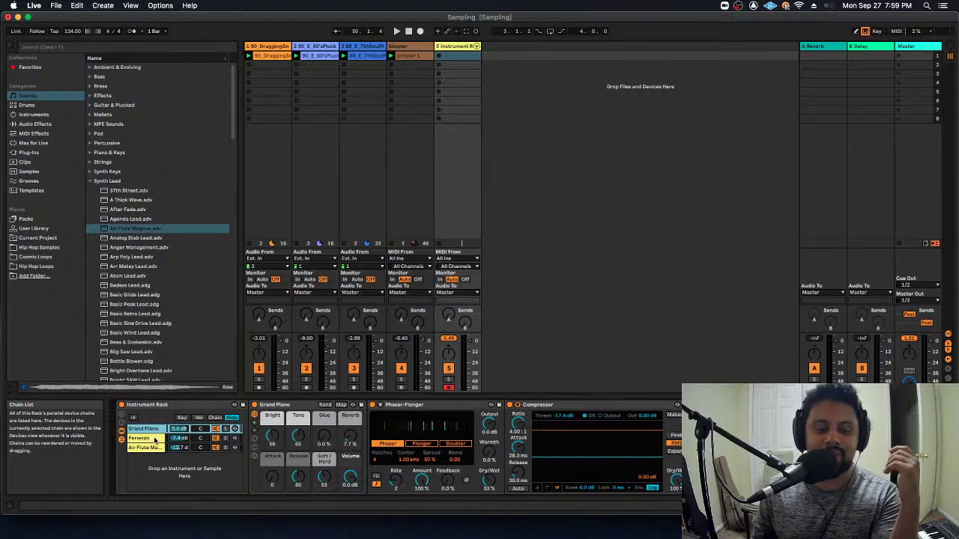
left_click(155, 439)
left_click(157, 449)
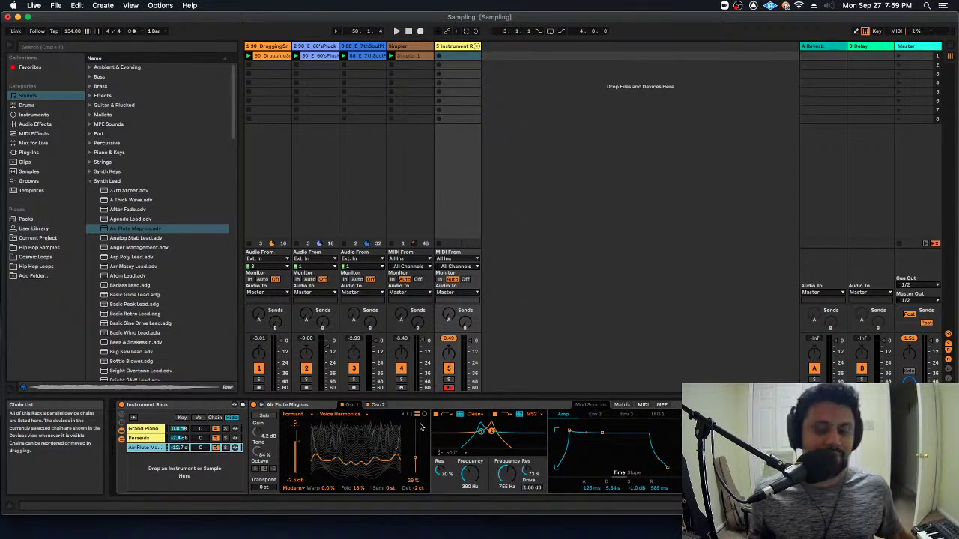
mouse_move(493, 433)
left_mouse_down()
mouse_move(471, 429)
mouse_move(502, 432)
mouse_move(483, 427)
mouse_move(493, 428)
left_mouse_up()
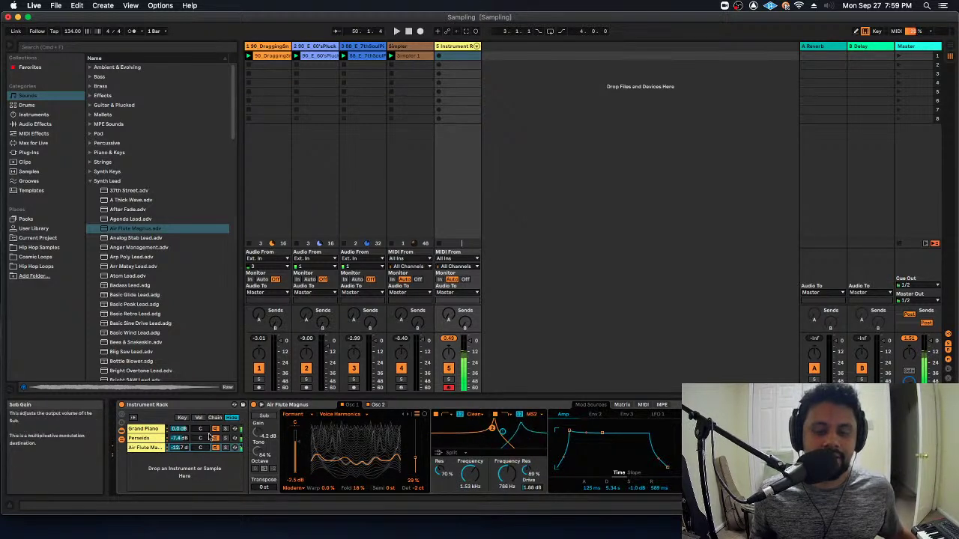
Show the Perseids chain's devices and insert an Arpeggiator MIDI effect in front of the Instrument Rack.
left_click(209, 437)
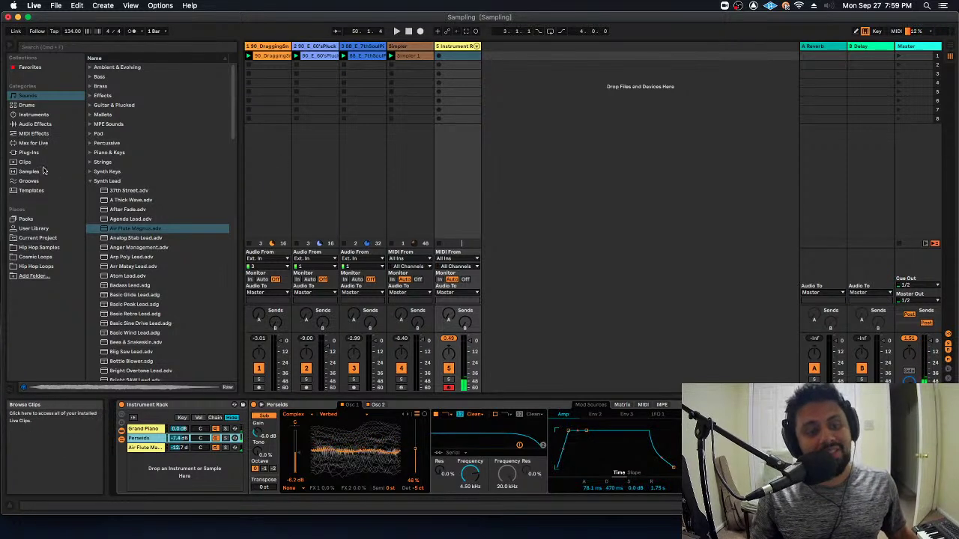
left_click(52, 134)
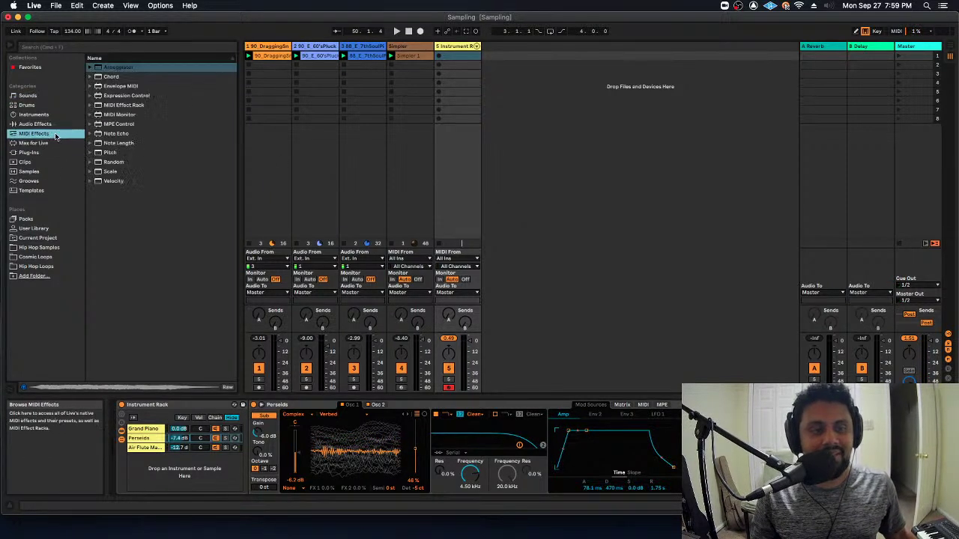
double_click(129, 70)
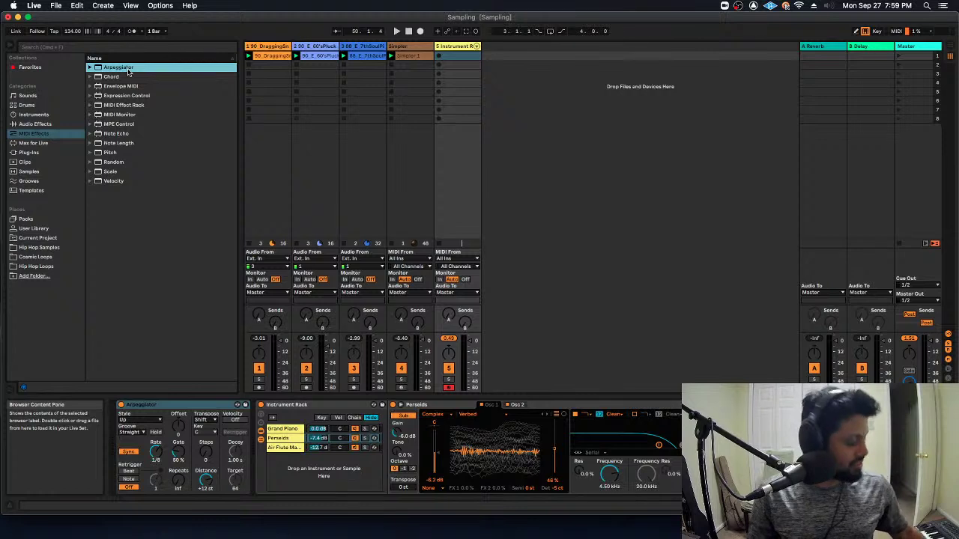
Audition the Arpeggiator at a 1/16 rate and delete it from in front of the Instrument Rack.
left_click_drag(155, 452, 156, 463)
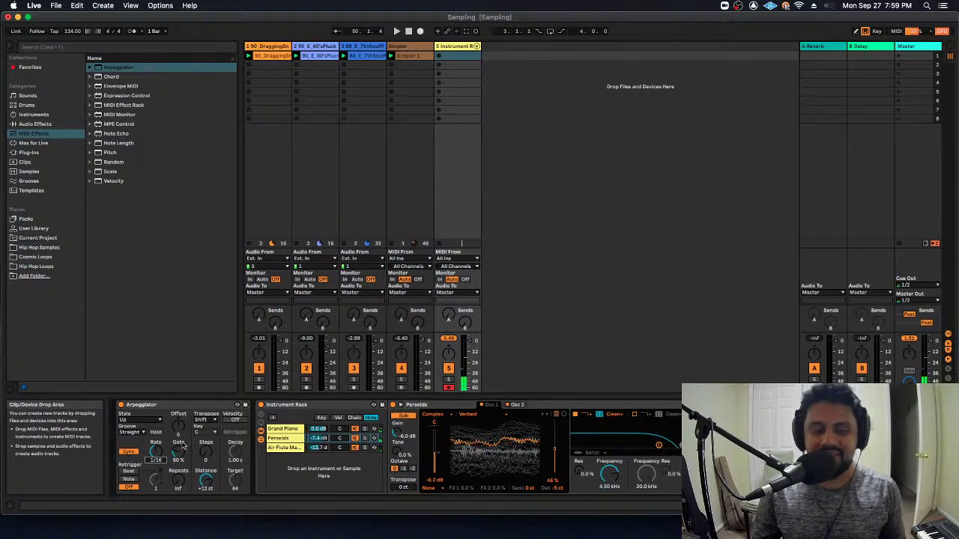
left_click(241, 404)
key("Delete")
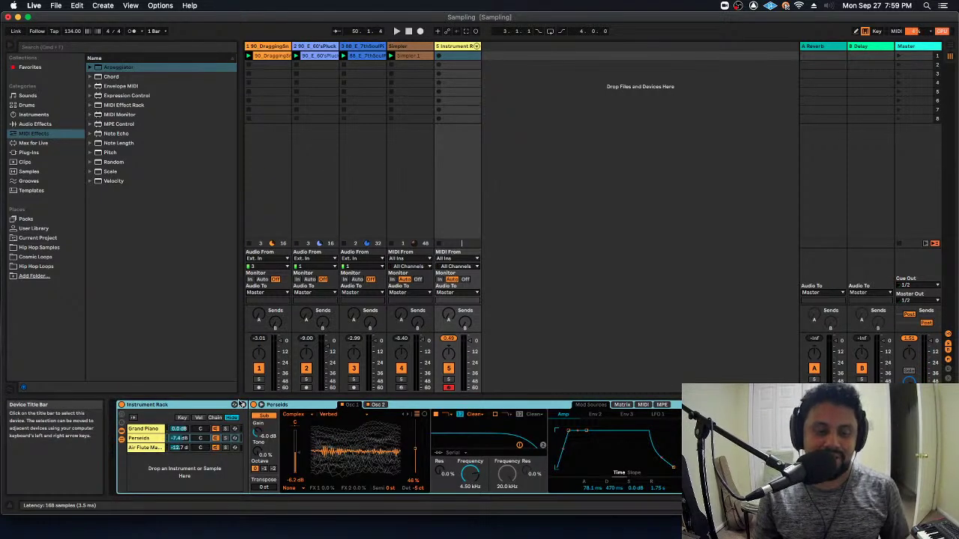
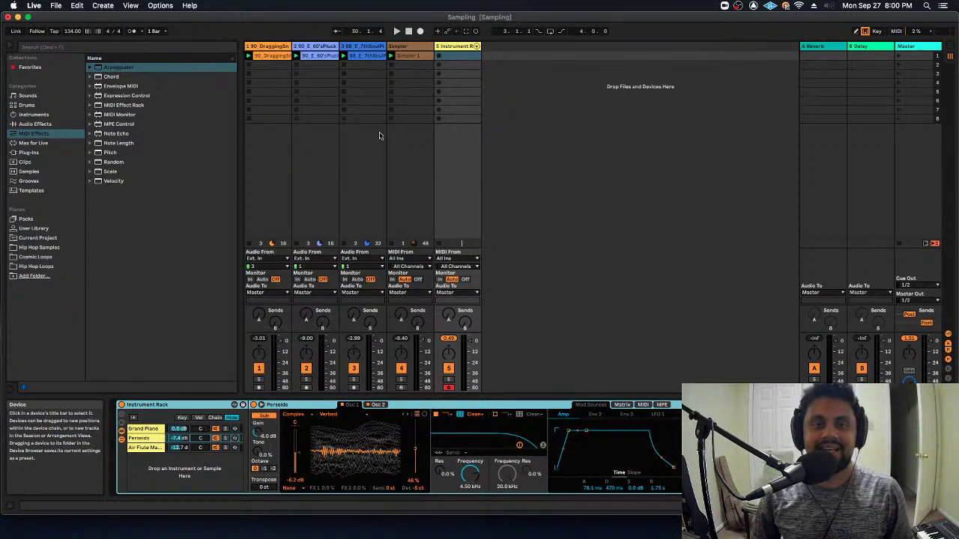
Delete the audio effect rack that follows the sampler on the Simpler track, and solo and play the track's clip.
left_click(403, 51)
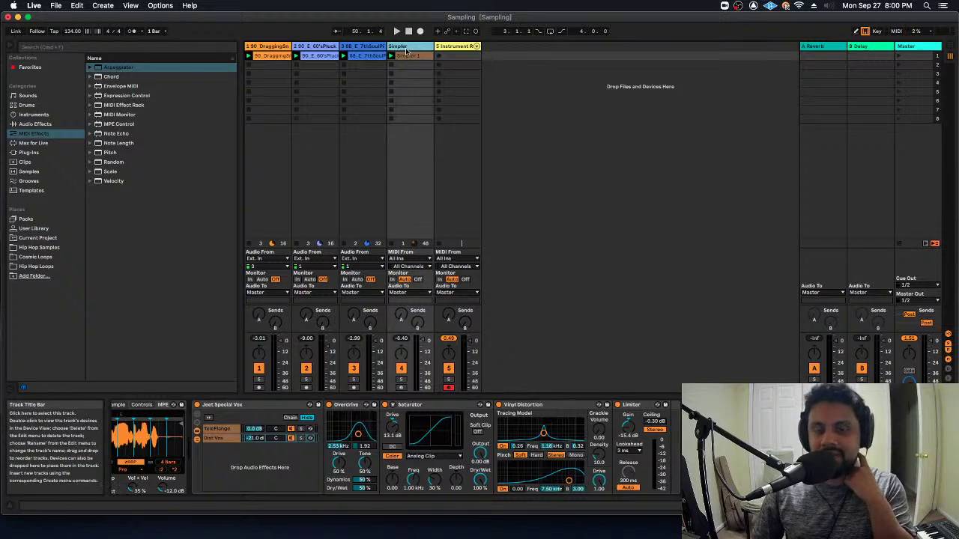
left_click(272, 409)
key("super+a")
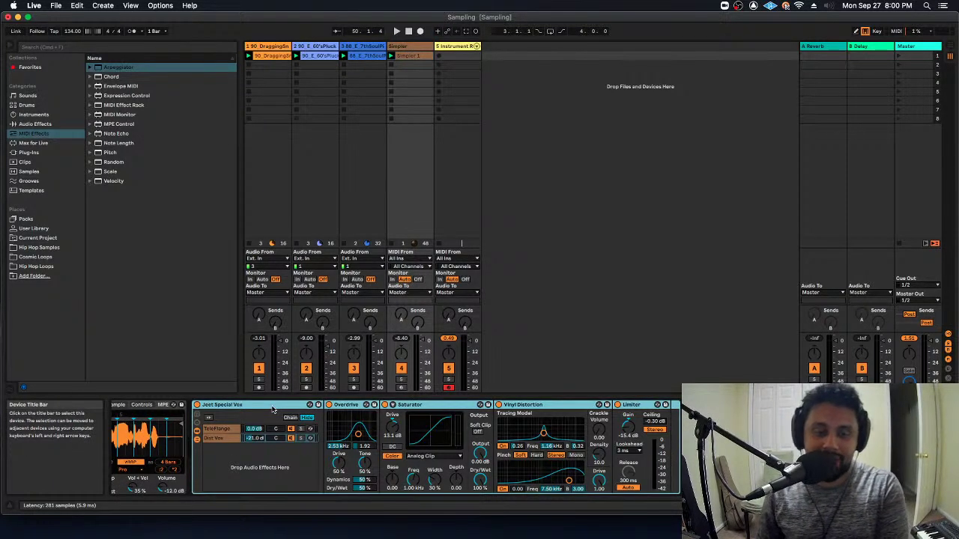
left_click(217, 440)
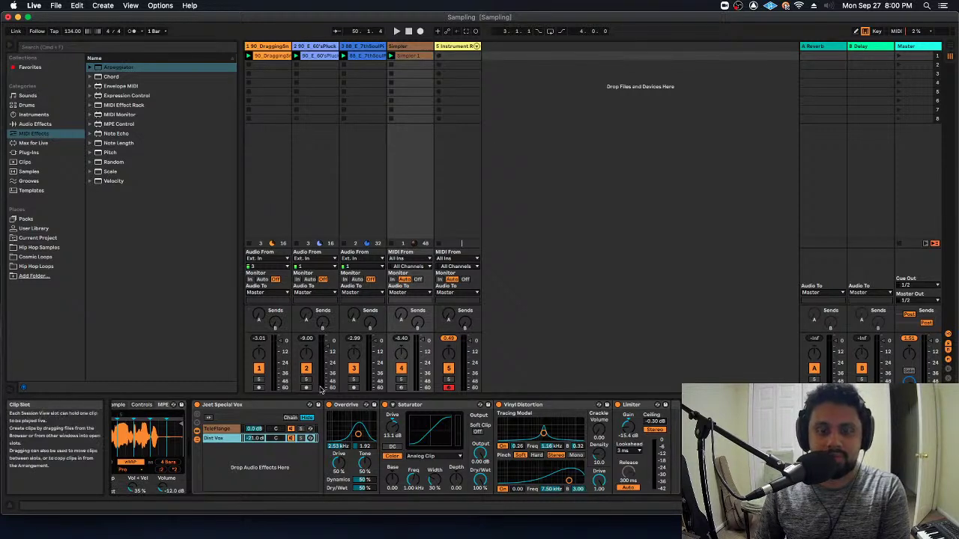
left_click(266, 405)
key("super+a")
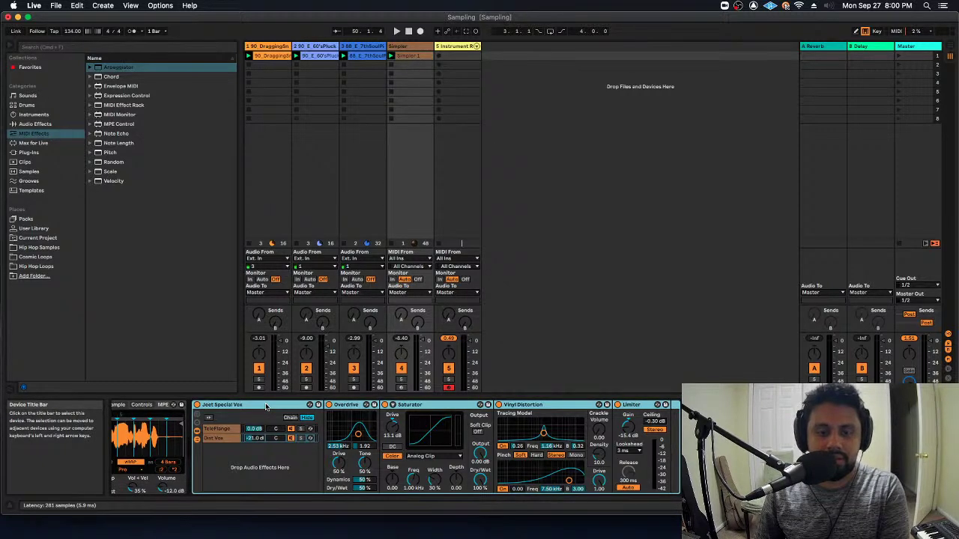
key("Delete")
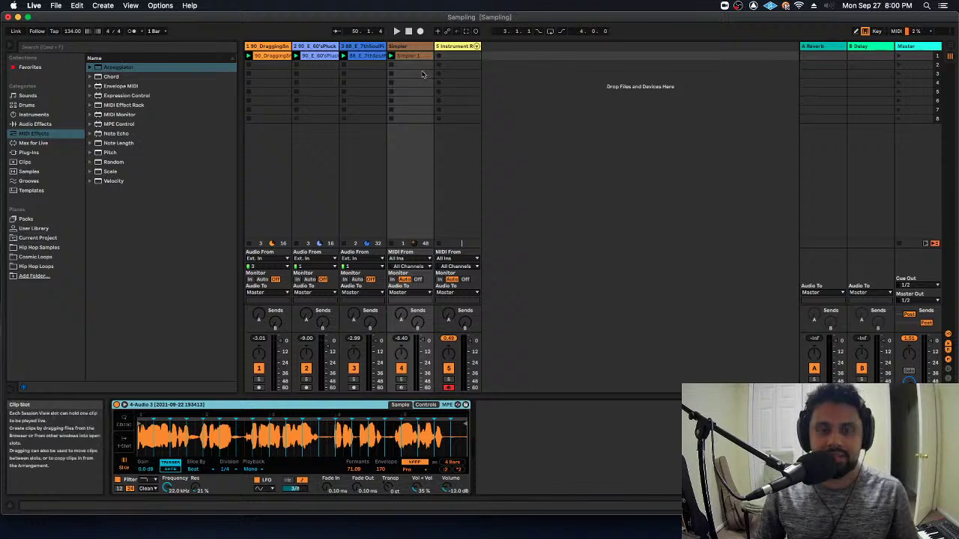
left_click(401, 379)
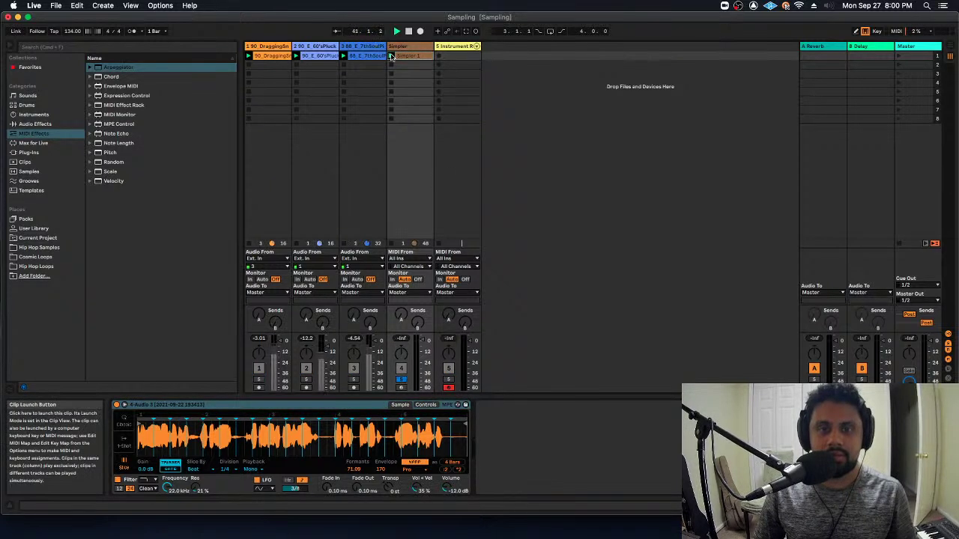
left_click(390, 57)
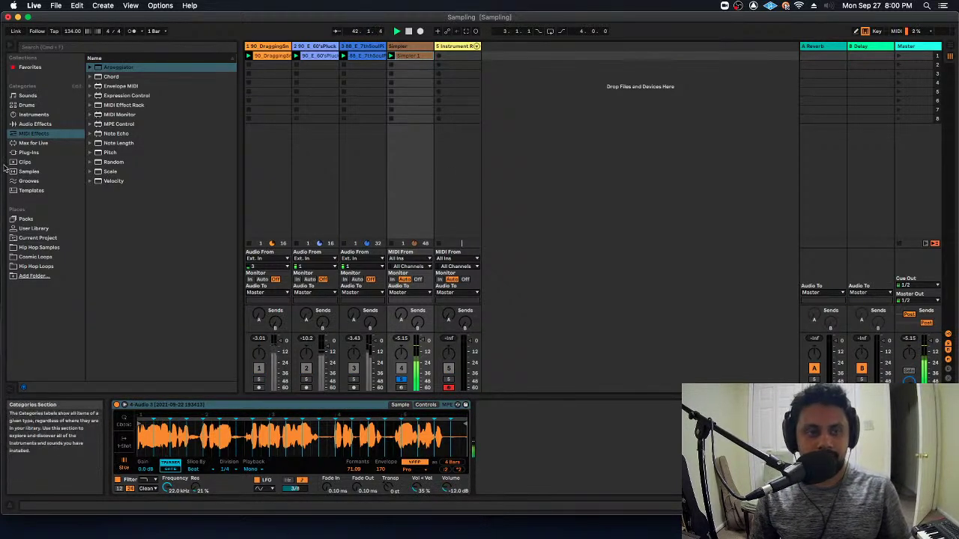
Add EQ Eight to the Simpler track and set its high shelf to 3.03 kHz with 7.81 dB gain.
left_click(53, 123)
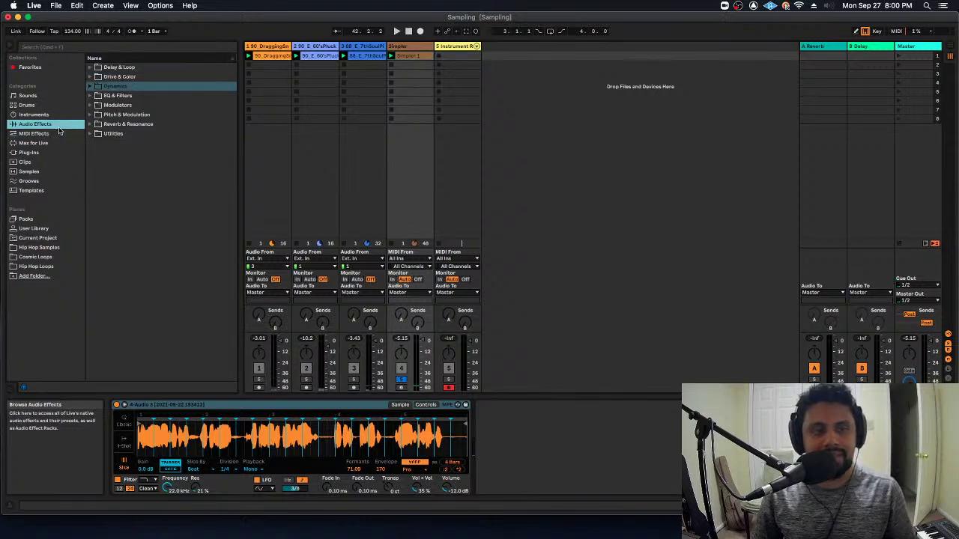
left_click(127, 97)
left_click(127, 97)
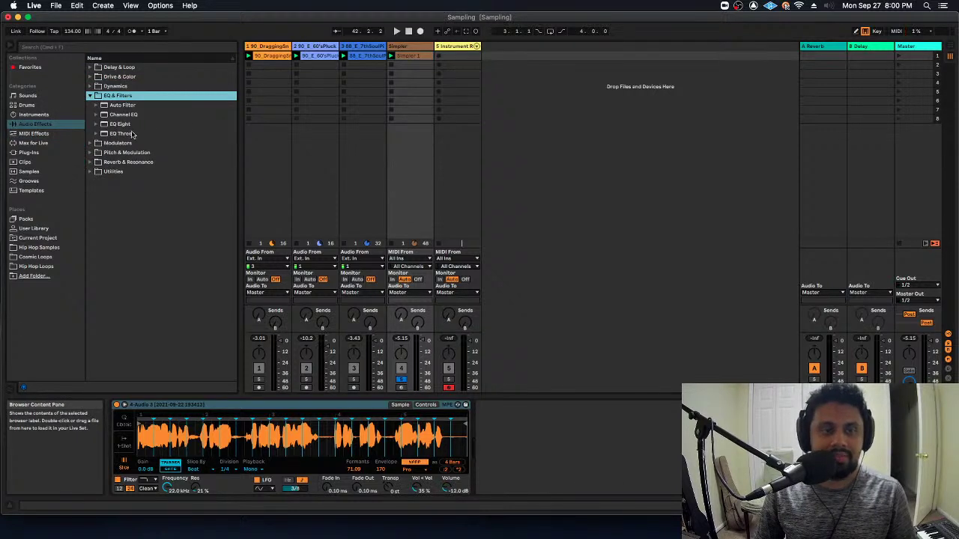
double_click(121, 123)
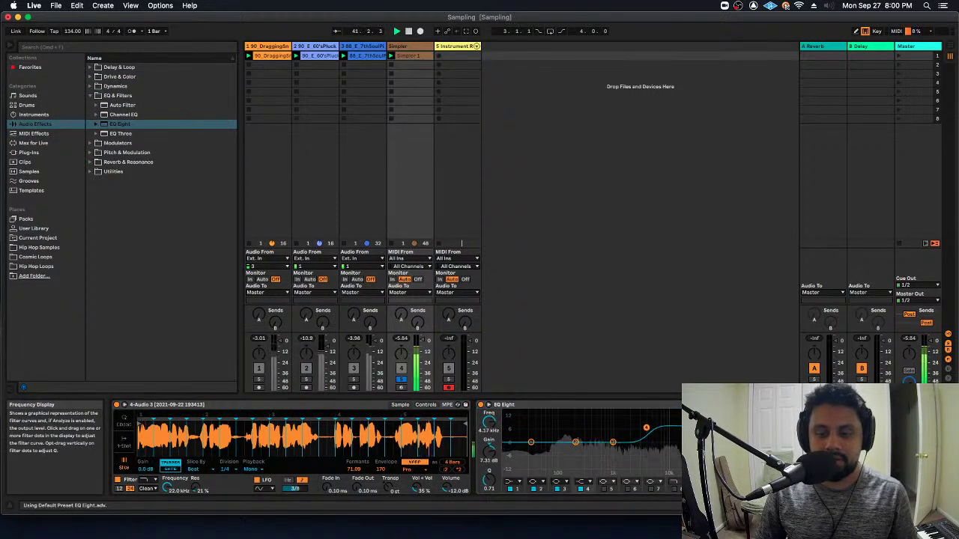
left_click_drag(647, 427, 639, 427)
key("space")
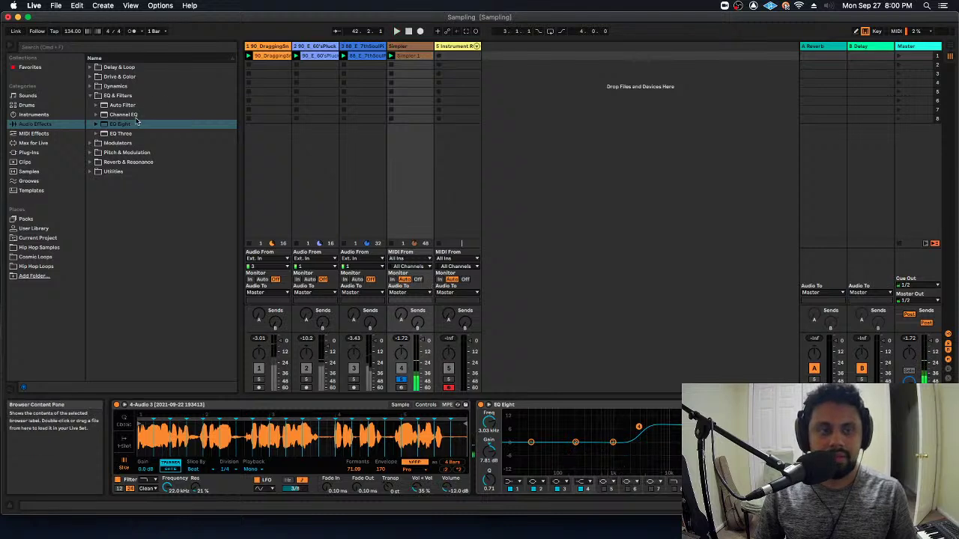
Add a Compressor after EQ Eight and group the two devices into an Audio Effect Rack.
left_click(89, 96)
left_click(90, 87)
left_click(116, 96)
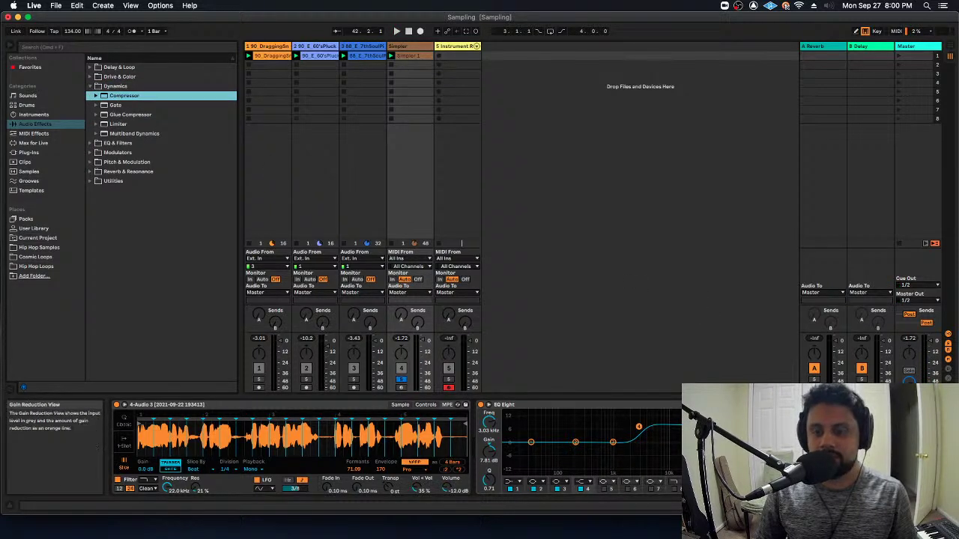
left_click(809, 438)
key("space")
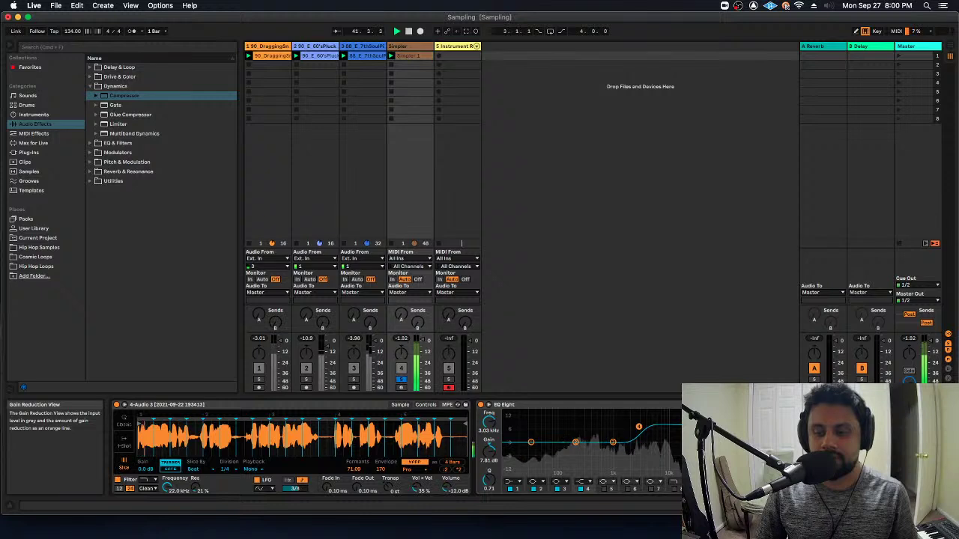
key("space")
left_click(627, 405)
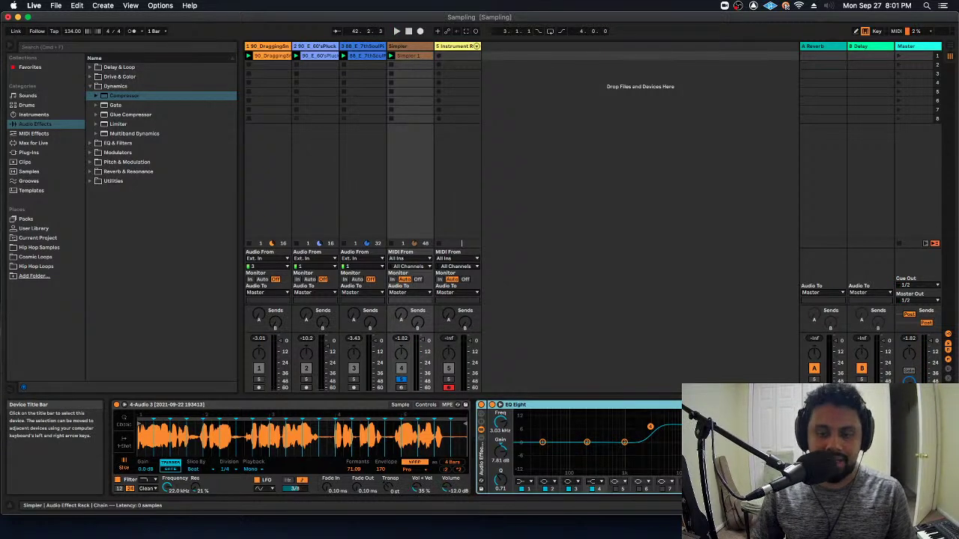
key("super+g")
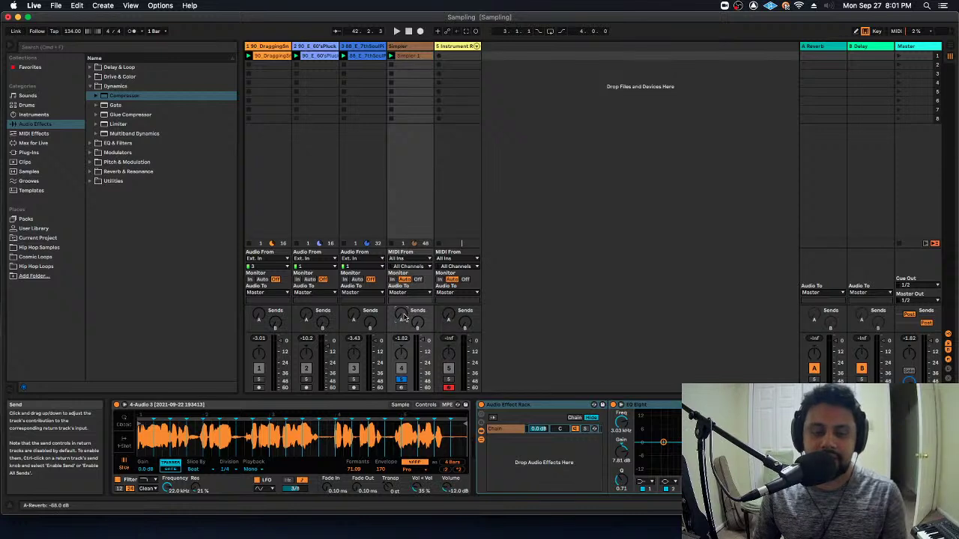
Try out the Simpler track's send to the A Reverb return and view the device on the B Delay return.
left_click_drag(402, 317, 402, 318)
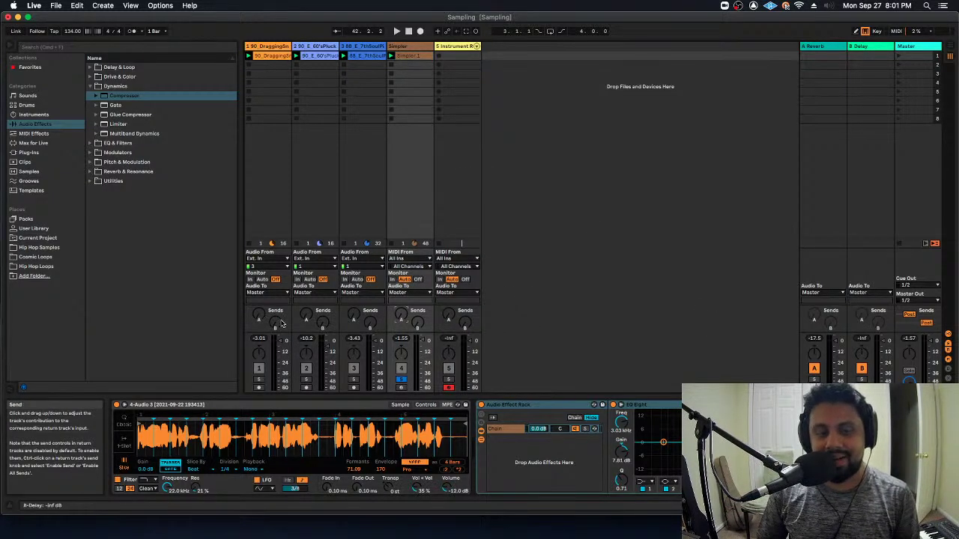
left_click(856, 48)
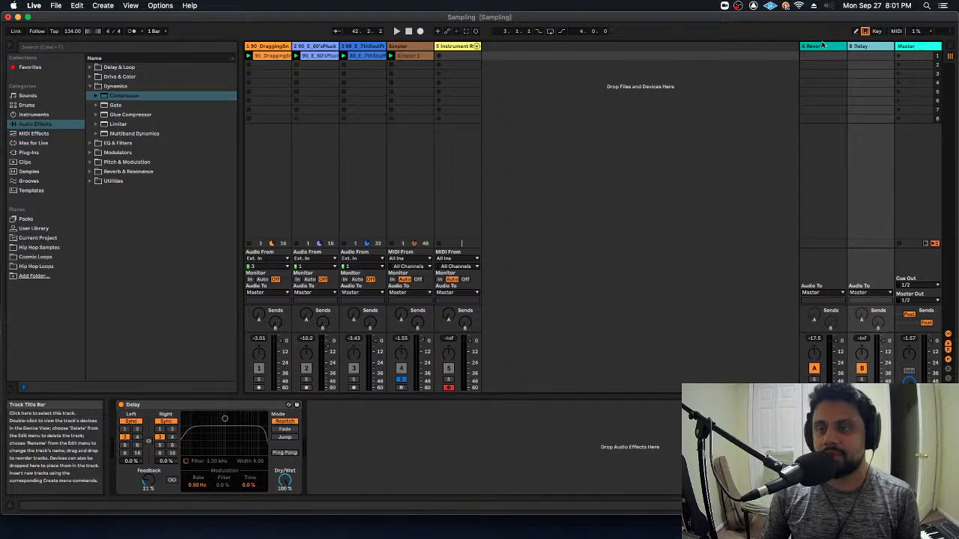
left_click(434, 48)
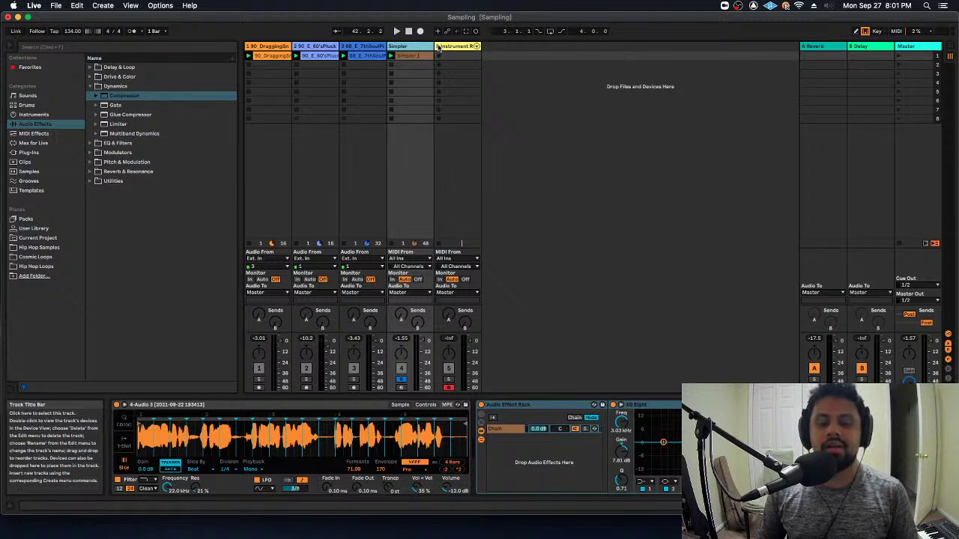
Create a second chain in the Audio Effect Rack and load Reverb onto it.
left_click(552, 415)
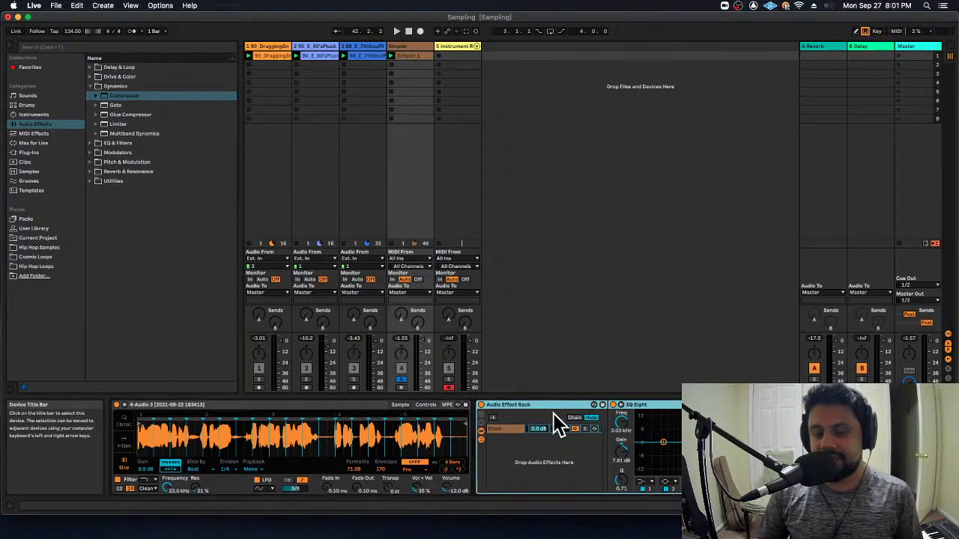
right_click(529, 455)
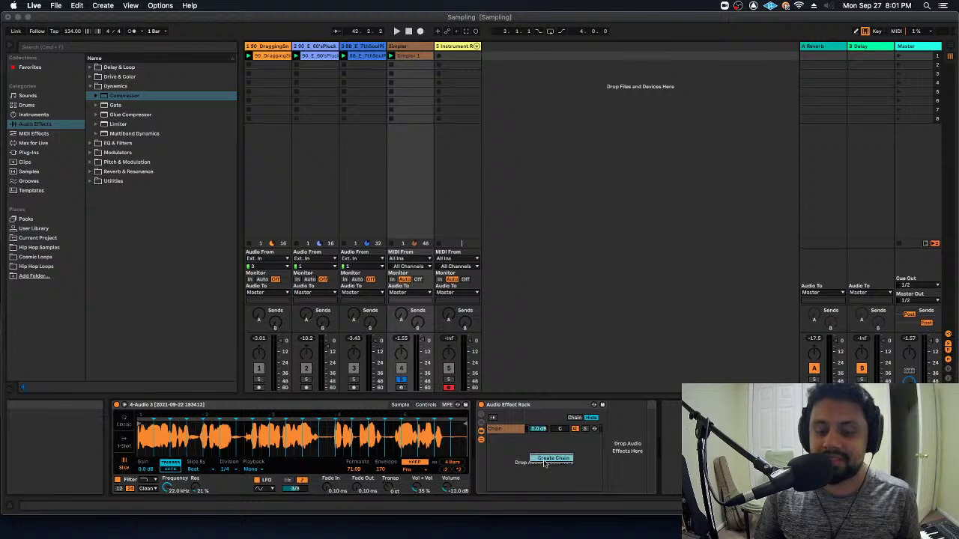
left_click(551, 458)
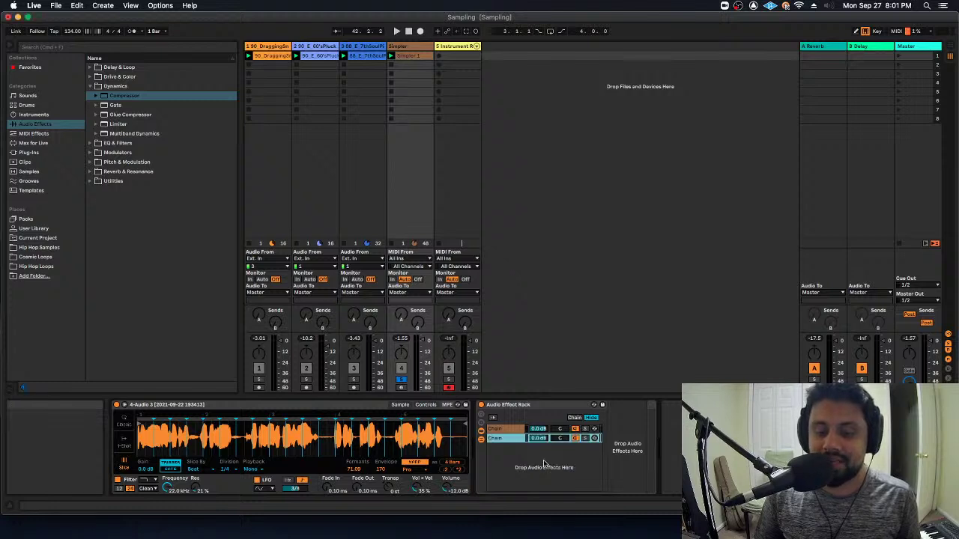
left_click(91, 171)
double_click(112, 161)
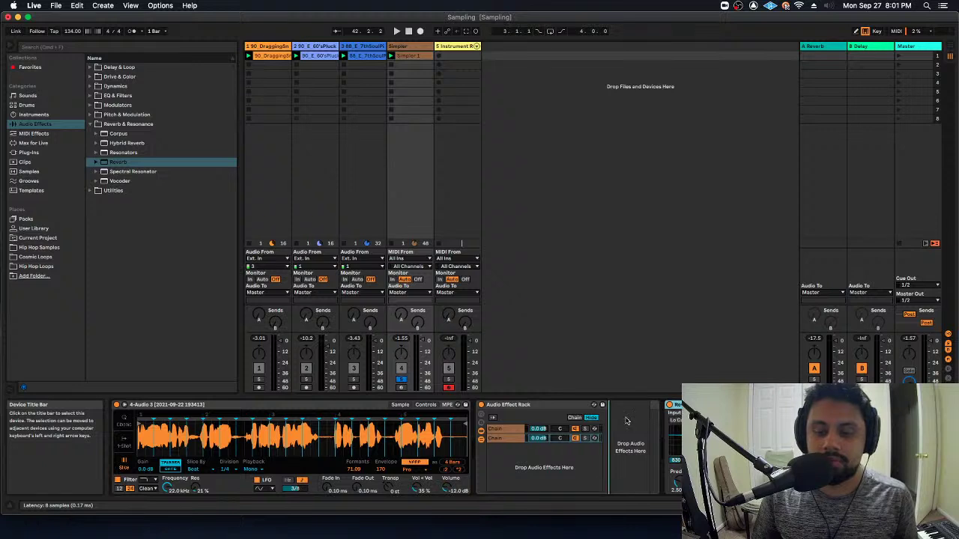
Set the Reverb chain's volume to -9.3 dB and the Reverb's predelay to 3.60 ms while listening to the clip.
key("space")
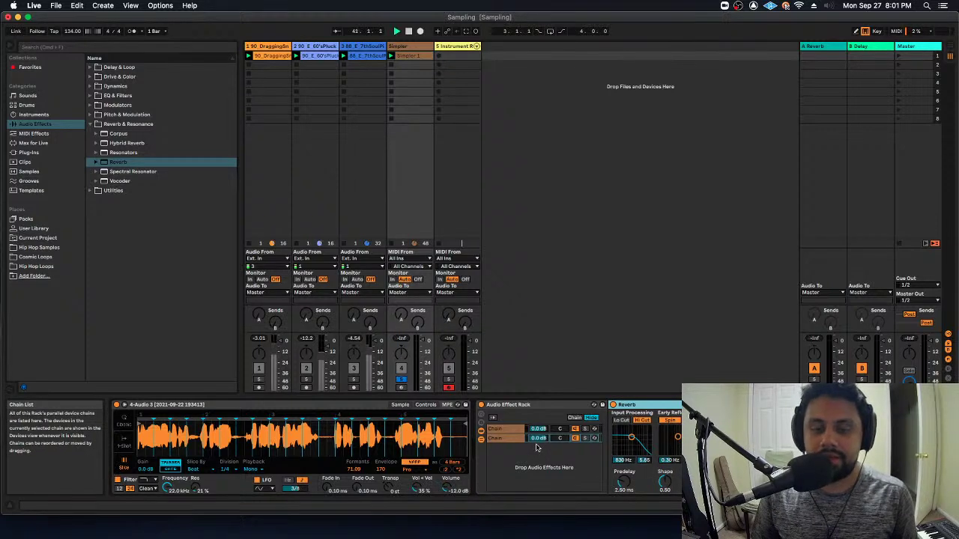
mouse_move(538, 438)
left_mouse_down()
mouse_move(538, 469)
mouse_move(538, 443)
left_mouse_up()
key("space")
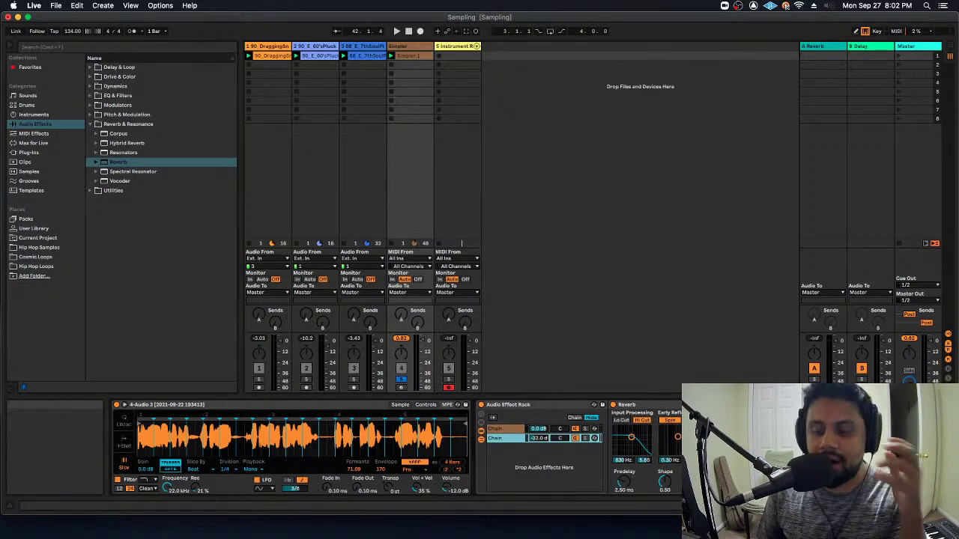
left_click(588, 461)
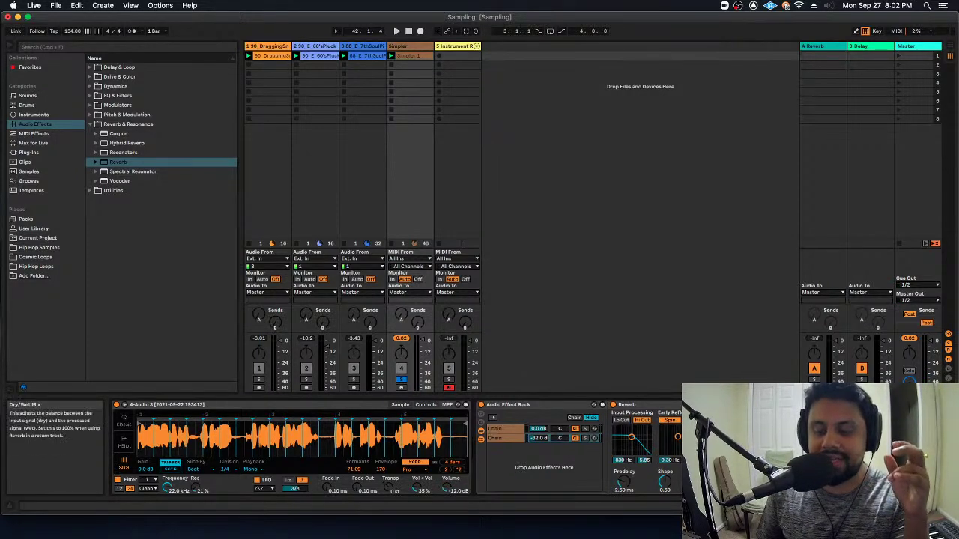
left_click(538, 439)
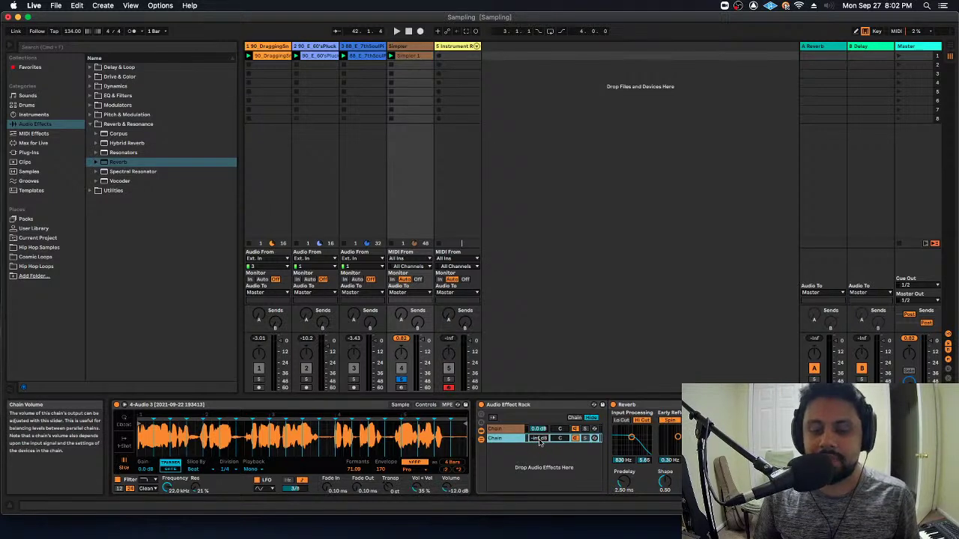
key("space")
mouse_move(540, 440)
left_mouse_down()
mouse_move(539, 418)
mouse_move(539, 429)
left_mouse_up()
left_click_drag(623, 483, 623, 476)
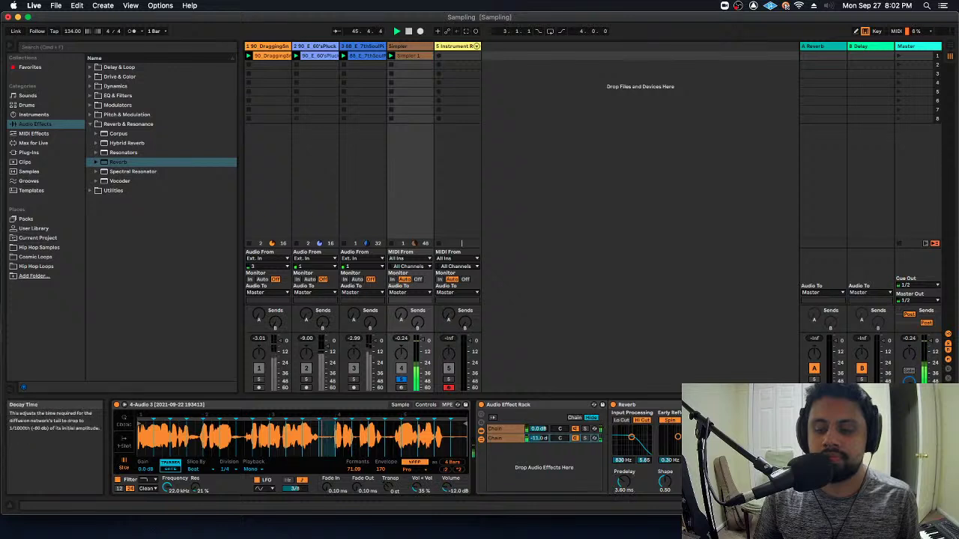
left_click_drag(538, 438, 538, 432)
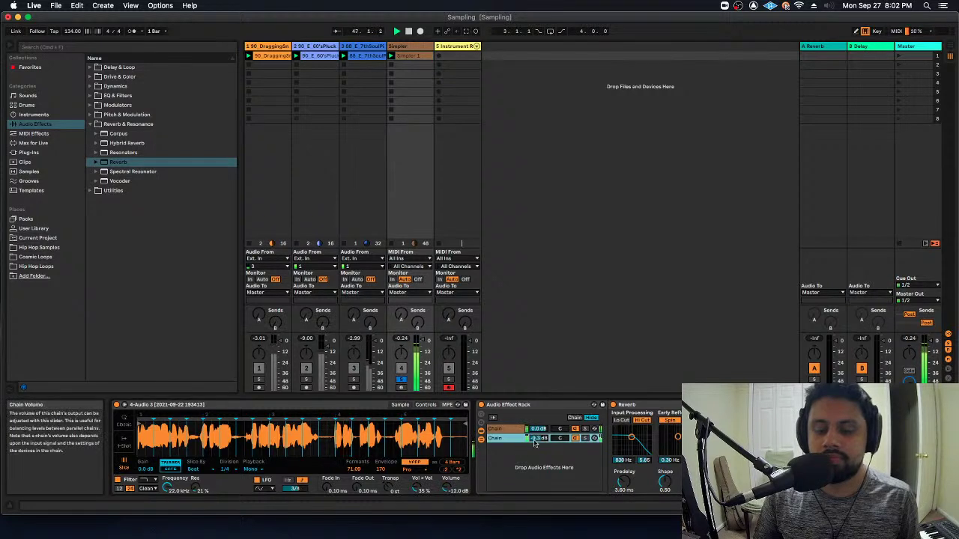
key("space")
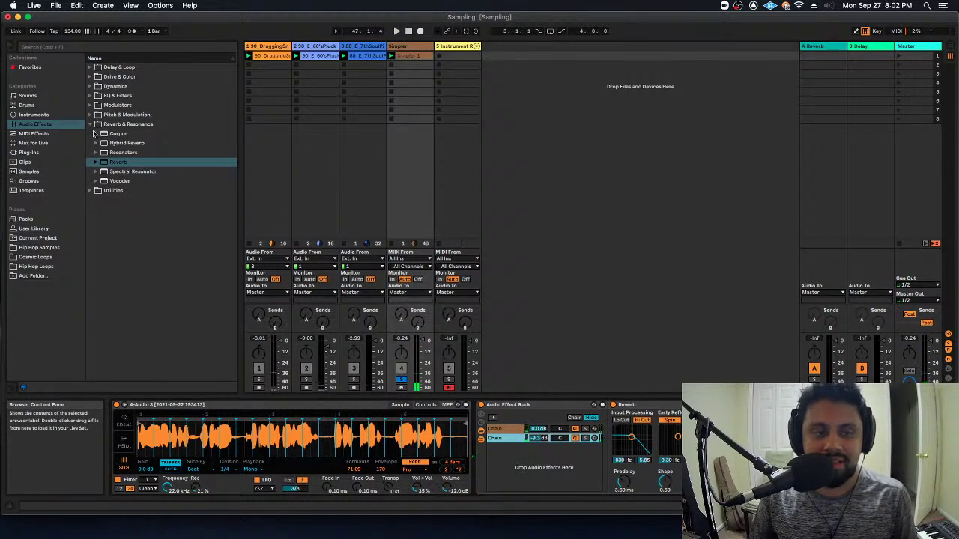
Add Echo from the Delay & Loop effects to the Audio Effect Rack as a new chain.
left_click(91, 124)
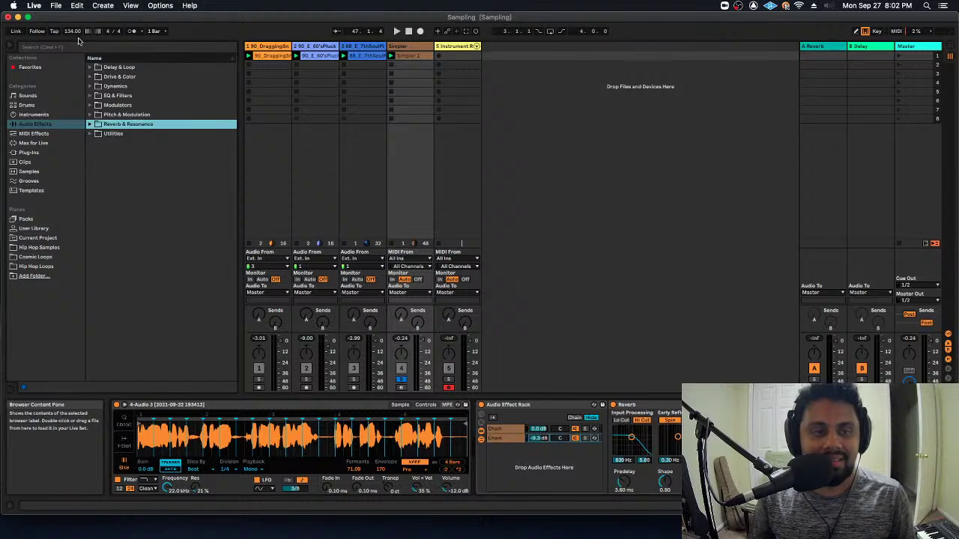
left_click(90, 67)
left_click_drag(115, 96, 525, 486)
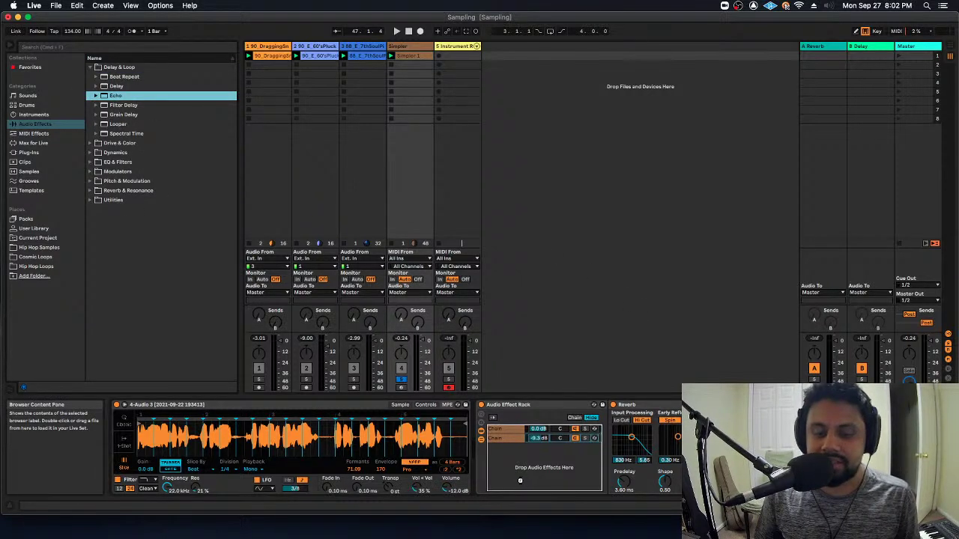
Rename the rack's second chain as Reverb.
left_click(501, 440)
key("super+r")
type("Reverb")
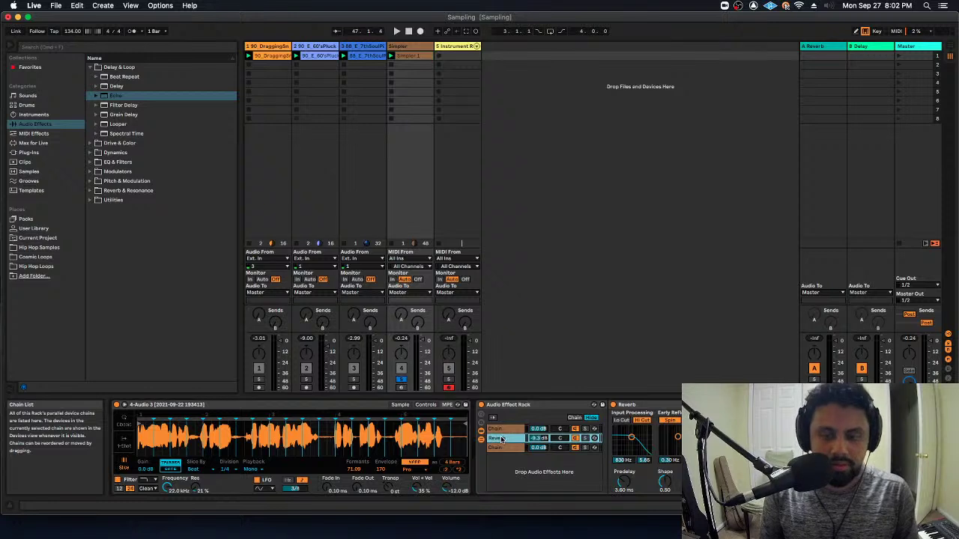
Rename the Echo chain of the Audio Effect Rack as Vox Delay and the Reverb chain as Vox Vrb.
left_click(493, 448)
key("super+r")
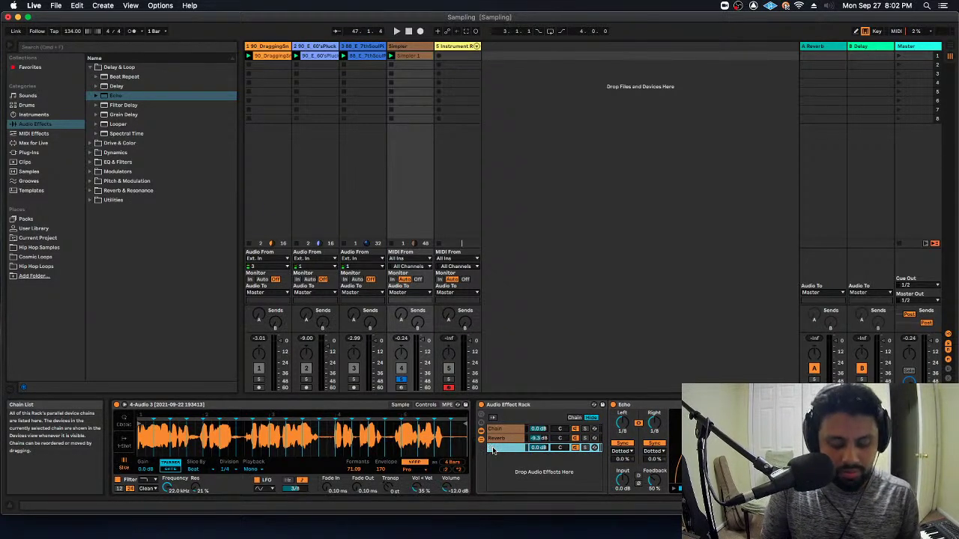
left_click(498, 440)
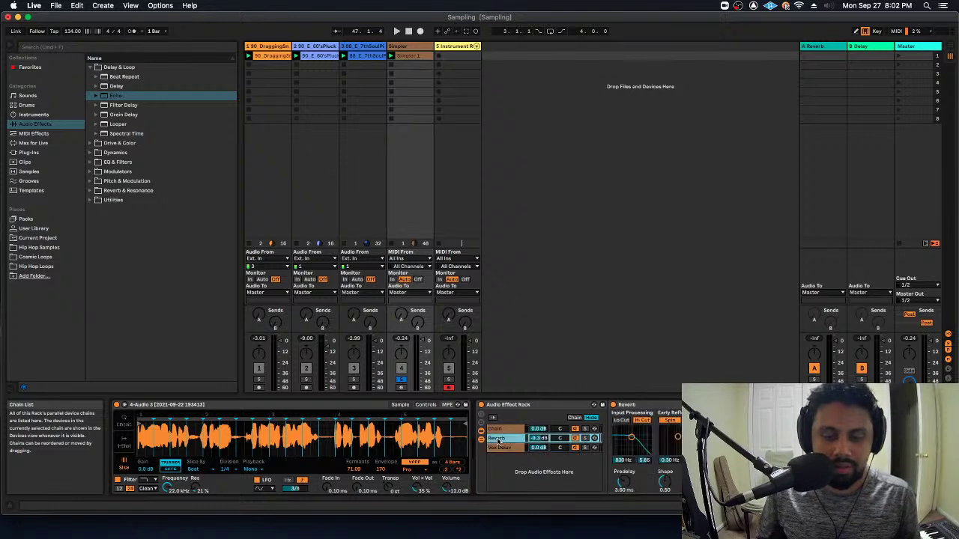
key("super+r")
type("Vo")
key("Return")
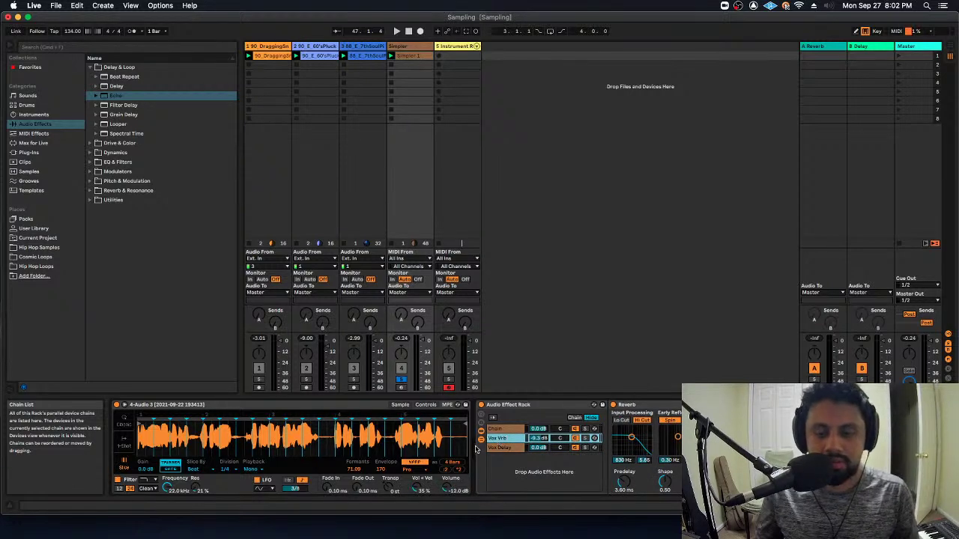
Set the Vox Delay chain's volume to -15.6 dB and its Echo to 1/4 delay times with 71% feedback while listening to the clip.
left_click(514, 448)
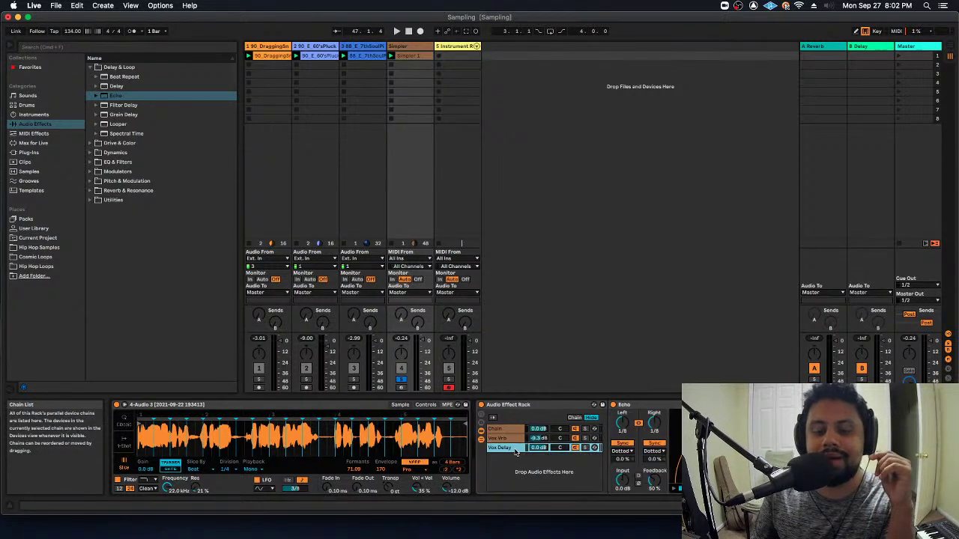
left_click_drag(537, 448, 537, 479)
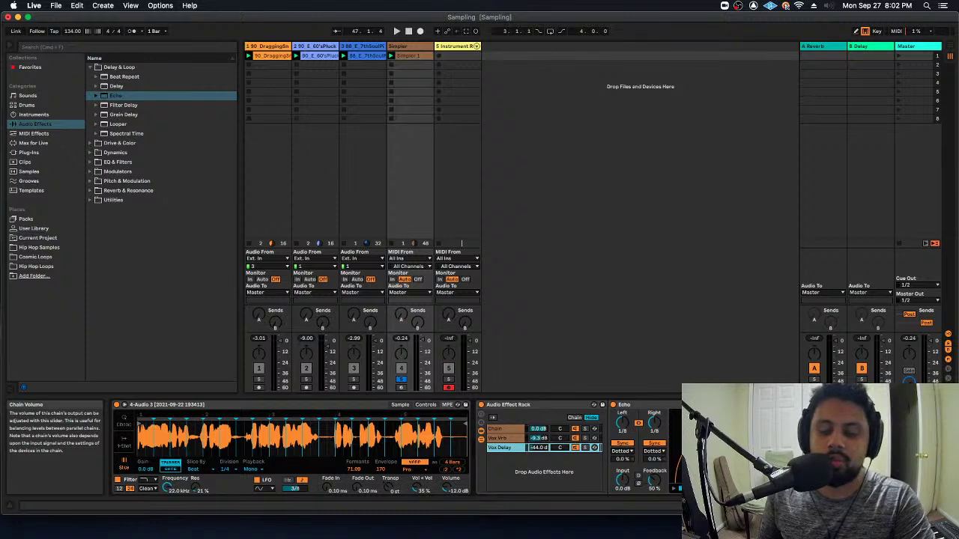
key("space")
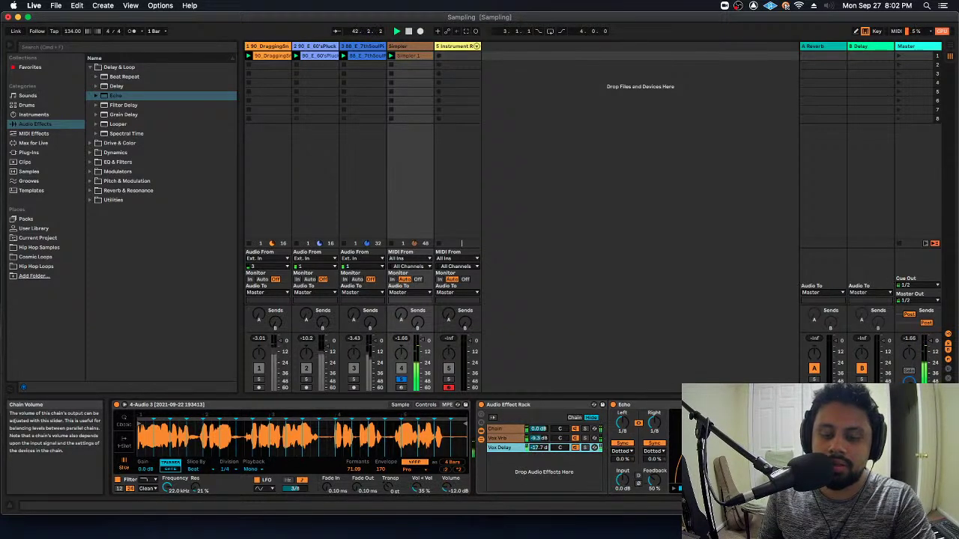
left_click_drag(545, 448, 545, 444)
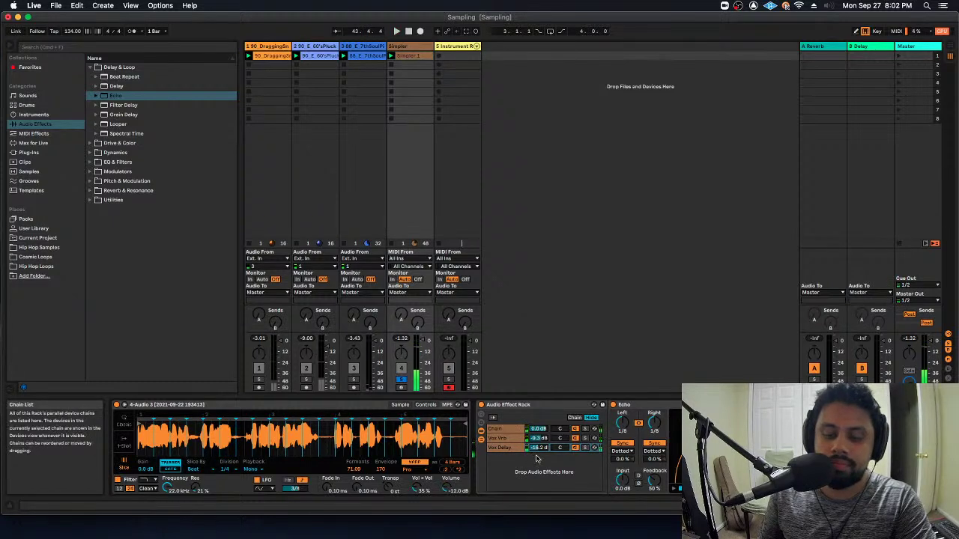
left_click_drag(539, 448, 539, 457)
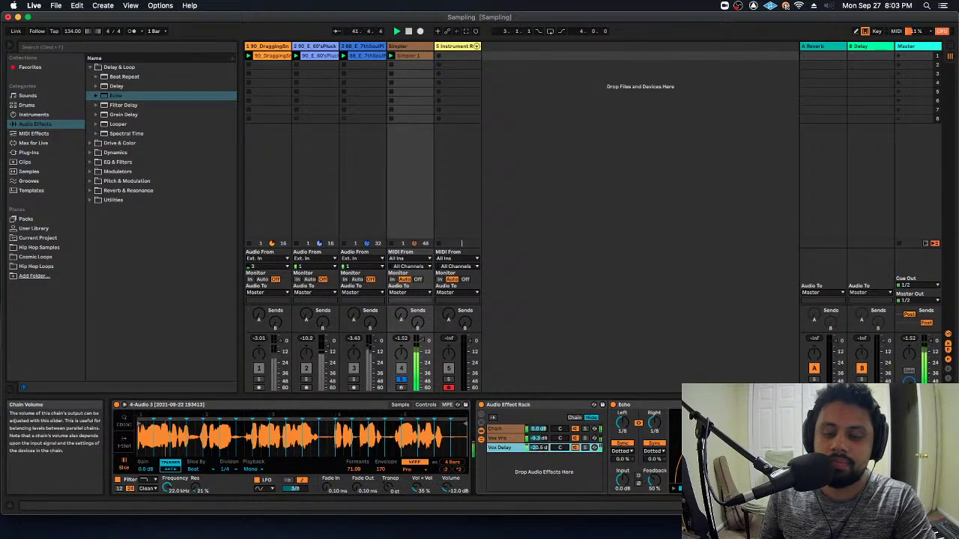
left_click_drag(654, 489, 654, 477)
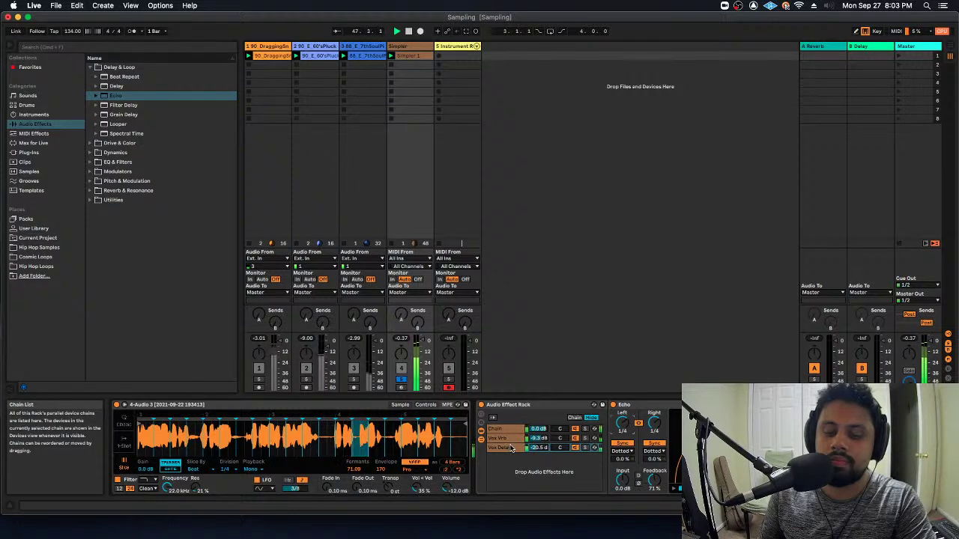
mouse_move(543, 452)
left_mouse_down()
mouse_move(543, 442)
mouse_move(551, 466)
left_mouse_up()
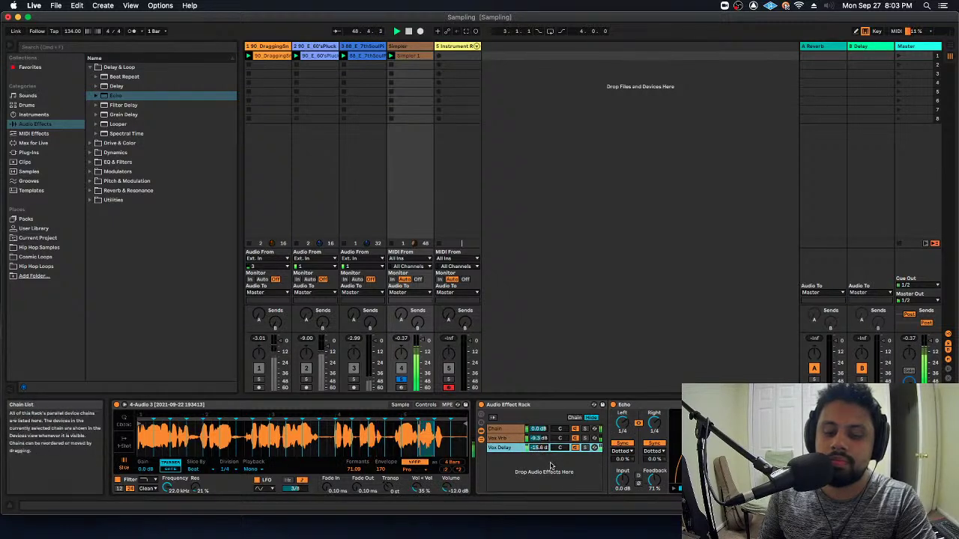
Save the Audio Effect Rack to the User Library as a preset named Basic Vox Chain.
left_click(534, 405)
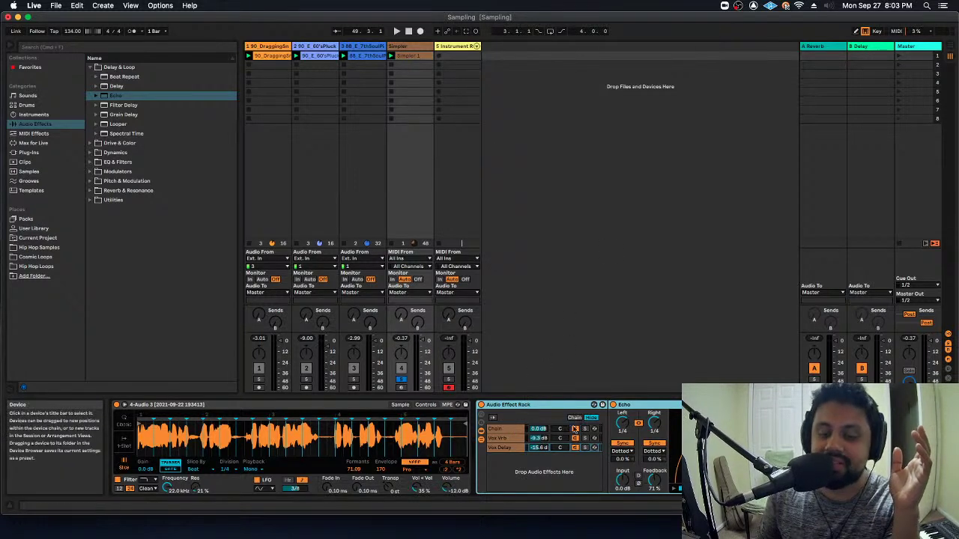
left_click(602, 405)
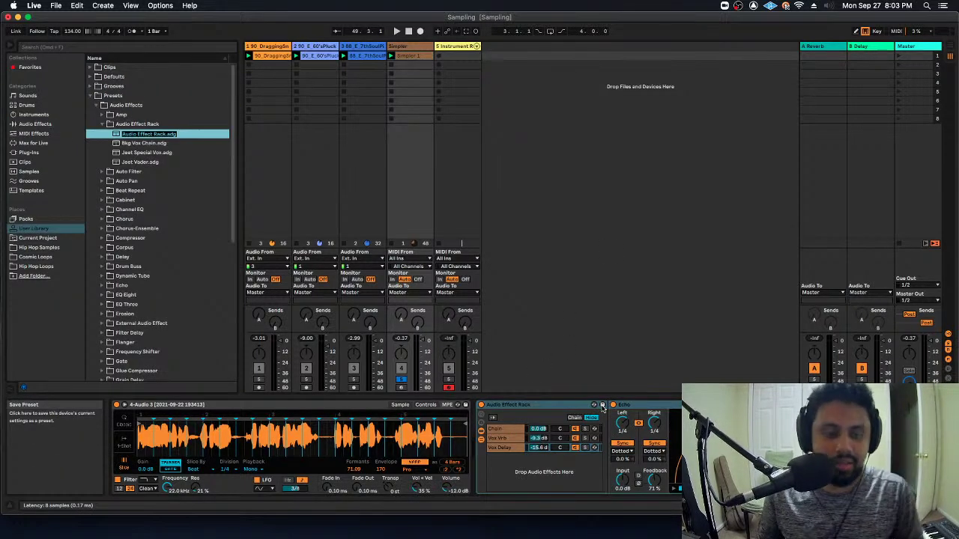
type("Basic Vo")
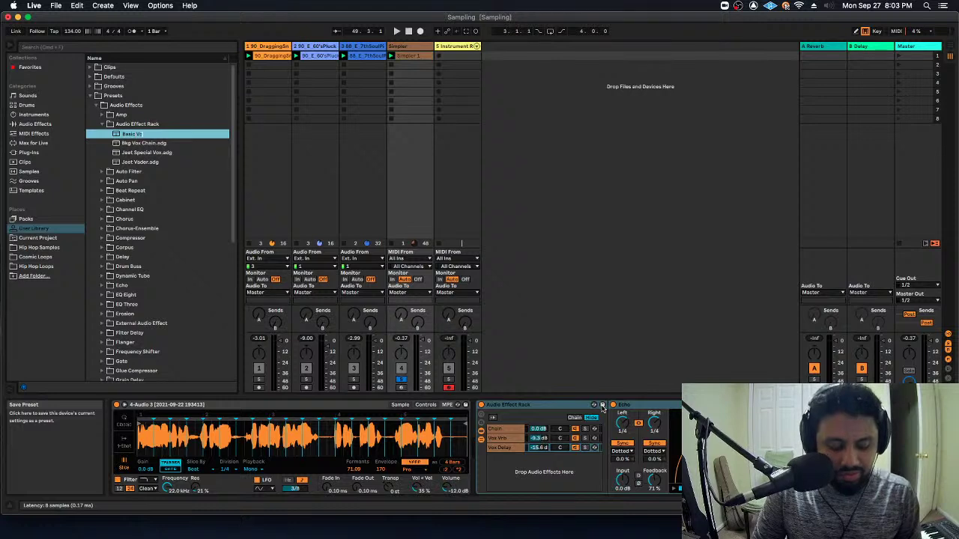
type("x Chain")
key("Return")
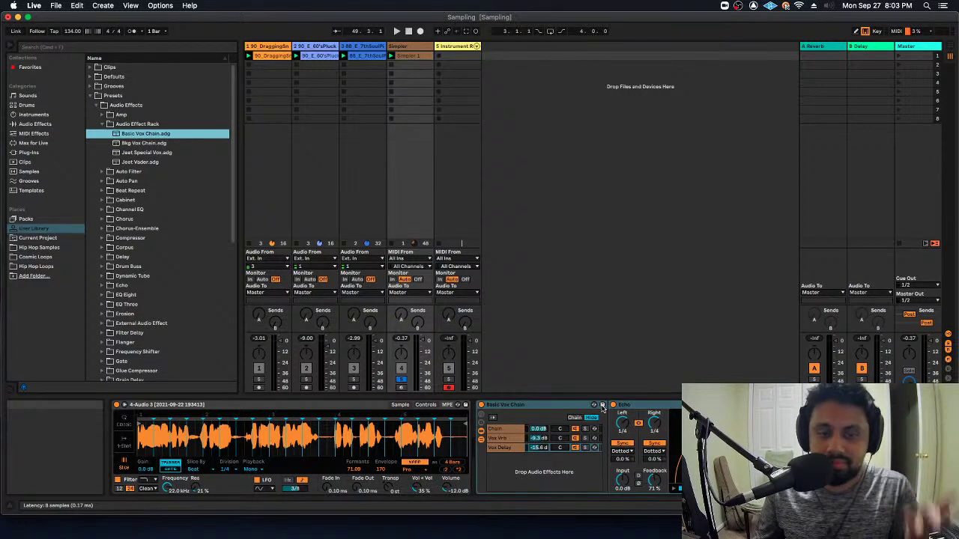
Create a new Live Set without saving the changes to the Sampling set.
left_click(555, 405)
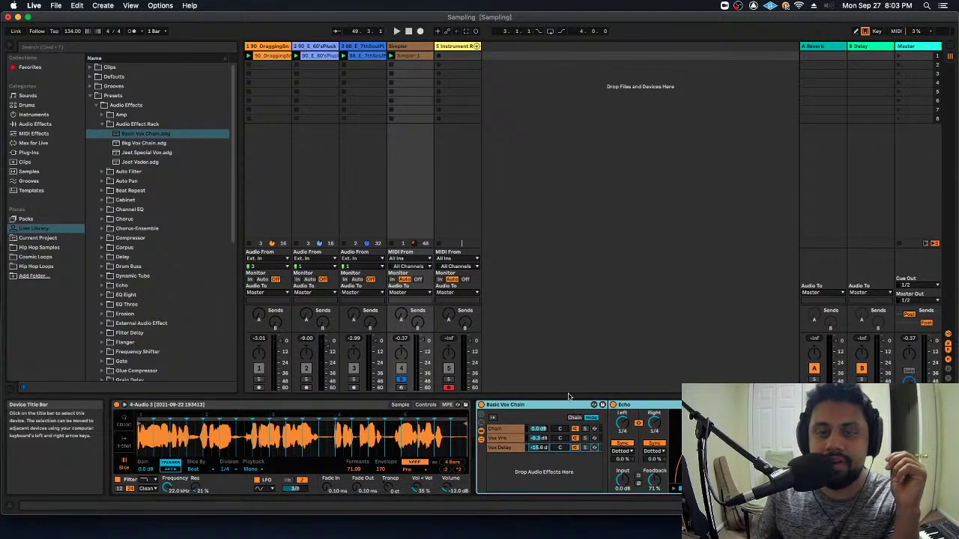
key("super+n")
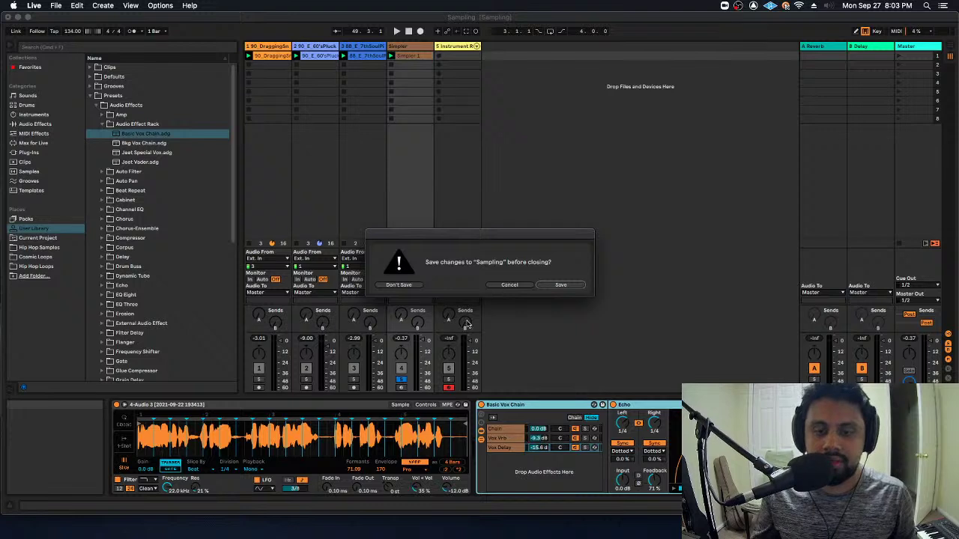
left_click(397, 286)
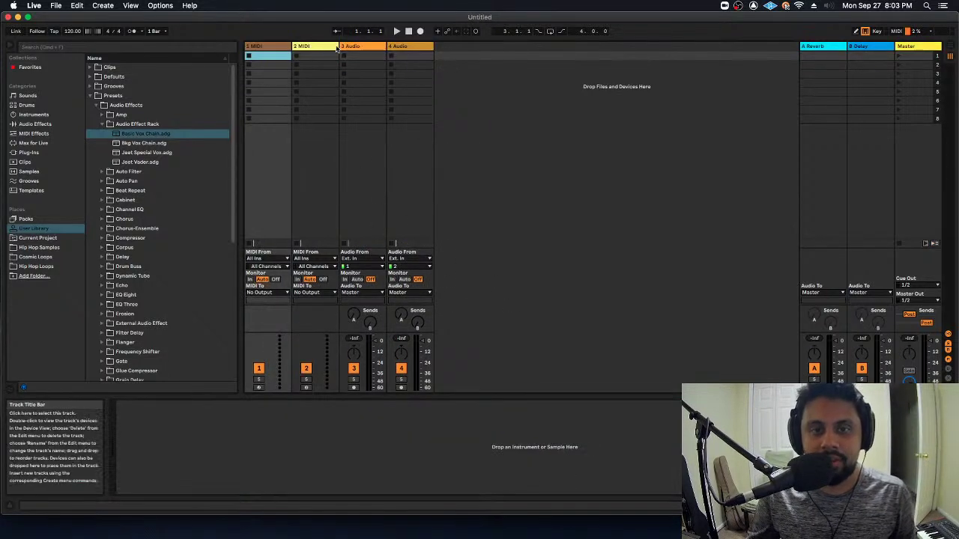
Set the 4 Audio track's input channel to 3, arm it for recording and switch its monitoring to Auto.
left_click(409, 266)
left_click(418, 297)
left_click(419, 267)
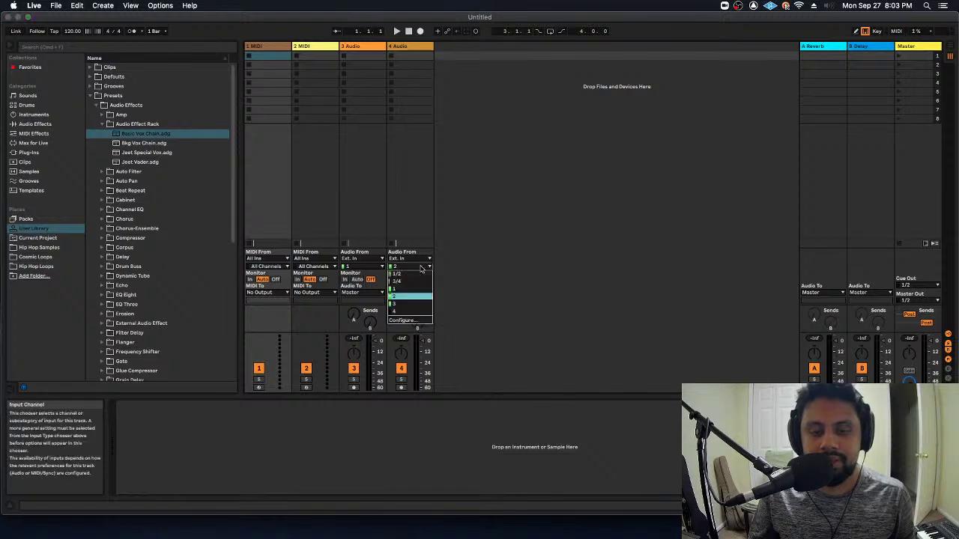
left_click(424, 304)
left_click(401, 387)
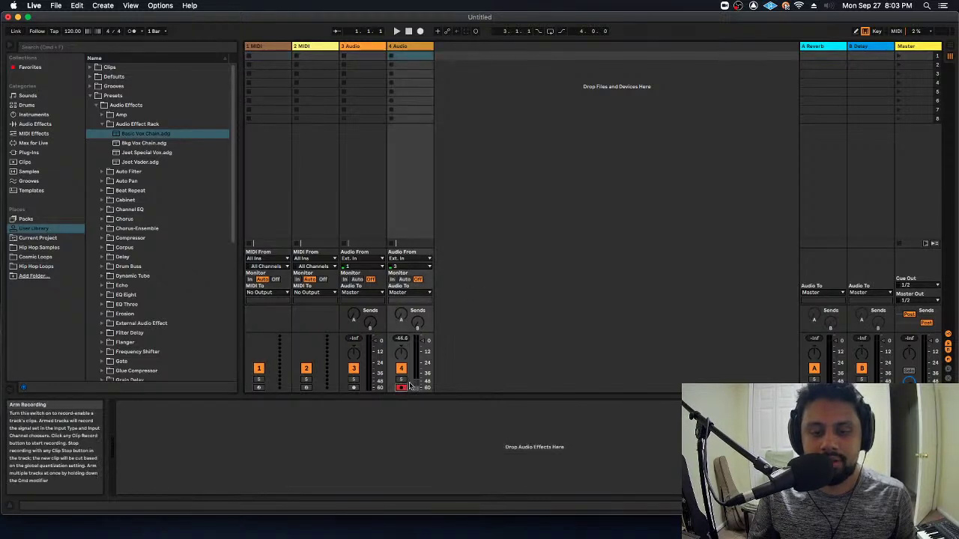
left_click(406, 279)
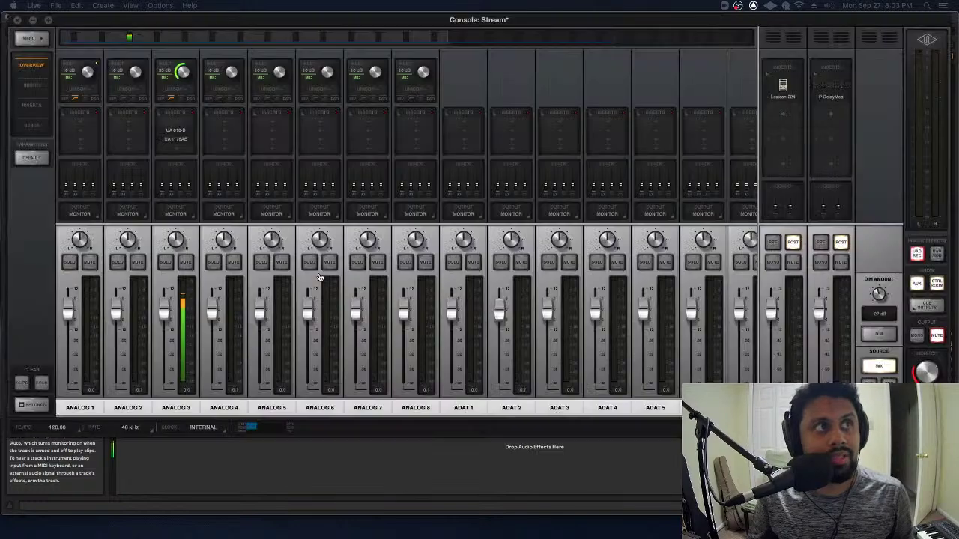
Return to Live and load the Basic Vox Chain preset onto the 4 Audio track.
left_click(345, 455)
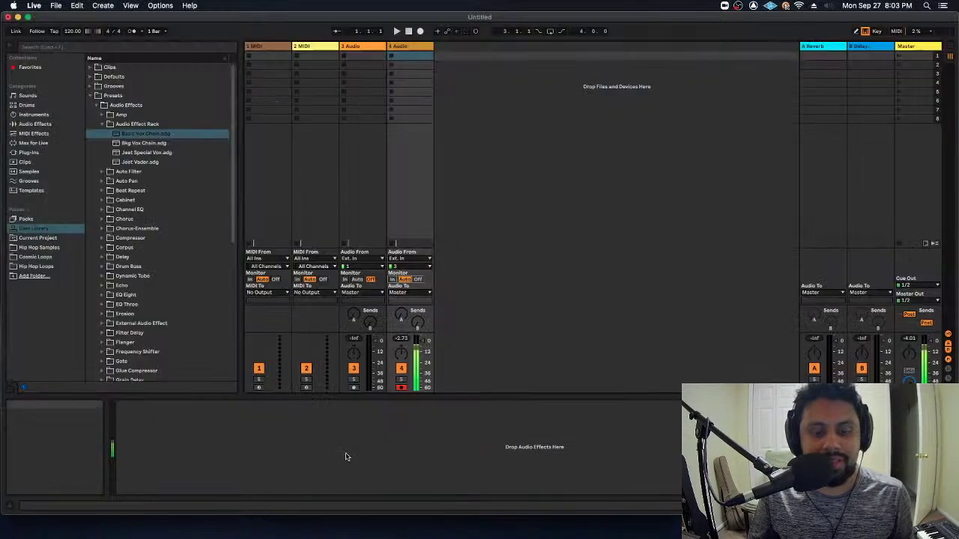
left_click(426, 48)
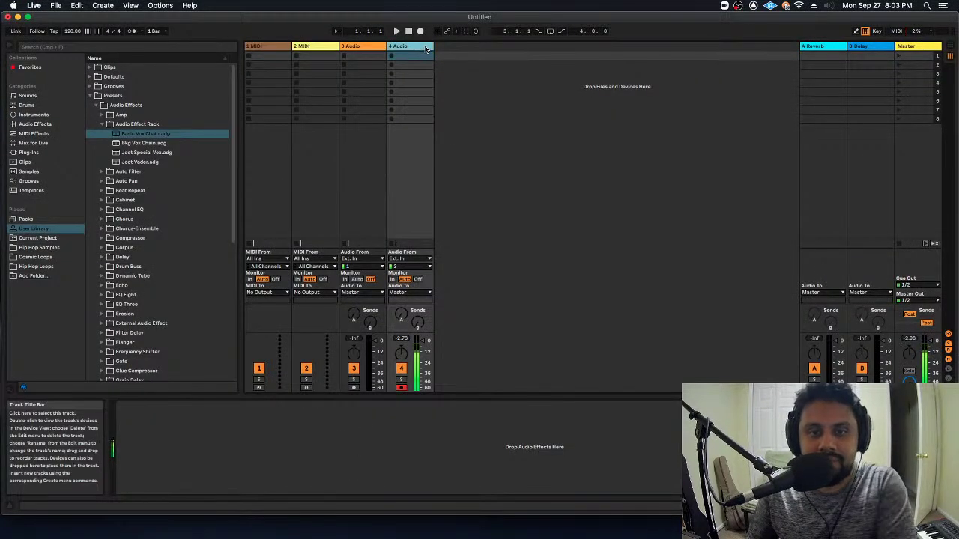
double_click(140, 135)
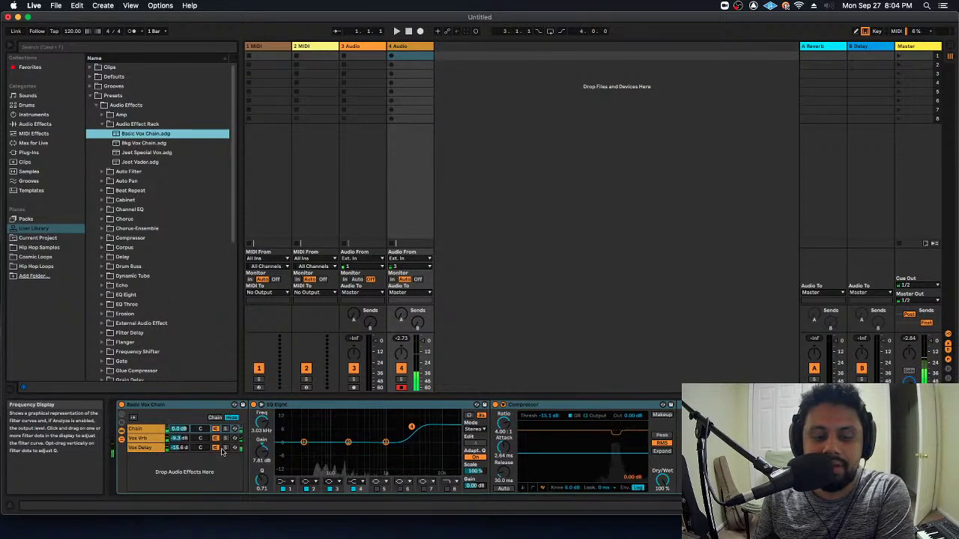
Set the Vox Vrb chain's volume to -9.6 dB and rebalance the Vox Delay chain's volume while monitoring the live vocal input.
left_click_drag(179, 448, 179, 458)
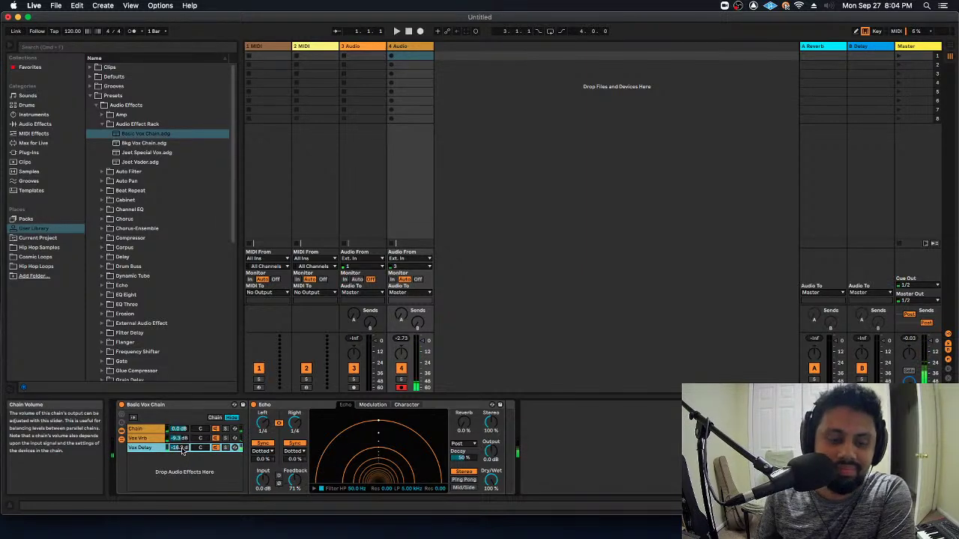
left_click(140, 438)
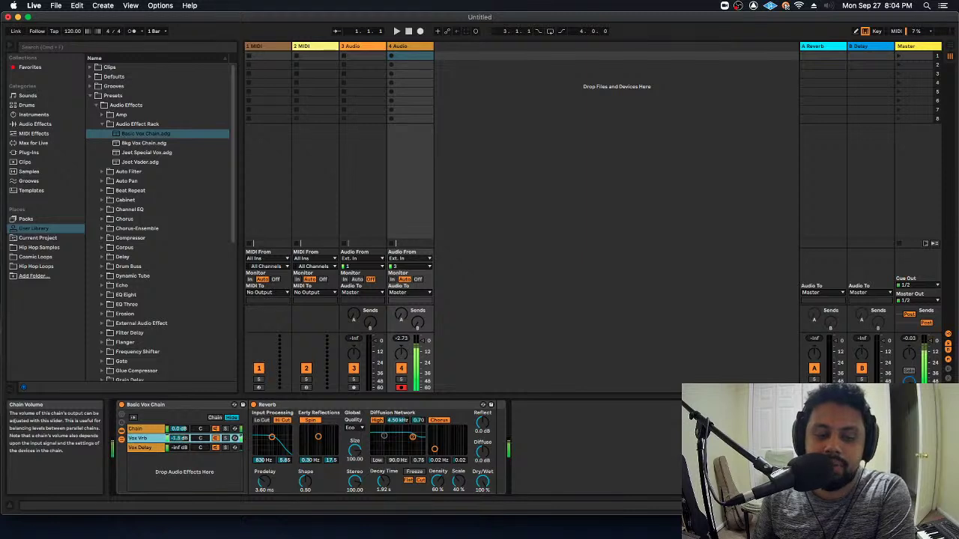
left_click_drag(178, 438, 178, 448)
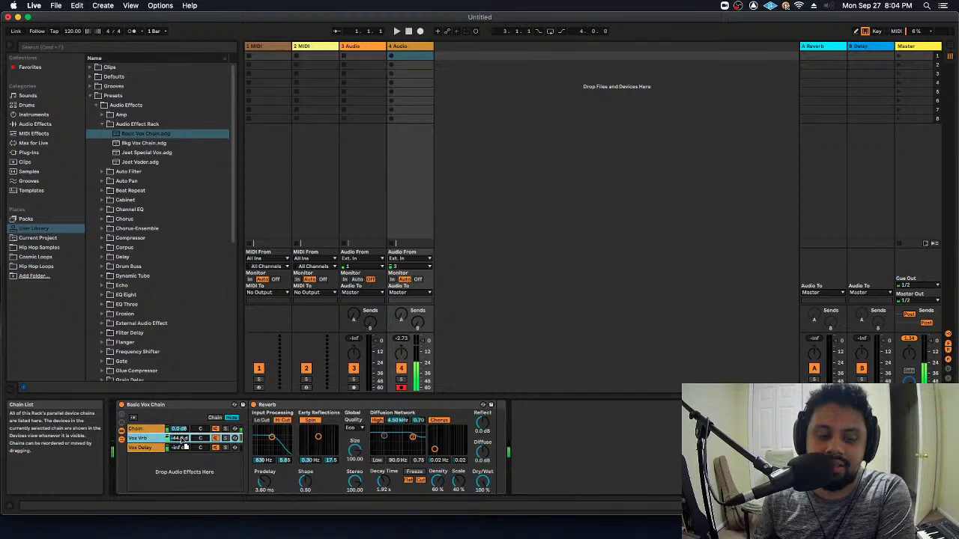
left_click_drag(180, 439, 180, 429)
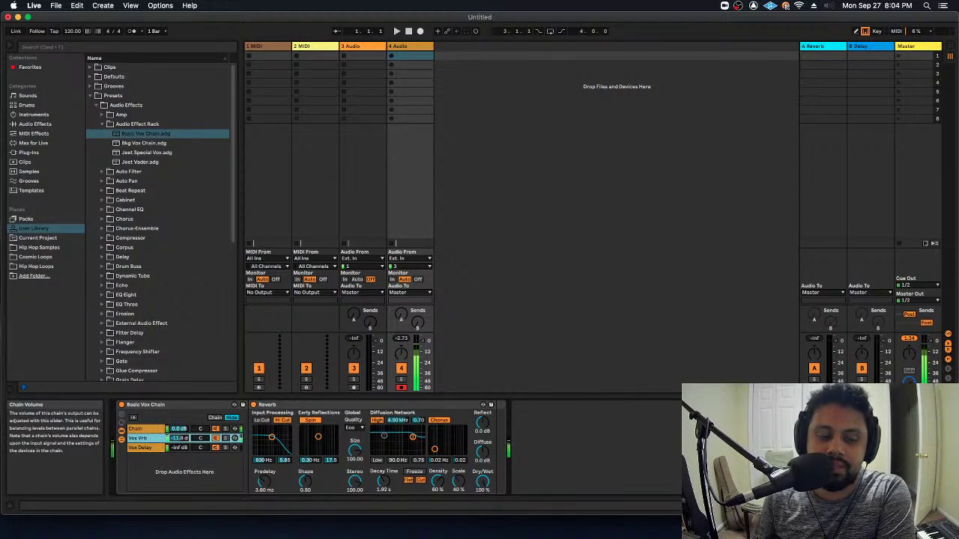
left_click_drag(179, 448, 178, 446)
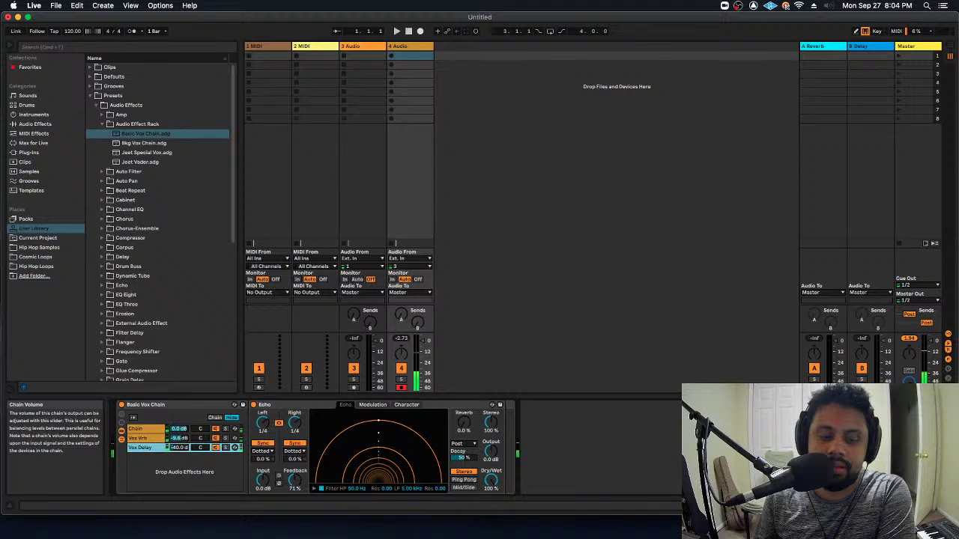
left_click_drag(178, 448, 178, 445)
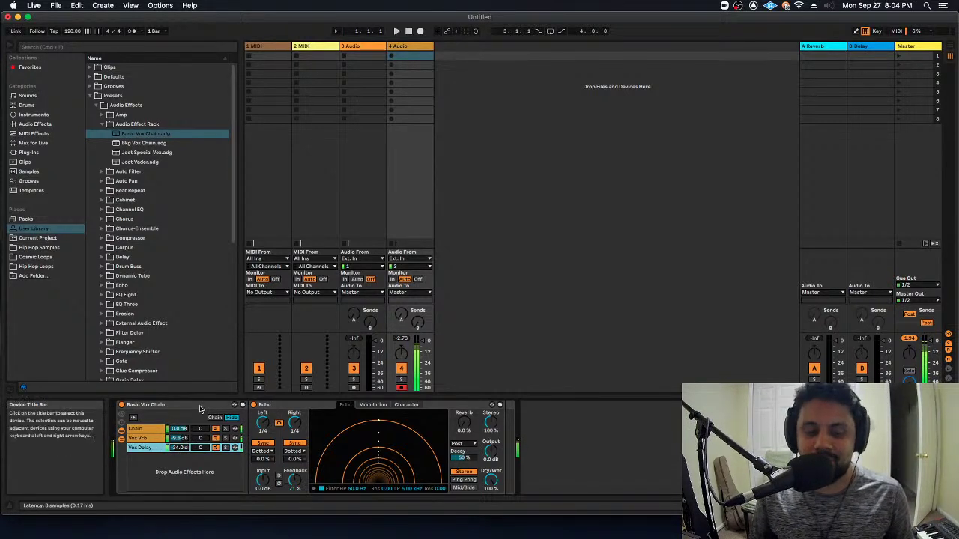
Examine the devices on the A Reverb and B Delay return tracks and go back to the 4 Audio track's rack.
left_click(200, 408)
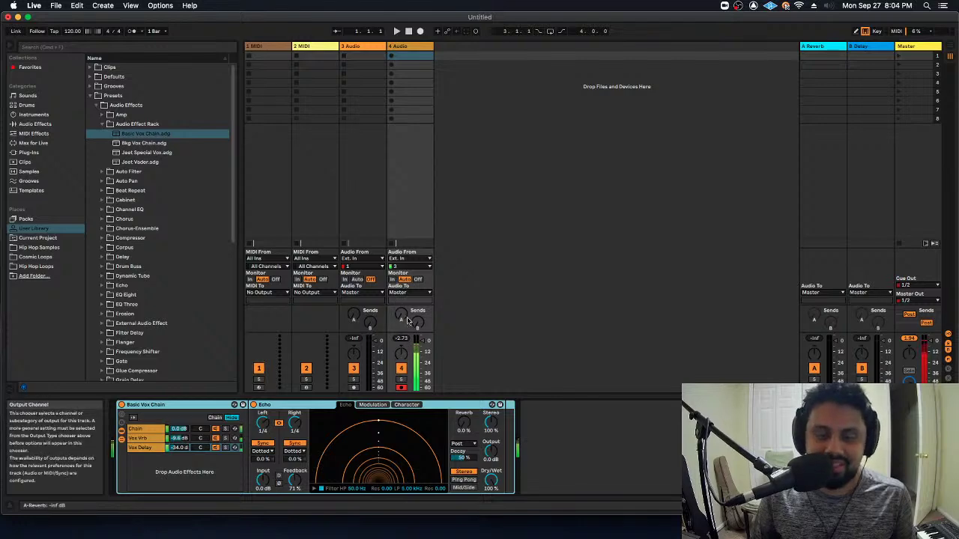
left_click(824, 46)
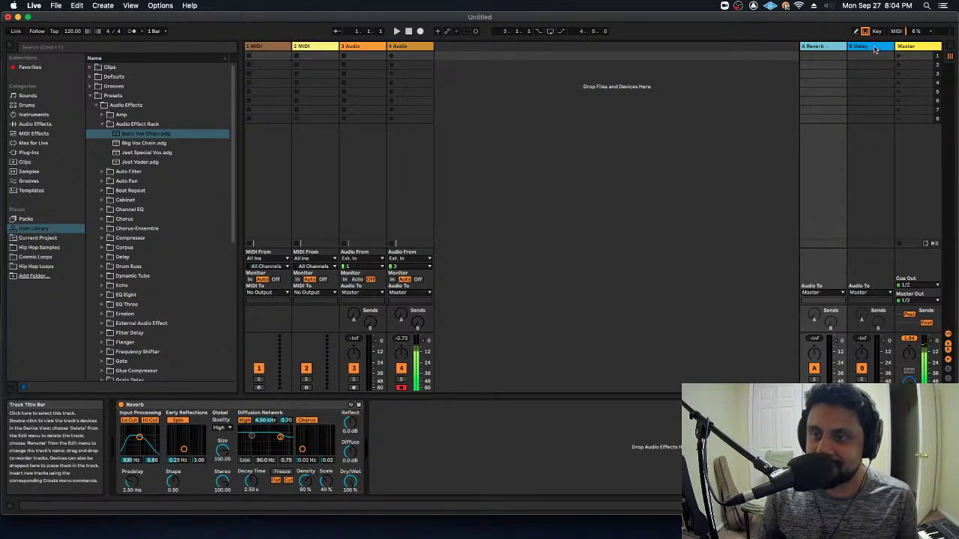
left_click(874, 49)
left_click(397, 48)
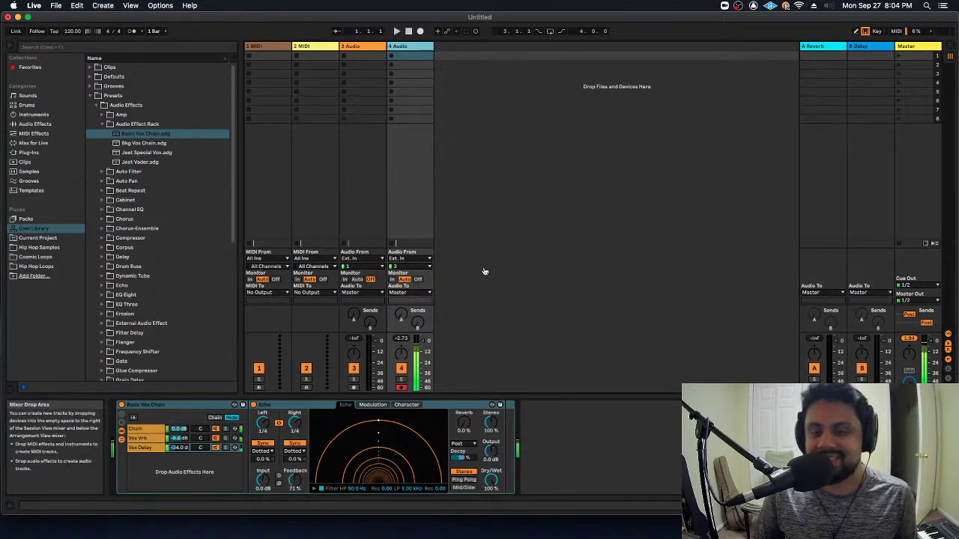
Unmute the ANALOG 3 channel in the Console app and disarm the 4 Audio track in Live.
key("super+Tab")
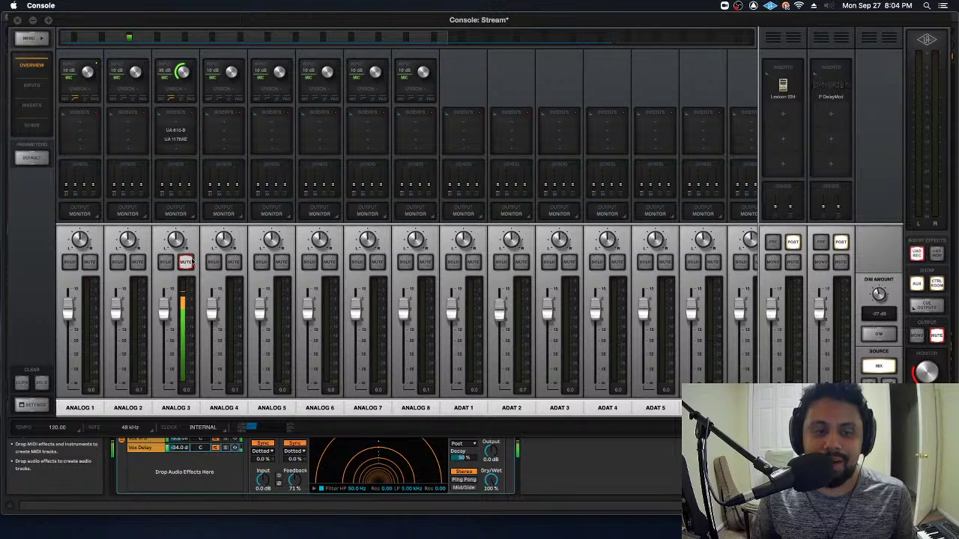
key("super+Tab")
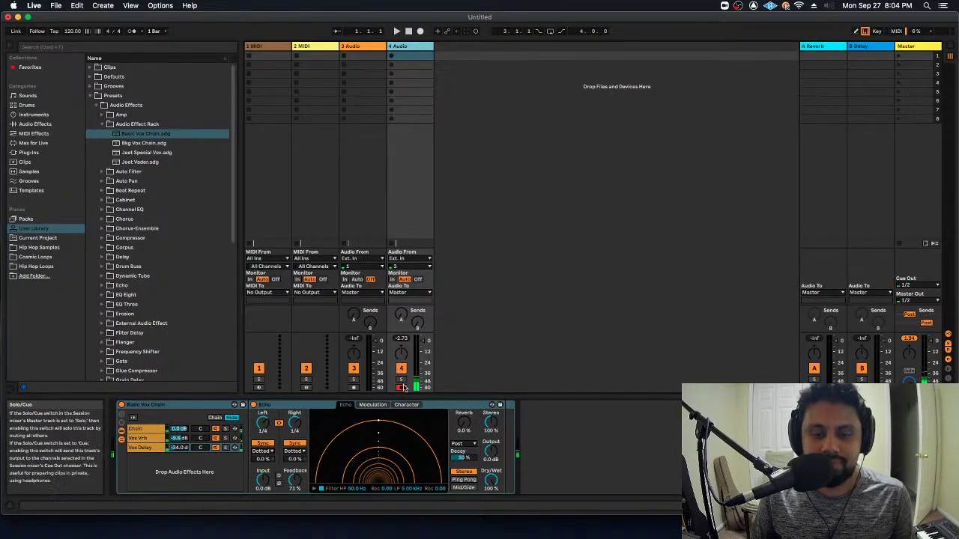
key("super+Tab")
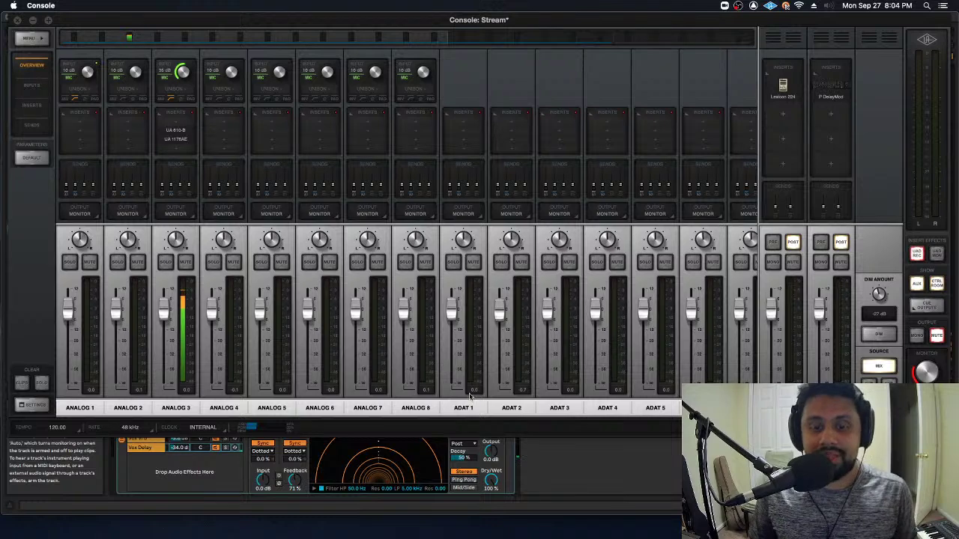
key("super+Tab")
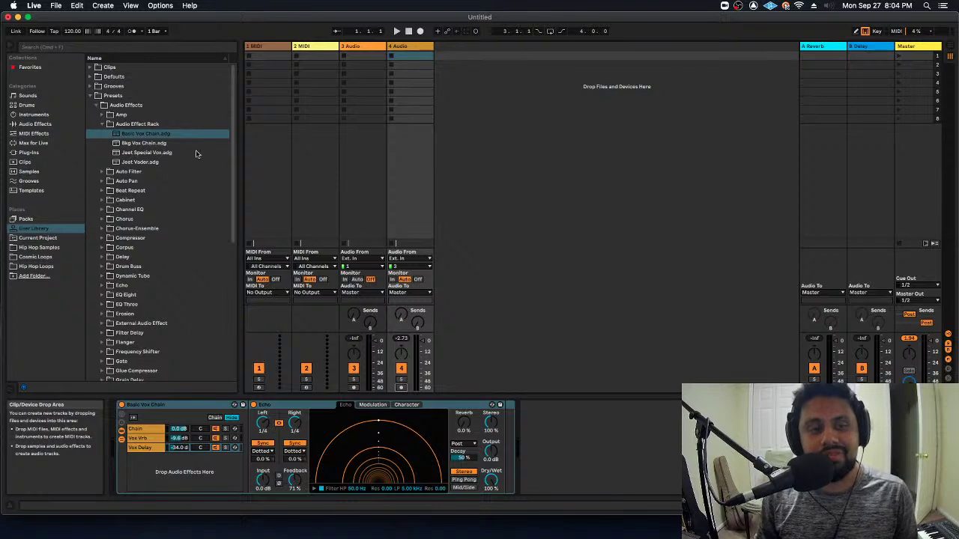
Collapse the Audio Effect Rack, Audio Effects and Presets folders of the User Library in the browser.
left_click(106, 124)
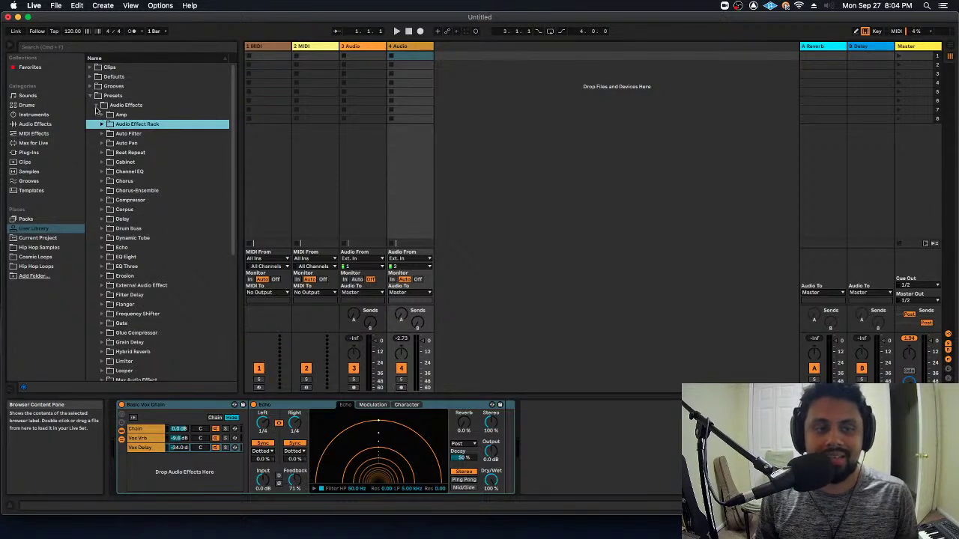
left_click(103, 105)
left_click(90, 96)
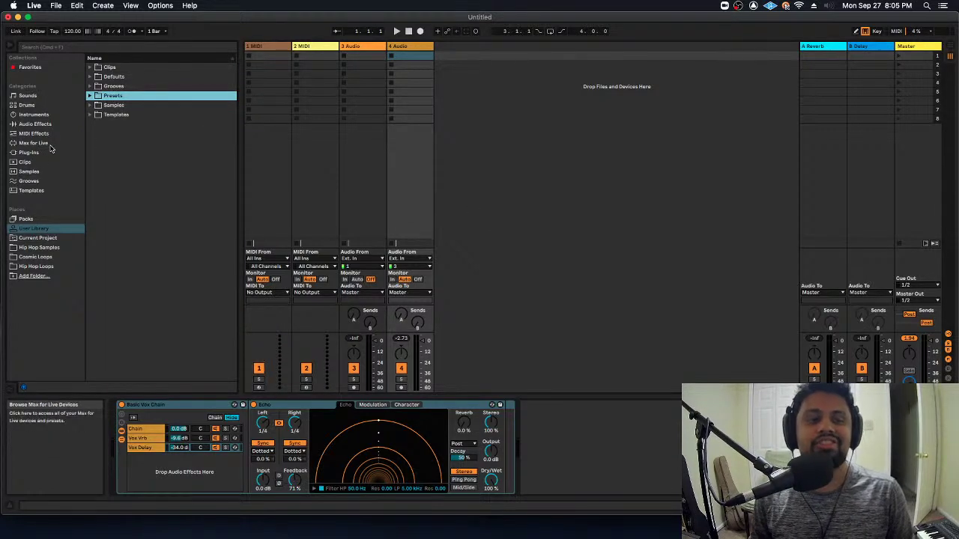